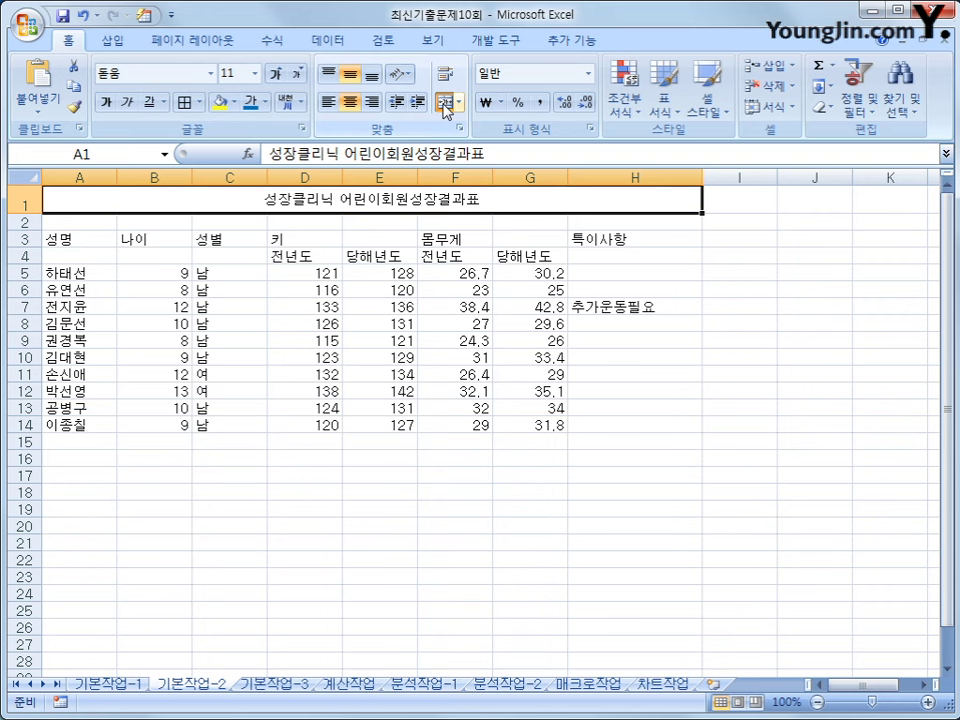
Set the font of the merged title in A1 to 돋움체 at size 16
left_click(210, 74)
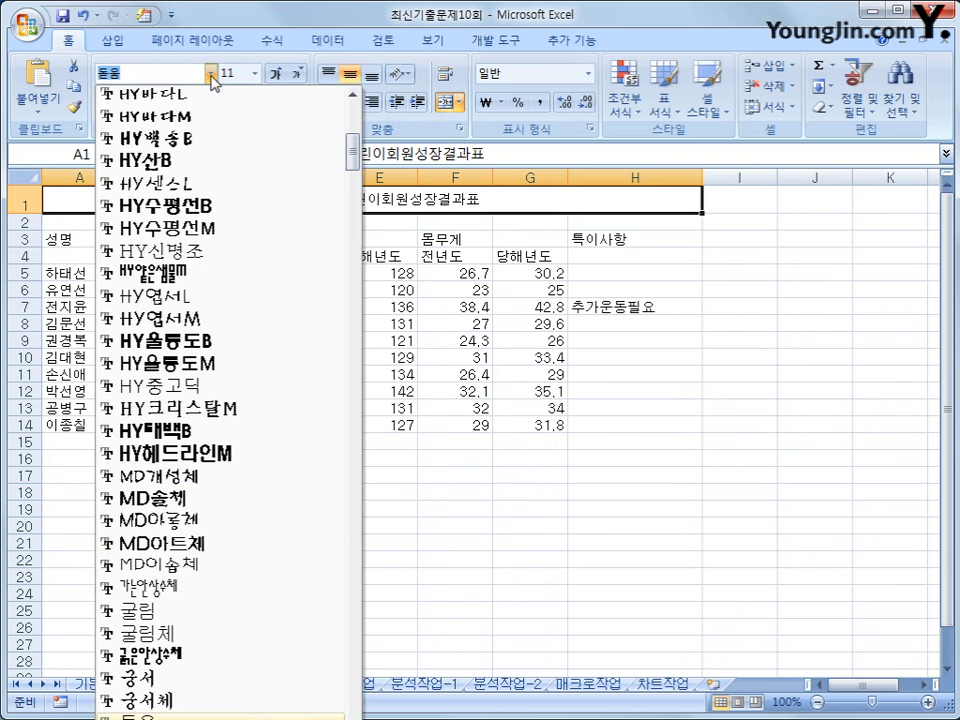
mouse_move(351, 168)
left_mouse_down()
mouse_move(352, 137)
mouse_move(354, 176)
left_mouse_up()
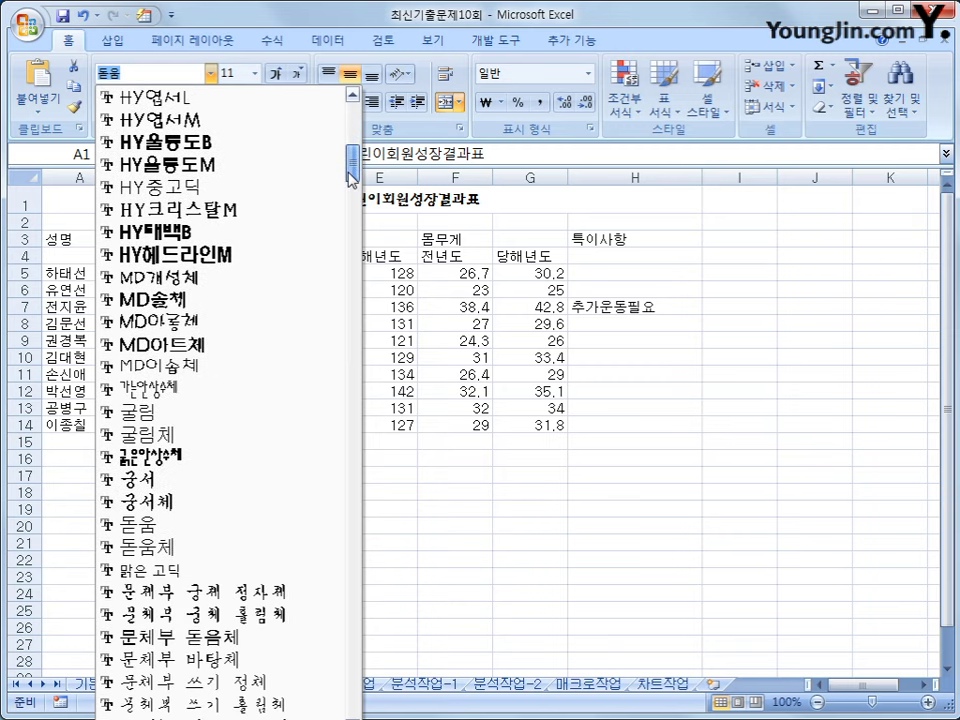
left_click(170, 545)
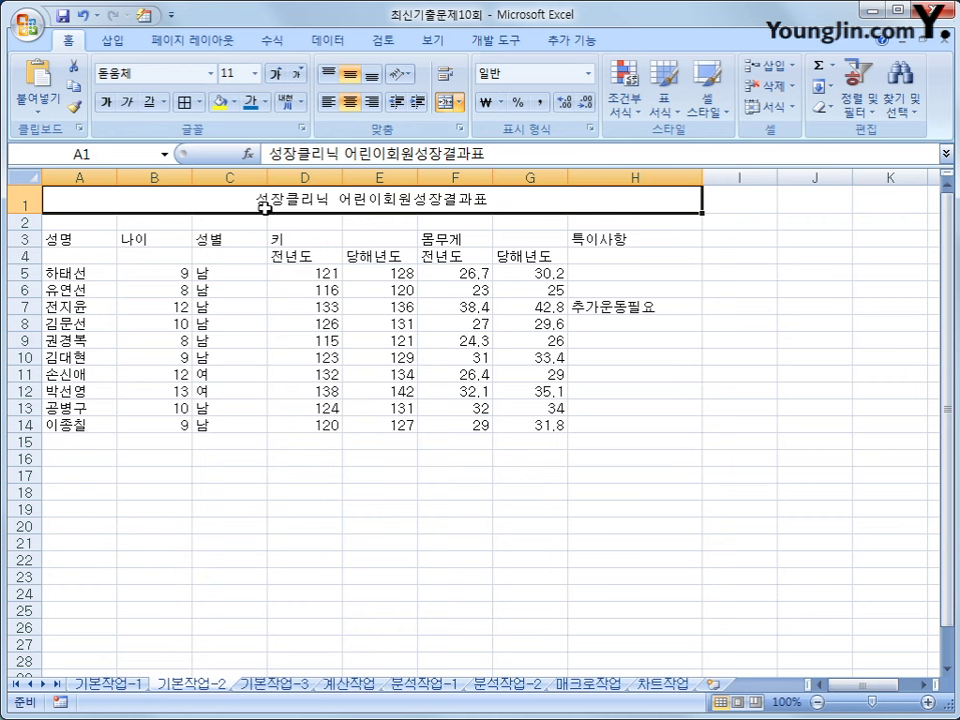
left_click(255, 73)
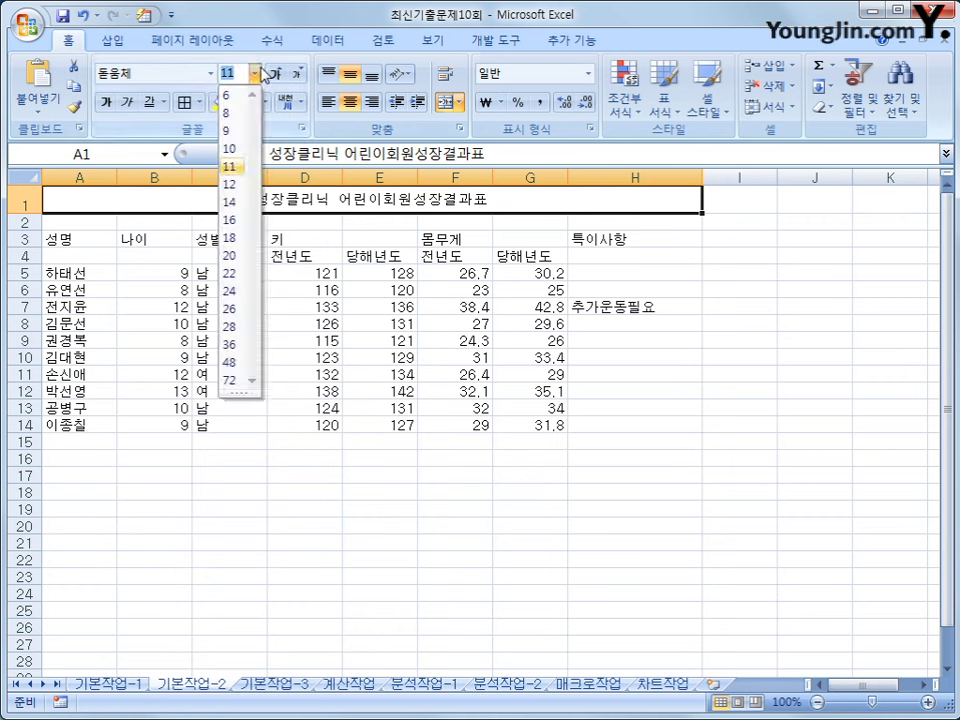
left_click(231, 219)
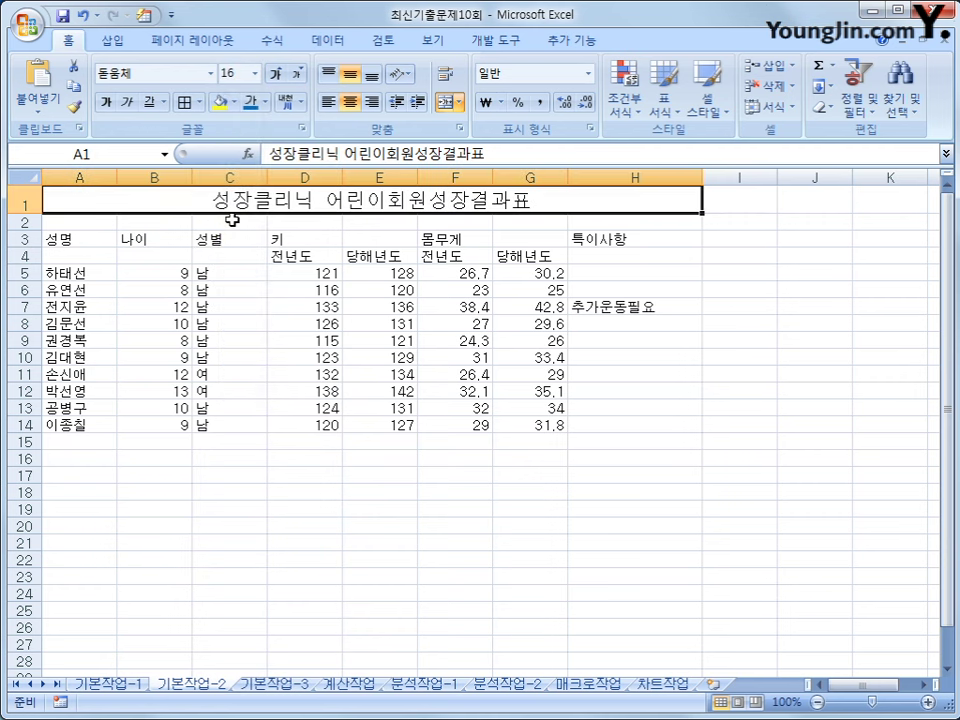
Make the title in A1 bold, italic and underlined
left_click(104, 101)
left_click(130, 102)
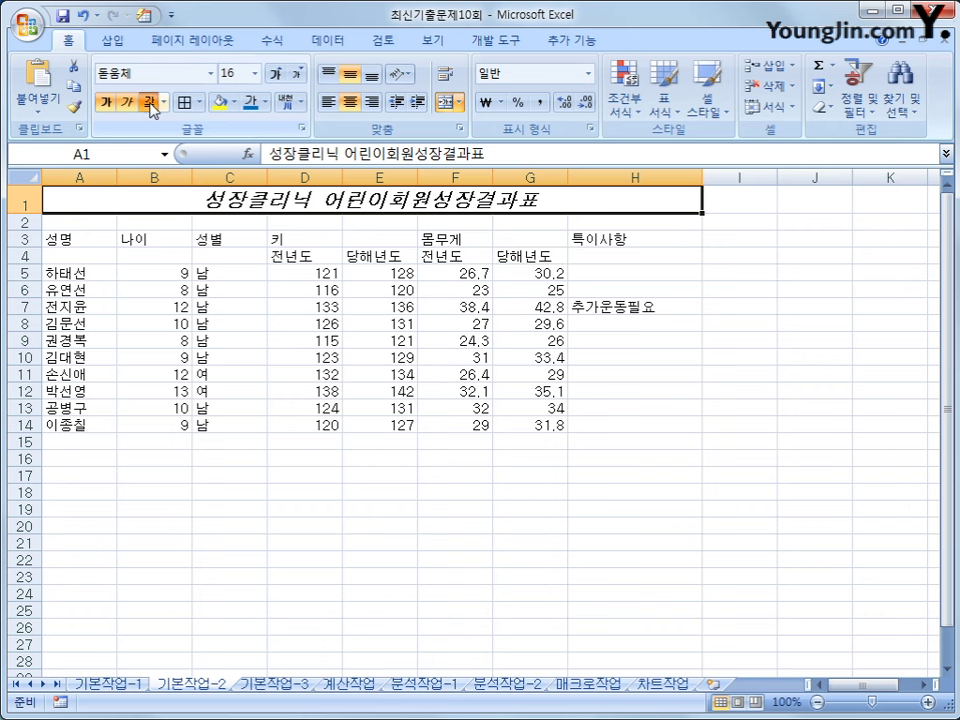
left_click(150, 103)
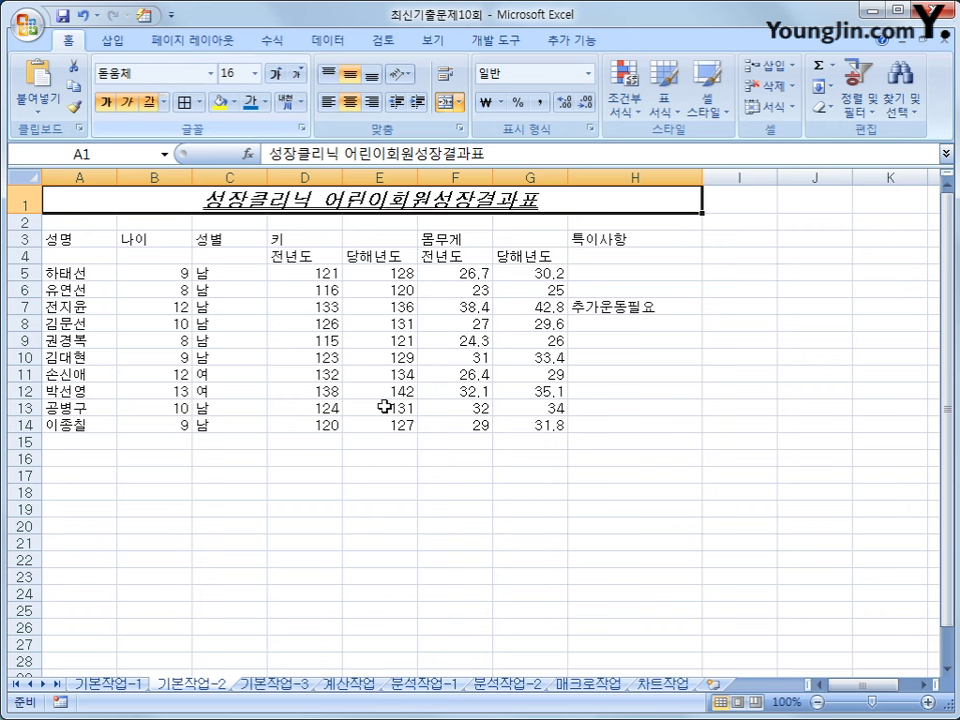
left_click(793, 572)
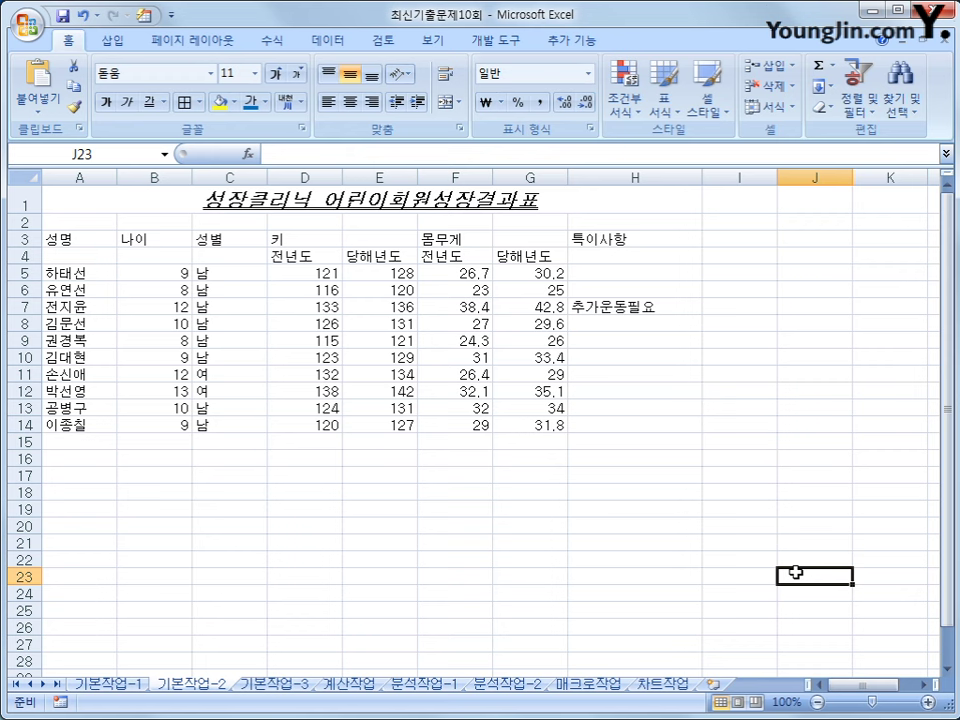
Apply all borders to the table range A3:H14 and centre its contents horizontally
left_click_drag(96, 238, 592, 433)
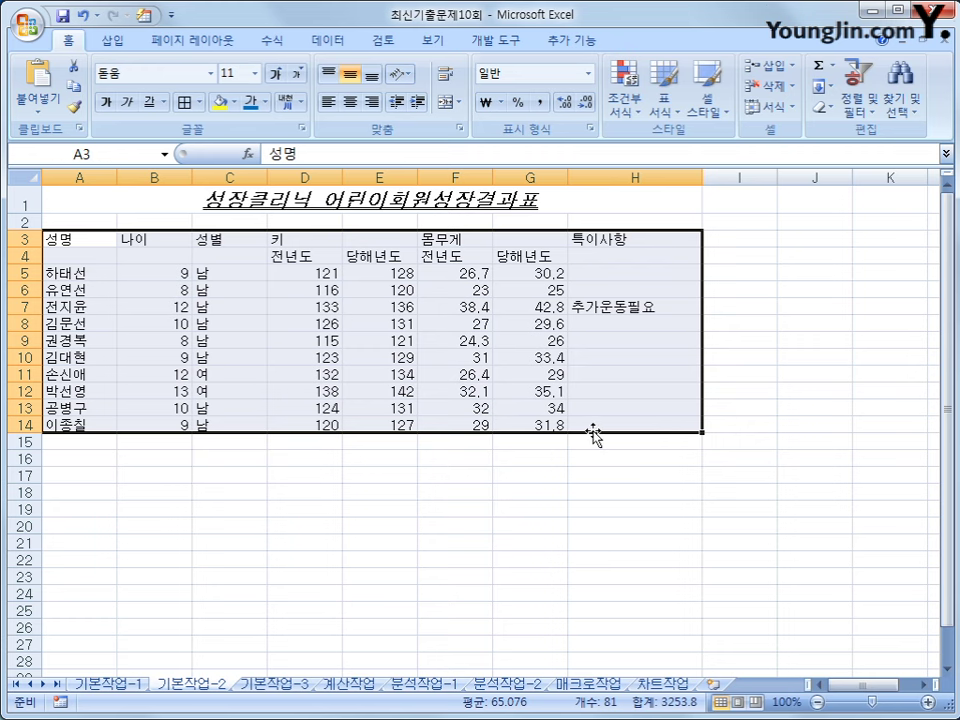
left_click(199, 103)
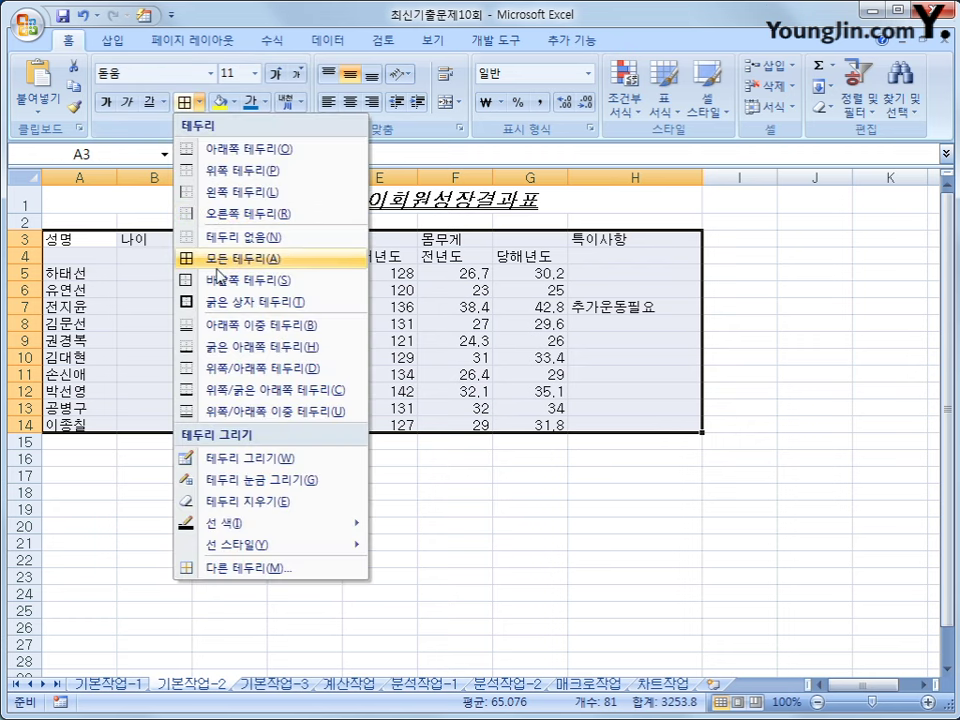
left_click(219, 262)
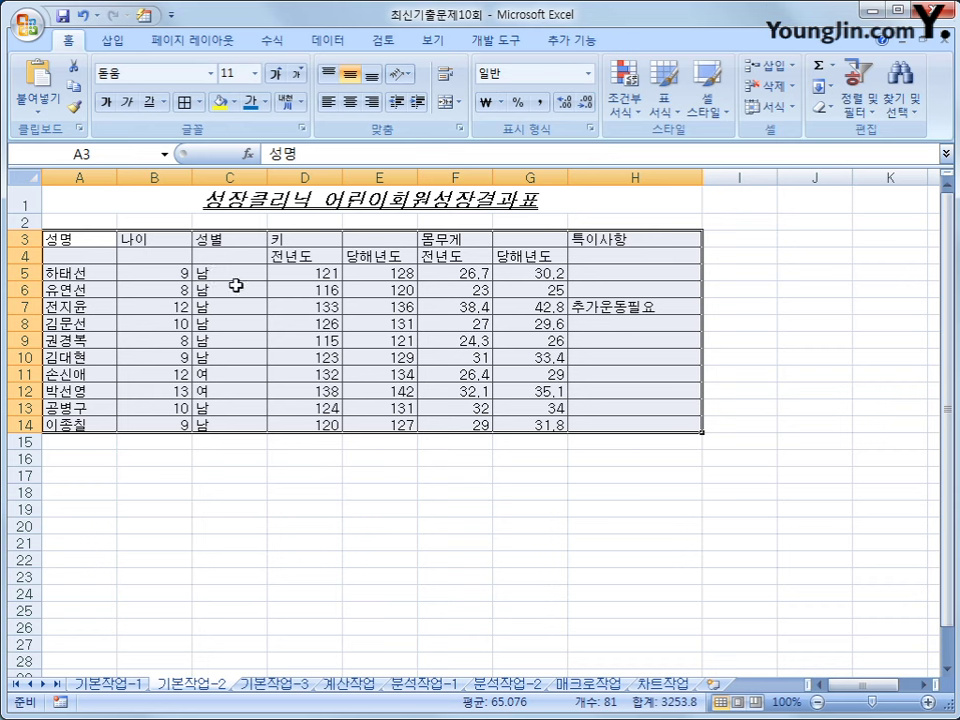
left_click(350, 102)
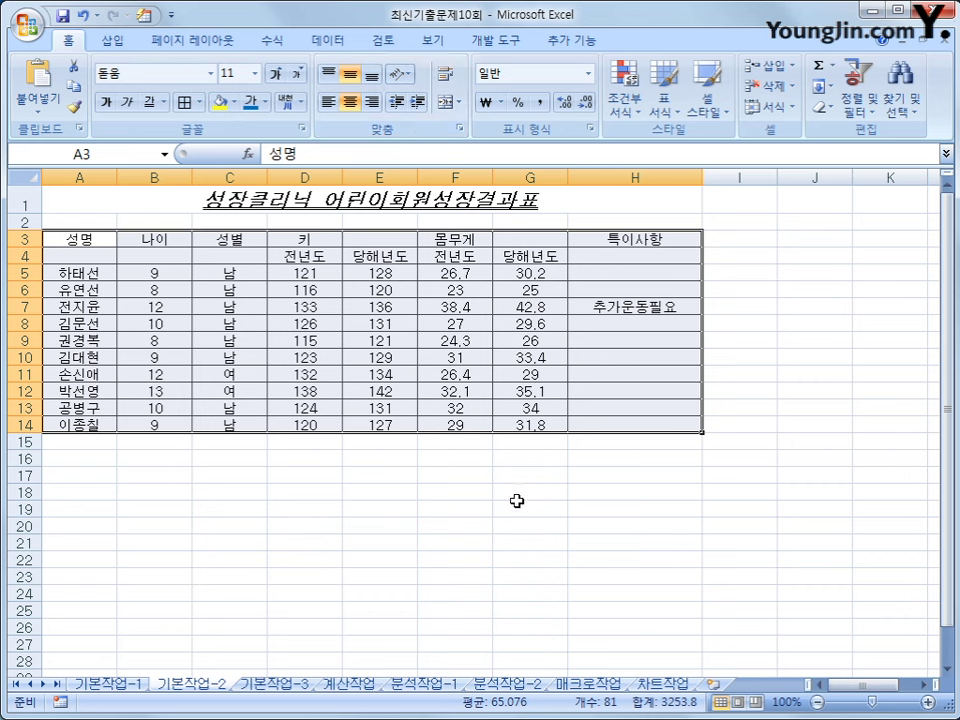
Merge and centre each of the header ranges A3:A4, B3:B4, C3:C4, D3:E3, F3:G3 and H3:H4
left_click(94, 240)
left_click_drag(94, 240, 94, 252)
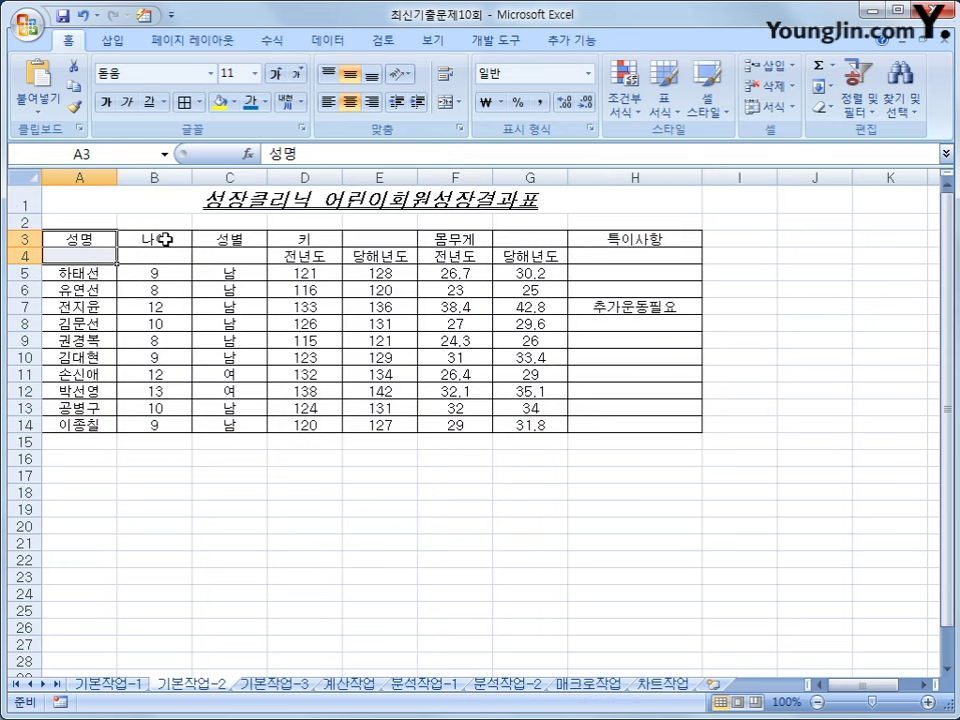
left_click_drag(163, 239, 162, 256)
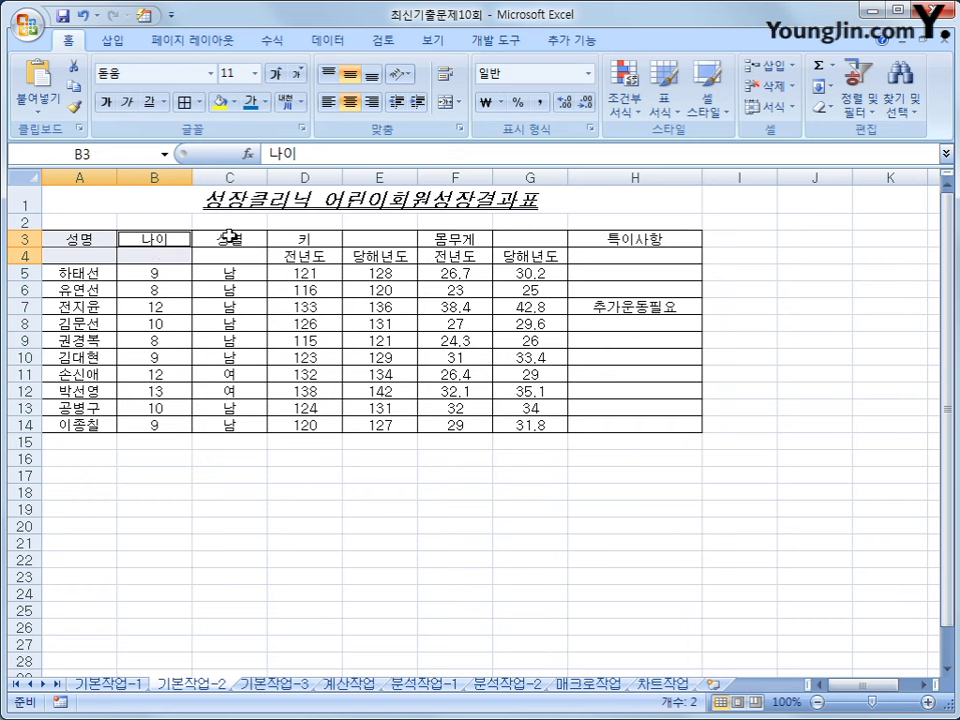
left_click_drag(229, 239, 230, 253)
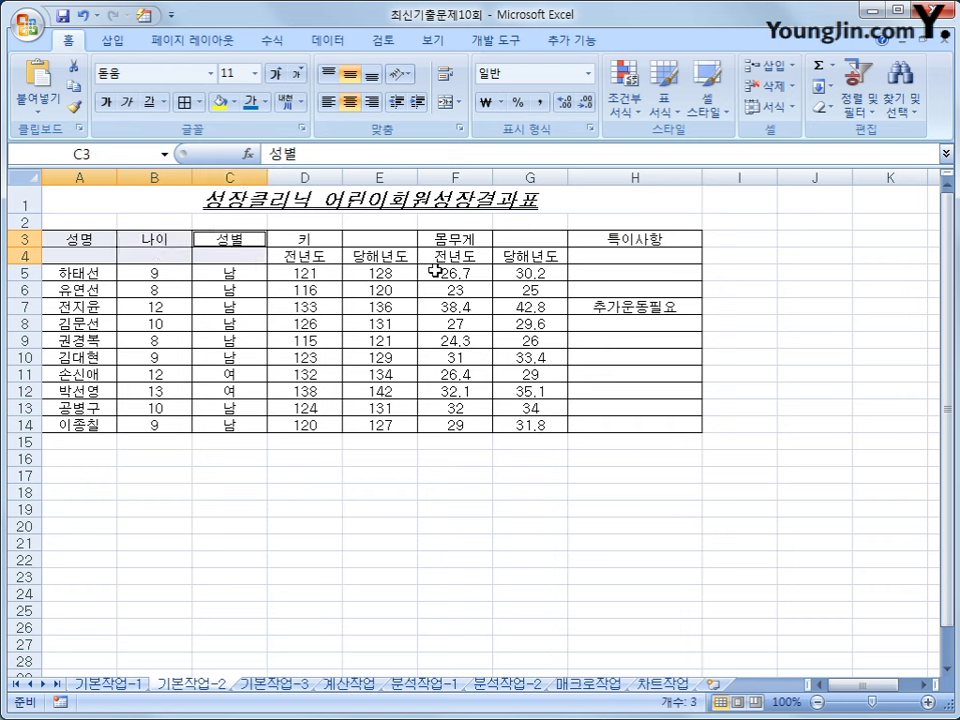
left_click_drag(306, 238, 349, 238)
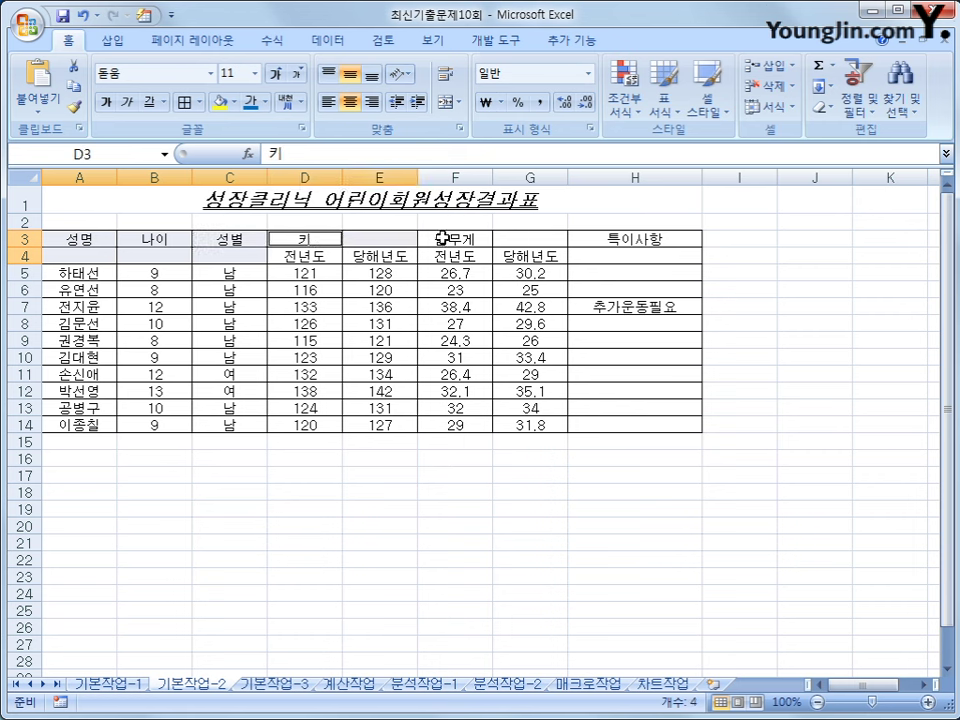
left_click_drag(440, 240, 505, 240)
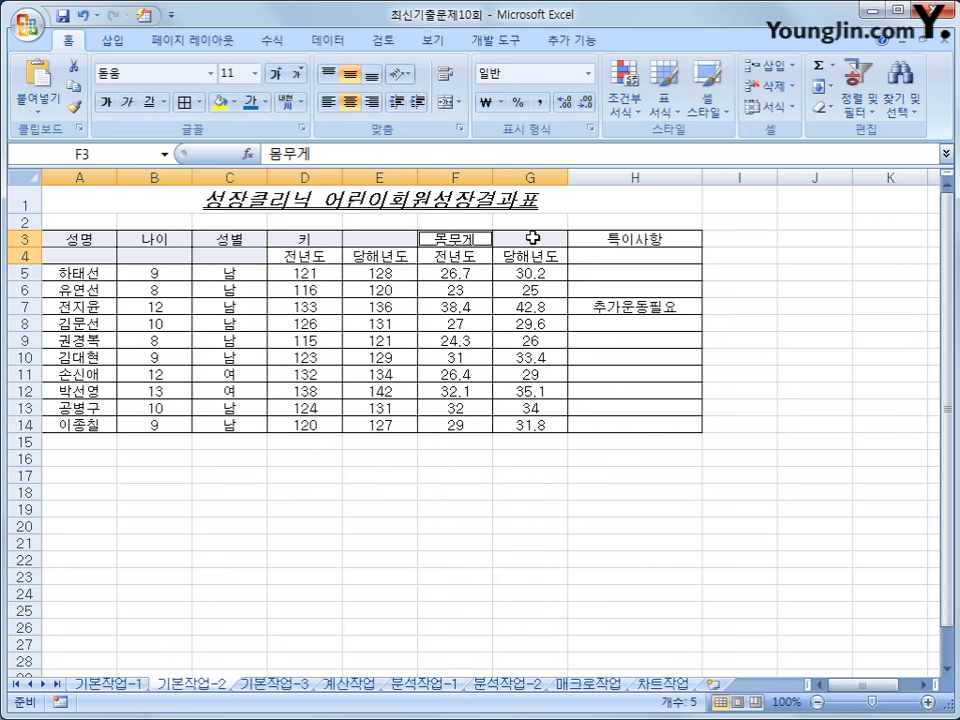
left_click_drag(619, 238, 628, 255)
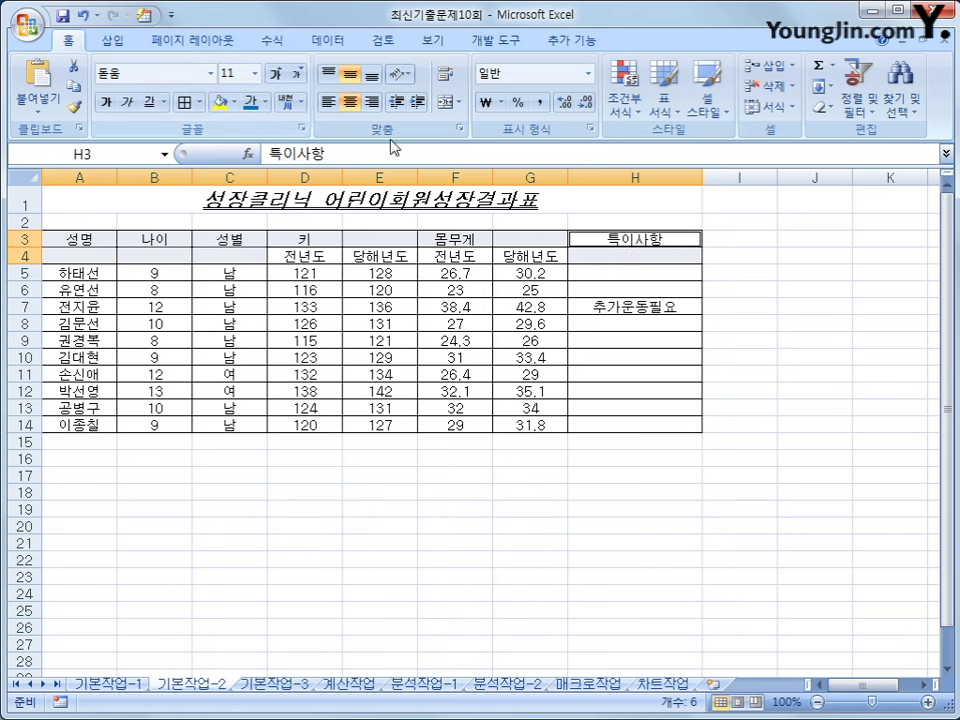
left_click(446, 101)
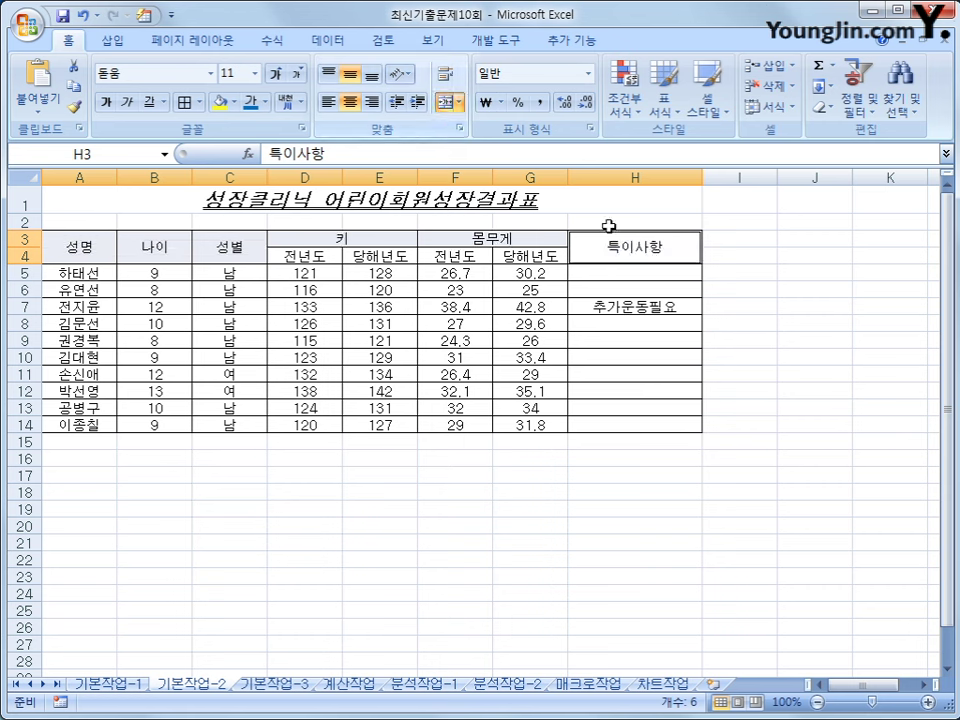
left_click(791, 489)
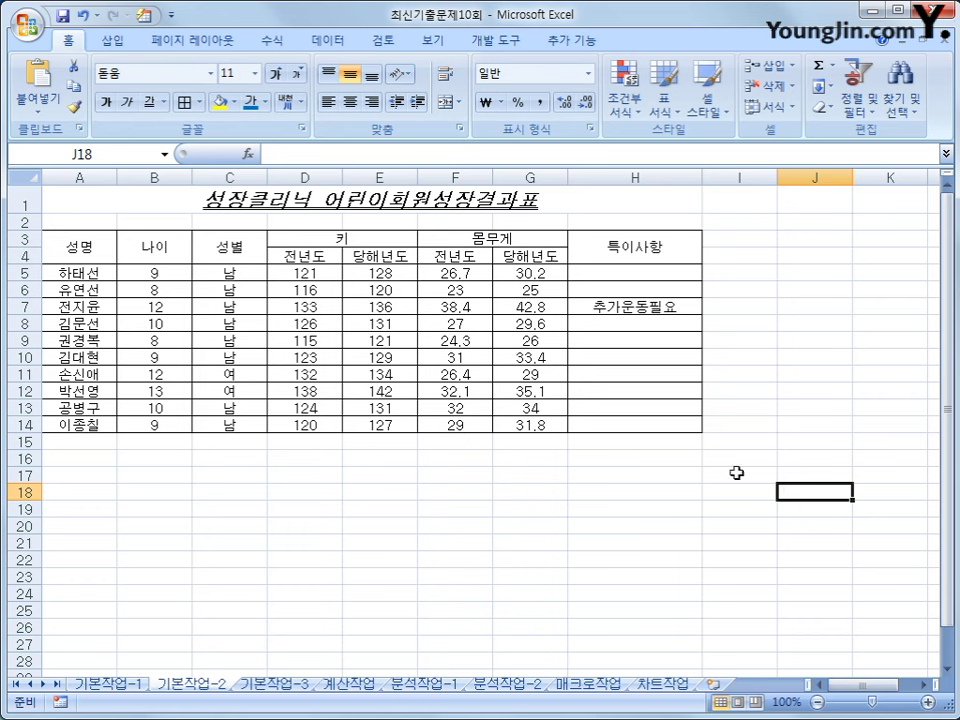
Format the weight values in F5:G14 with the comma style and one decimal place
left_click(455, 276)
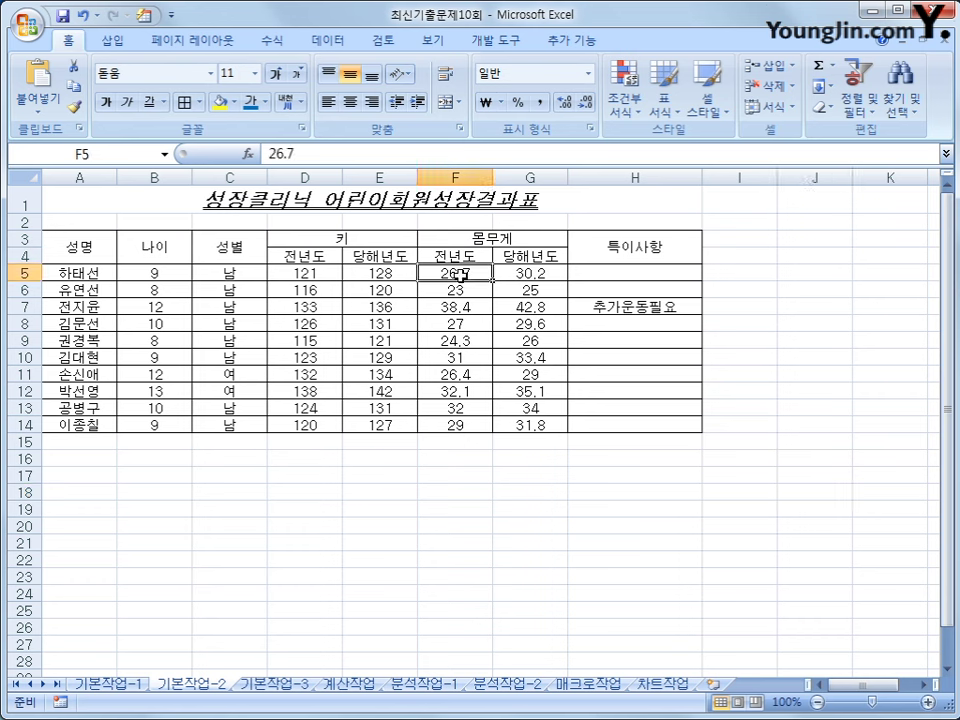
left_click_drag(455, 276, 501, 425)
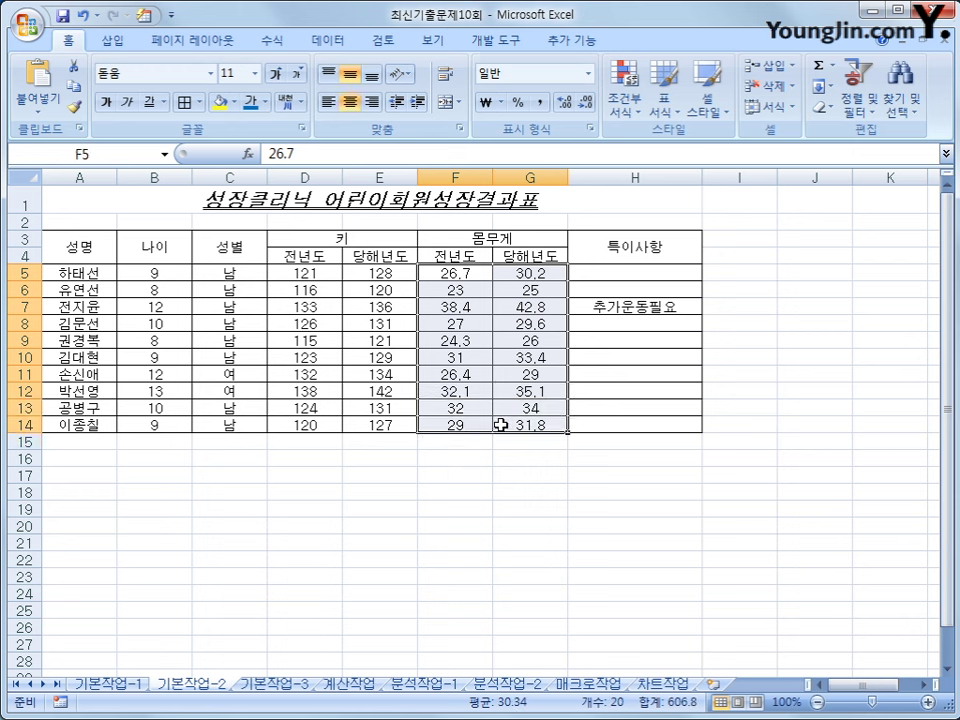
left_click(539, 103)
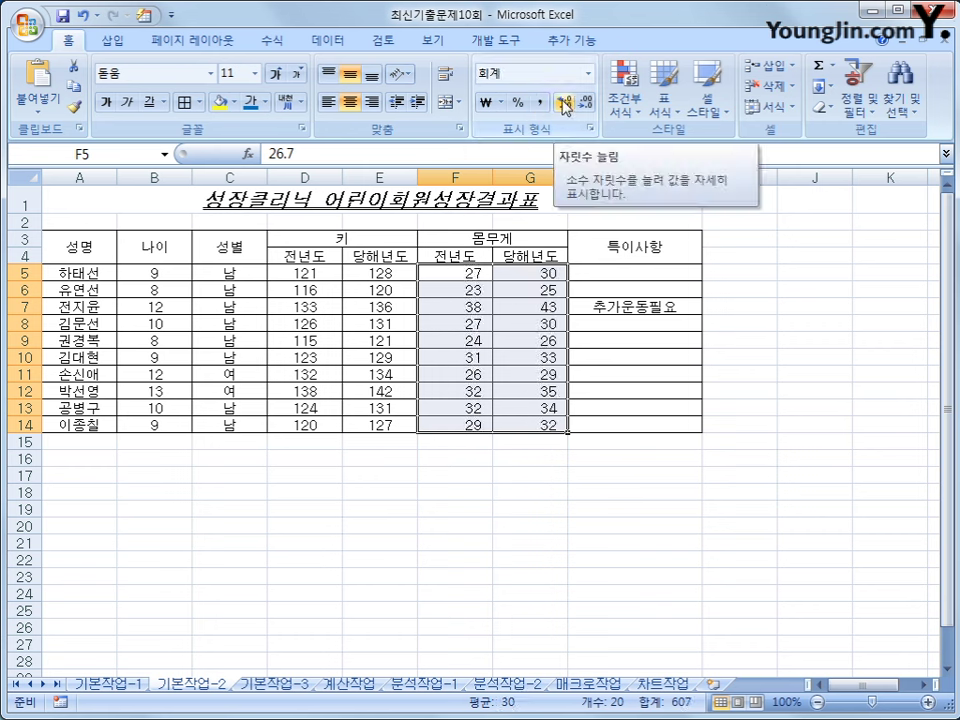
left_click(565, 104)
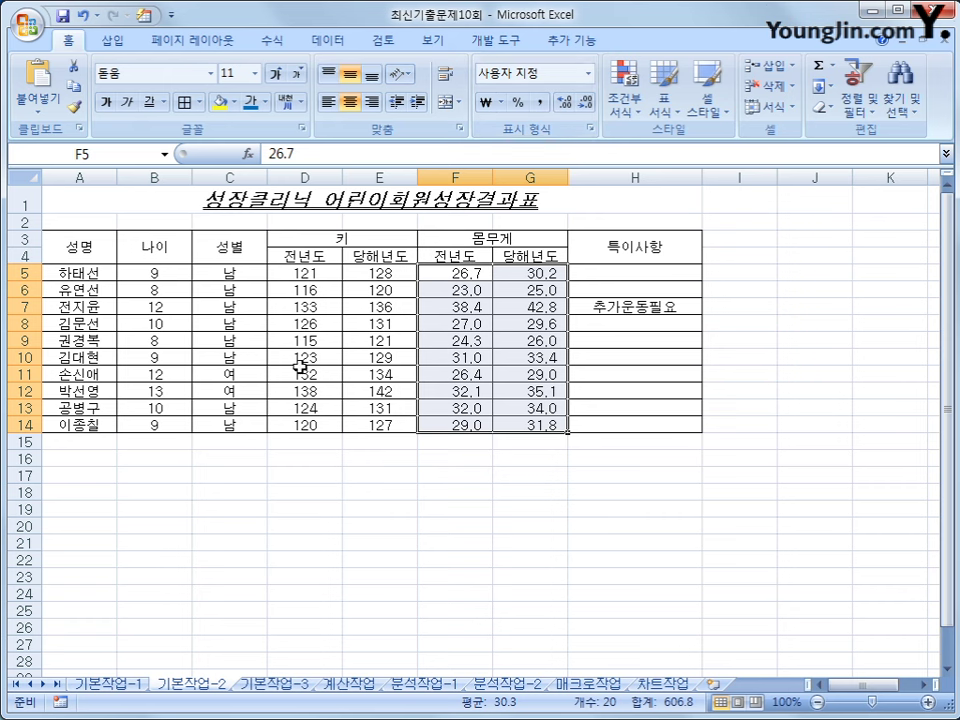
Define the name 어린이회원명단 for the range A5:A14
left_click_drag(88, 272, 80, 426)
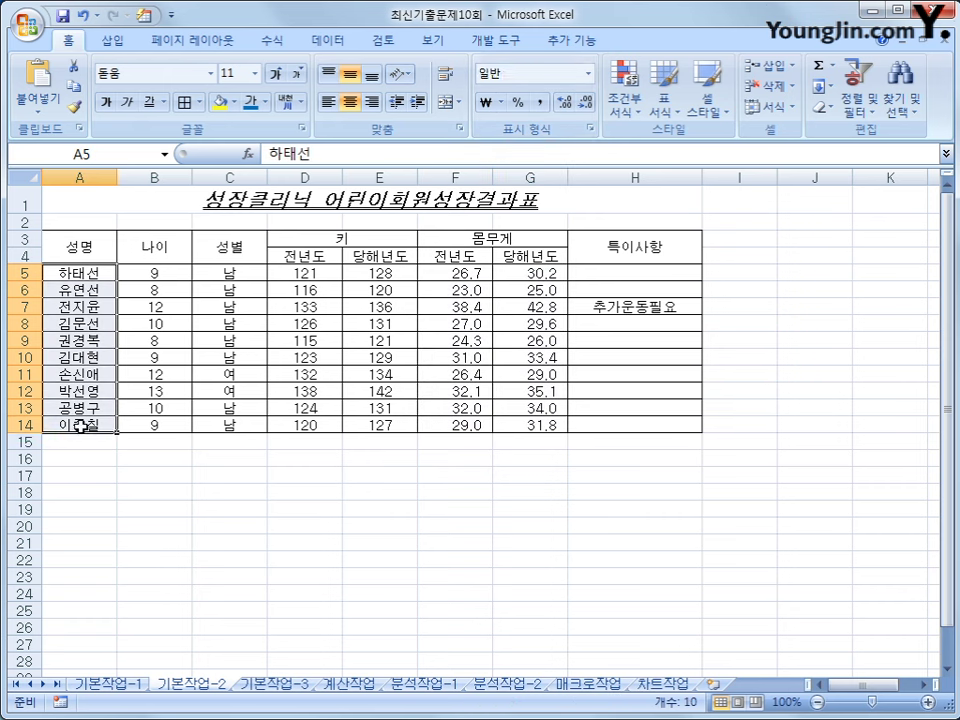
left_click(101, 149)
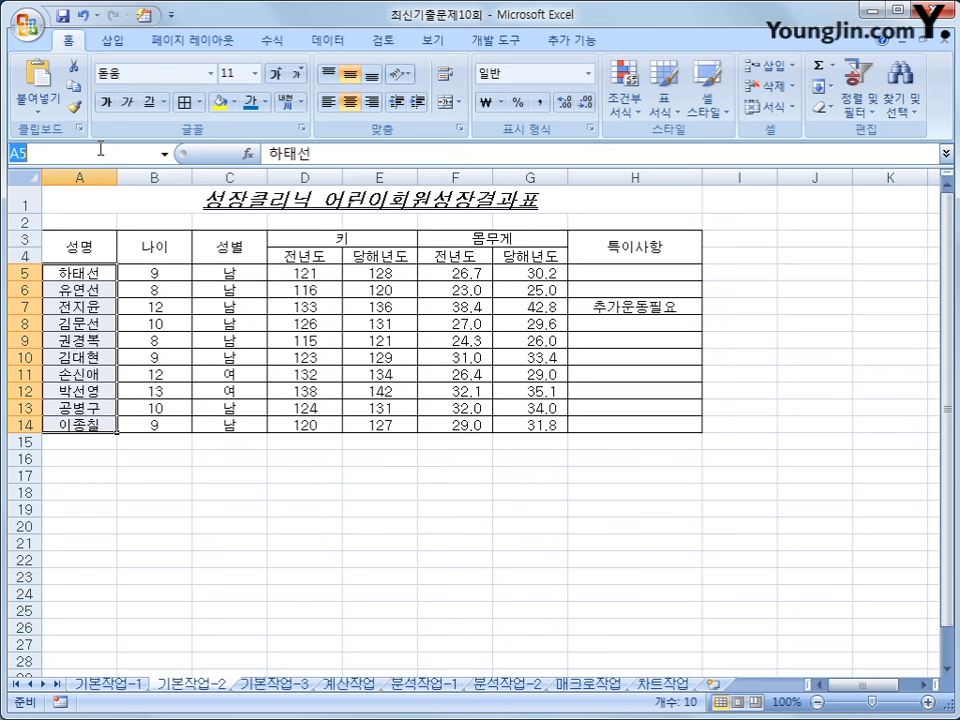
type("어린이회원명단")
key("Return")
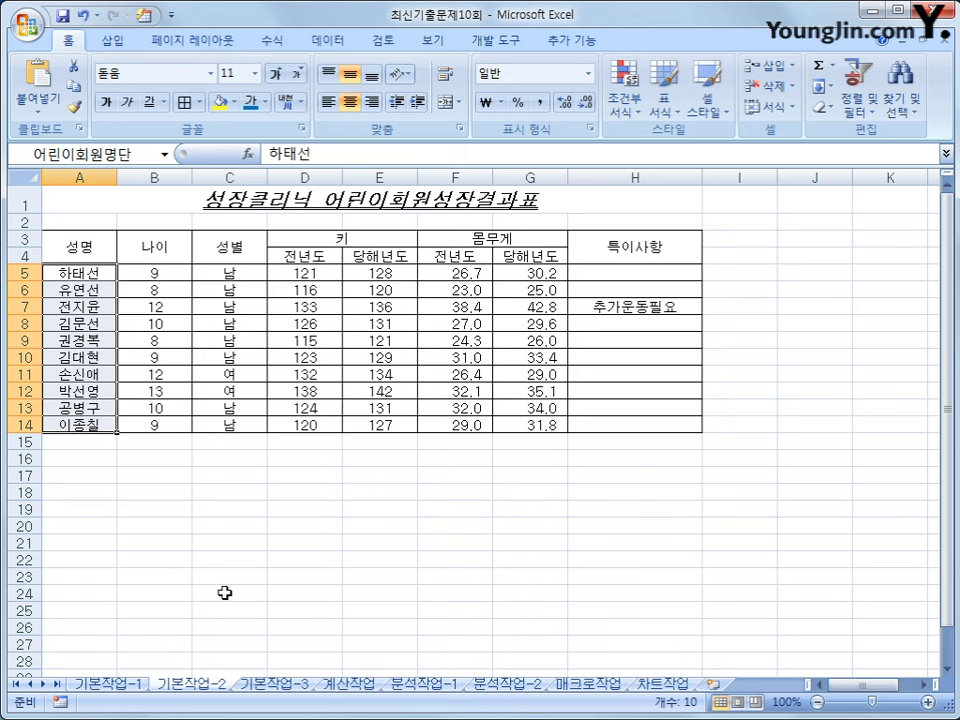
On the 기본작업-3 sheet, create a new formula-based conditional formatting rule for A5:I13
left_click(309, 684)
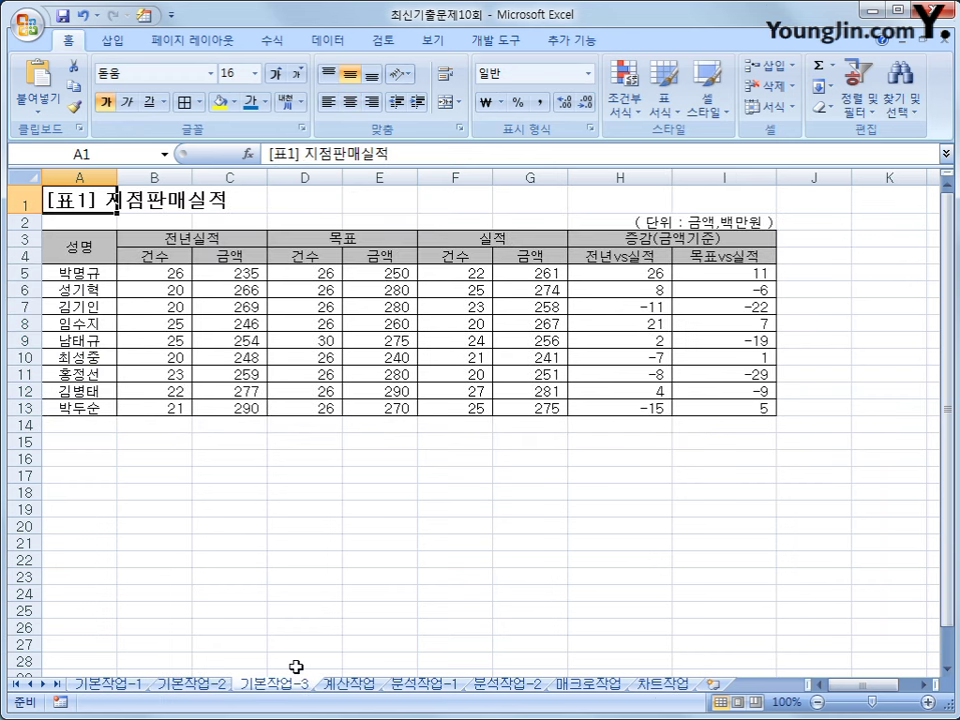
left_click(80, 272)
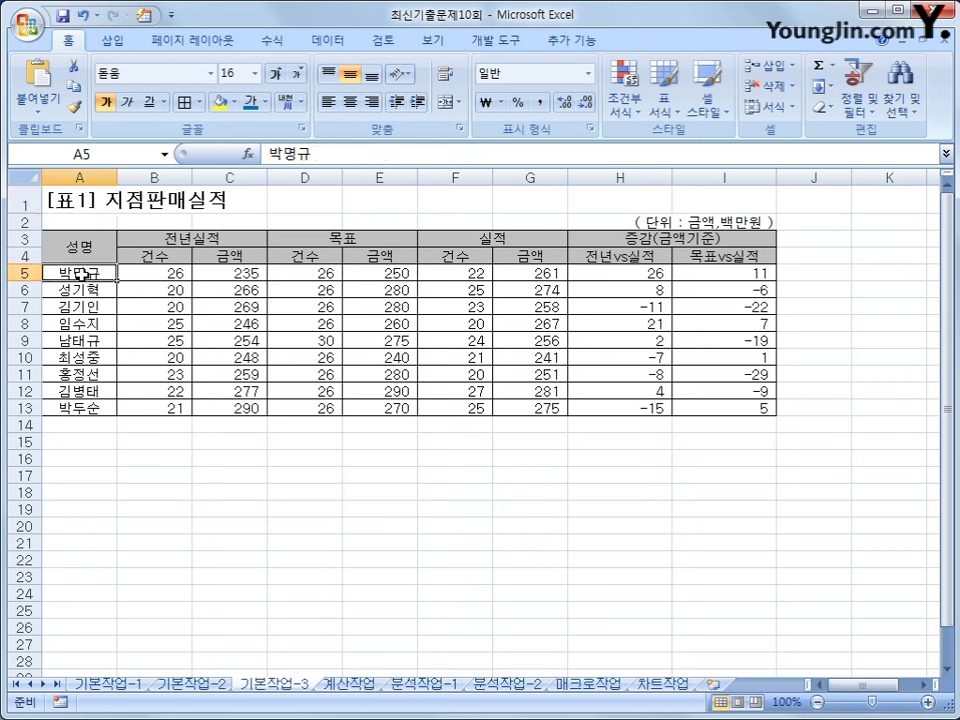
left_click_drag(80, 272, 757, 409)
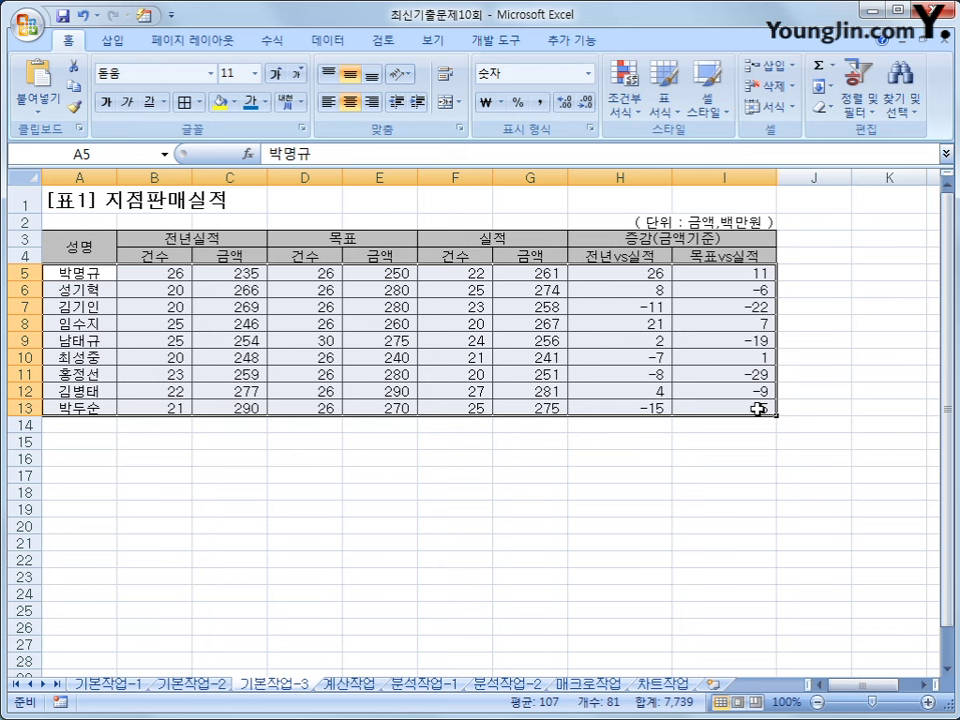
left_click(626, 105)
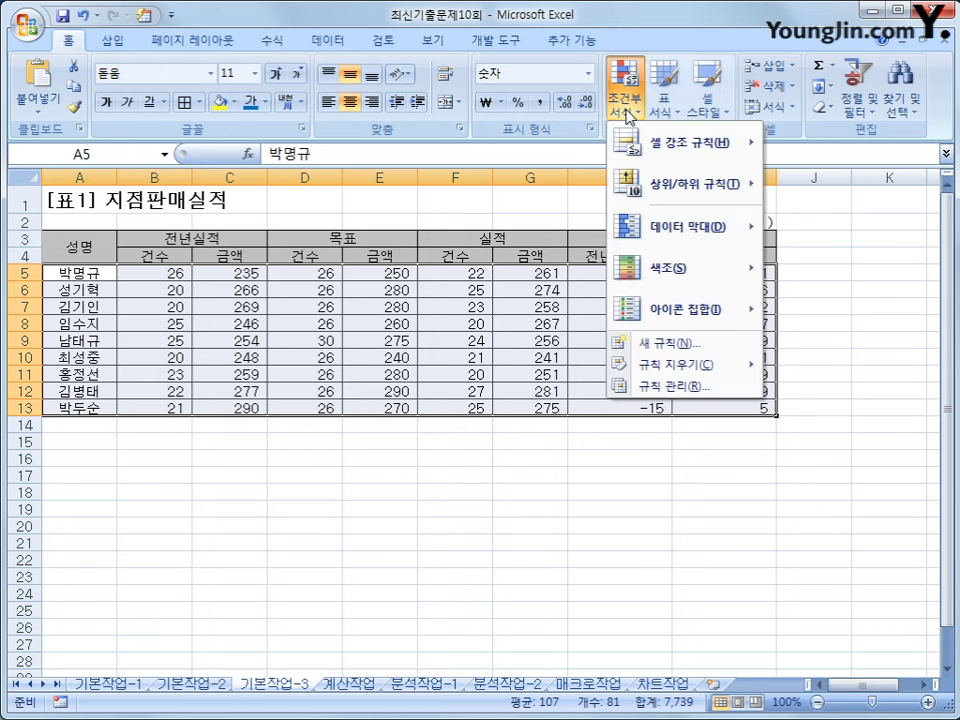
left_click(642, 345)
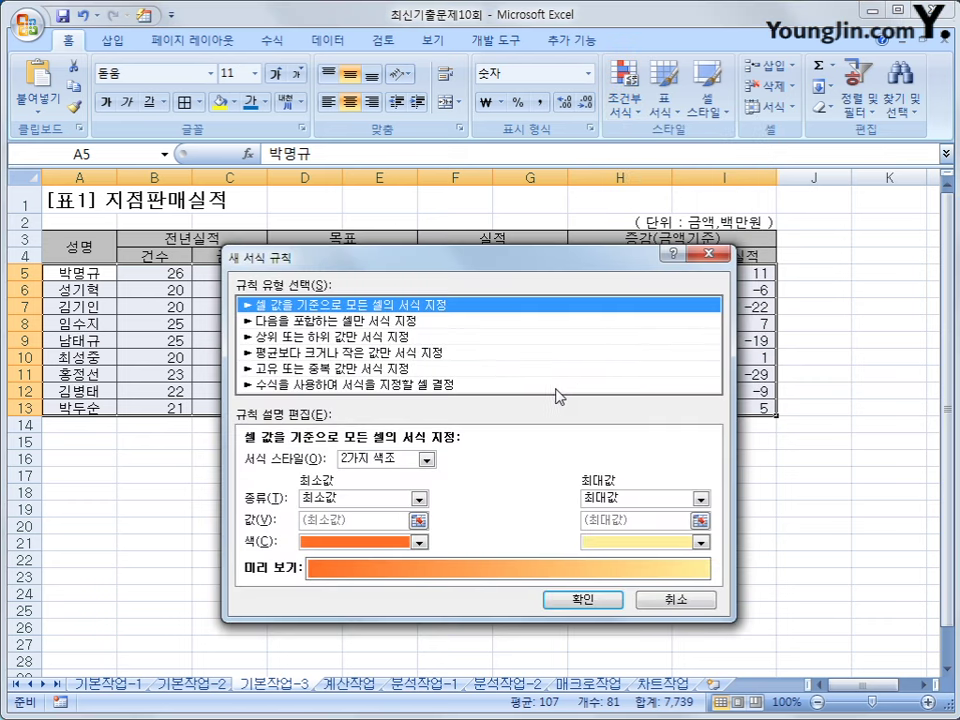
left_click(555, 385)
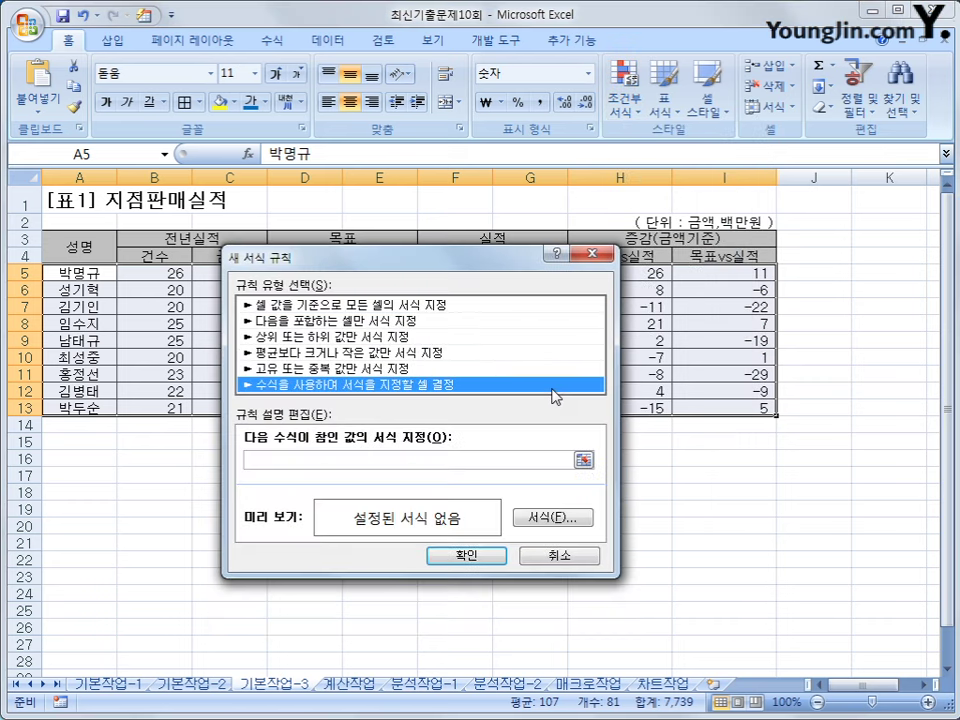
Start the rule's formula as an AND test whose first condition is $H5>0, with only the column absolute
left_click(464, 456)
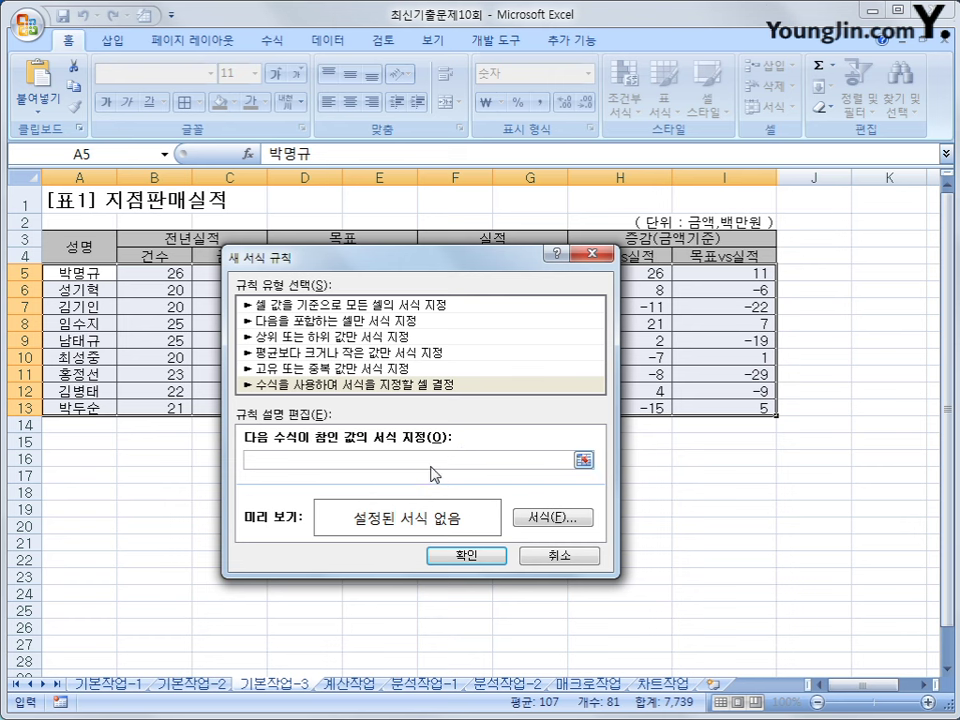
type("ㅋ")
key("BackSpace")
type("=and(")
left_click_drag(464, 268, 382, 270)
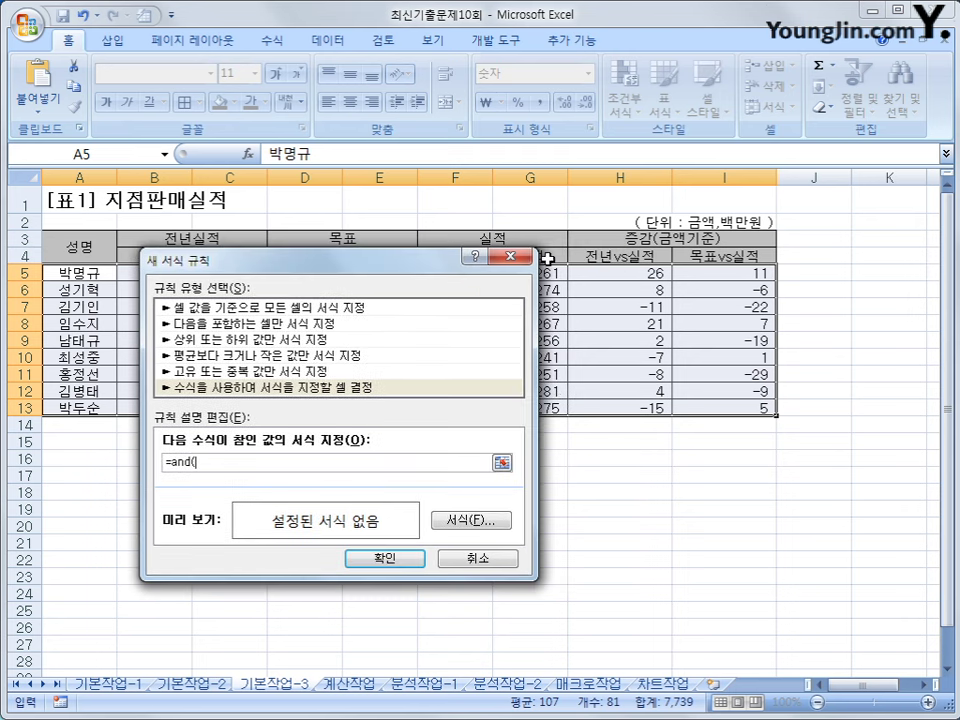
left_click(656, 274)
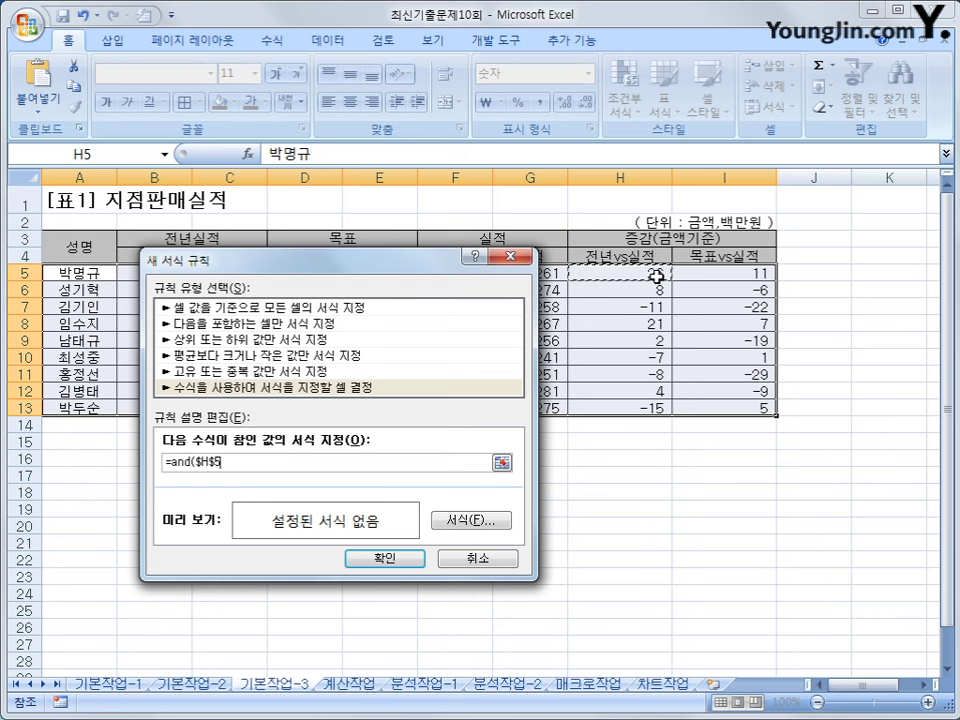
key("F4")
key("F4")
type(">0,")
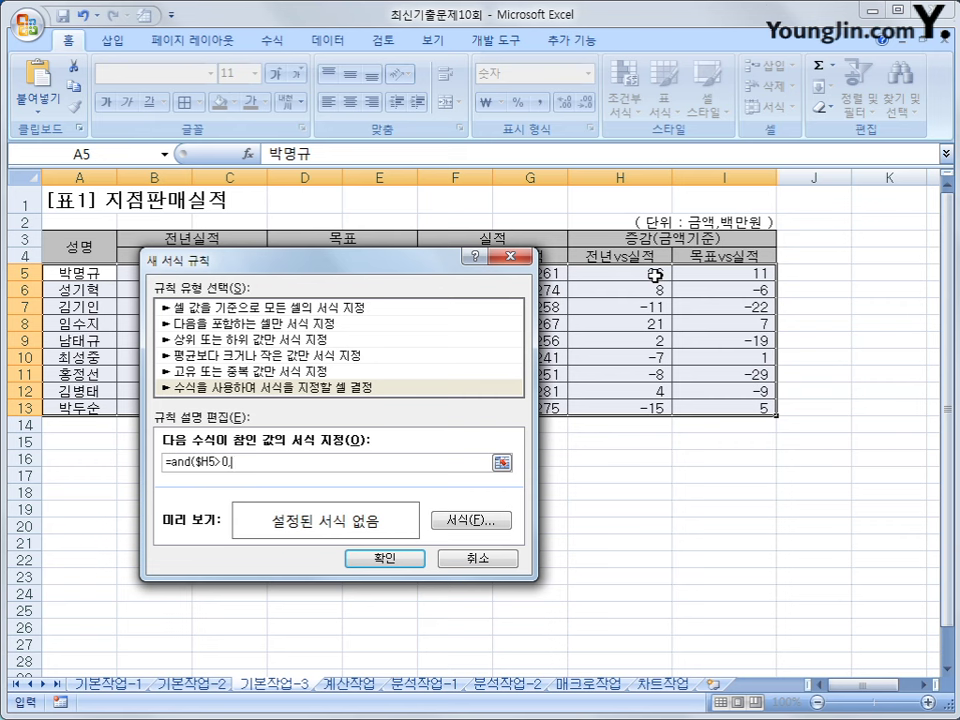
Complete the rule's AND formula with the second condition $I5>0, keeping only the column absolute
left_click(704, 273)
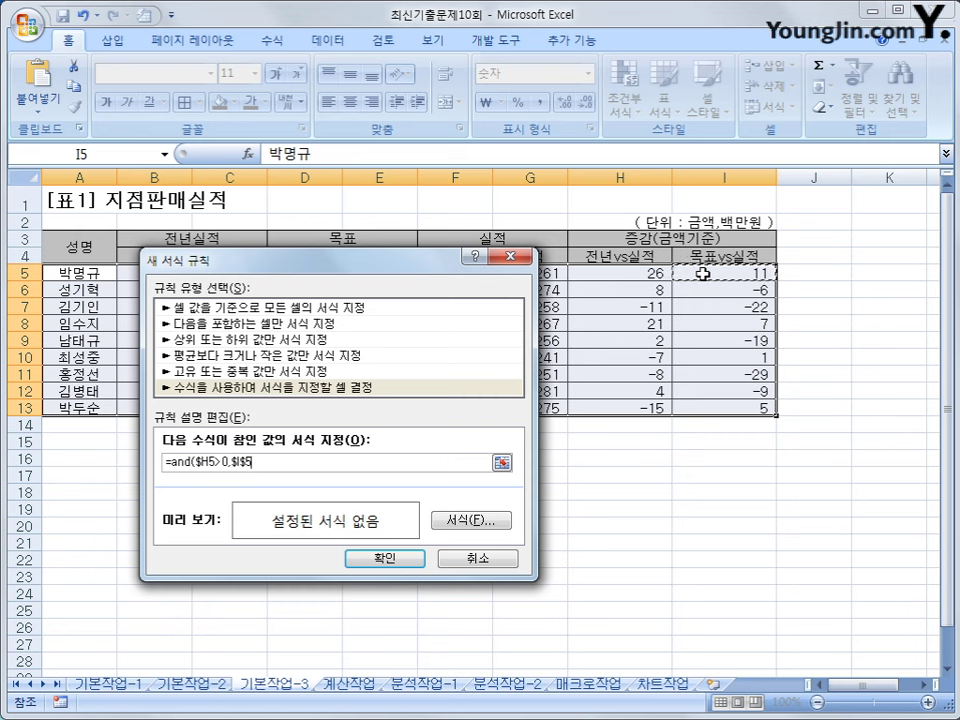
key("F4")
key("F4")
type(">")
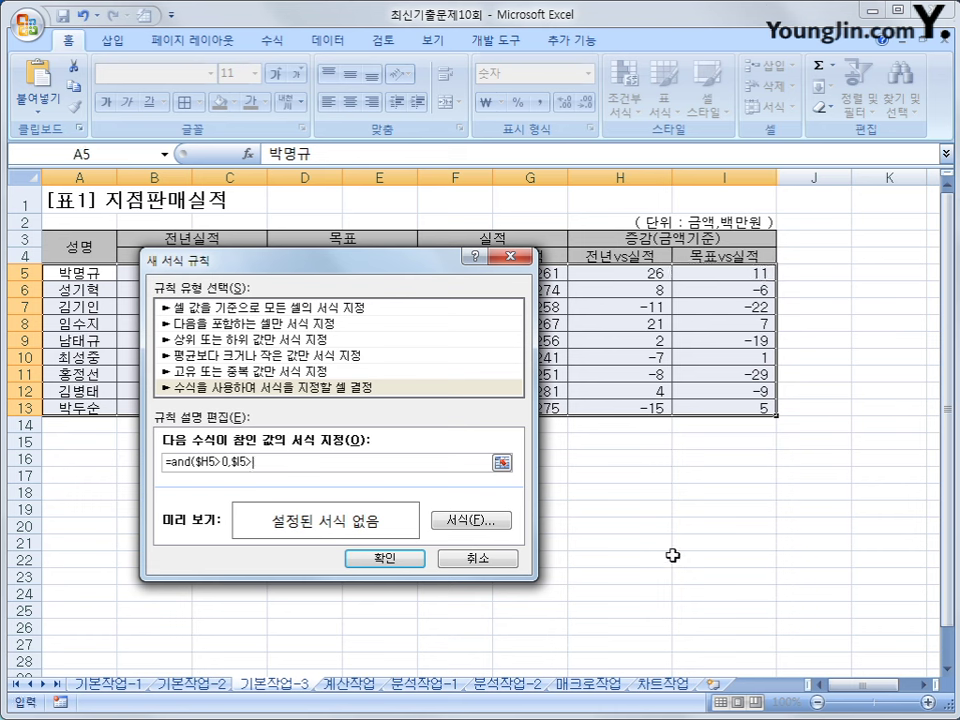
type("0)")
Give the rule a bold font in standard blue and apply it to the sales table
left_click(471, 521)
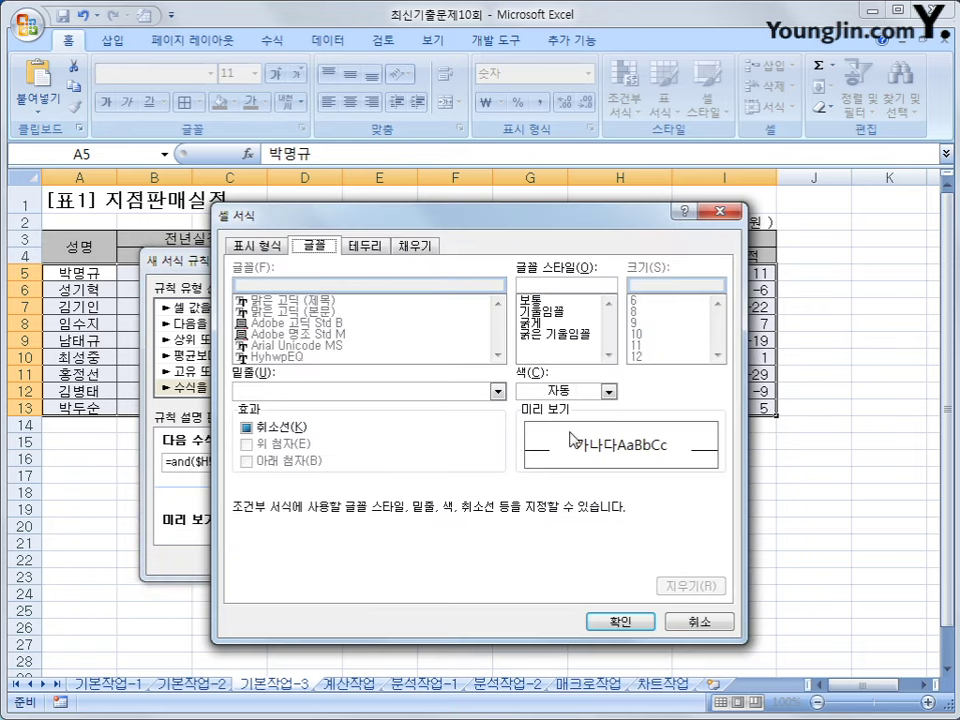
left_click(608, 391)
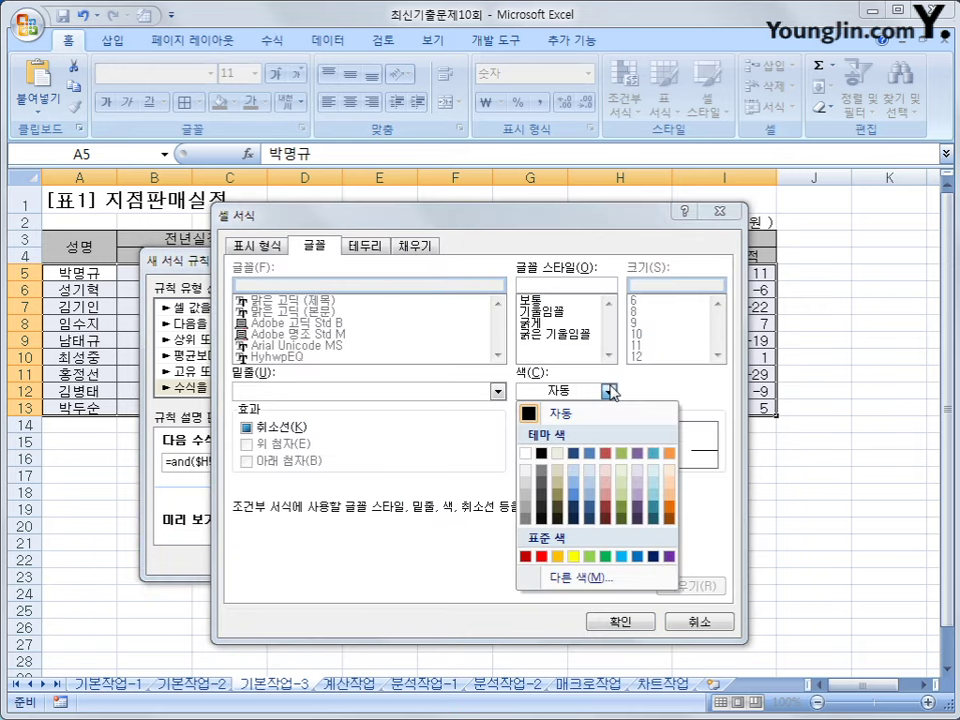
left_click(637, 555)
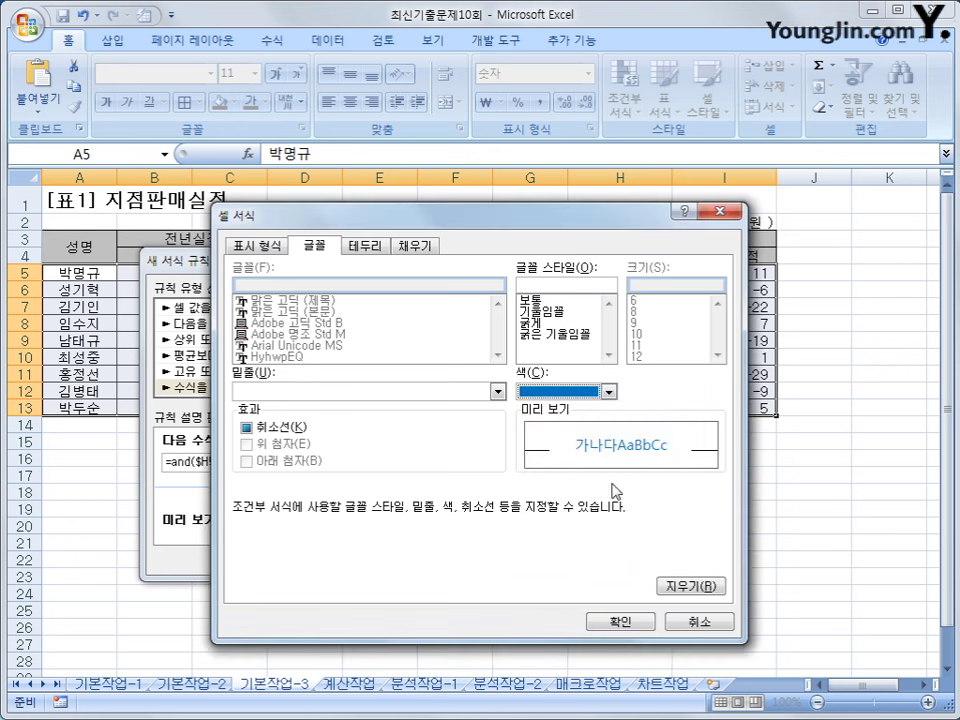
left_click(577, 325)
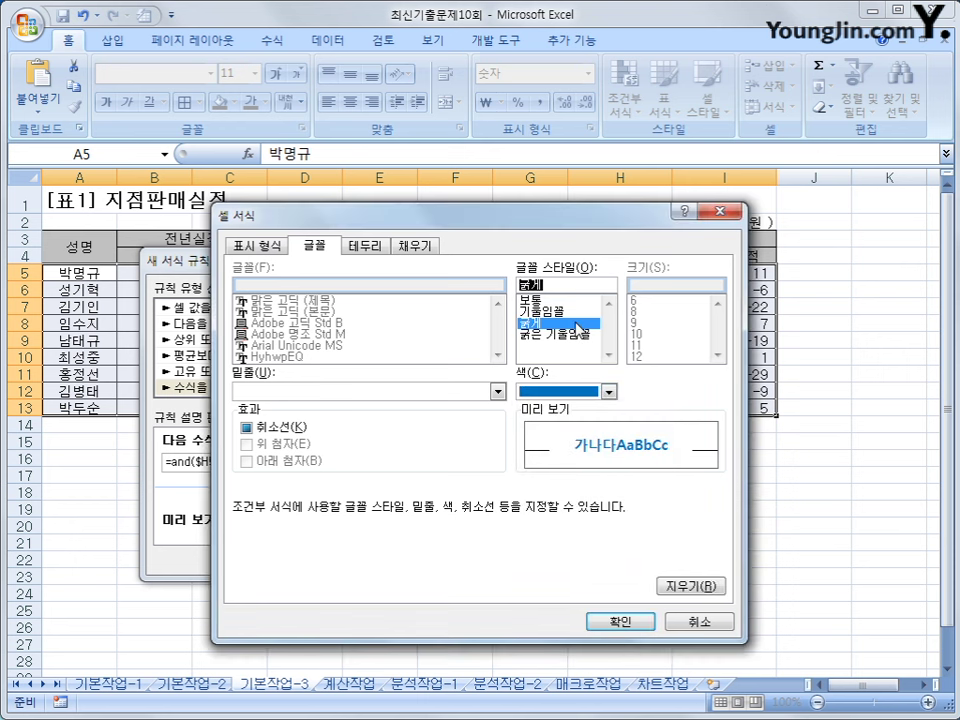
left_click(621, 621)
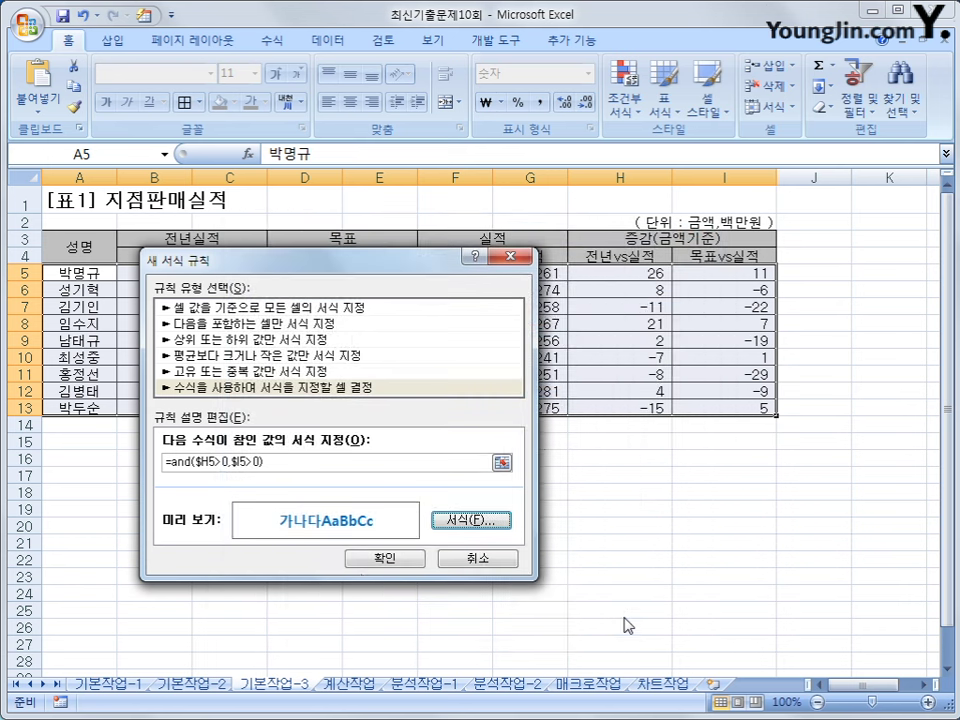
left_click(384, 557)
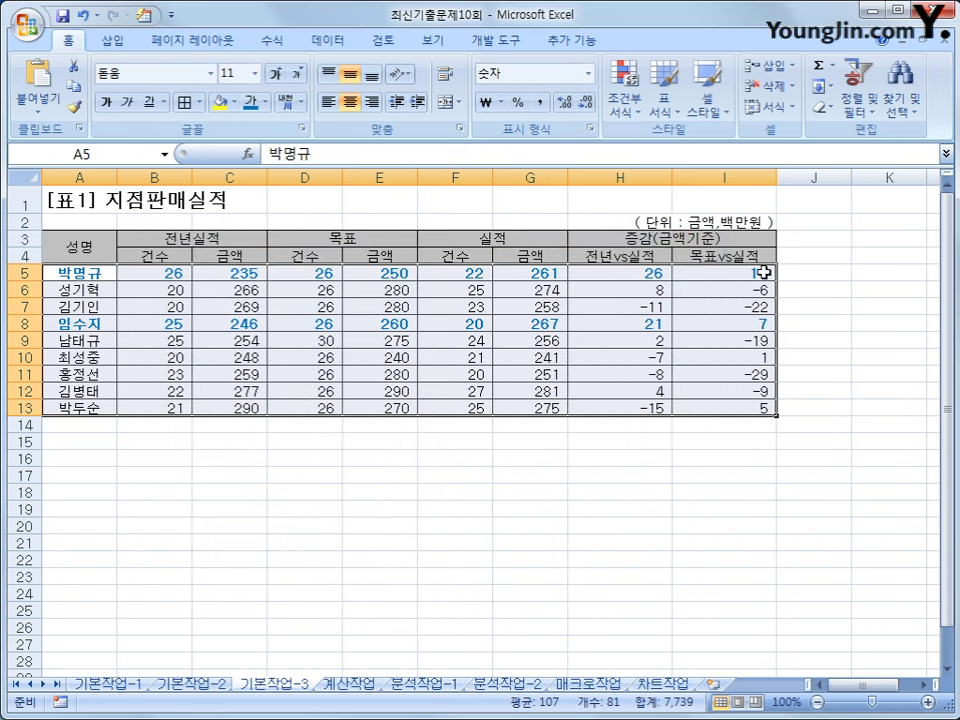
left_click(752, 273)
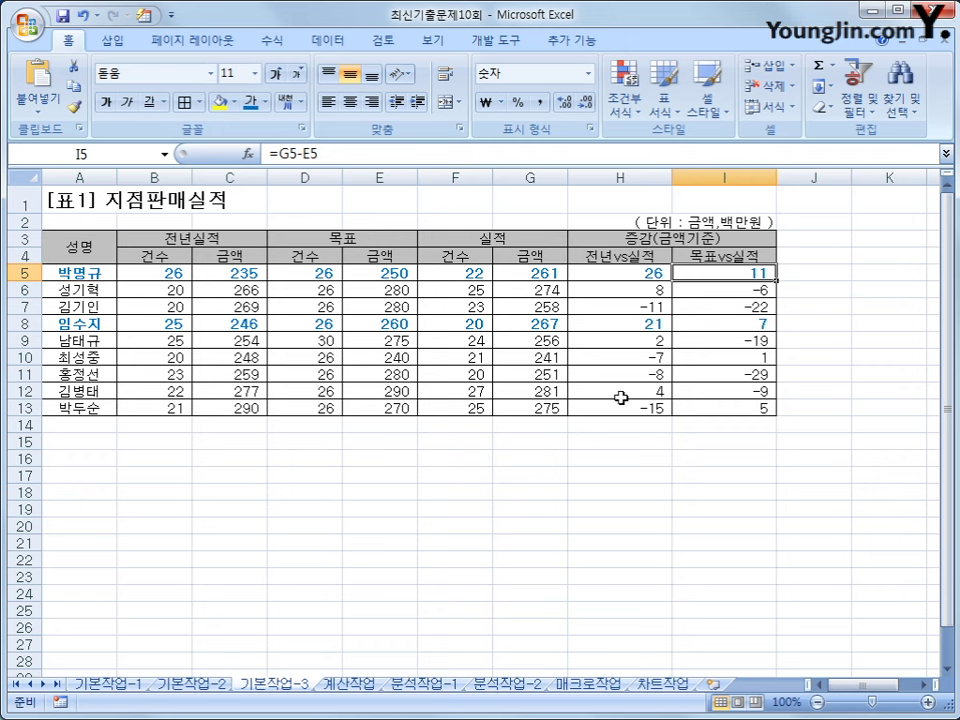
On the 계산작업 sheet, begin the 세금공제액 formula in E3 with =D3*
left_click(349, 686)
scroll(422, 472, "up", 7)
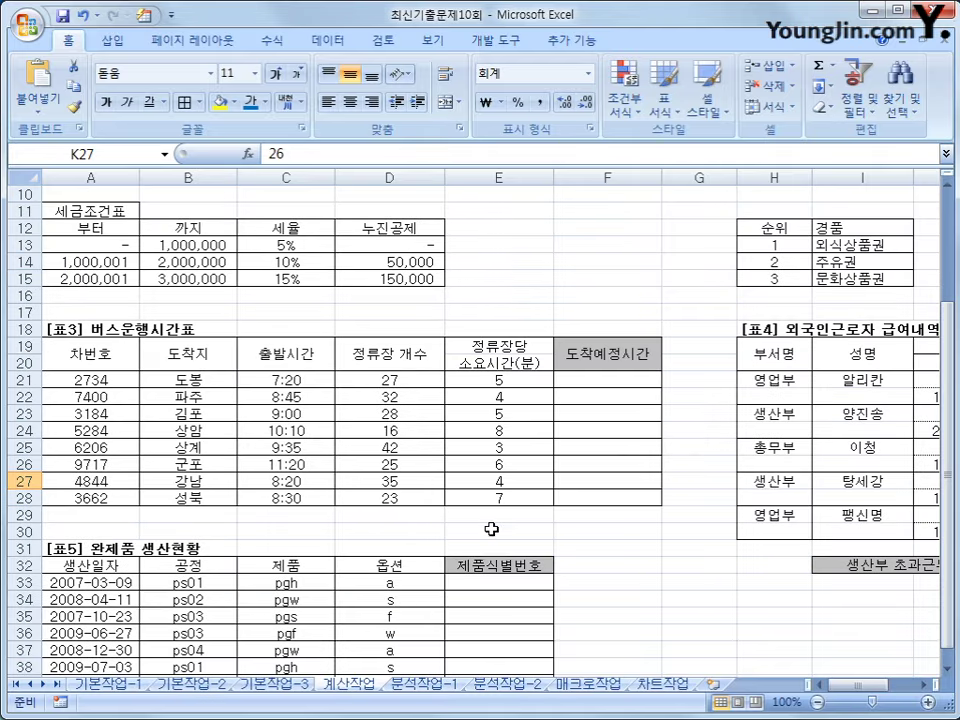
left_click(521, 234)
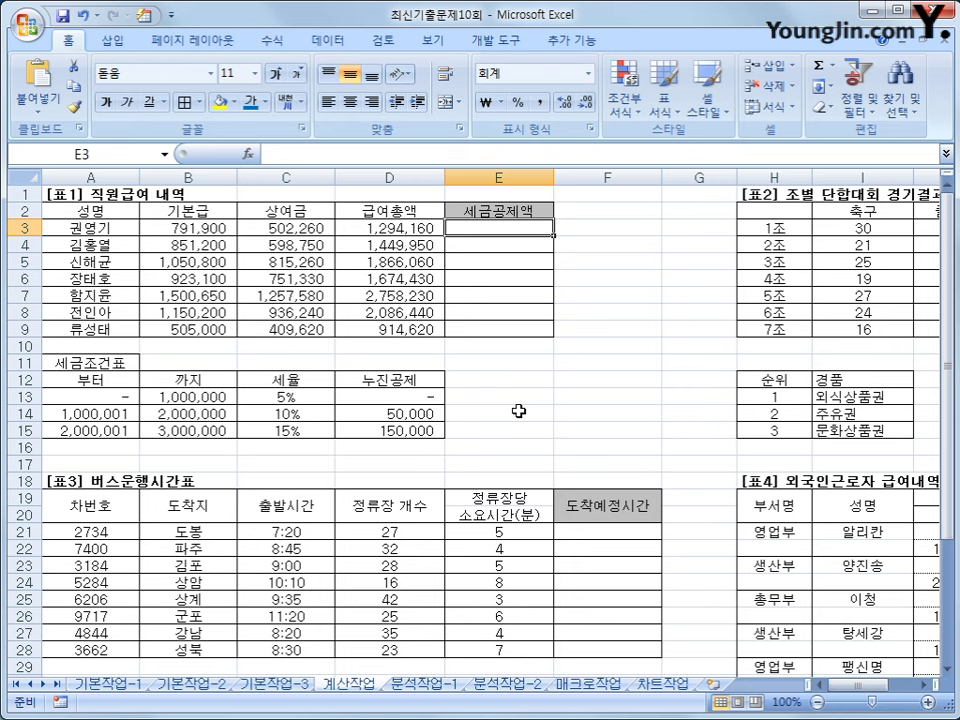
type("=")
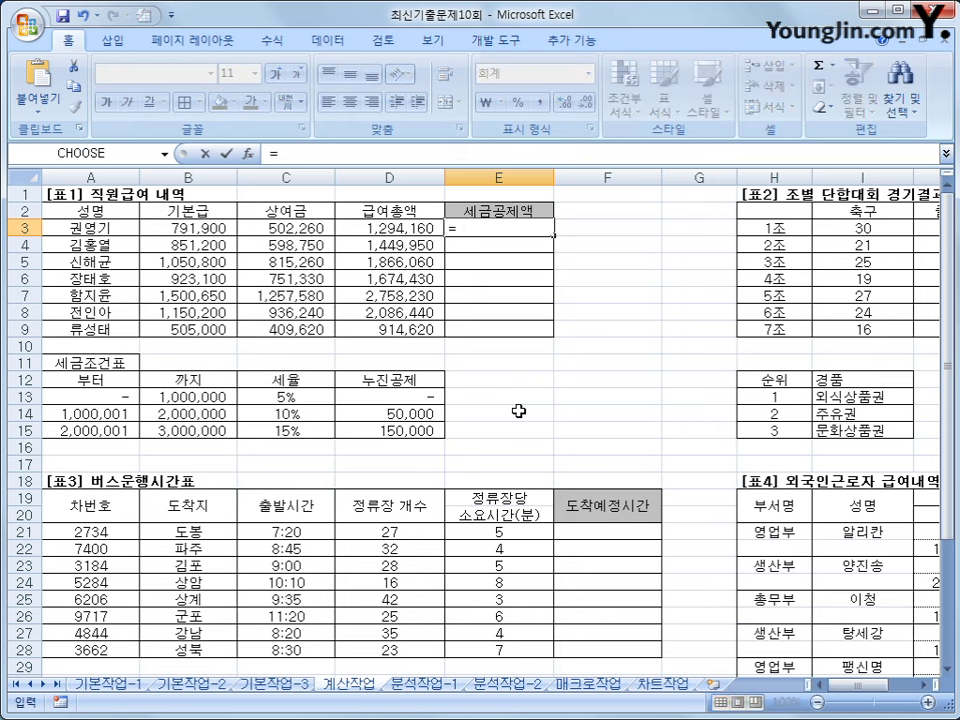
left_click(395, 229)
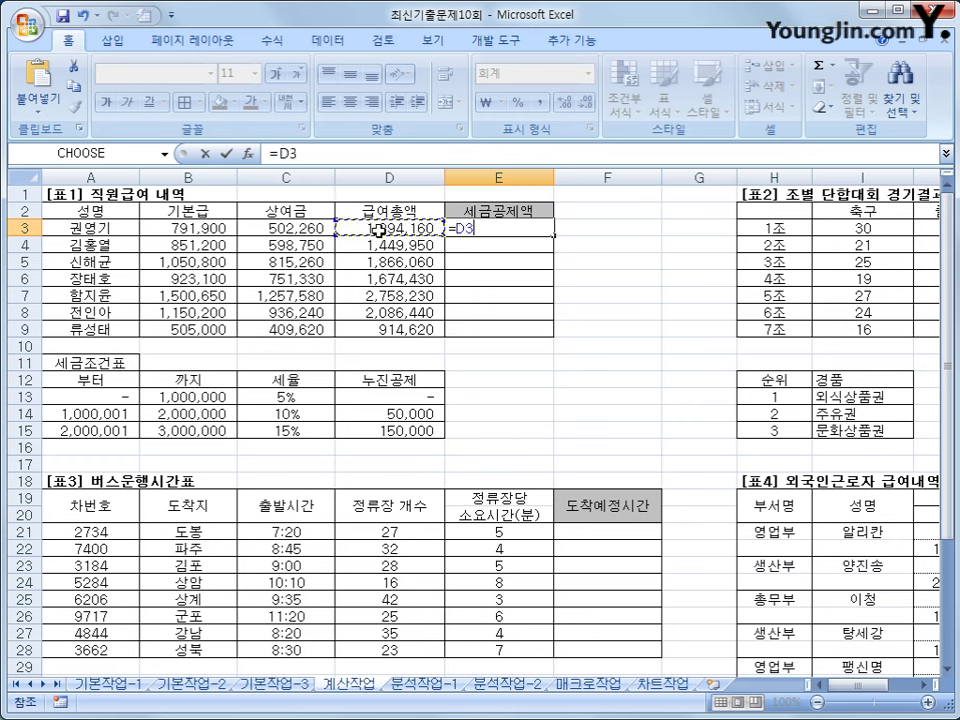
type("*")
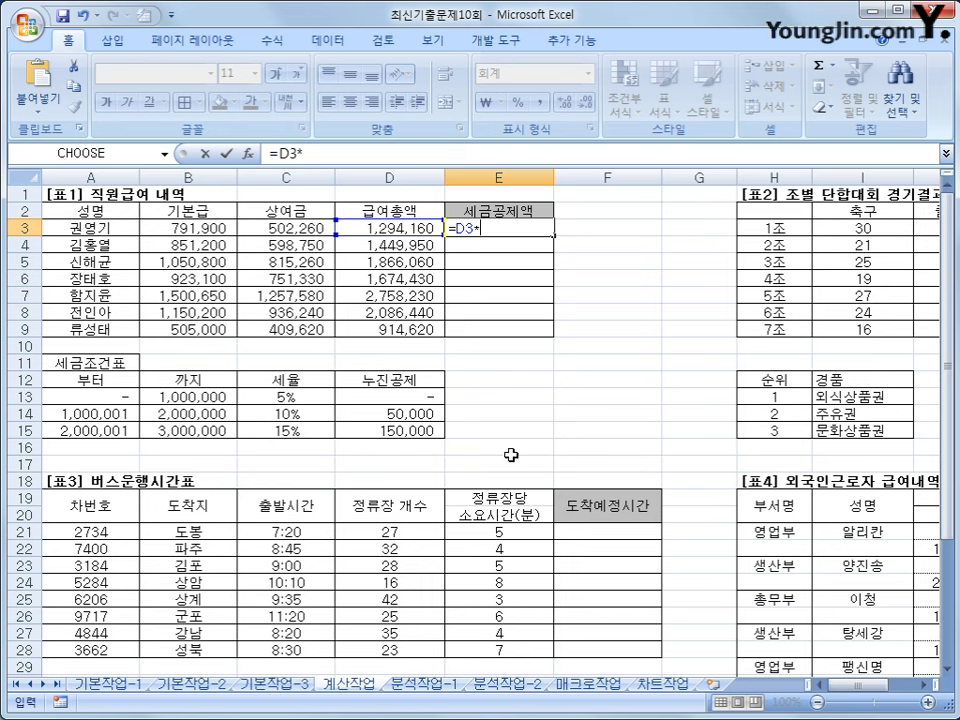
Multiply by the tax rate in E3's formula using VLOOKUP(D3,$A$13:$D$15,3)
type("vl")
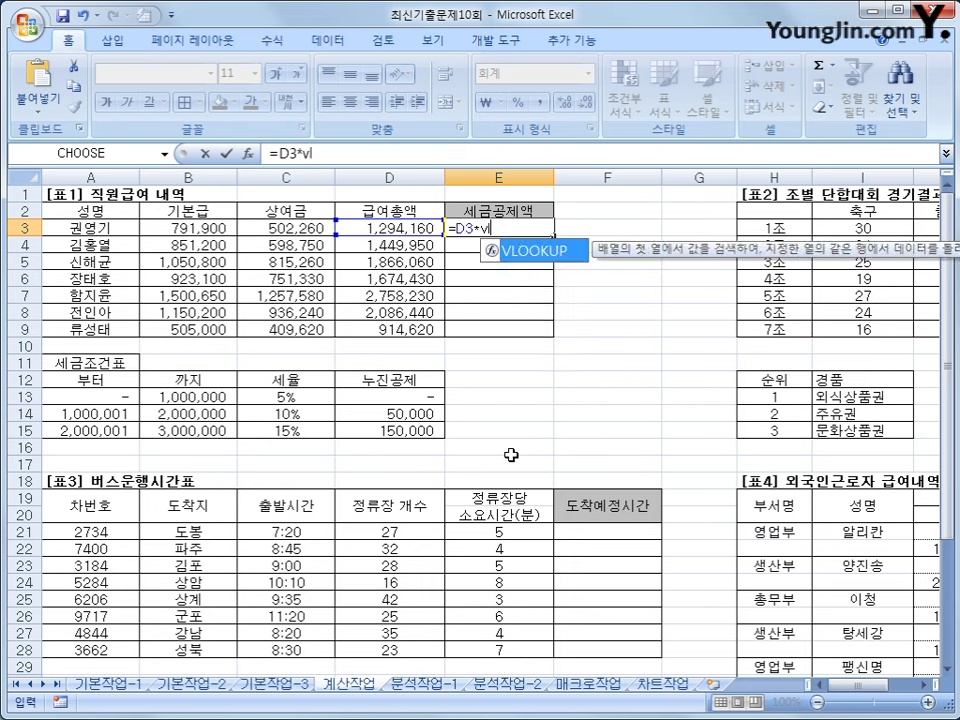
key("Tab")
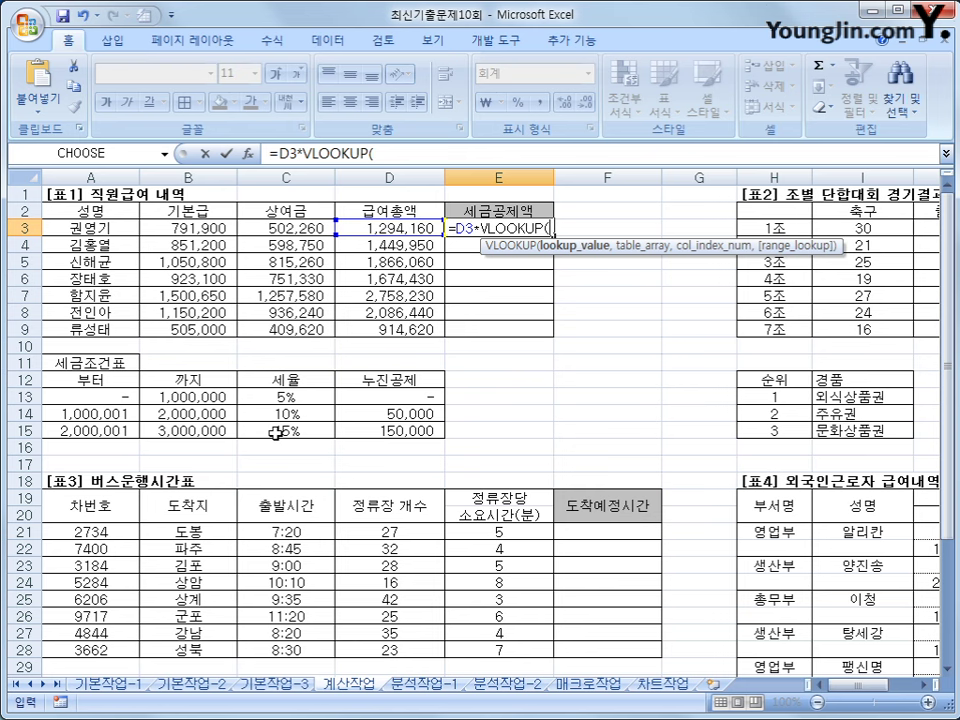
left_click(365, 228)
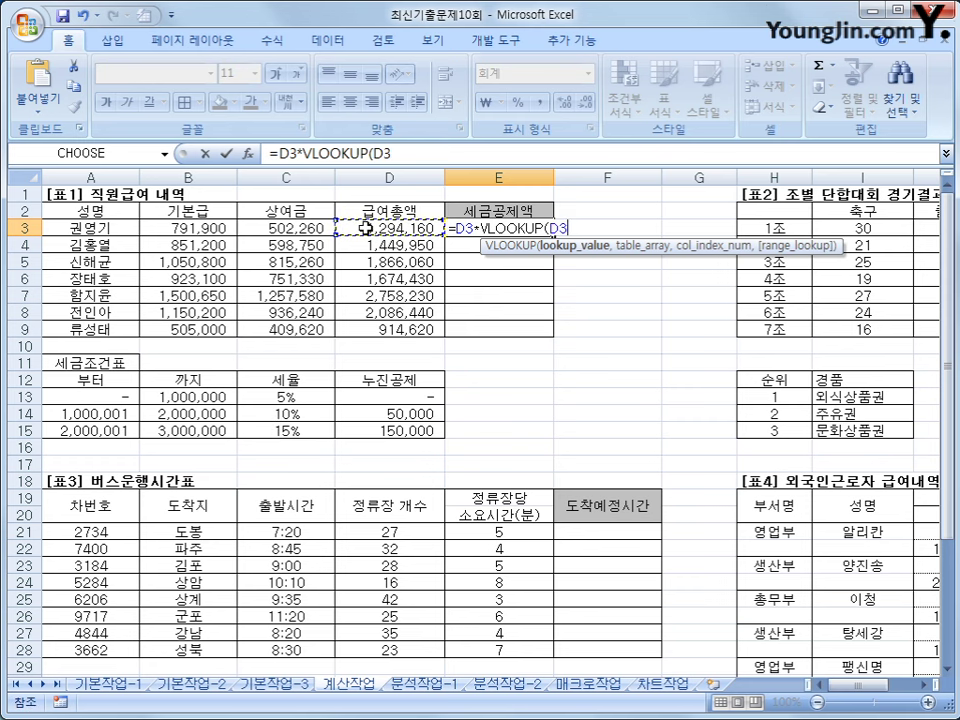
type(",")
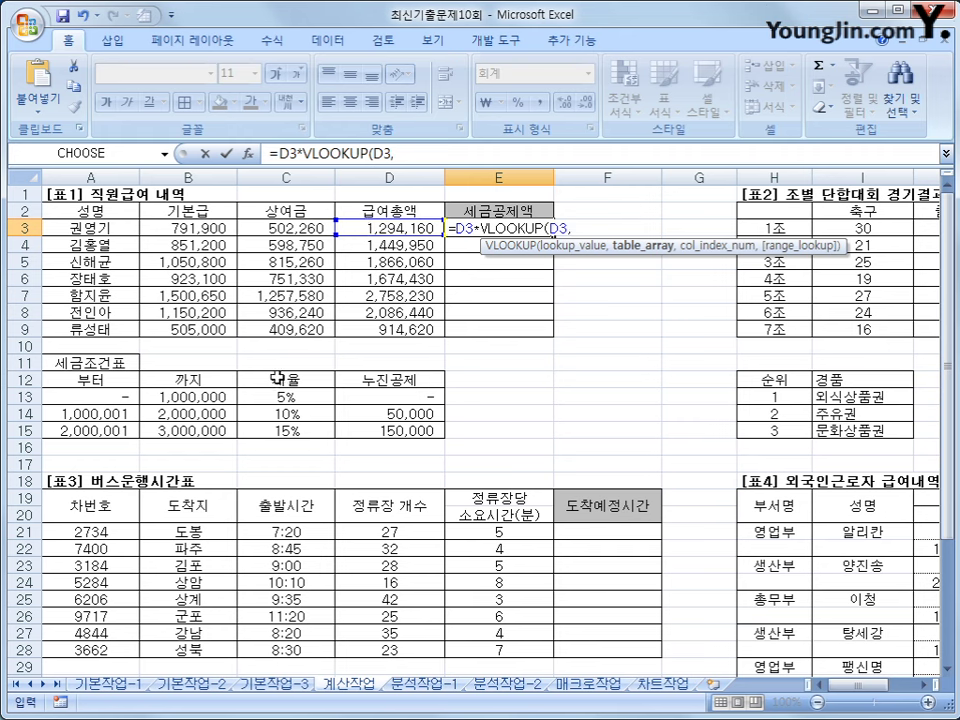
left_click_drag(110, 397, 373, 437)
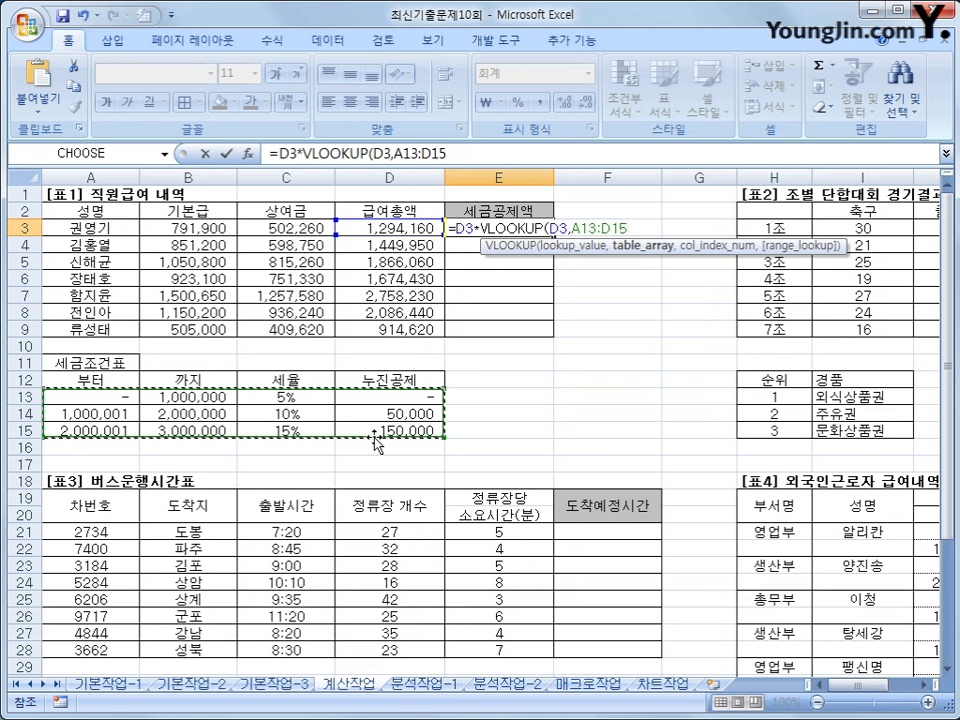
key("F4")
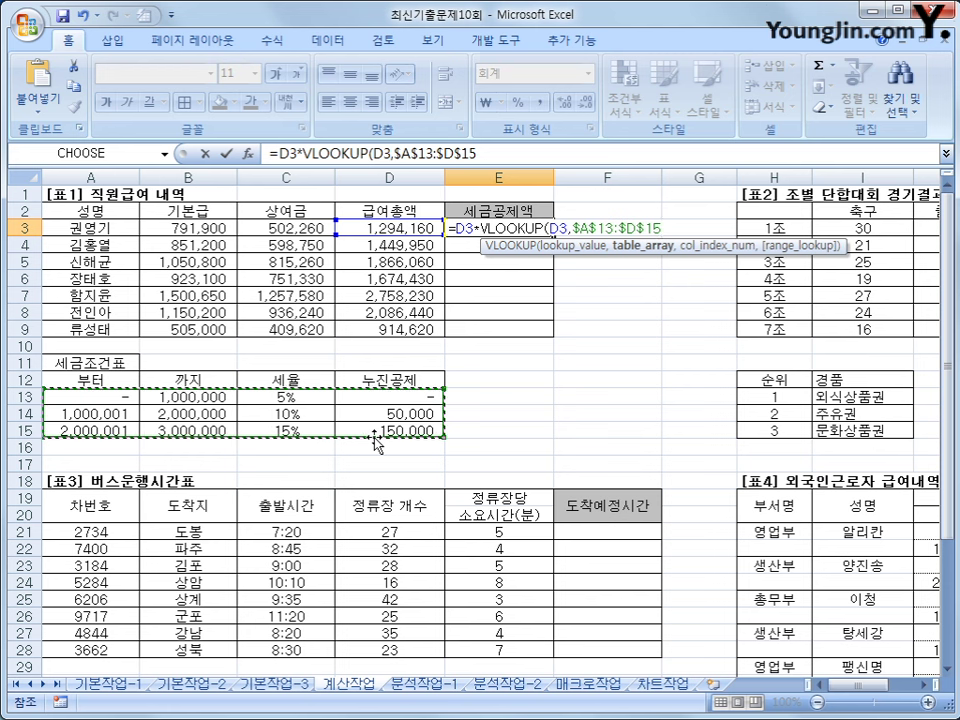
type(",")
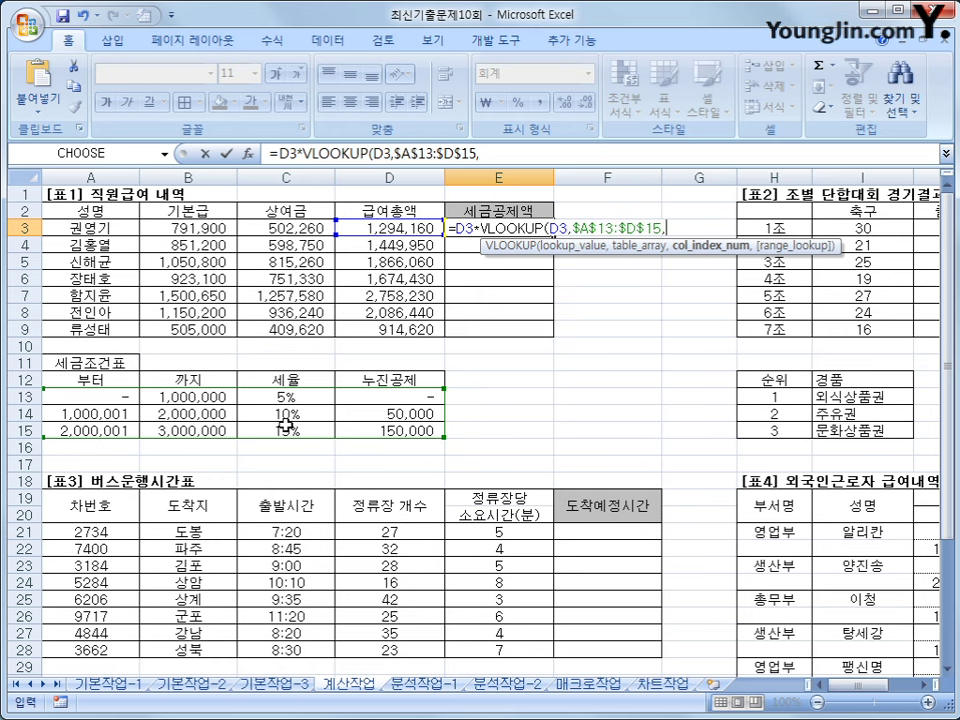
type("3")
type(")")
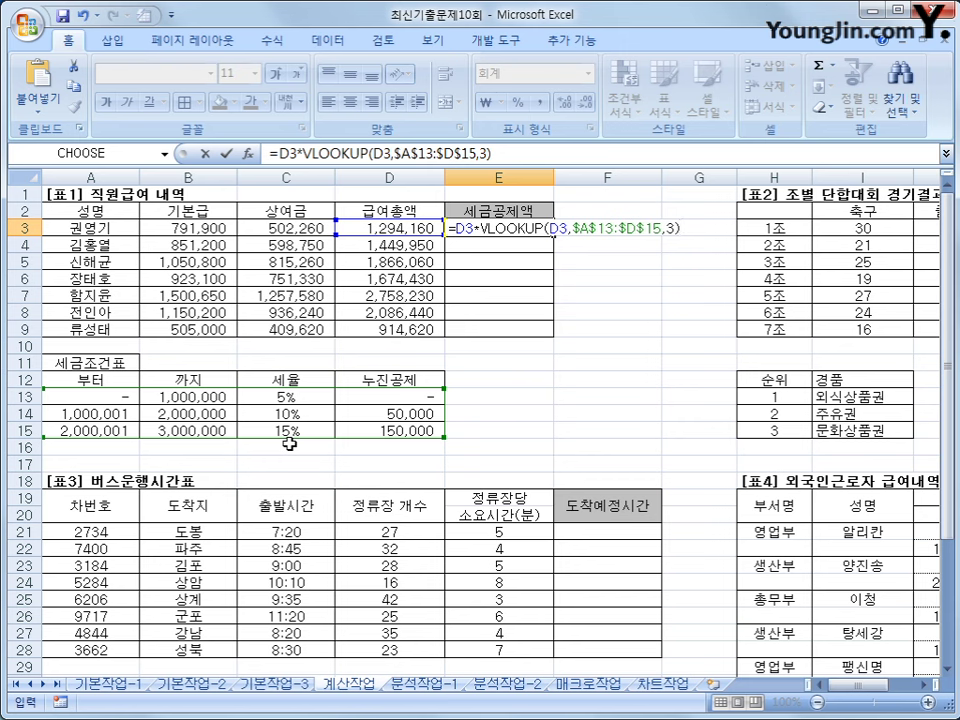
Subtract the progressive deduction with VLOOKUP(D3,$A$13:$D$15,4) and enter the formula in E3
type("-")
type("vl")
key("Tab")
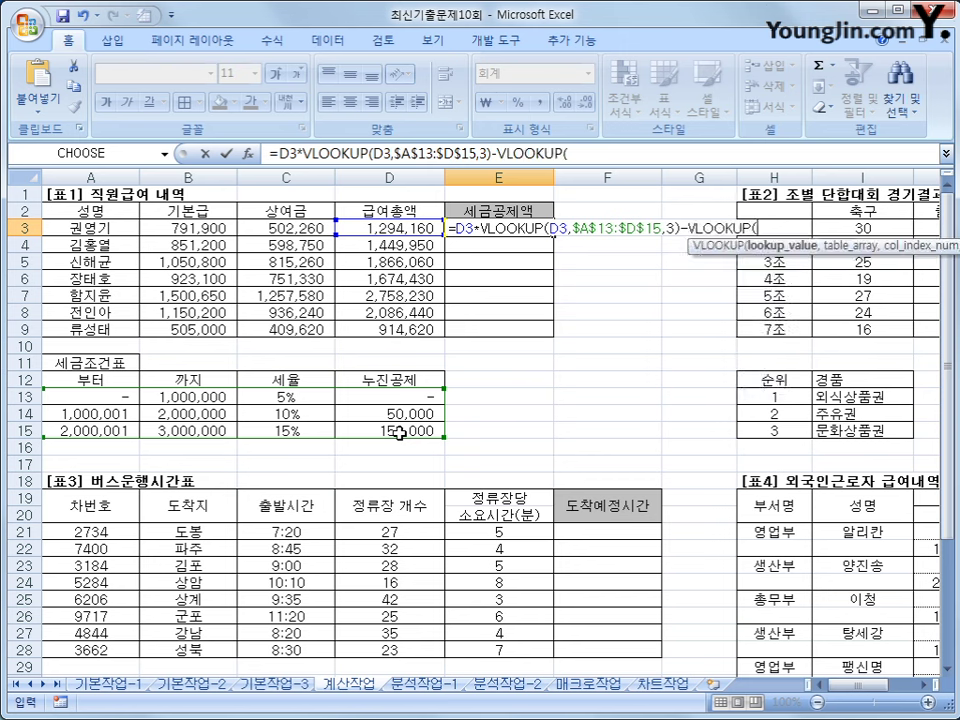
left_click(398, 227)
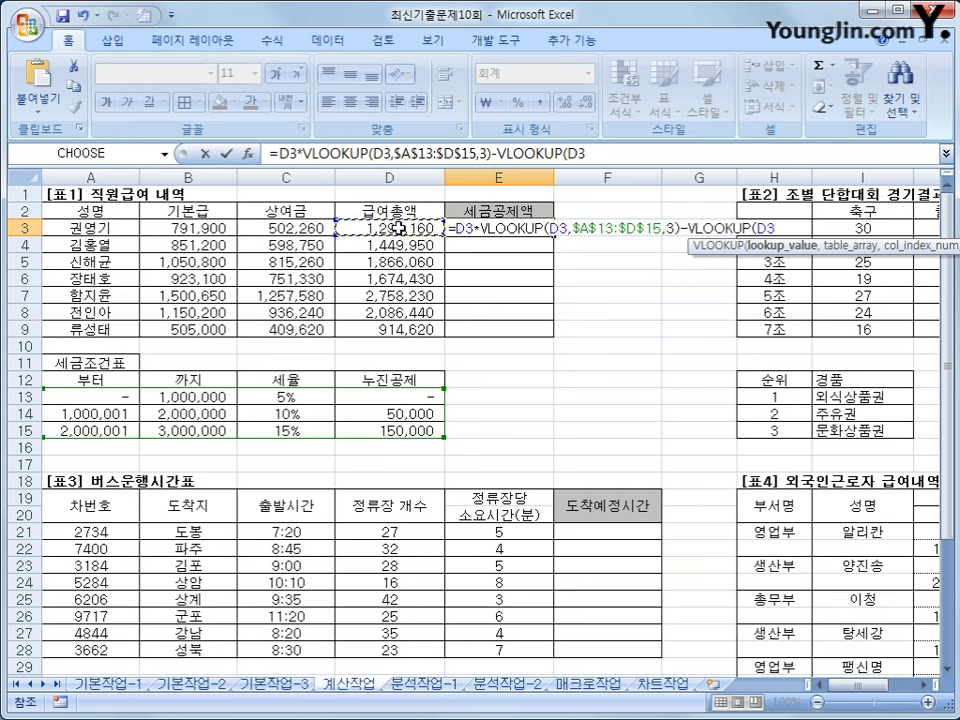
type(",")
left_click(103, 397)
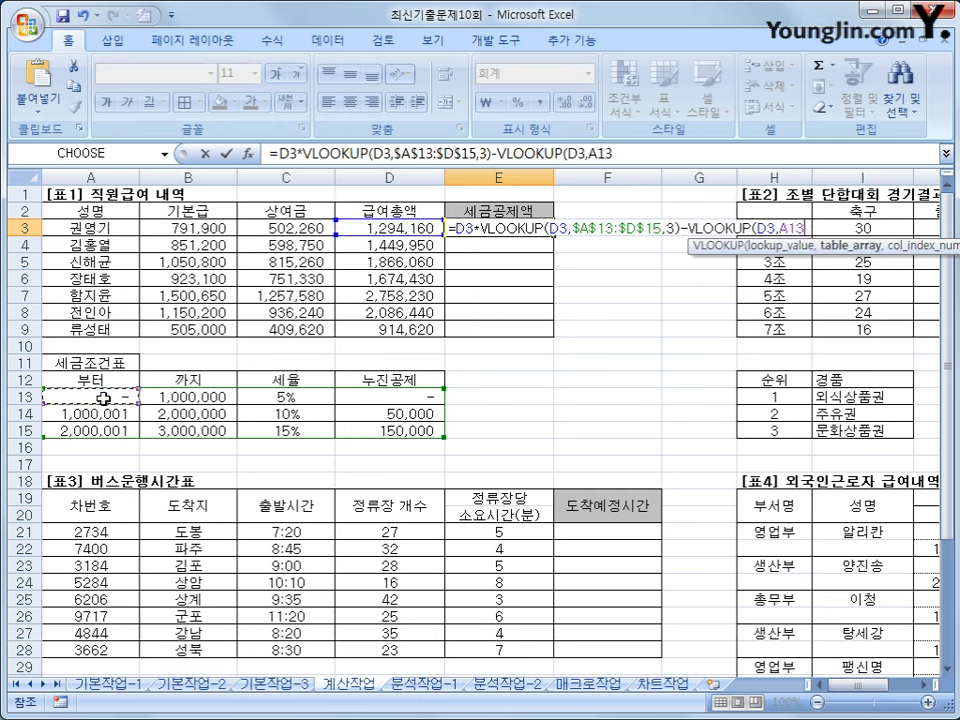
left_click_drag(103, 397, 372, 433)
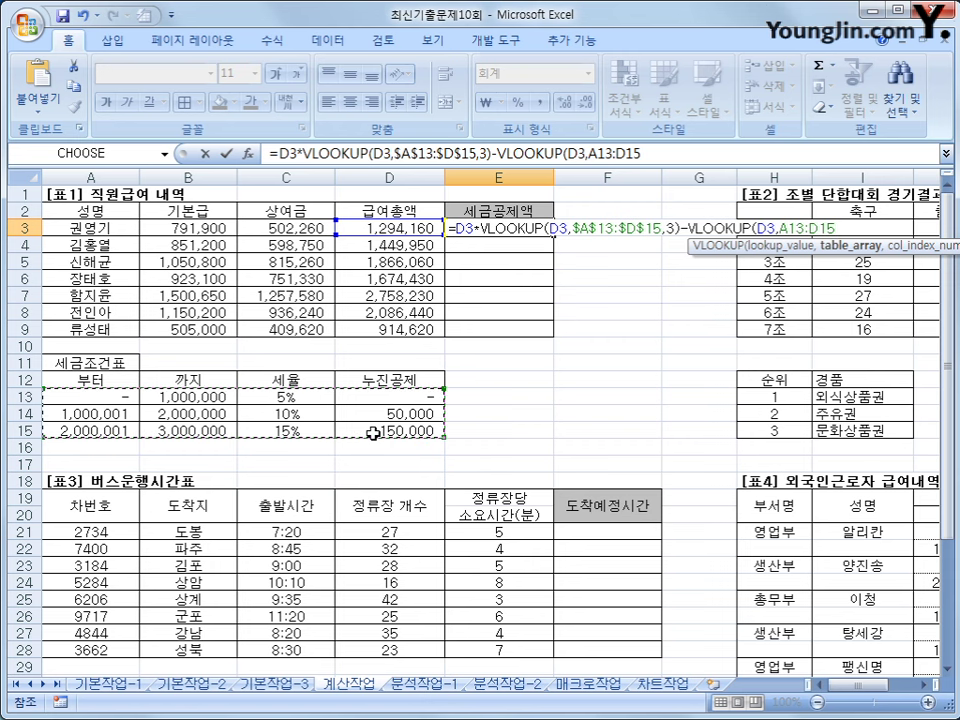
key("F4")
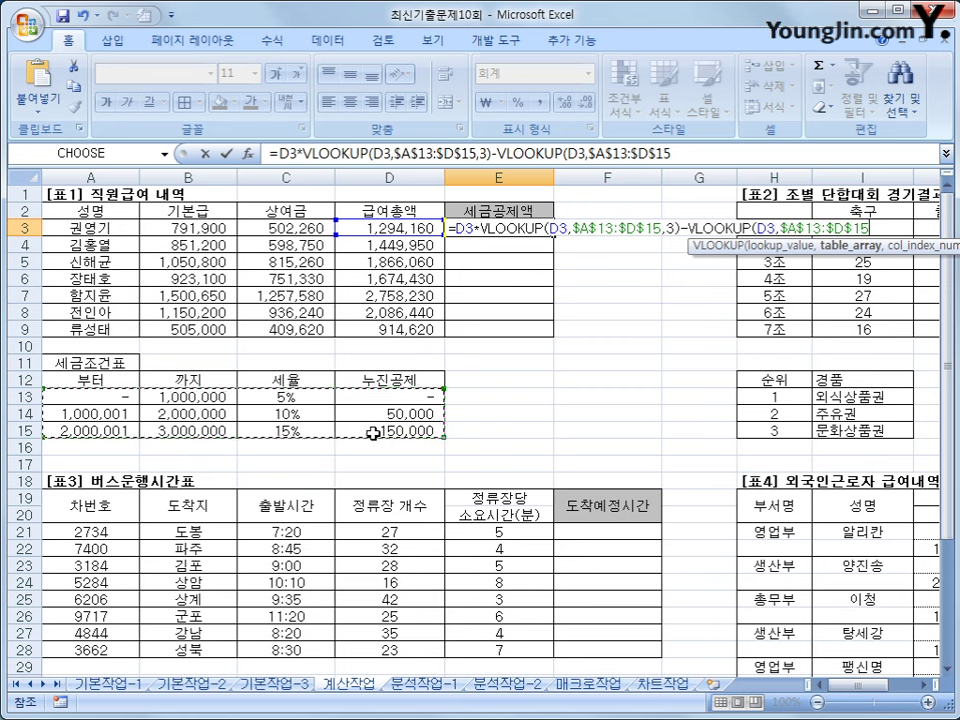
type(",")
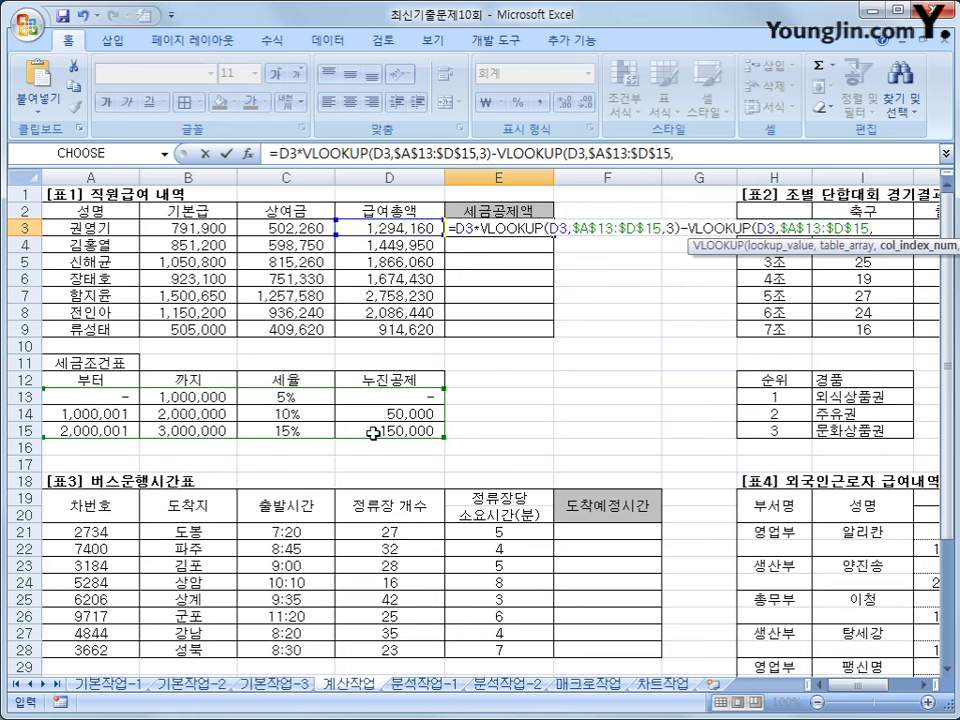
type("4)")
key("Return")
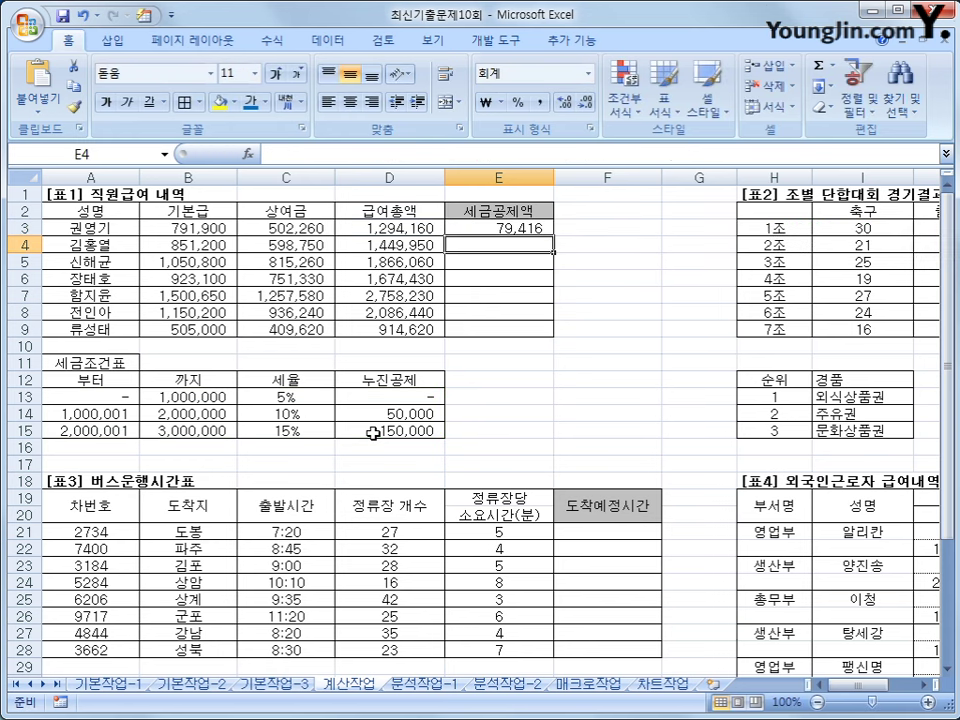
Wrap E3's 세금공제액 formula in TRUNC with -1 as the number of digits and fill it down to E9
left_click(517, 228)
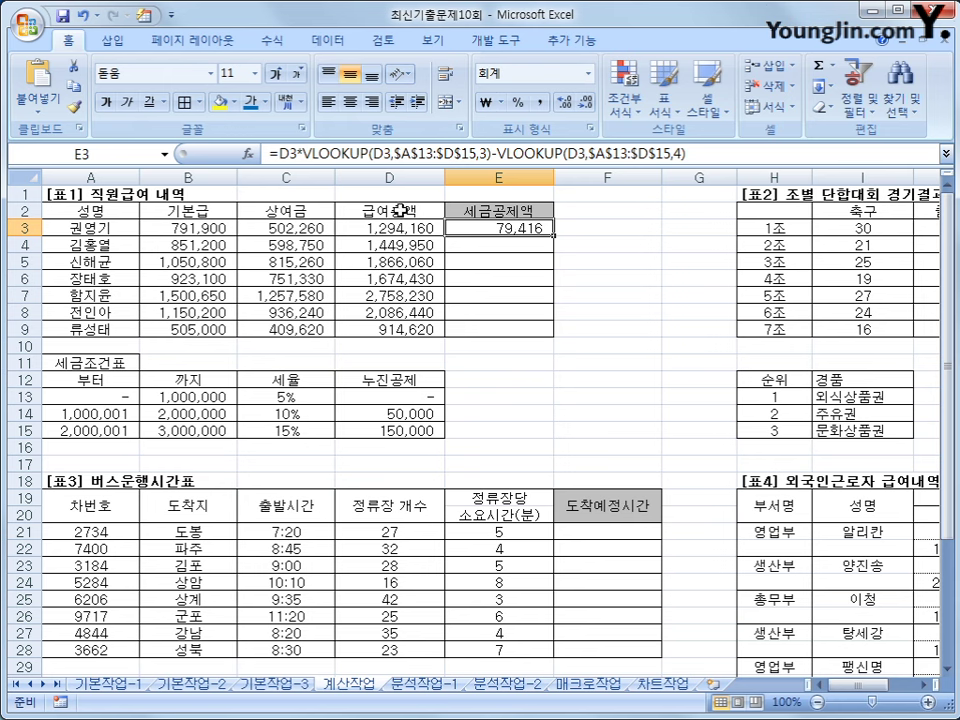
left_click(280, 153)
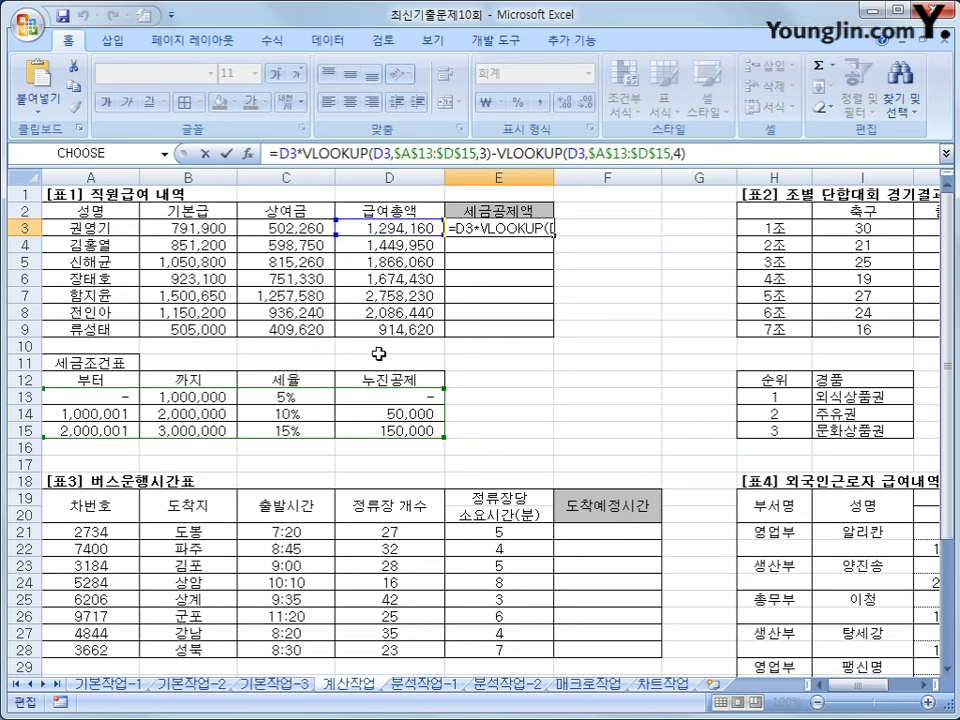
type("tr")
type("un")
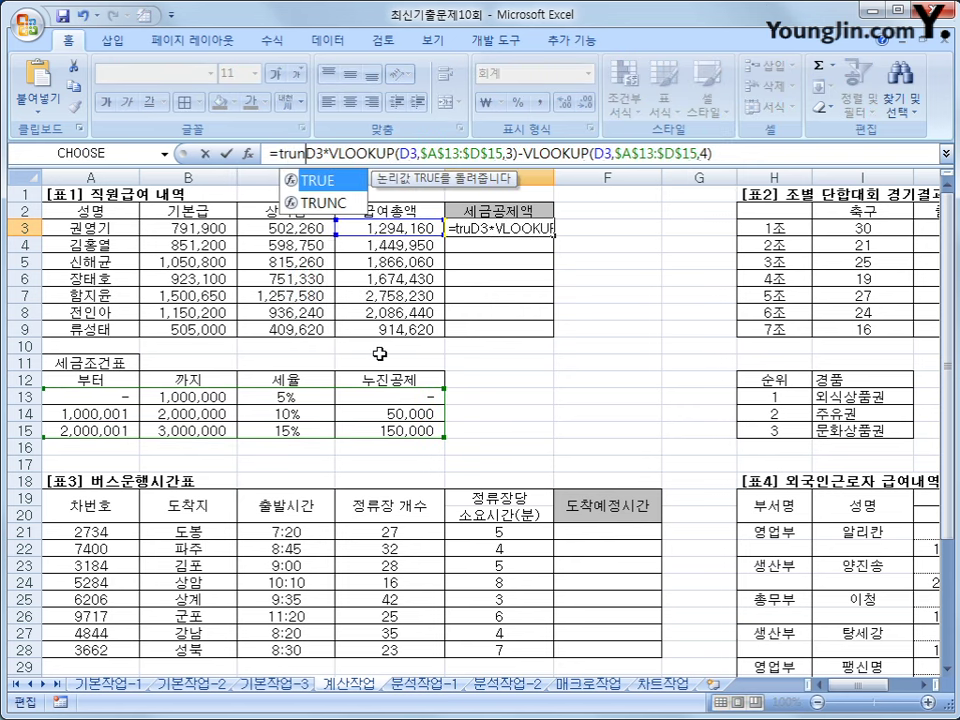
key("Tab")
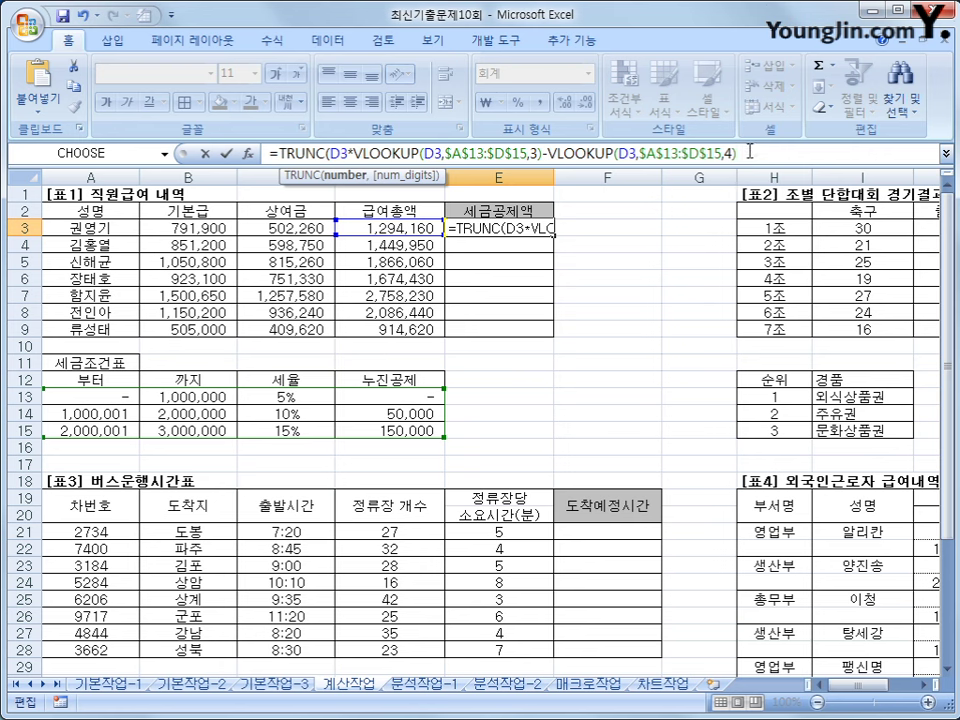
type(",")
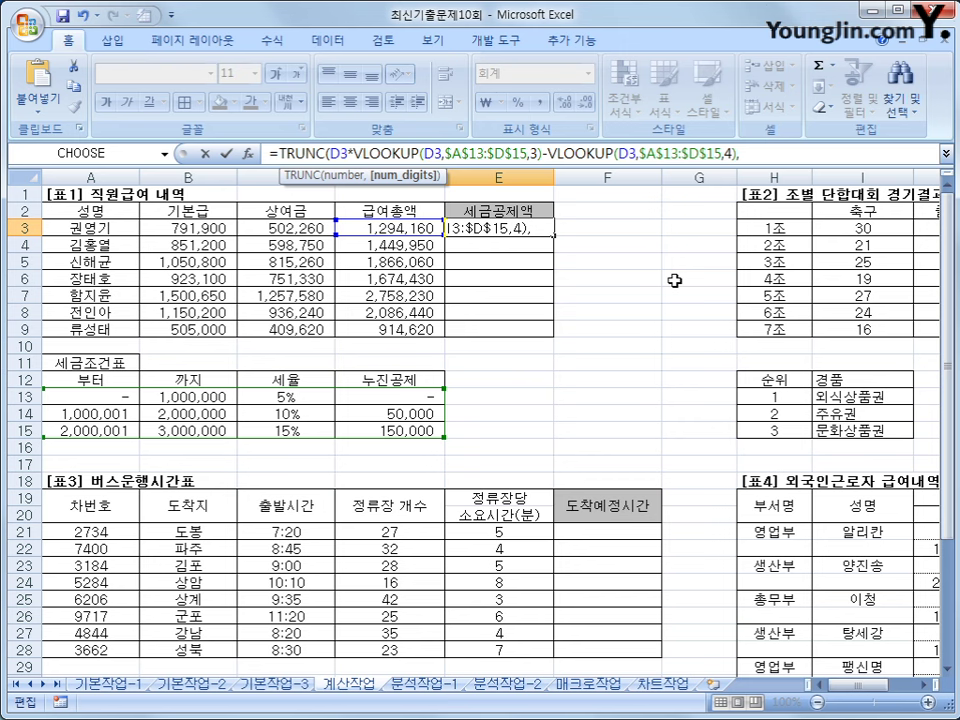
type("1)")
key("Return")
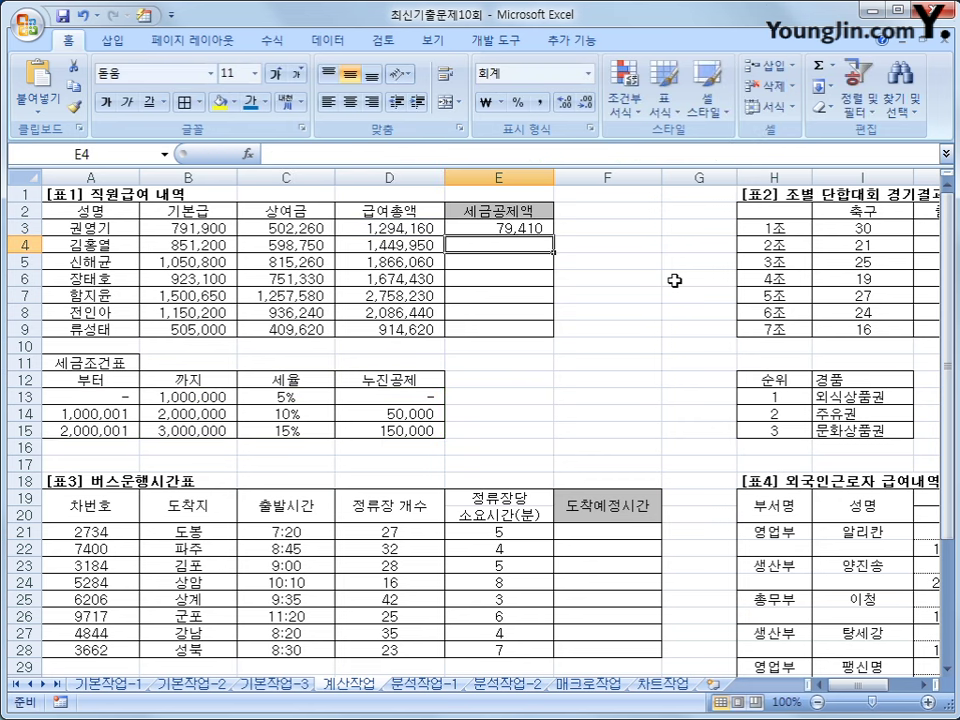
left_click(540, 229)
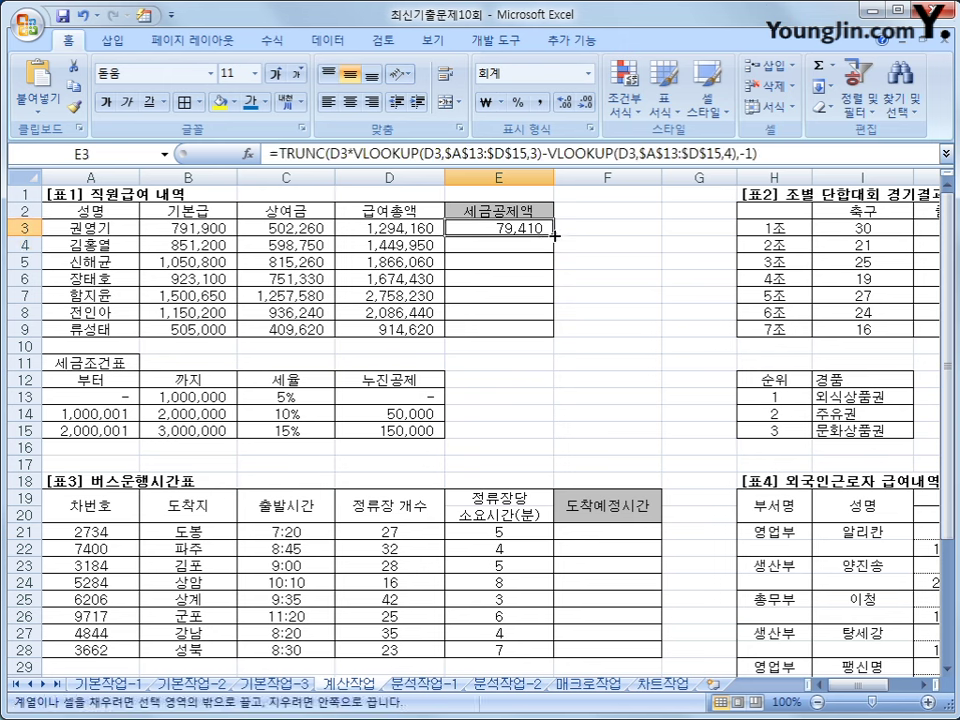
left_click_drag(552, 236, 522, 343)
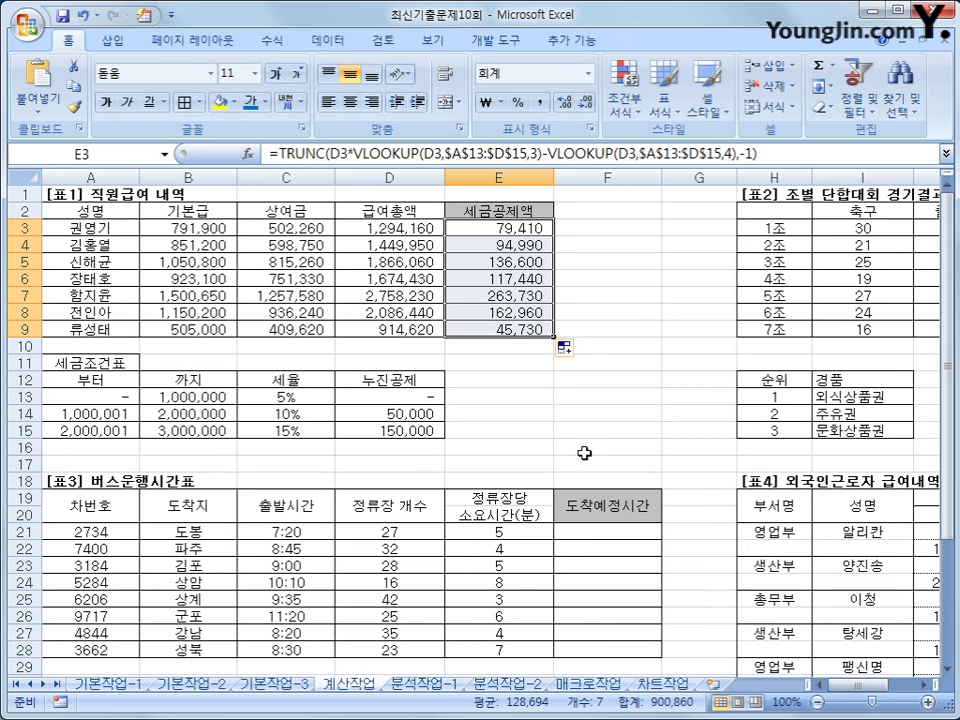
Examine the groups and 총점 values in 표2 and the 경품 listed for each 순위 in I13:I15
left_click_drag(830, 685, 900, 697)
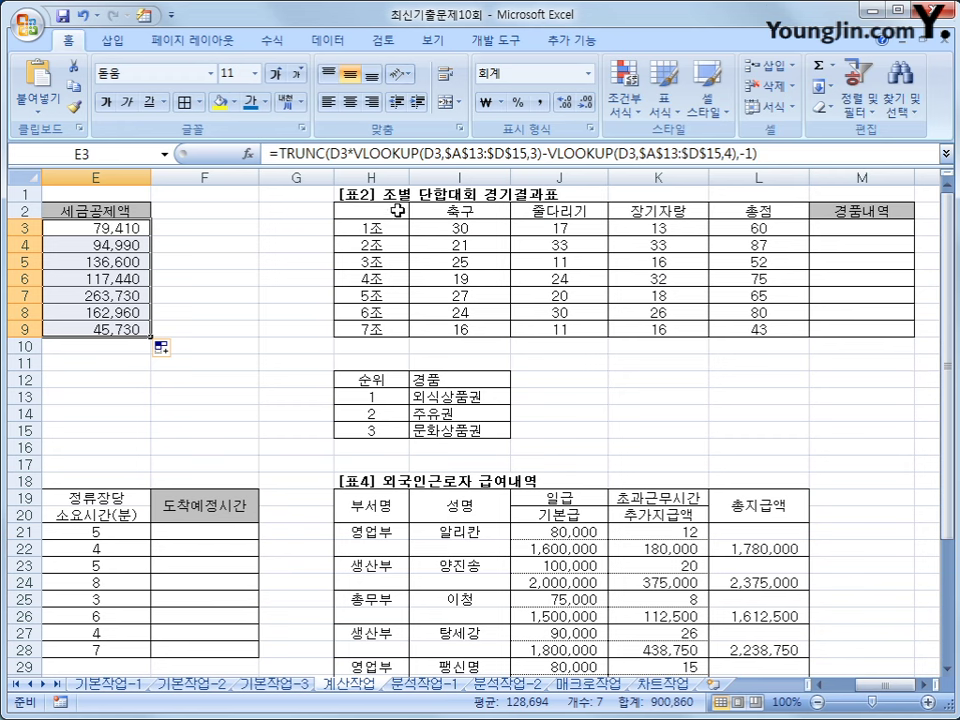
left_click_drag(392, 227, 371, 328)
left_click_drag(748, 231, 750, 328)
left_click(832, 231)
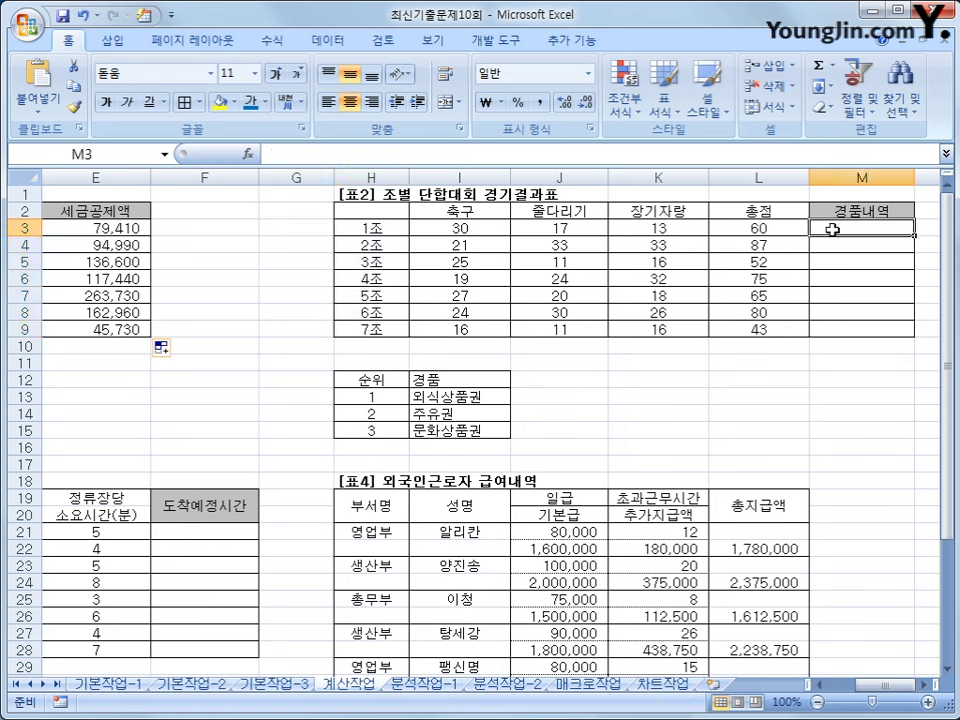
left_click(465, 396)
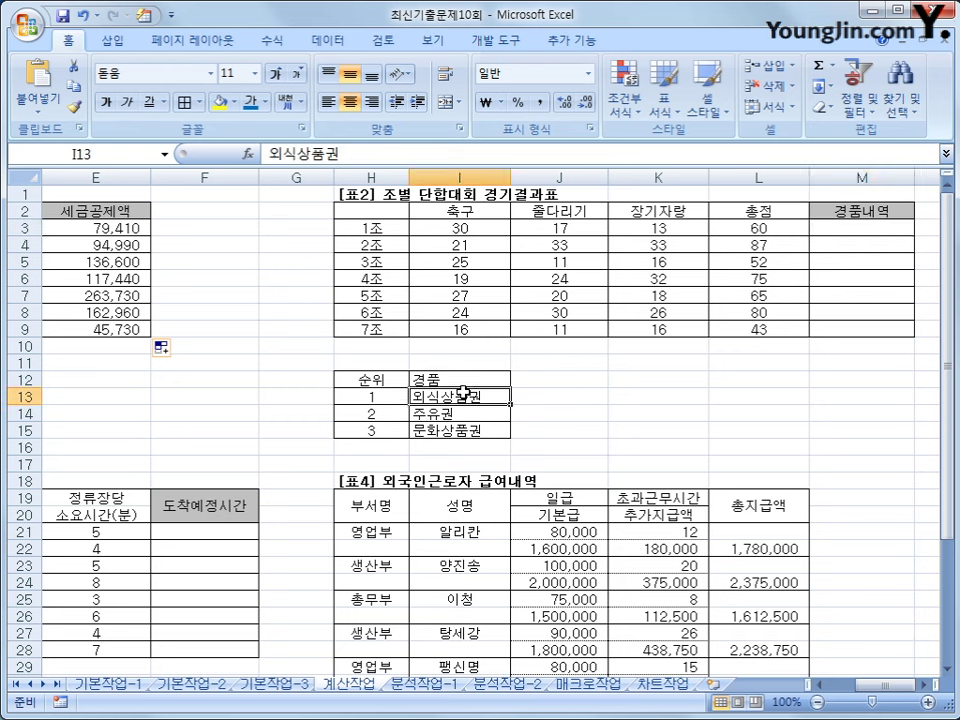
left_click(461, 413)
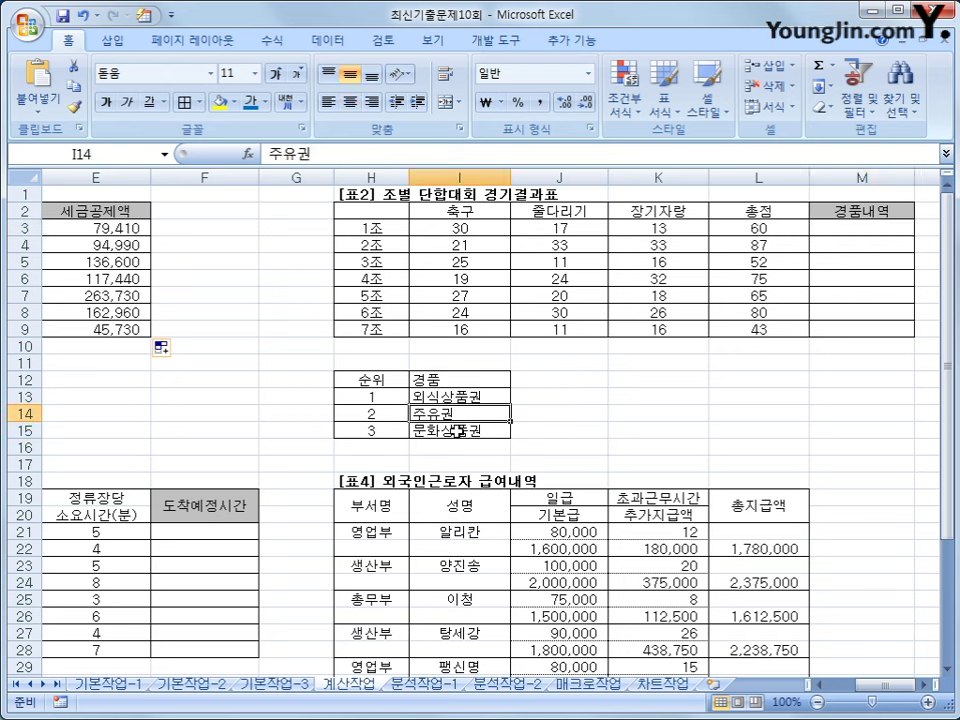
left_click(450, 430)
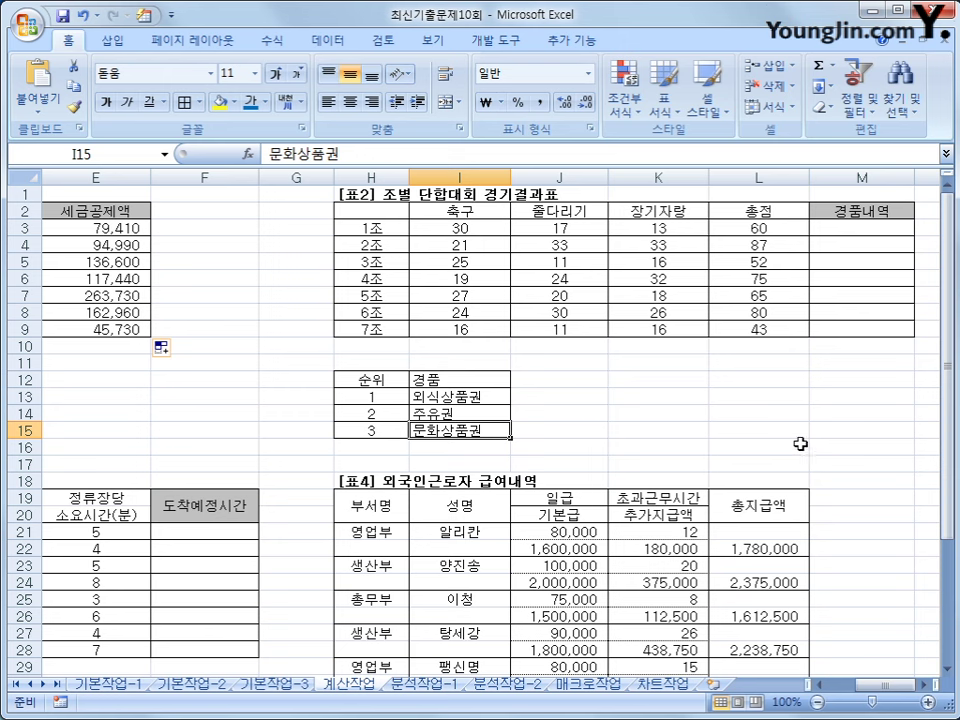
Start a CHOOSE function in M3 for 경품내역 with rank(L3,$L$3:$L$9) as its Index_num
left_click(876, 227)
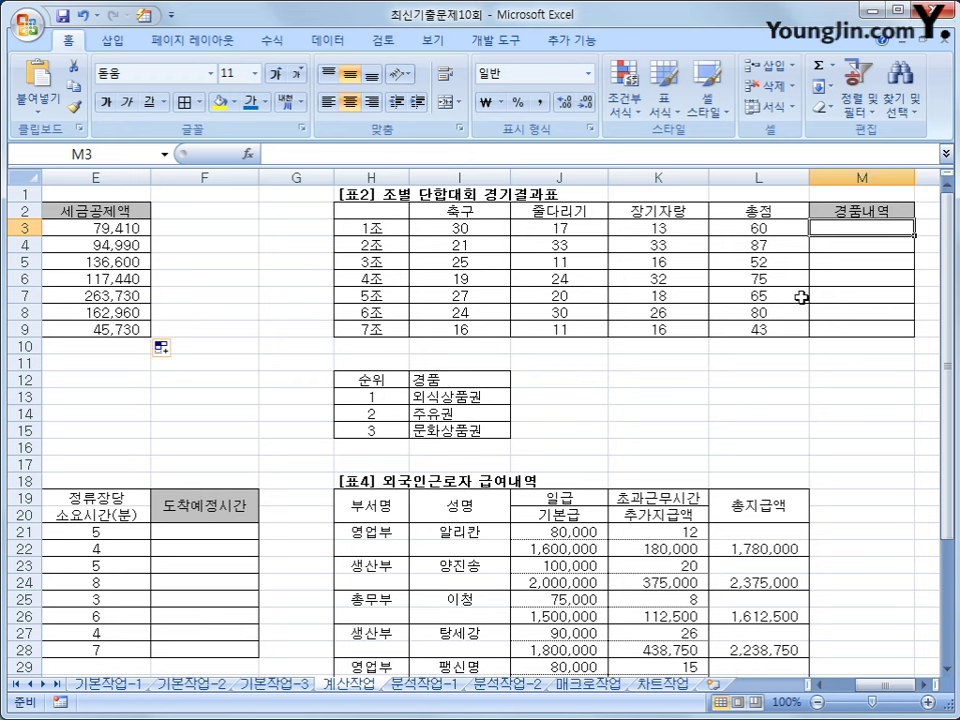
left_click(270, 40)
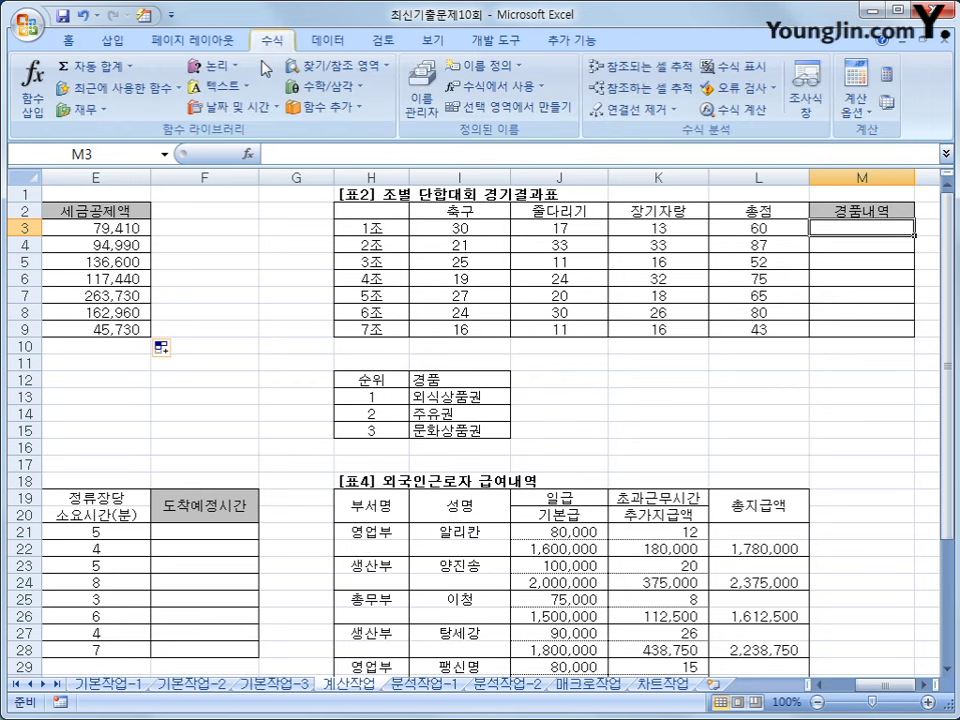
left_click(334, 66)
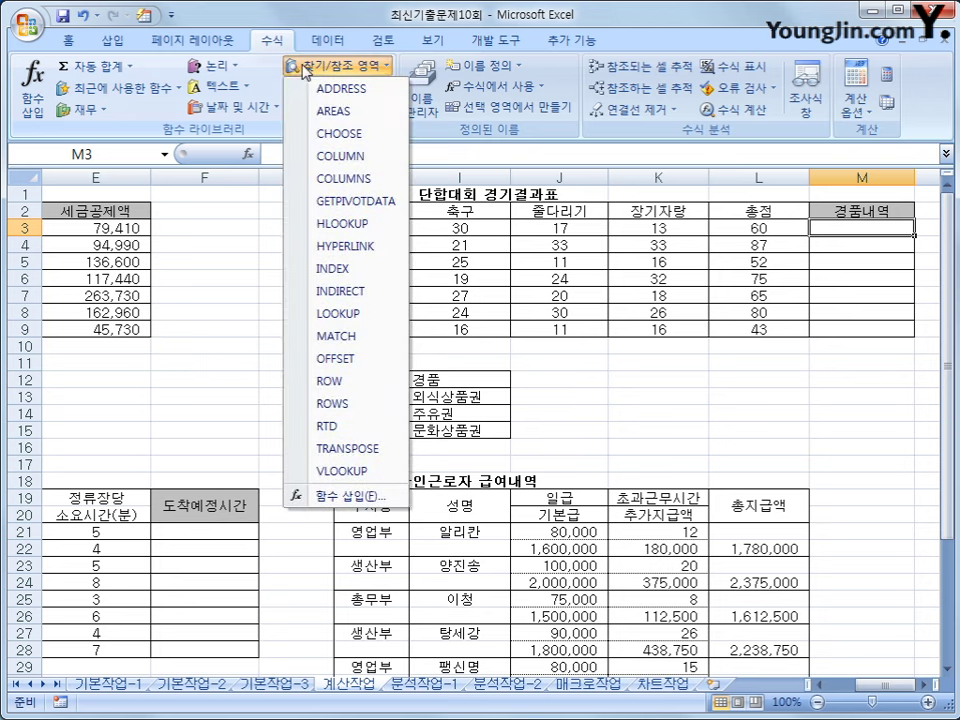
left_click(327, 140)
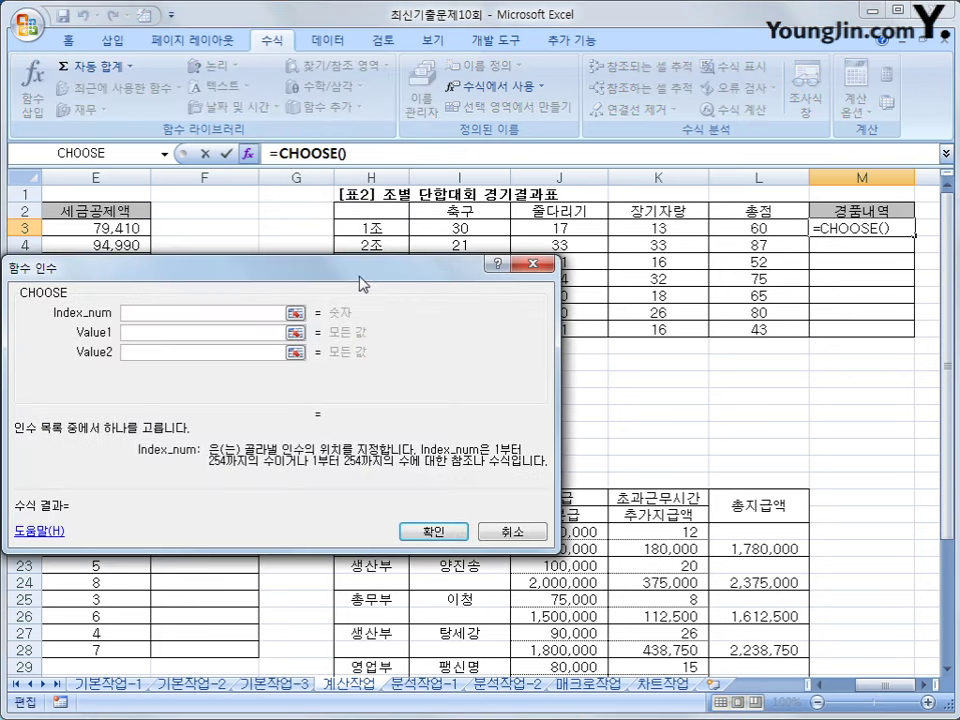
left_click_drag(364, 283, 632, 383)
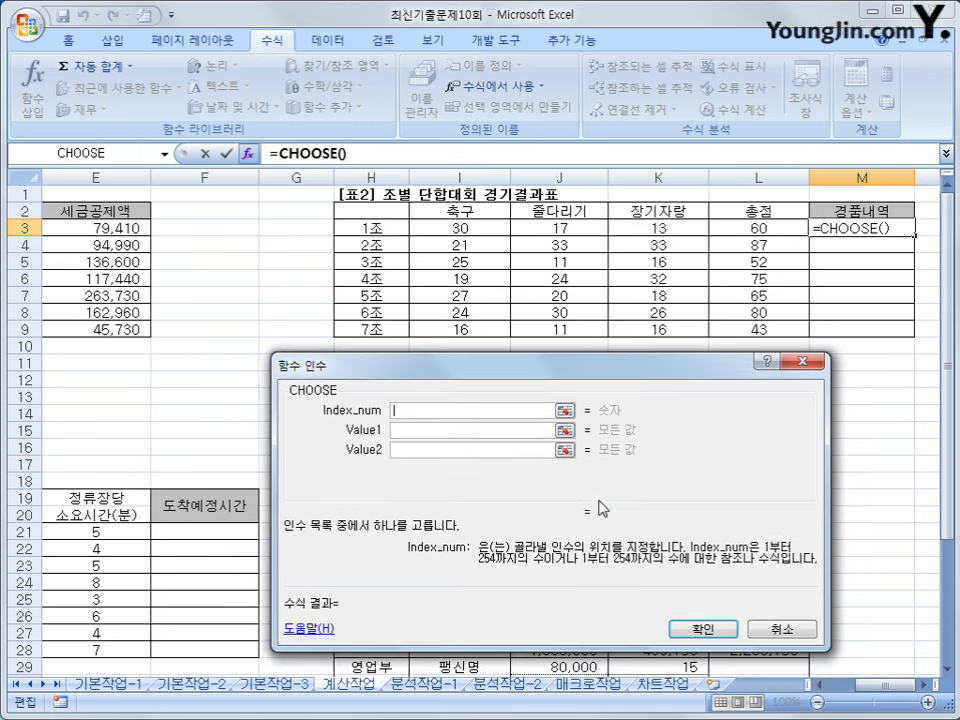
type("rank(")
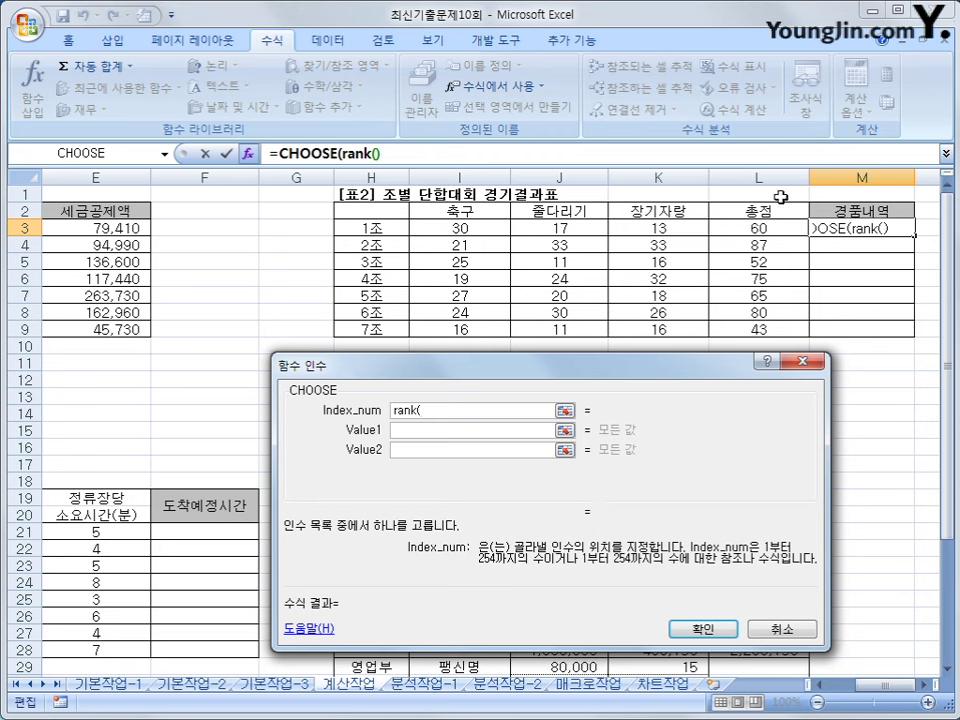
left_click(775, 230)
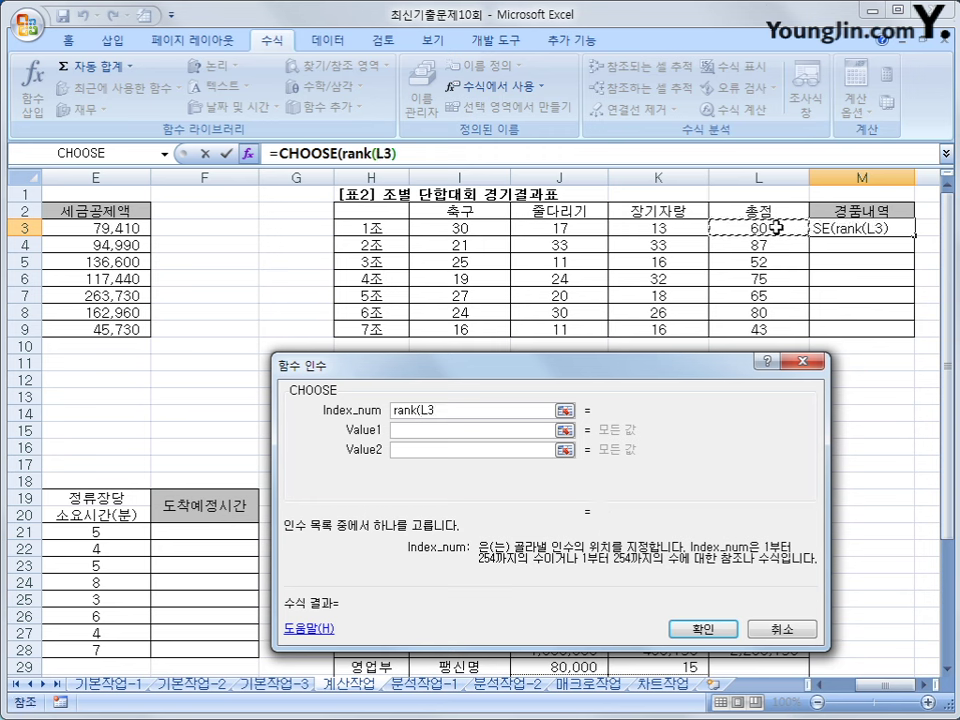
type(",")
left_click_drag(775, 228, 777, 328)
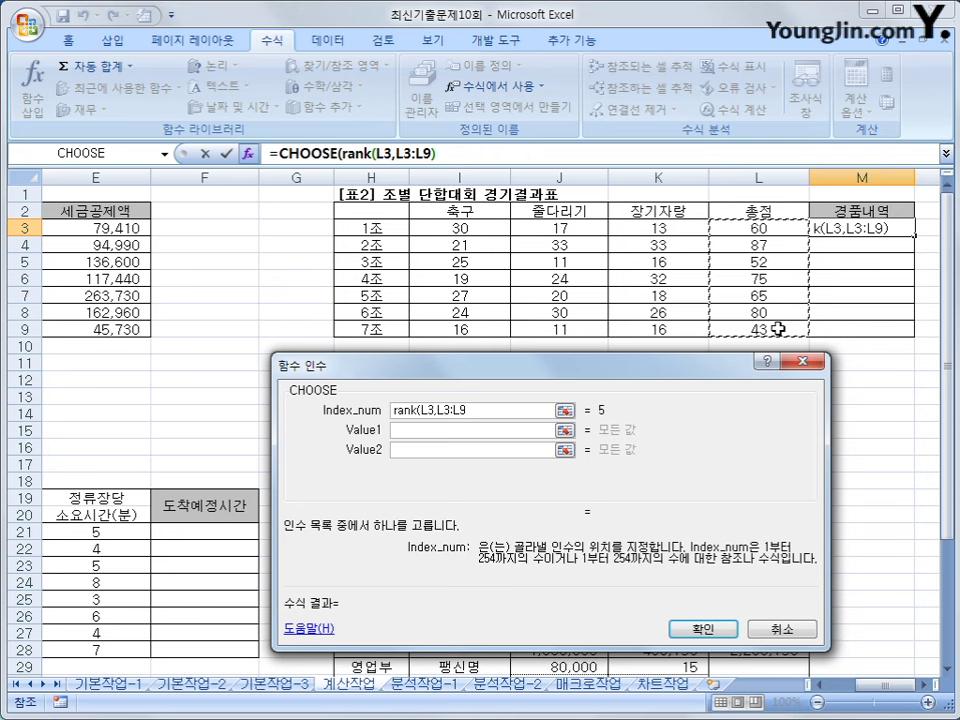
key("F4")
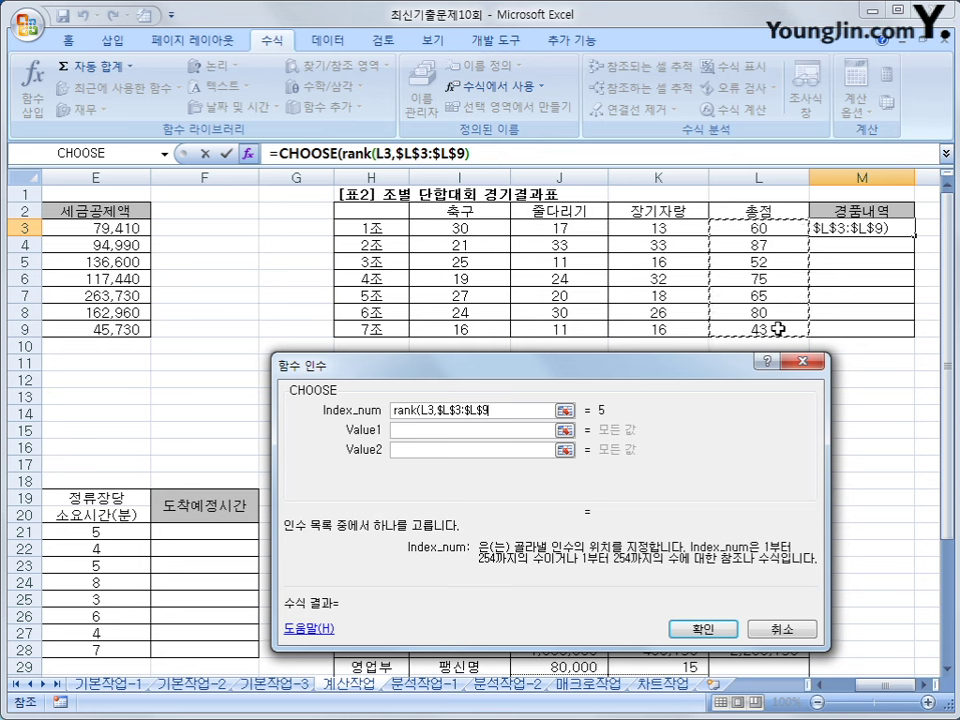
type(")")
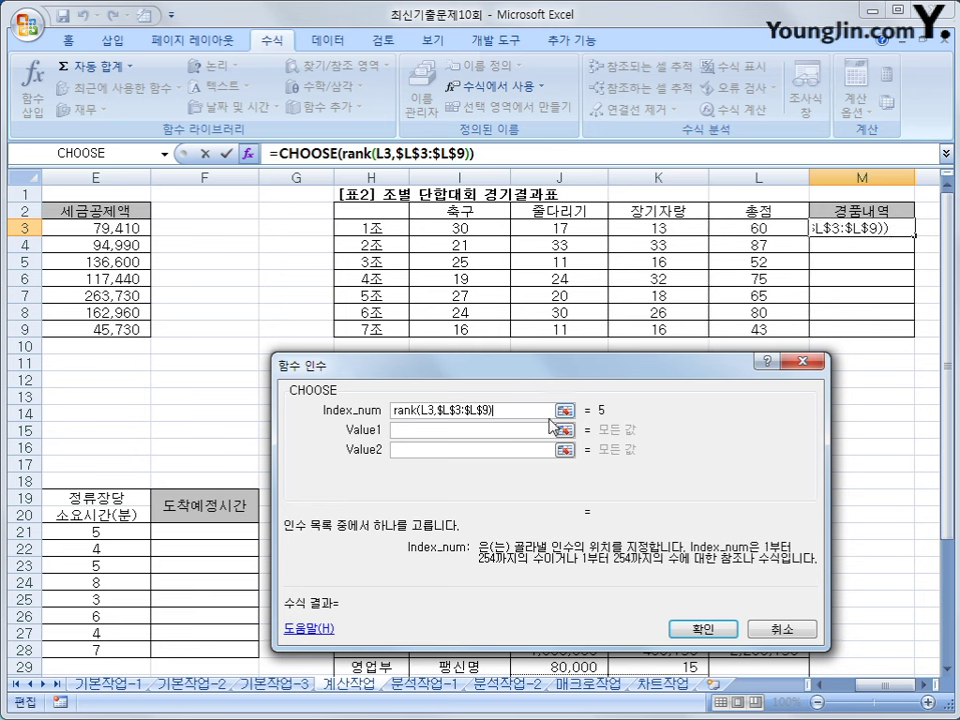
Set the CHOOSE arguments Value1, Value2 and Value3 to the prize cells $I$13, $I$14 and $I$15
left_click(450, 430)
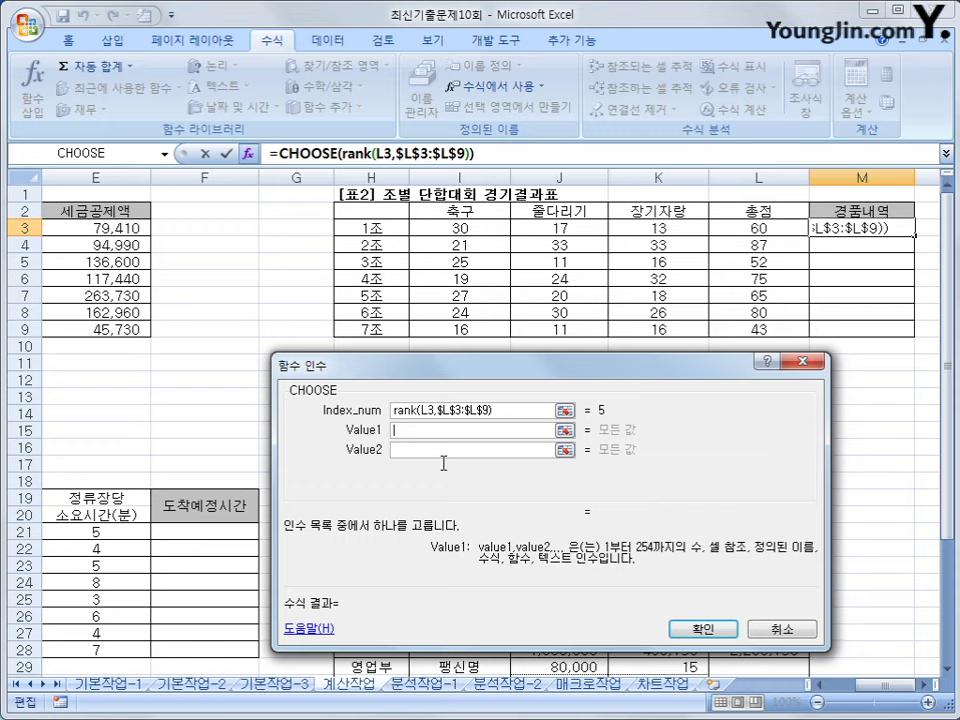
left_click_drag(474, 371, 365, 83)
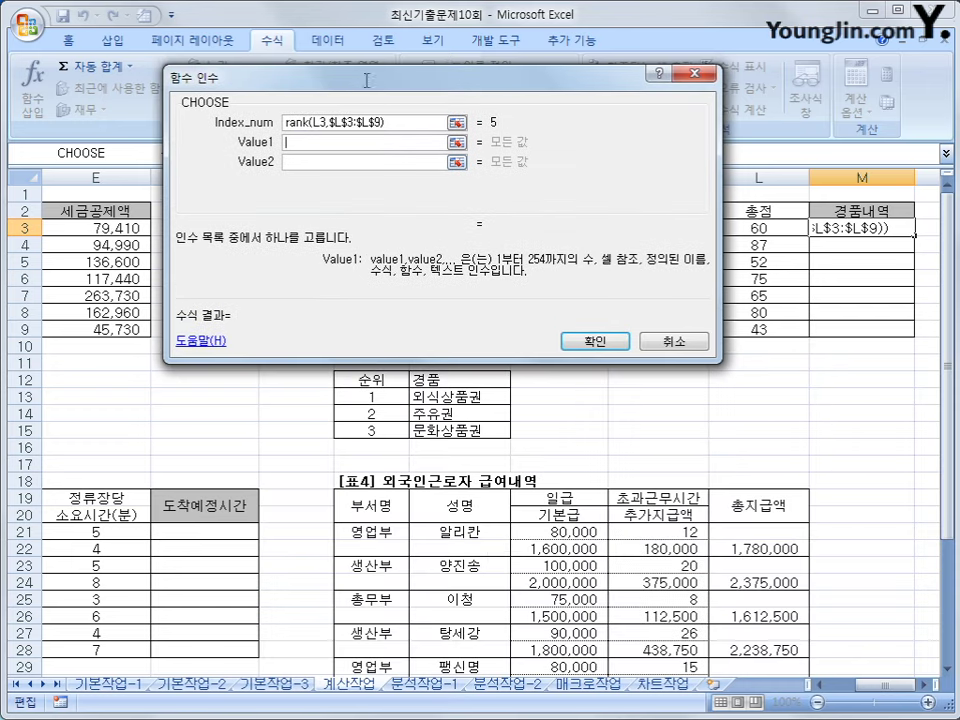
left_click(446, 398)
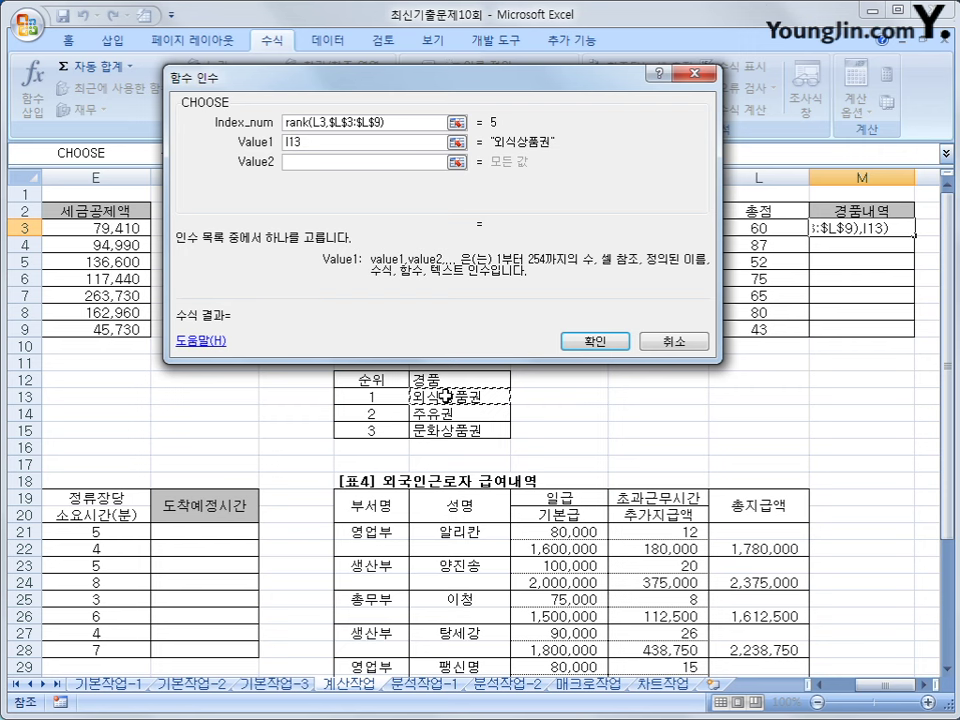
key("F4")
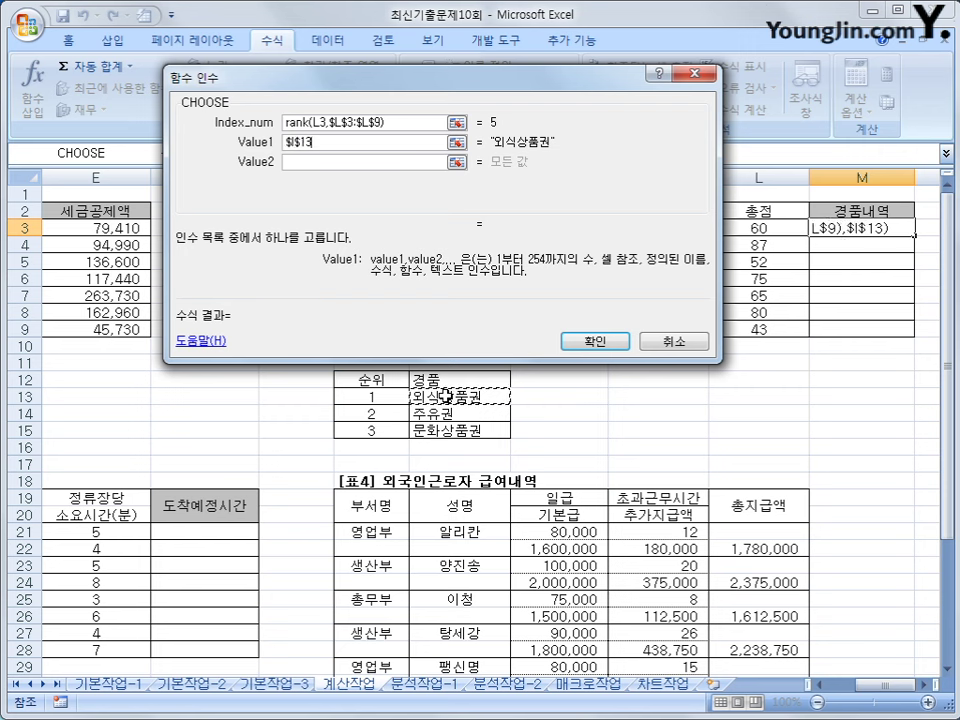
left_click(328, 162)
left_click(433, 415)
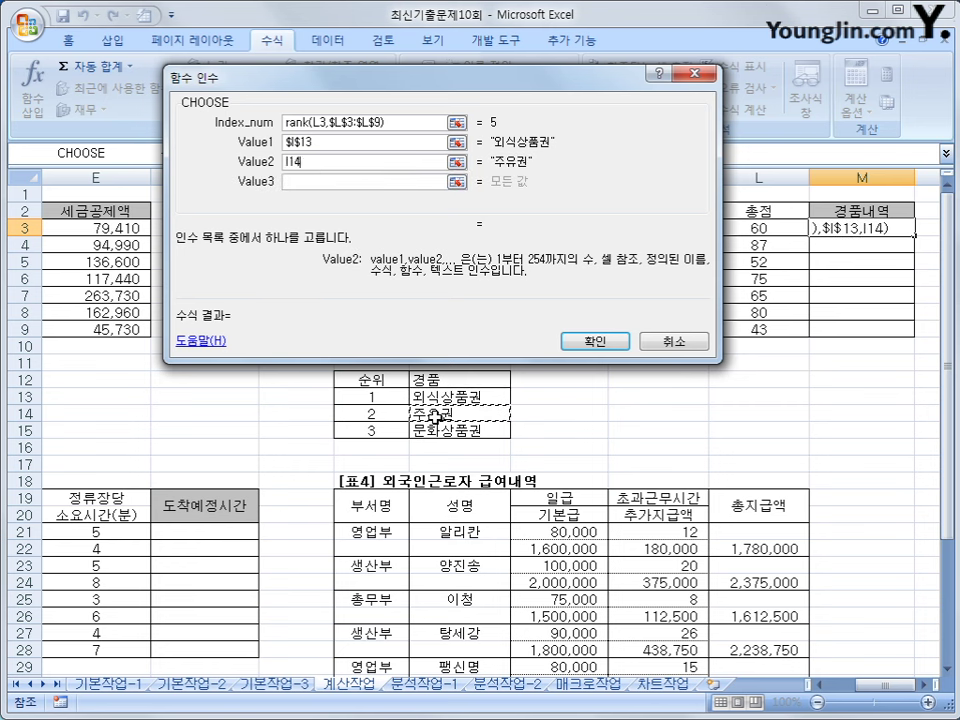
key("F4")
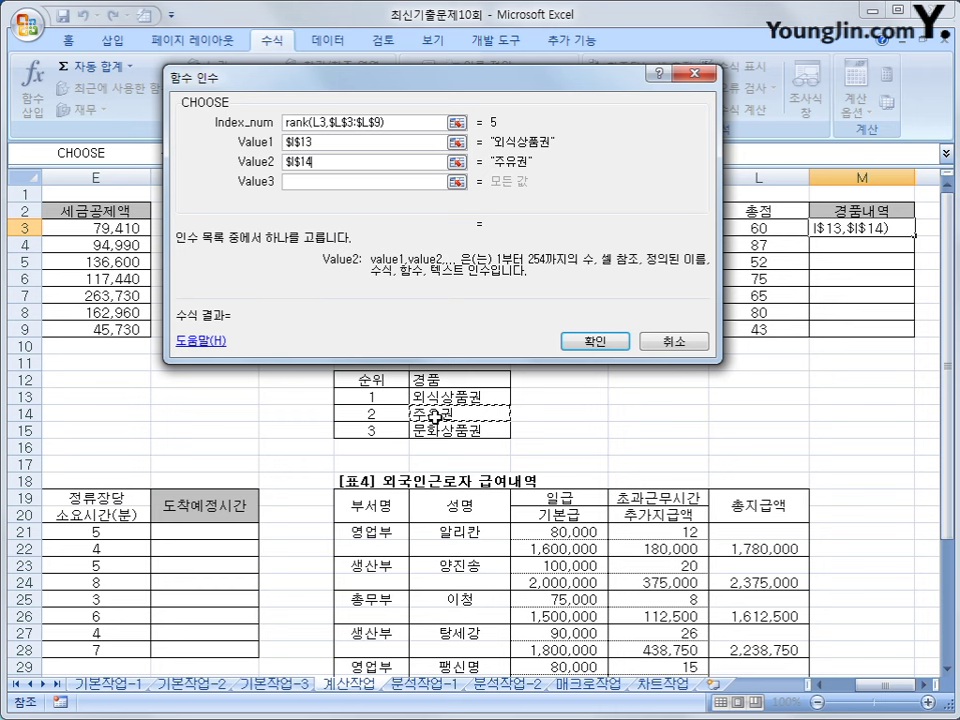
left_click(316, 181)
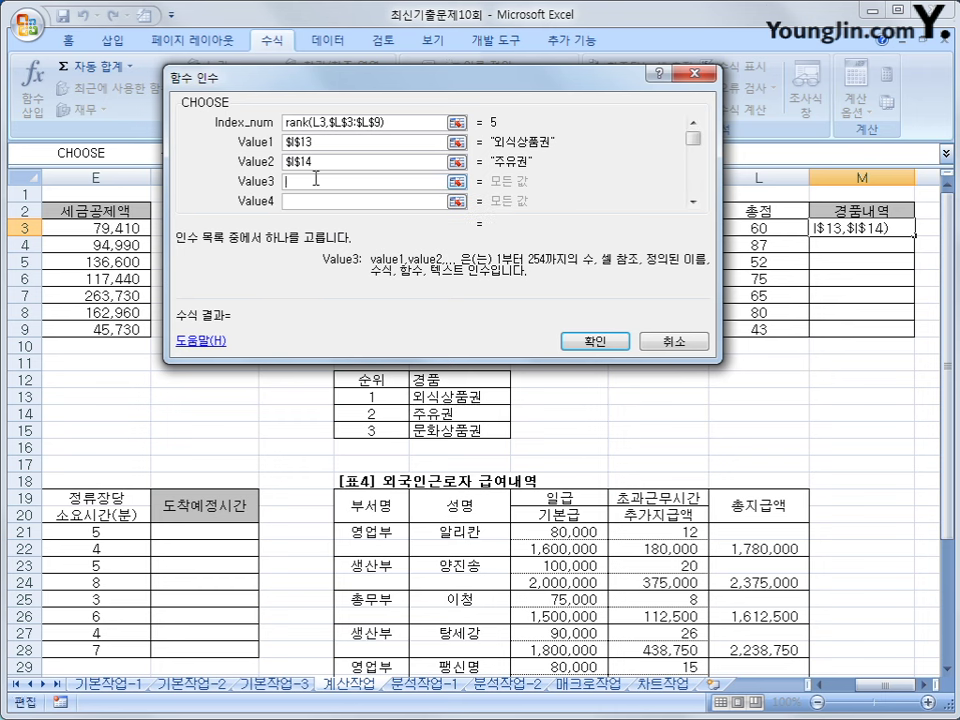
left_click(428, 431)
key("F4")
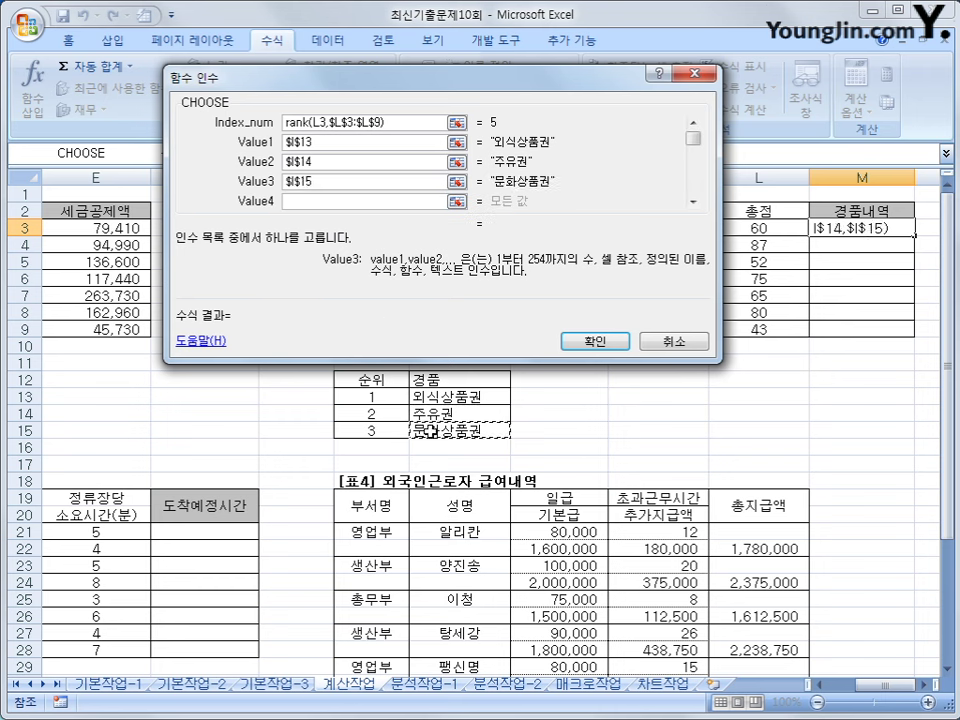
Set Value4 through Value7 to empty text ("") and enter the CHOOSE formula in M3
left_click(350, 202)
type("\"\"")
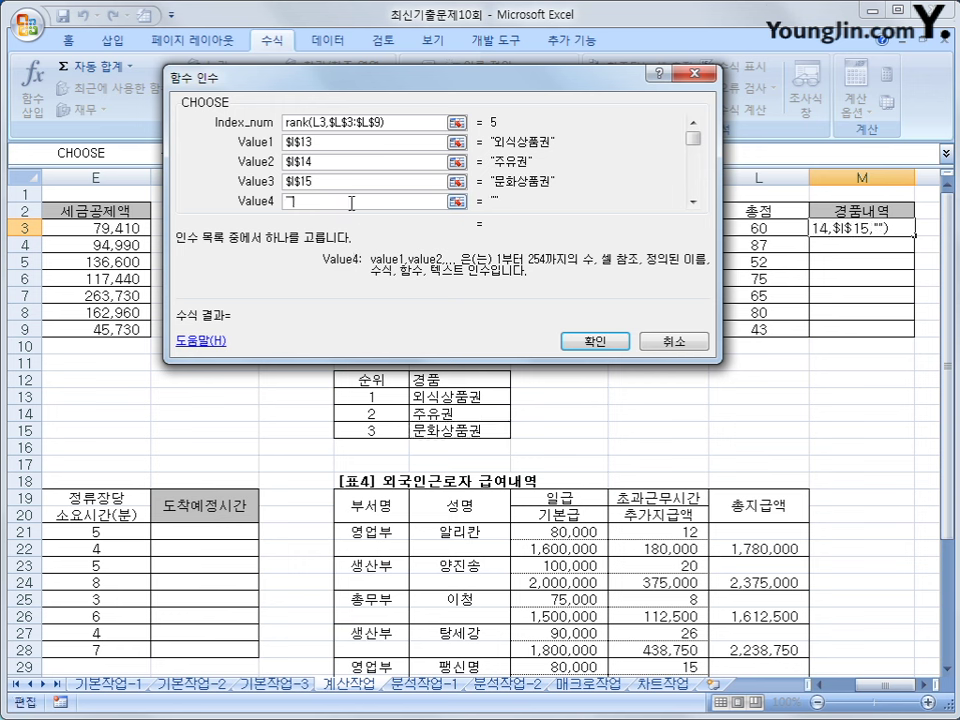
key("Tab")
type("\"\"")
key("Tab")
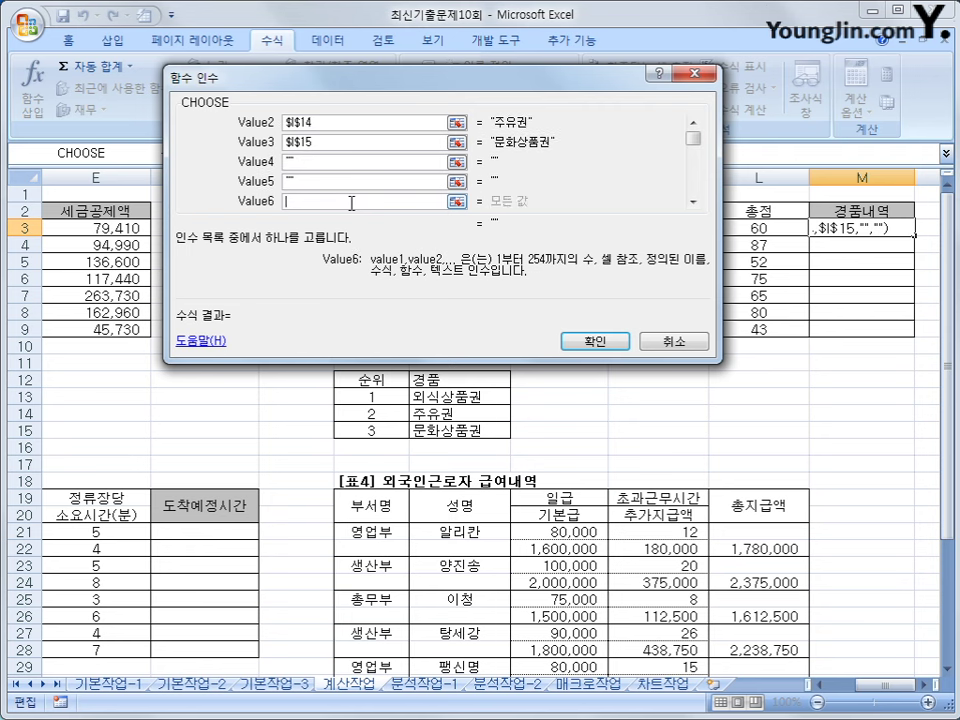
type("\"\"")
key("Tab")
type("\"\"")
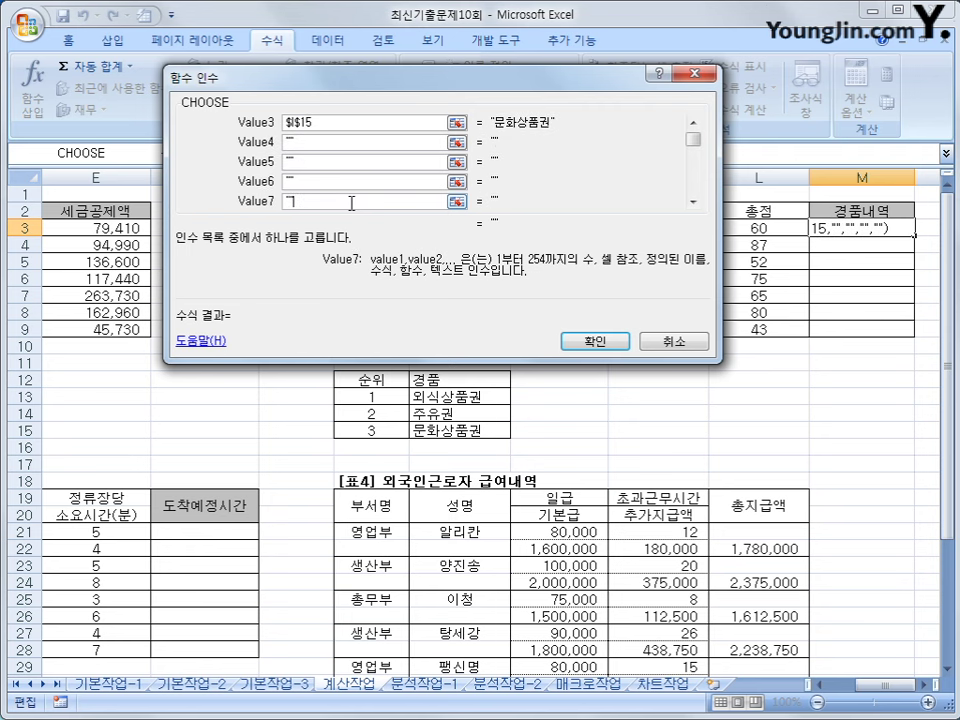
left_click(575, 341)
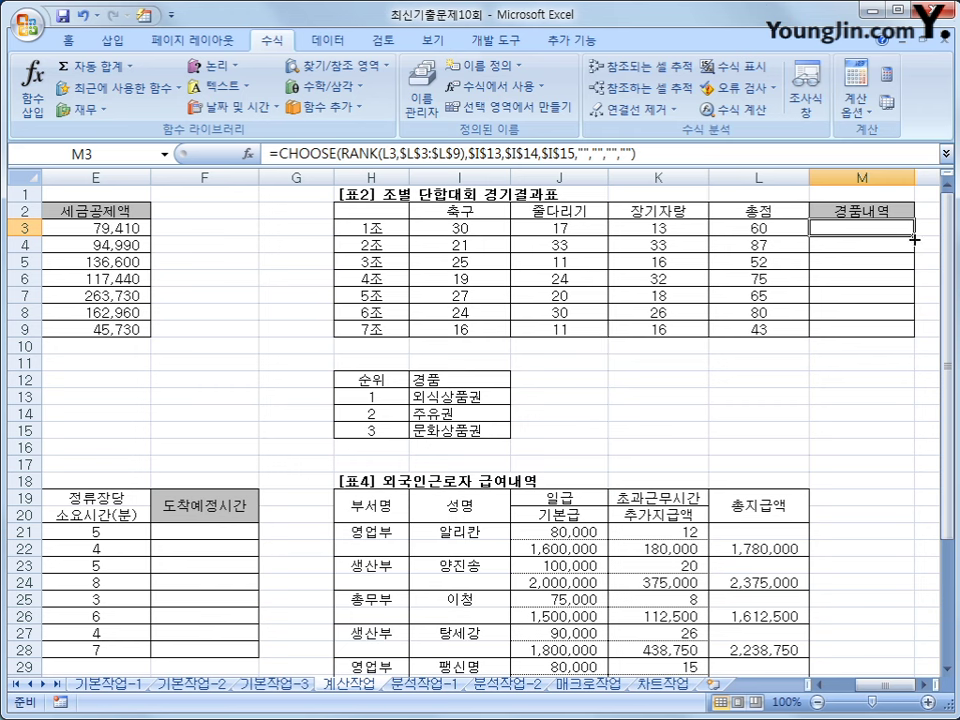
Copy the CHOOSE formula in M3 down through M9 of the 경품내역 column
left_click_drag(914, 236, 914, 338)
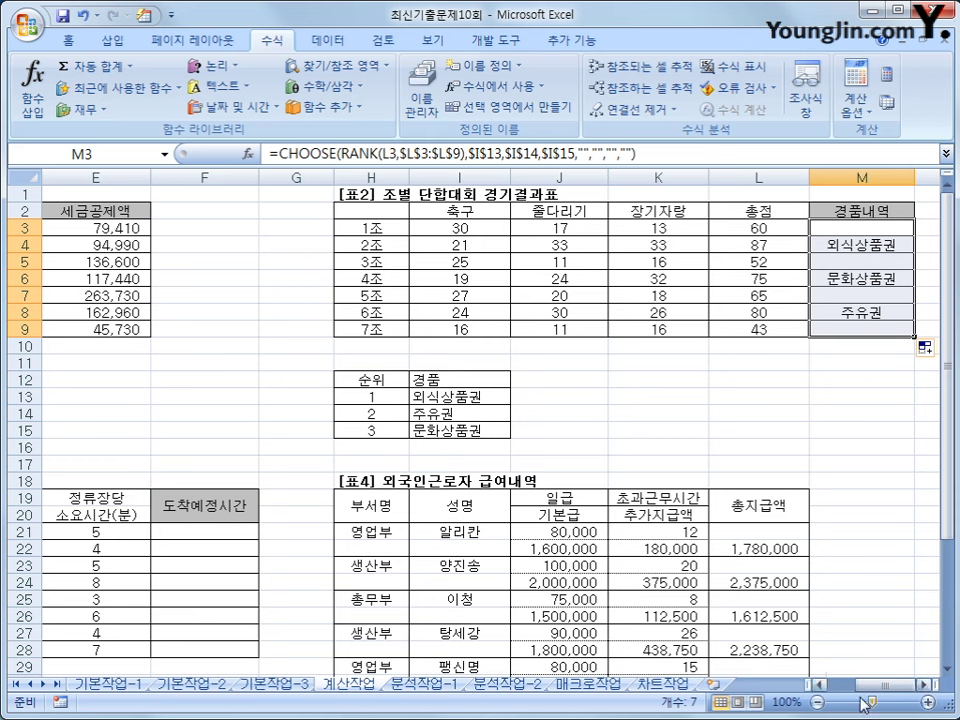
Start a TIME formula in F21 of 표3's 도착예정시간 column, with HOUR(C21) as the hour argument
left_click_drag(885, 685, 862, 690)
scroll(670, 500, "down", 4)
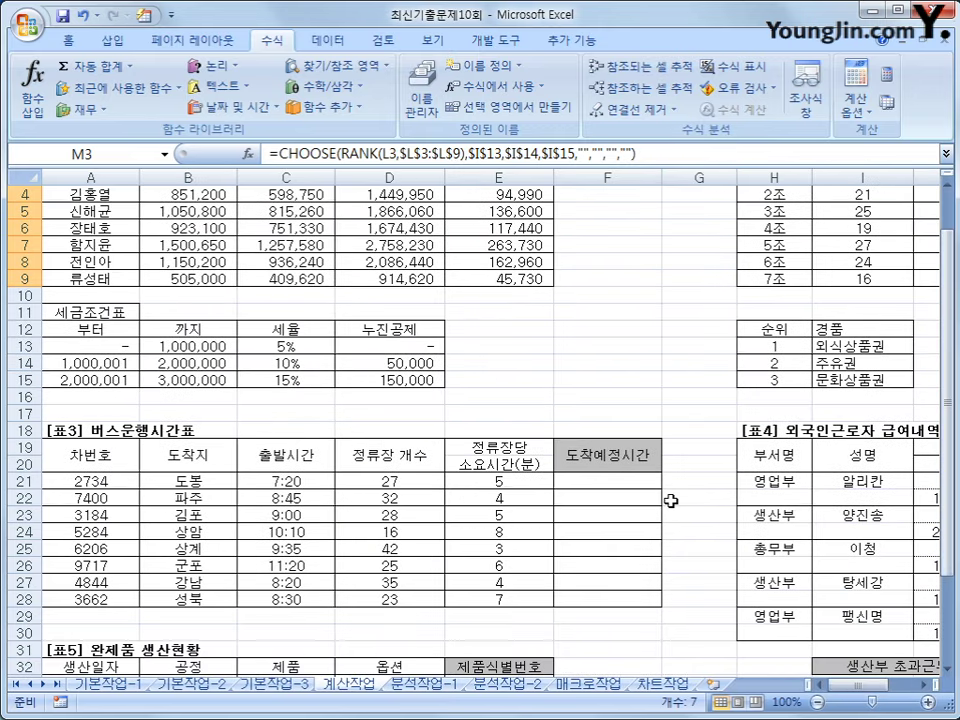
scroll(670, 500, "down", 1)
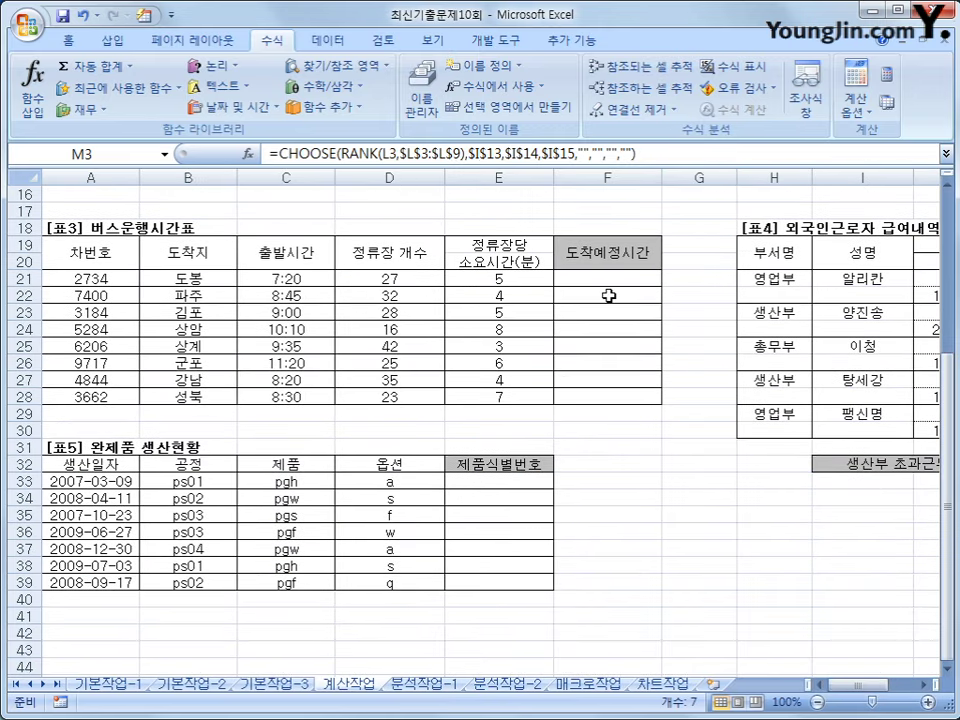
left_click(607, 279)
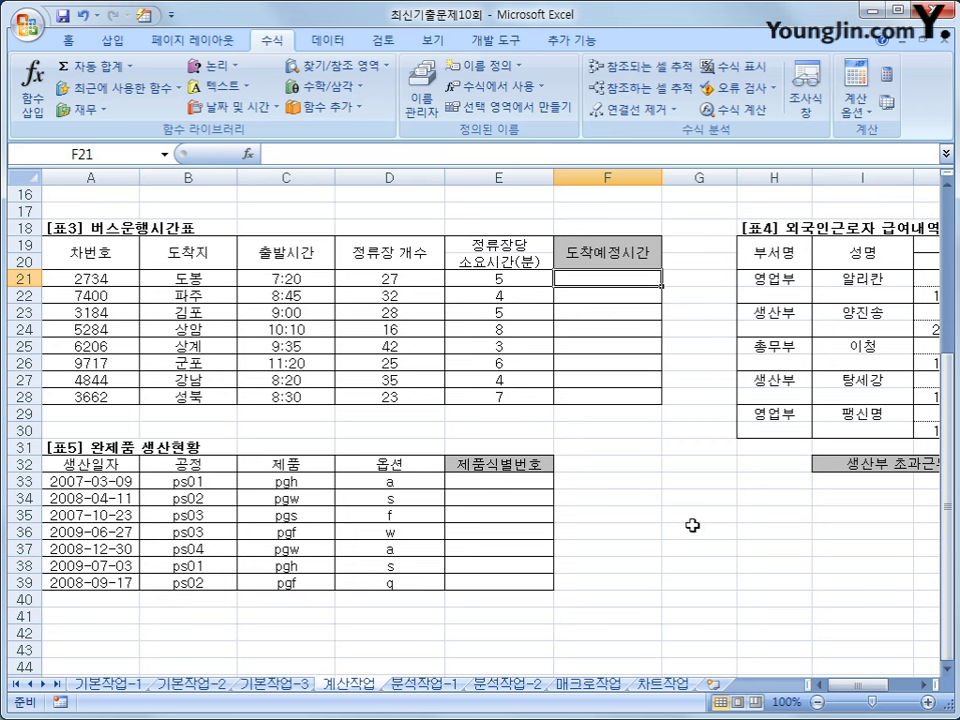
type("=t")
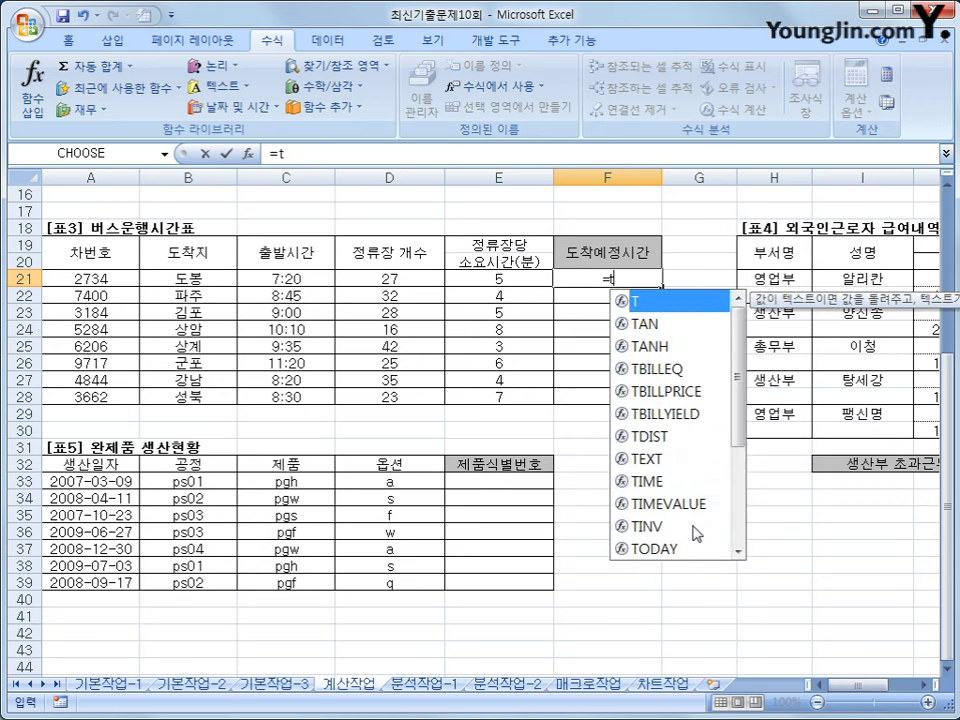
type("ime")
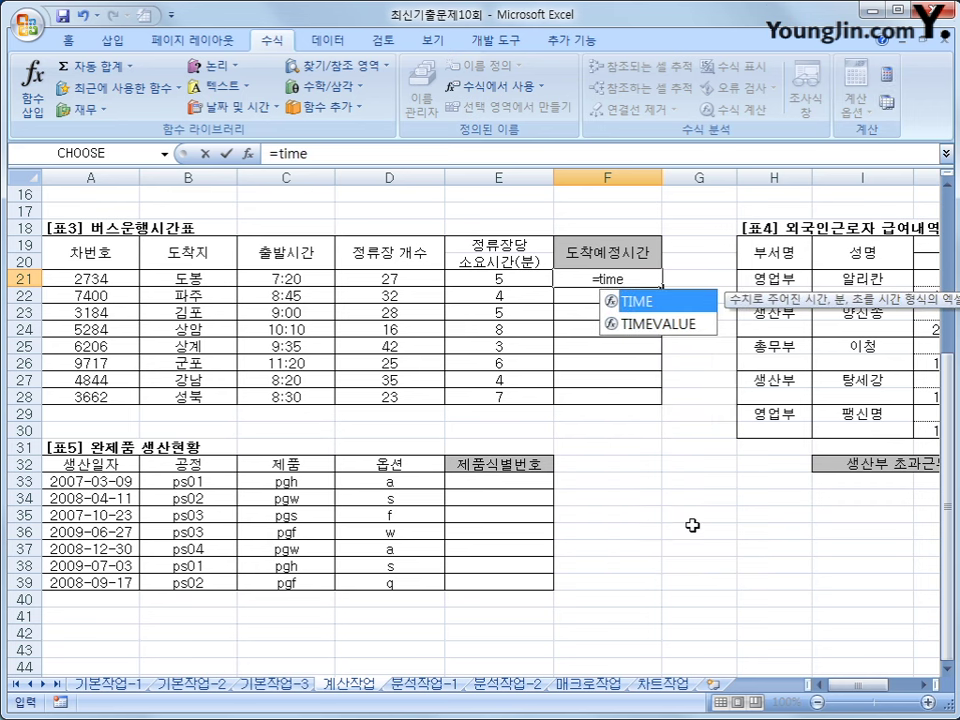
key("Tab")
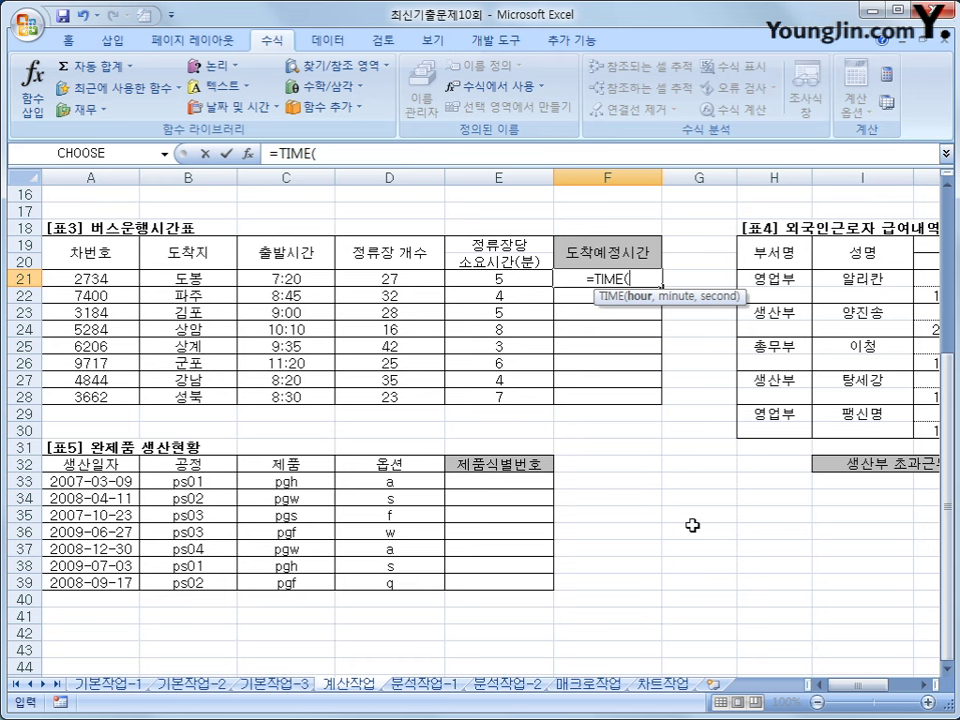
type("h")
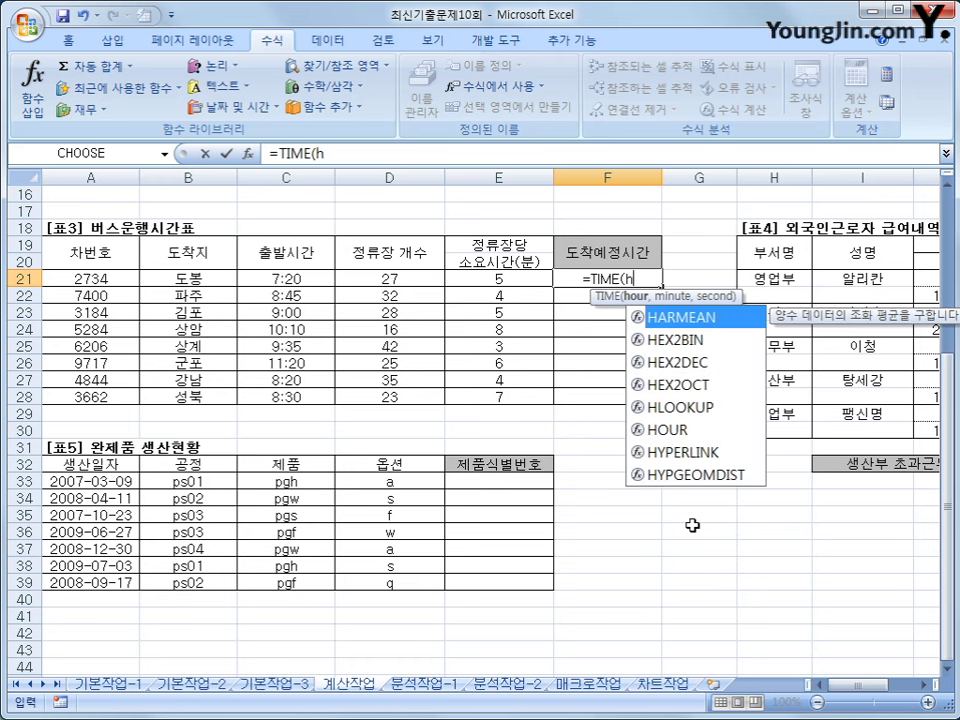
type("our")
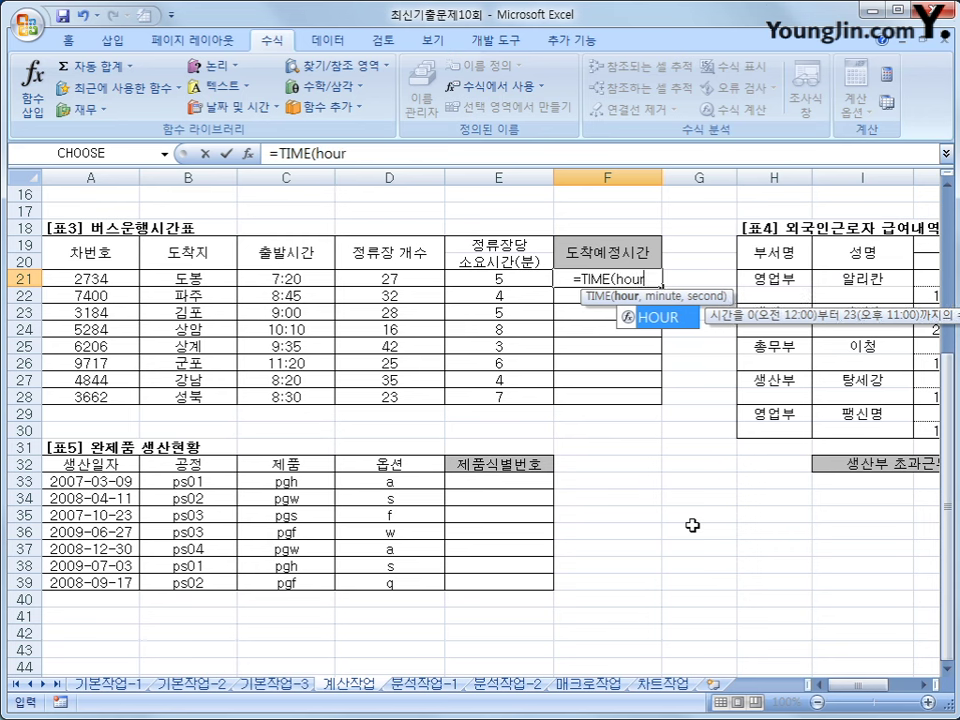
key("Tab")
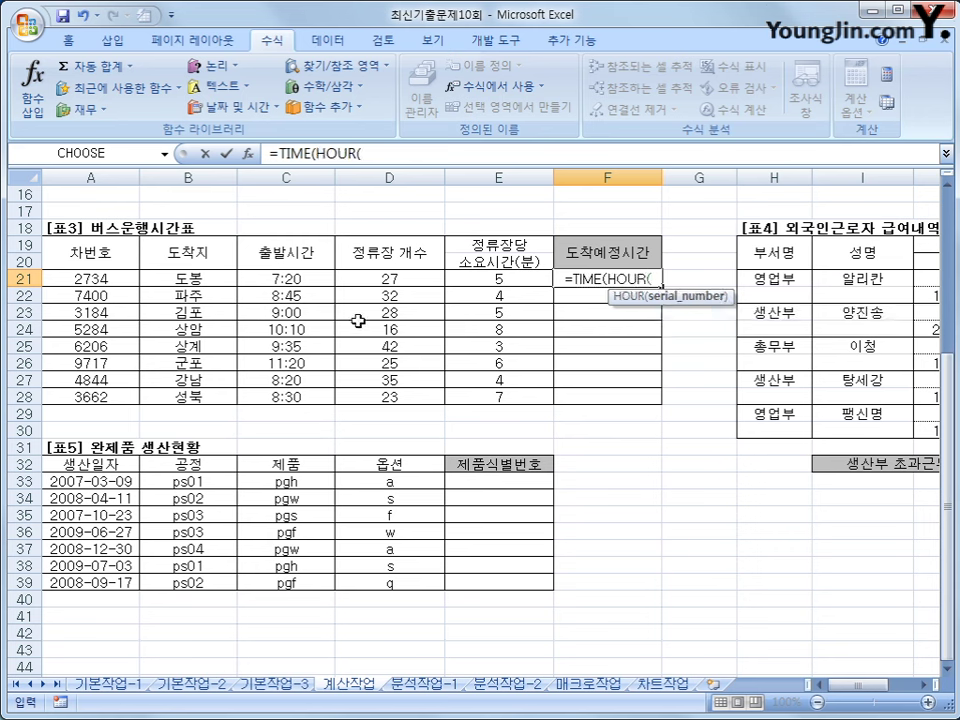
left_click(281, 272)
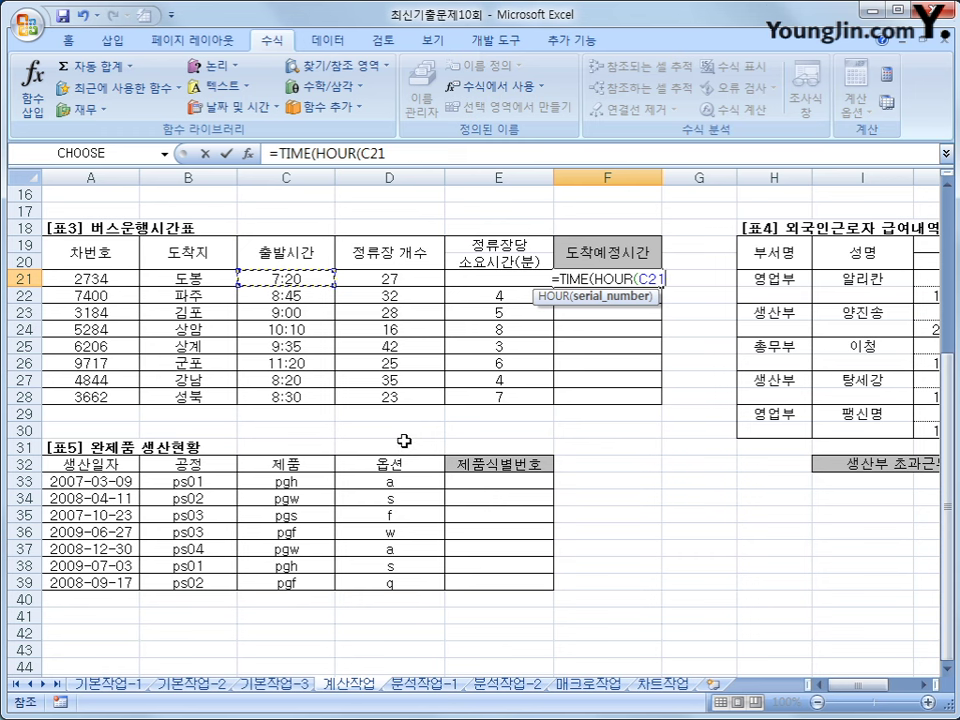
type("),")
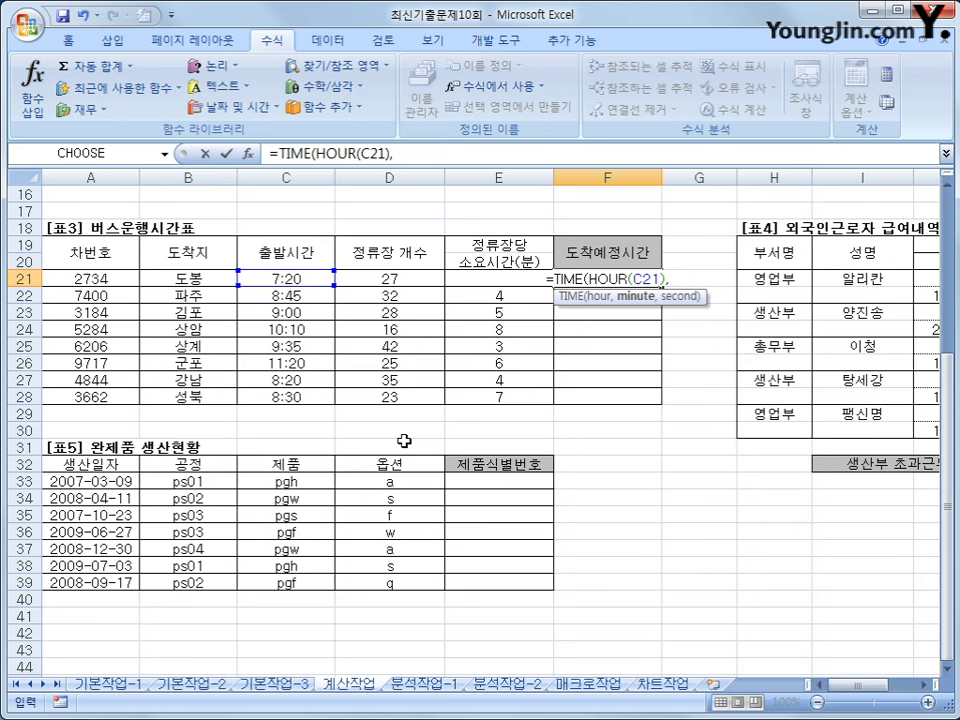
Set the TIME formula's minute argument to MINUTE(C21)+(D21*E21)
type("mi")
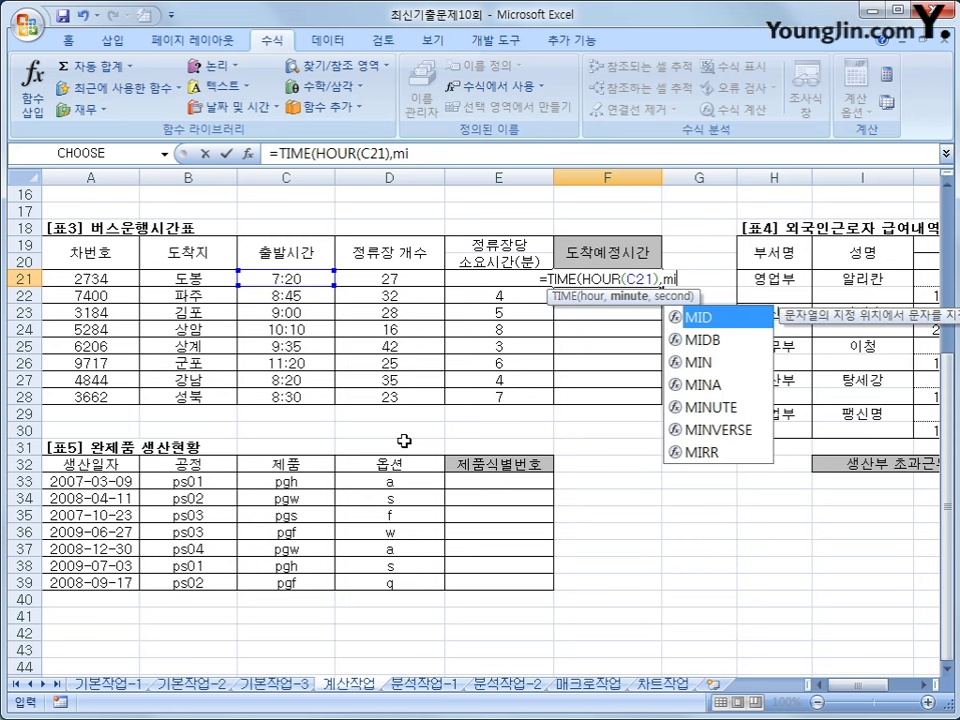
type("nu")
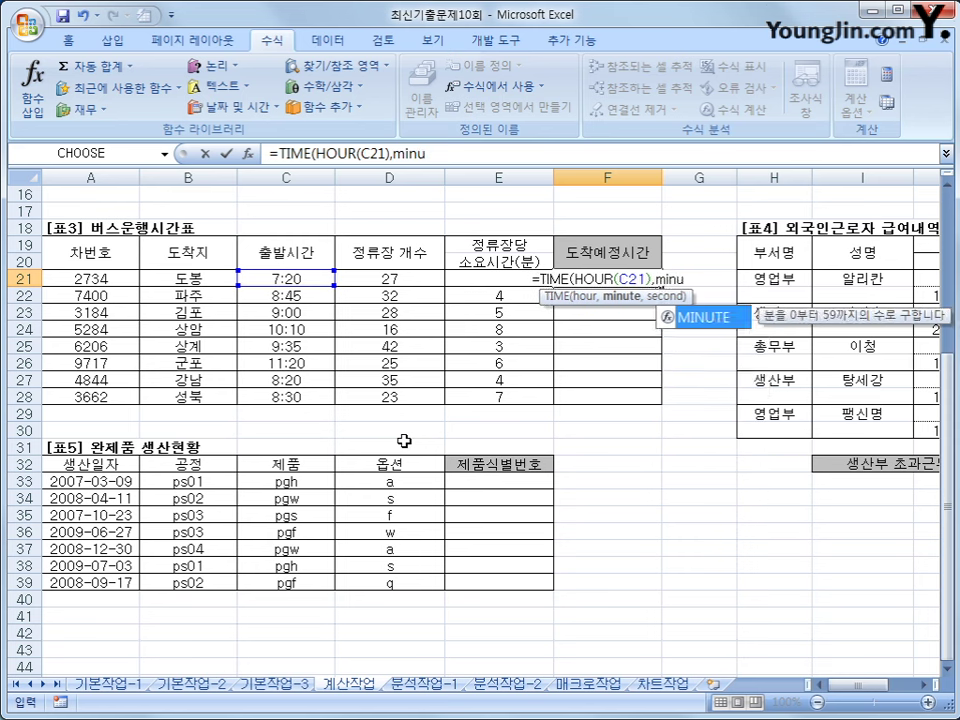
key("Tab")
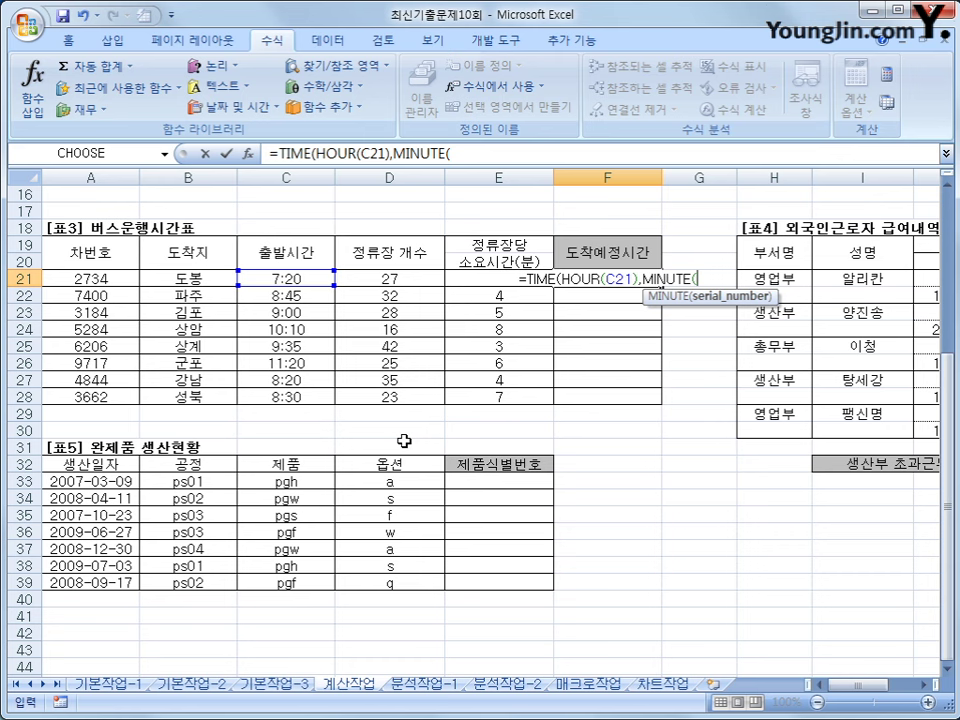
left_click(298, 281)
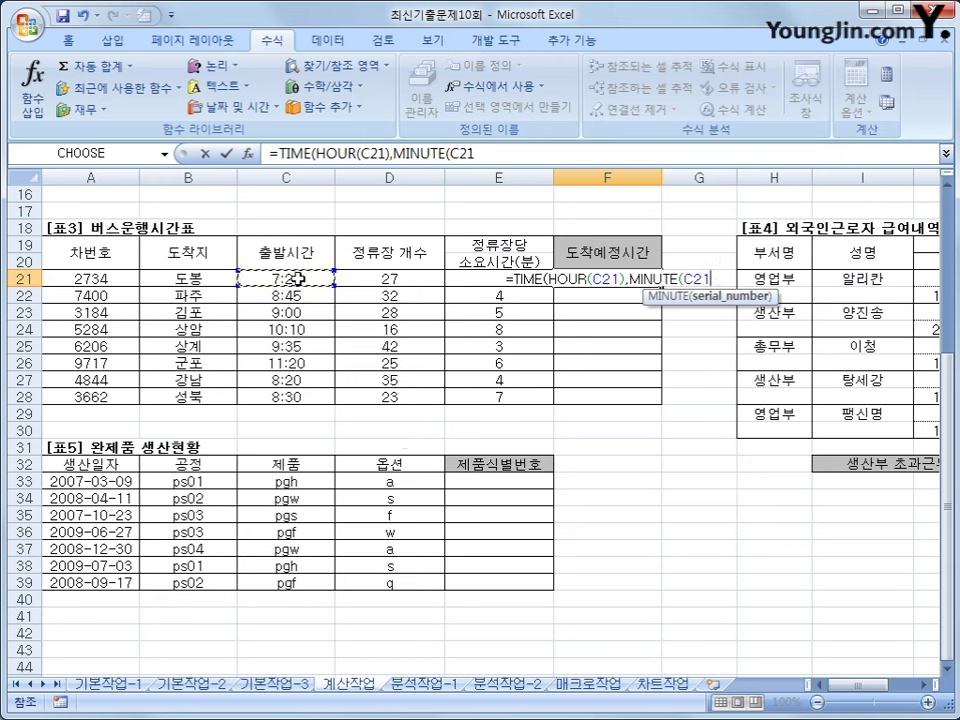
type(")")
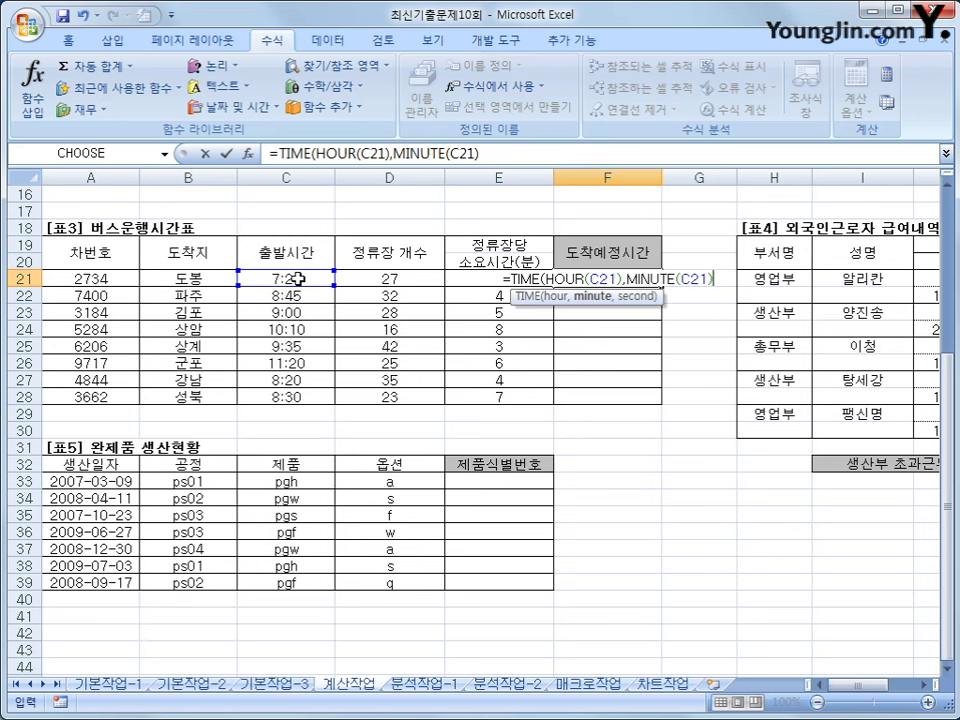
type("+")
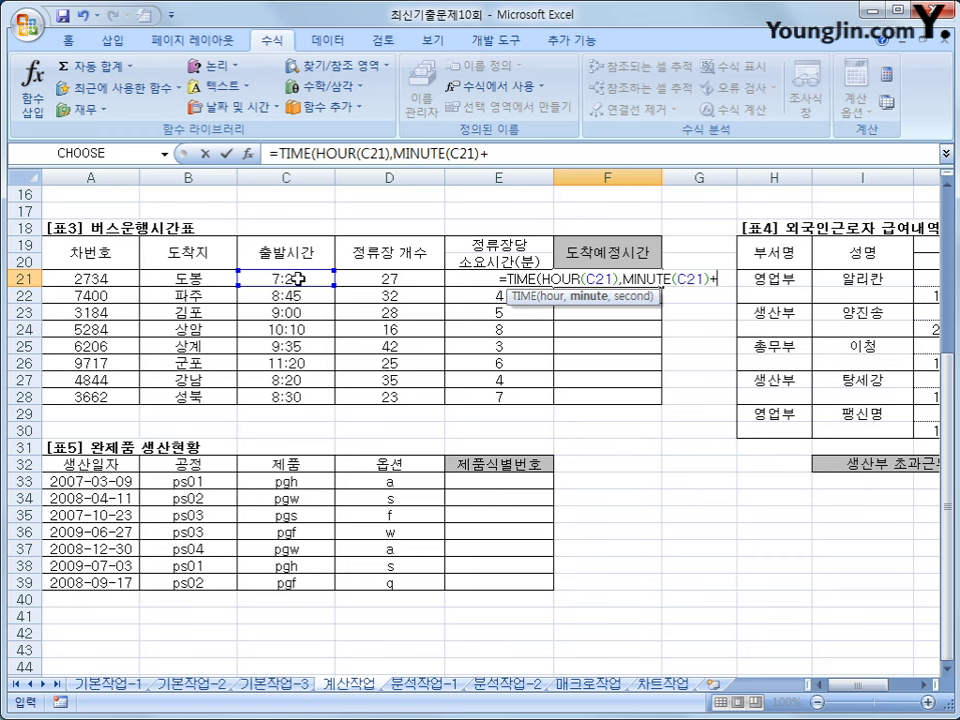
type("(")
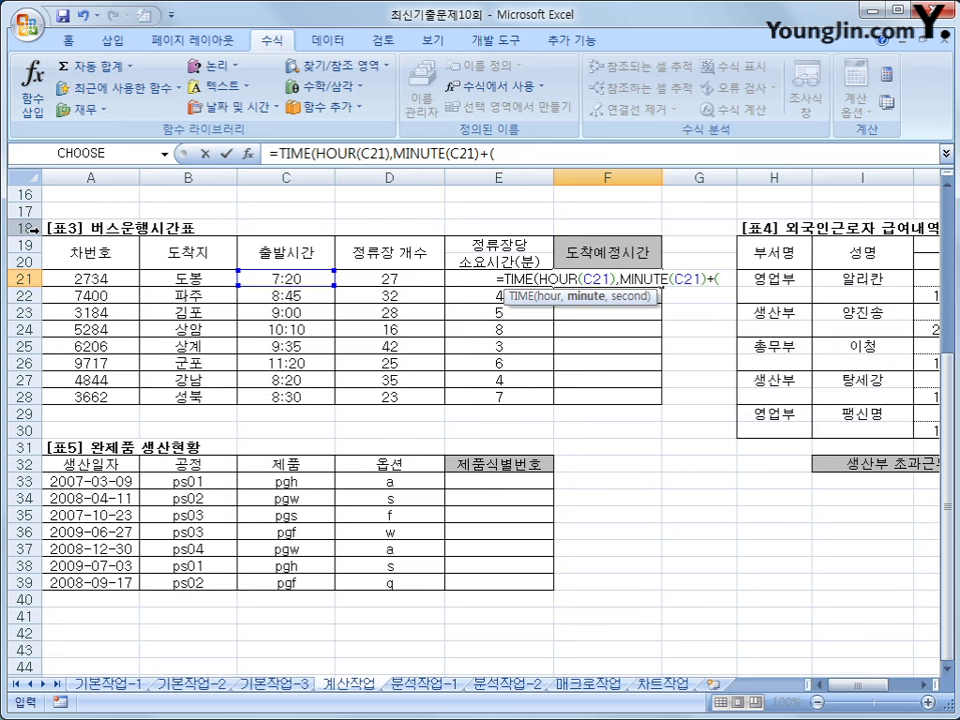
left_click(390, 279)
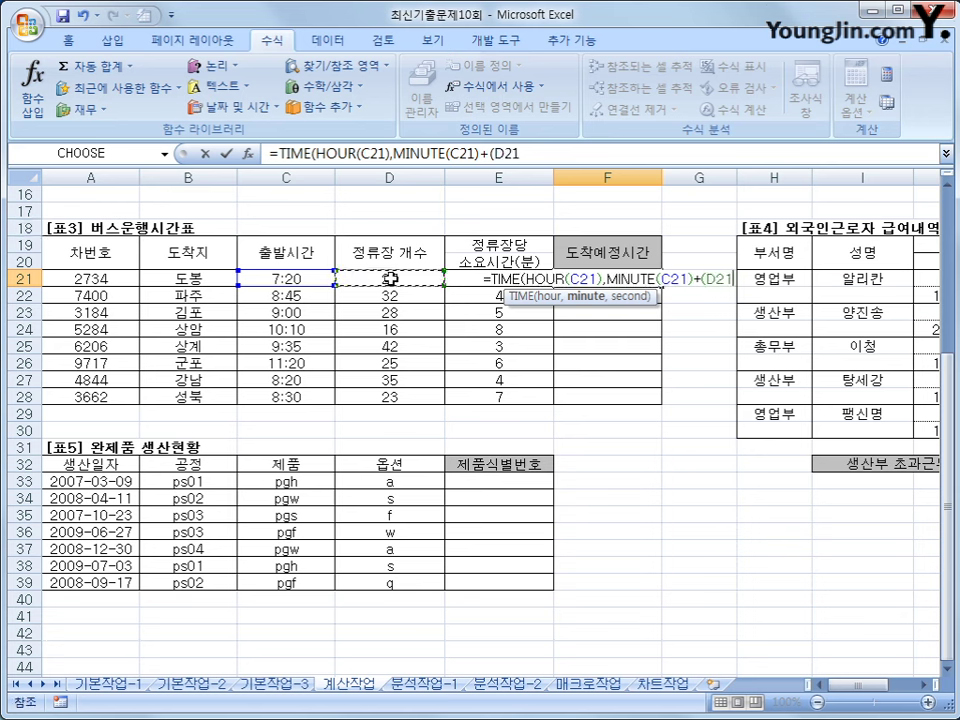
type("*")
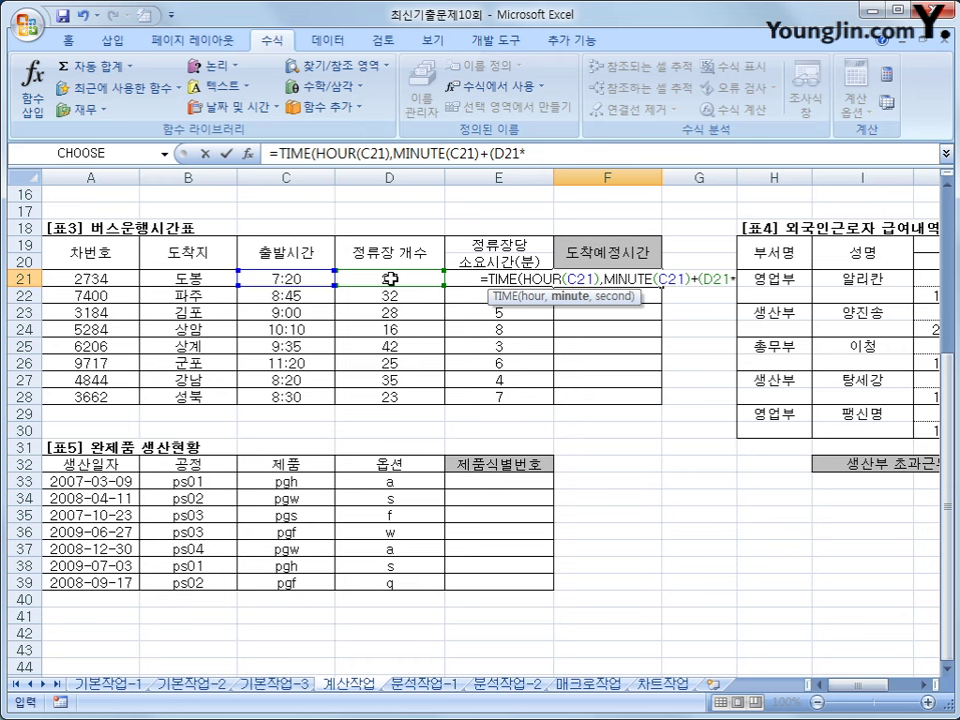
key("Right")
key("Left")
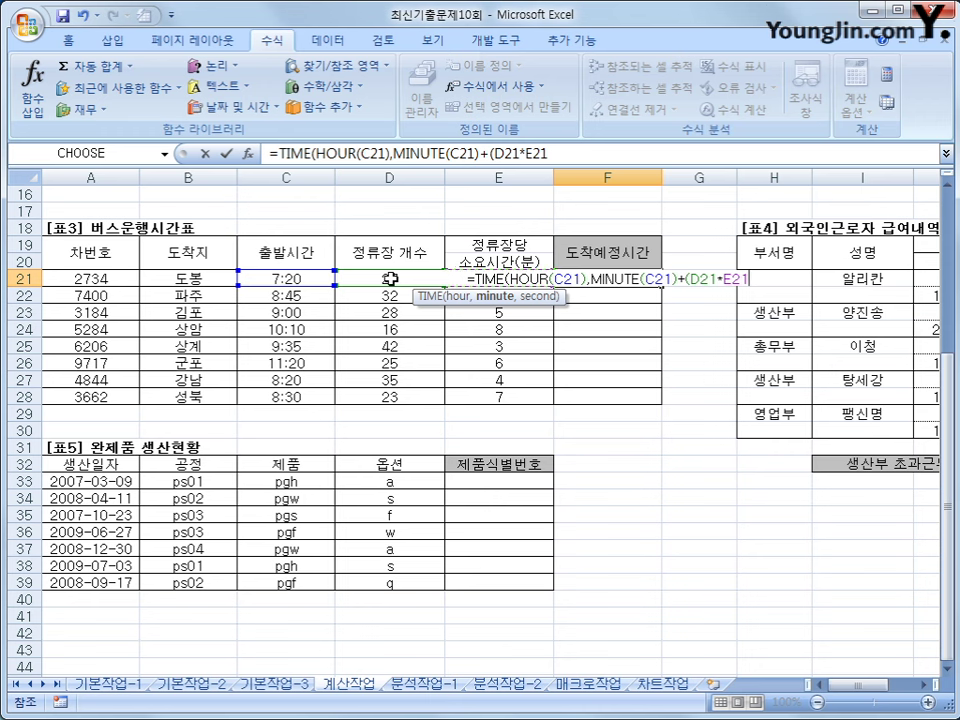
type(")")
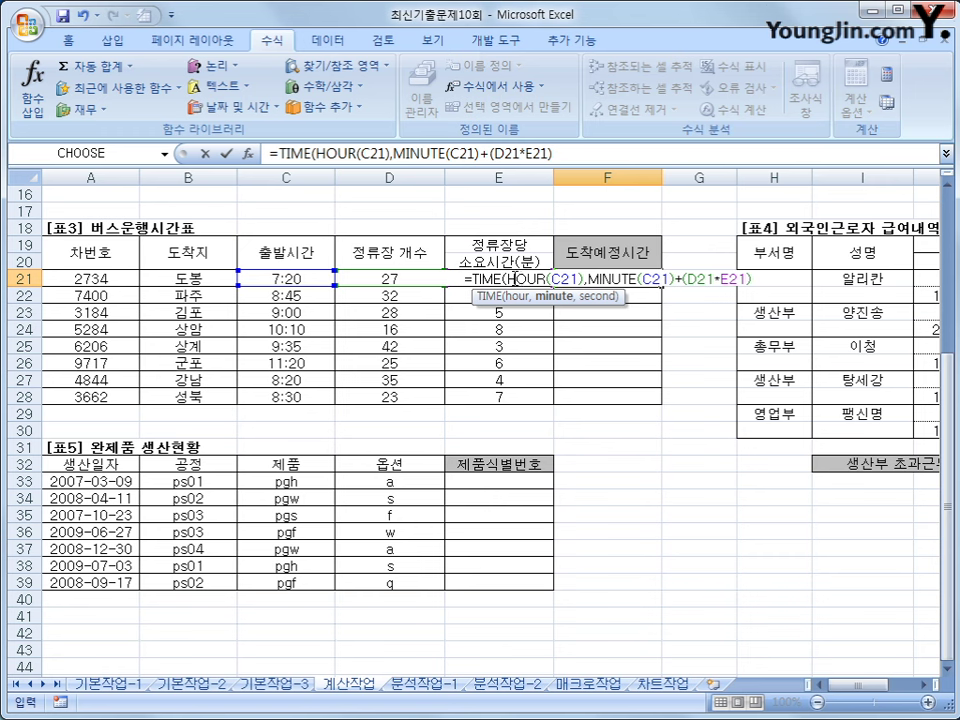
Finish the TIME formula in F21 with 0 as the second argument and fill it down through F28
type(",0")
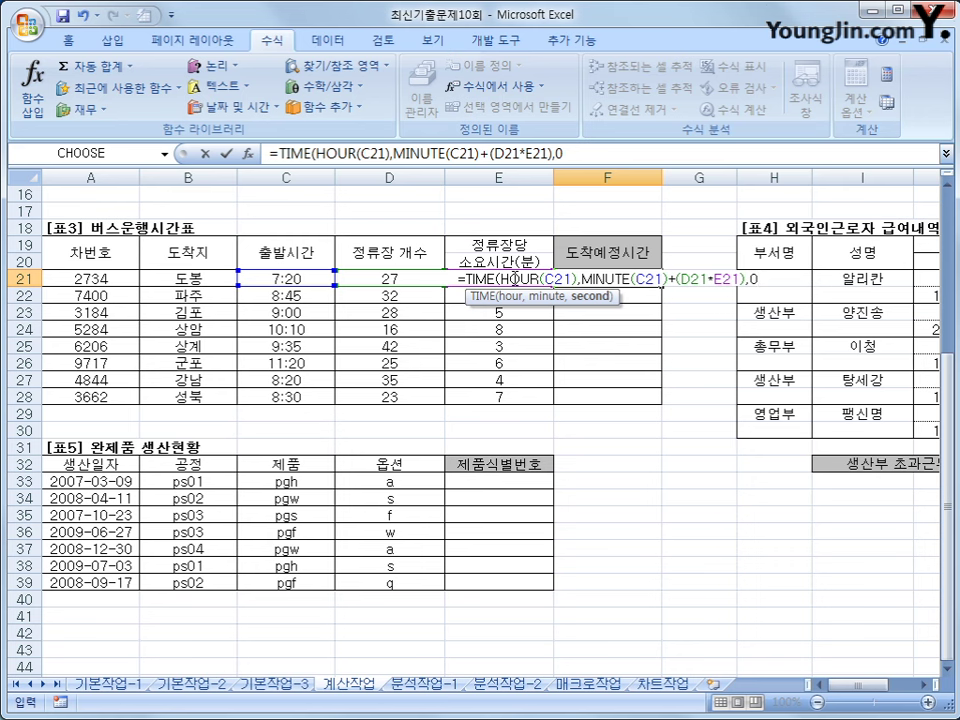
type(")")
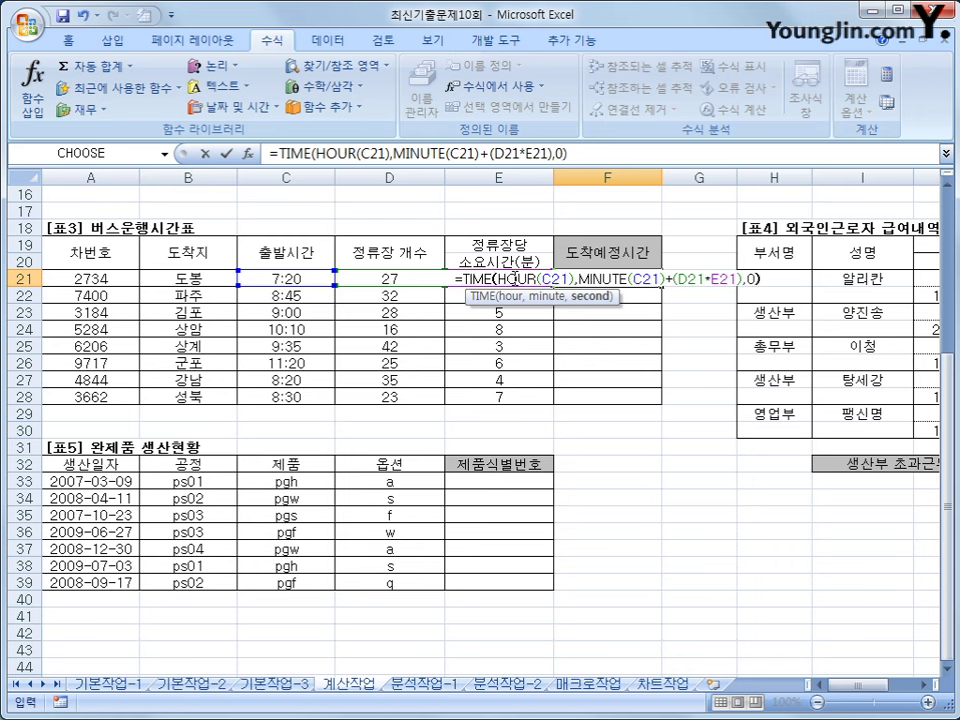
key("Return")
left_click(583, 278)
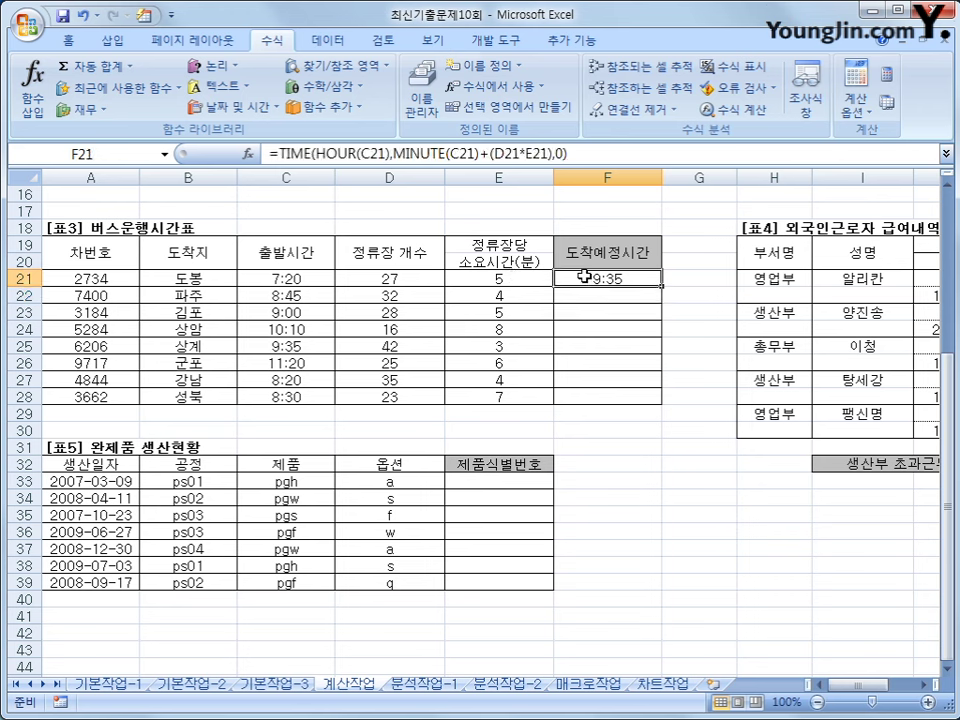
left_click_drag(661, 286, 637, 404)
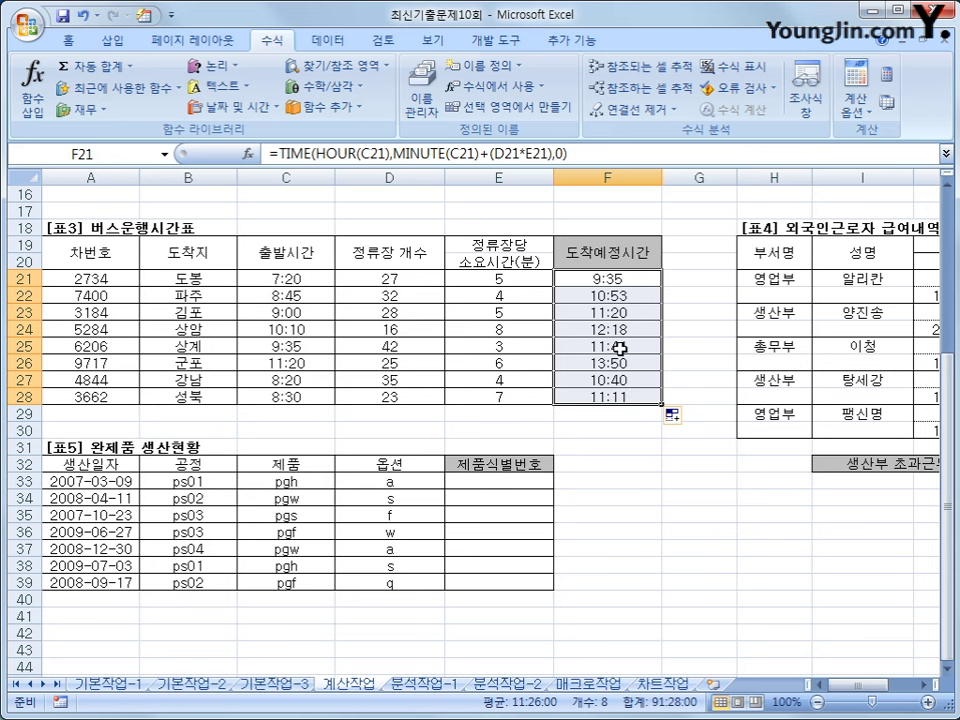
Review the hour, minute and second arguments of the 도착예정시간 formula in F21
left_click(623, 284)
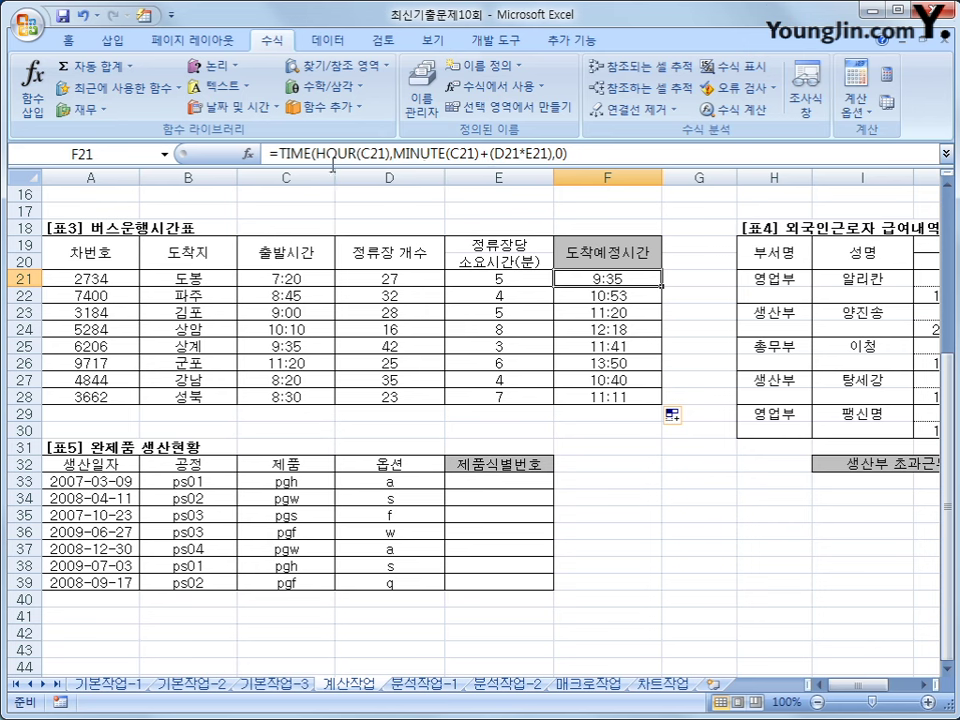
left_click(551, 152)
type(")")
Start a SUMIF formula in K32 for 생산부 초과근무시간, with range H21:H30 and criteria "생산부"
left_click_drag(860, 686, 893, 688)
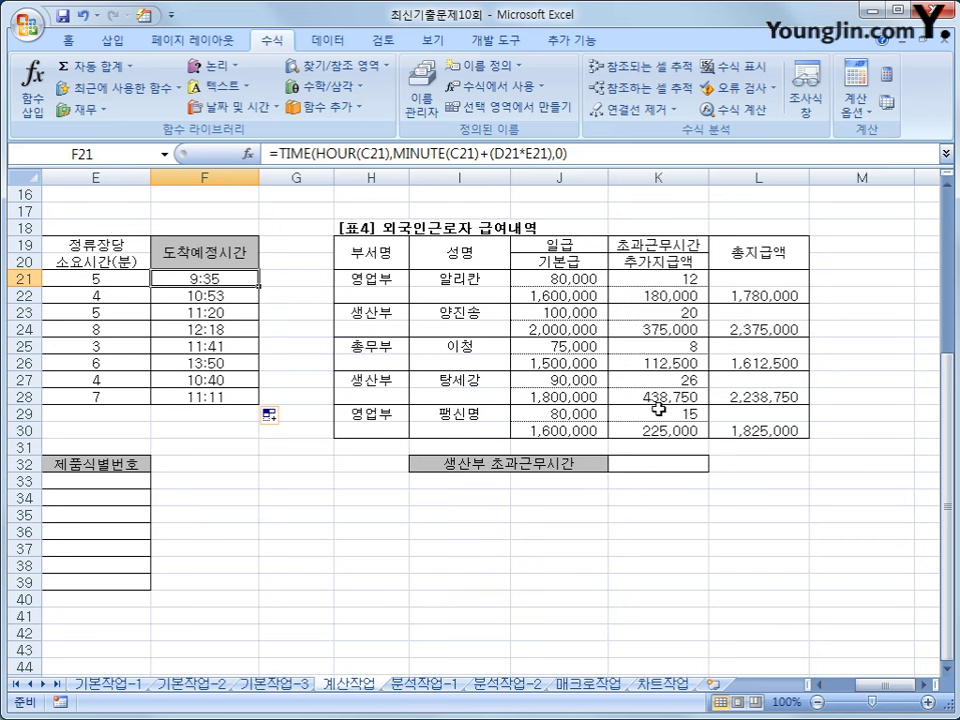
left_click(680, 245)
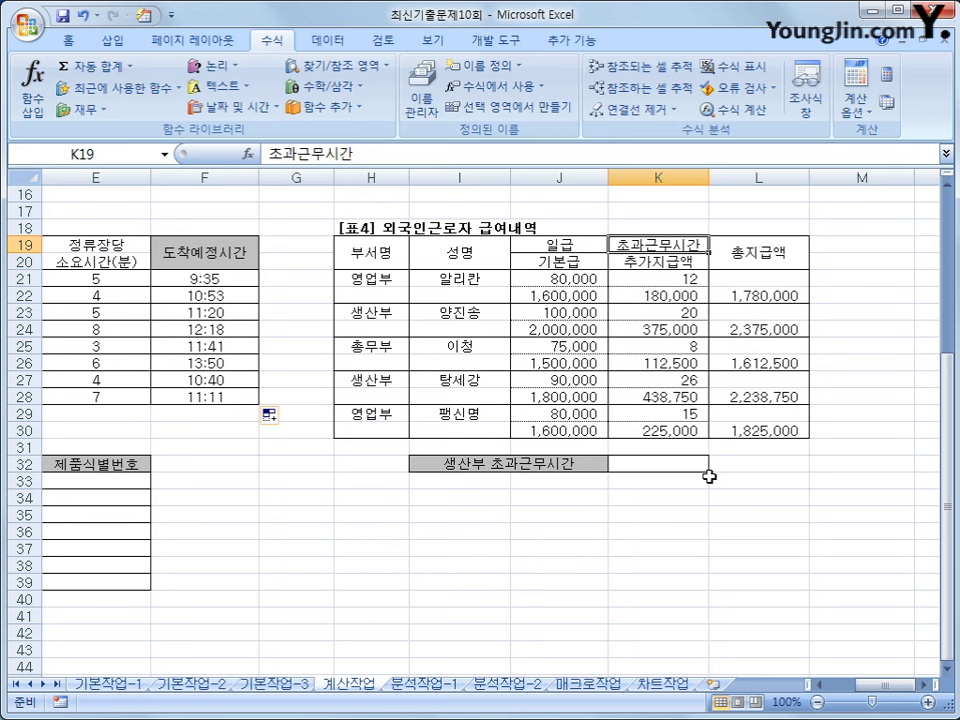
left_click(666, 464)
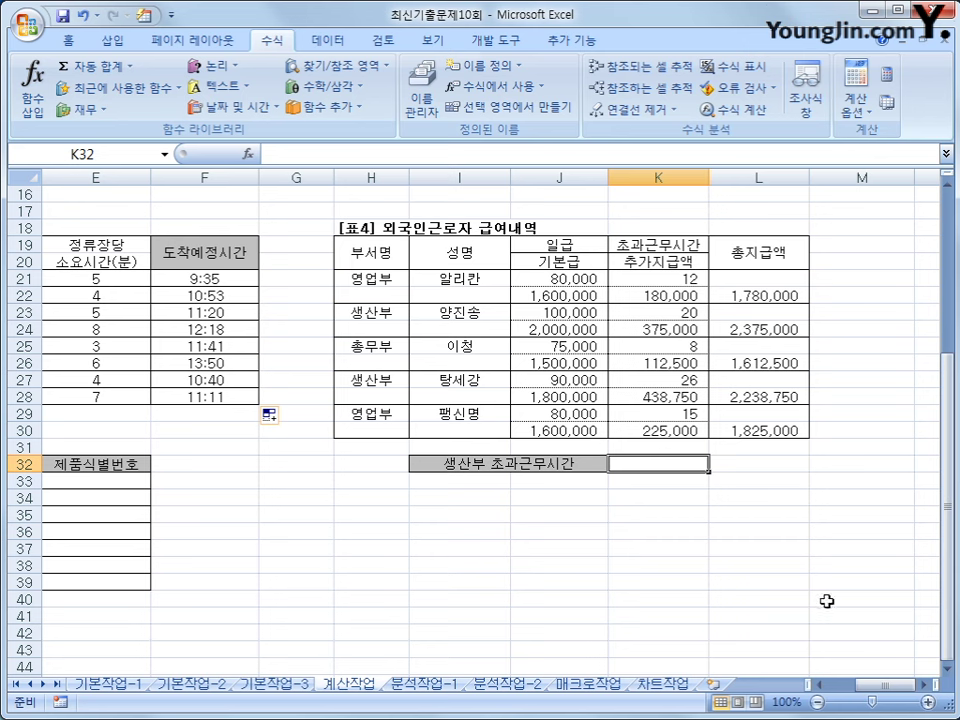
type("=s")
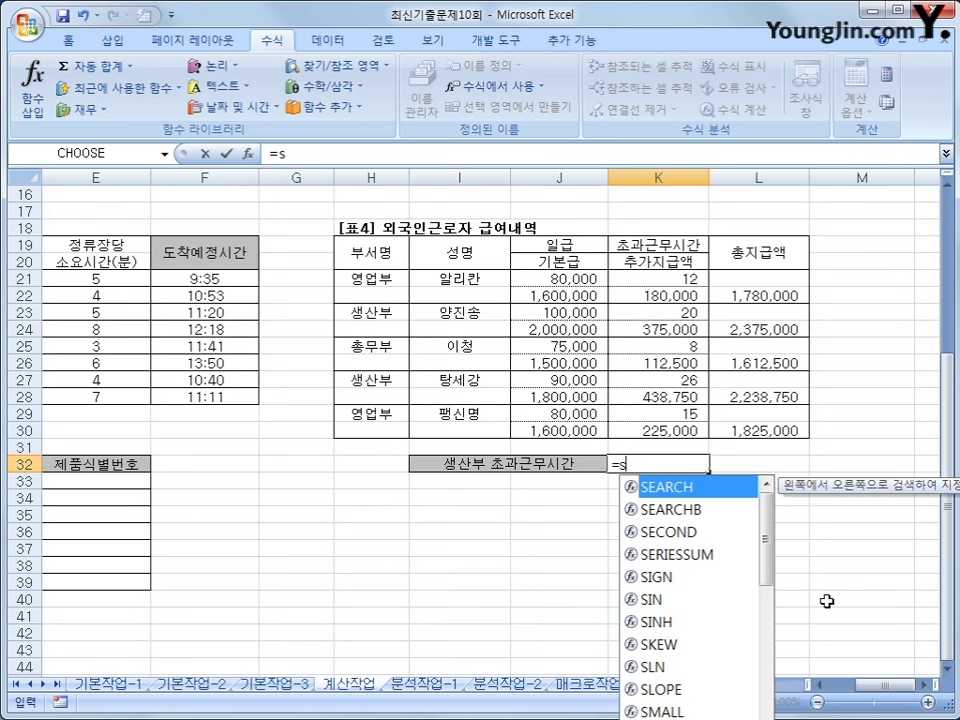
type("umif(")
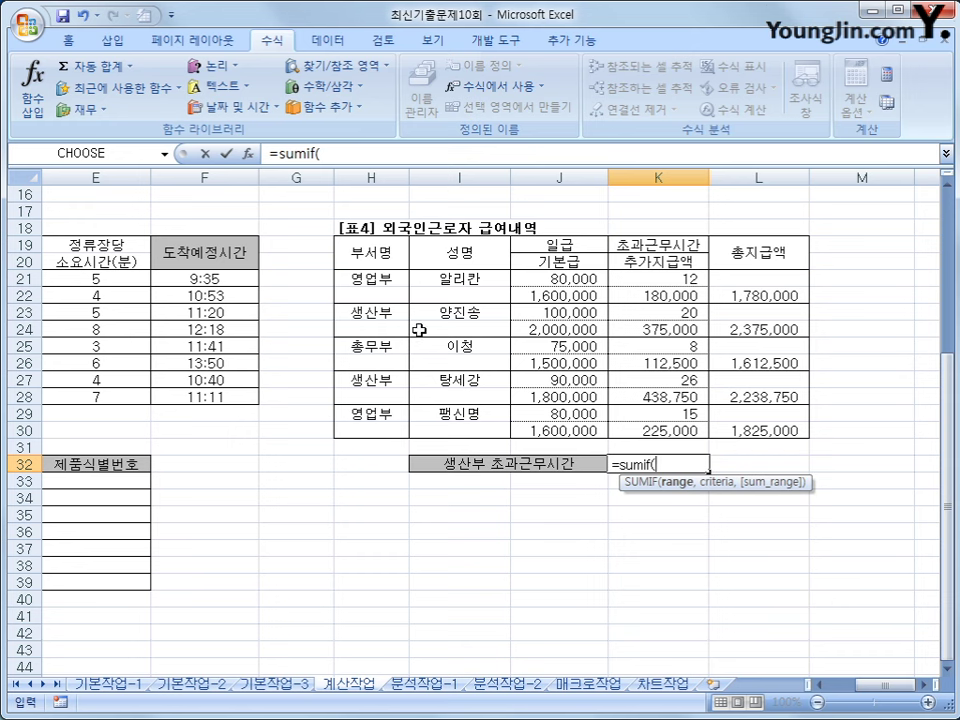
left_click_drag(373, 279, 376, 422)
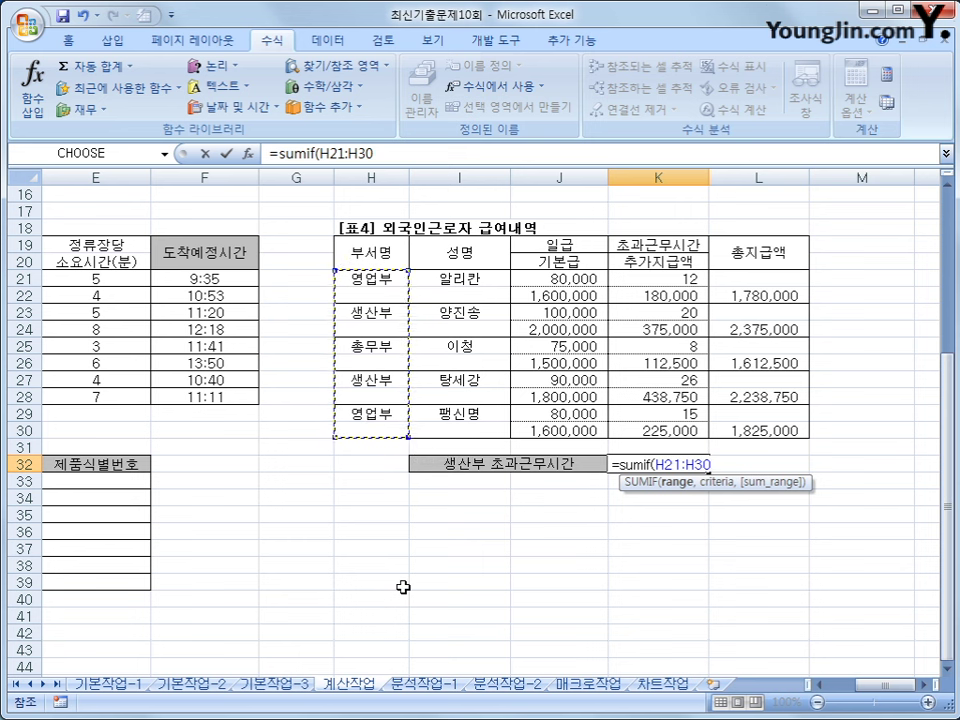
type(",\"")
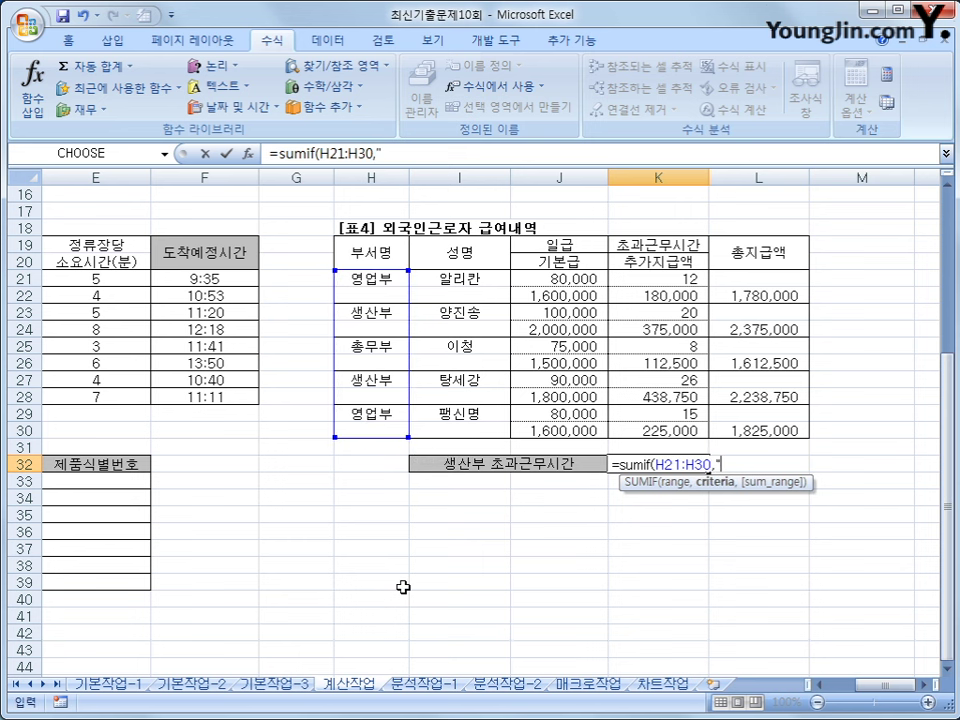
type("생산부")
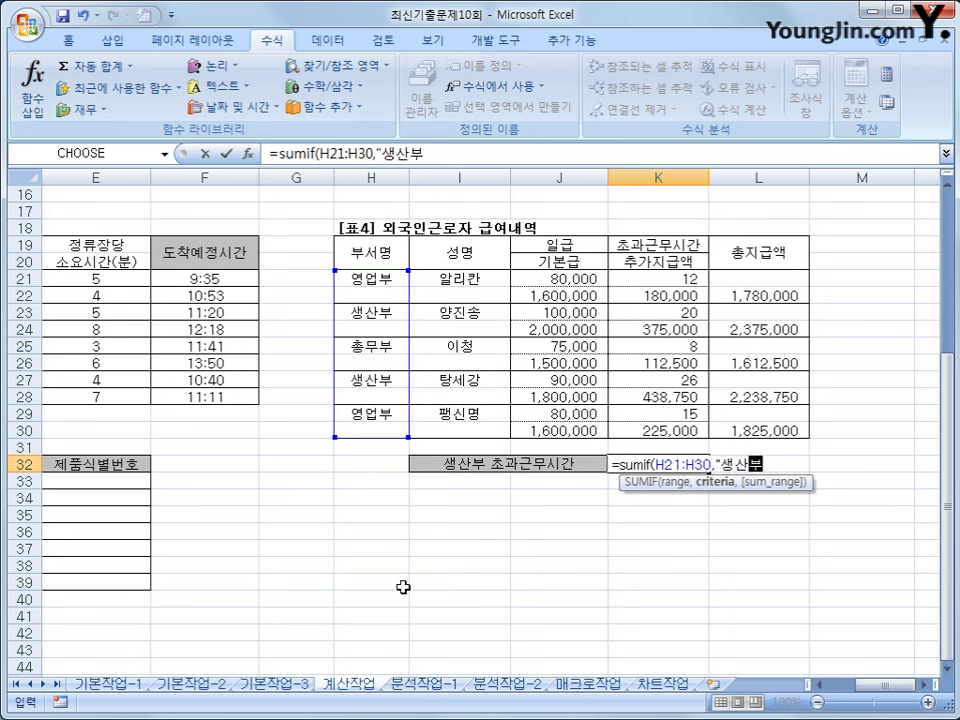
type("\",")
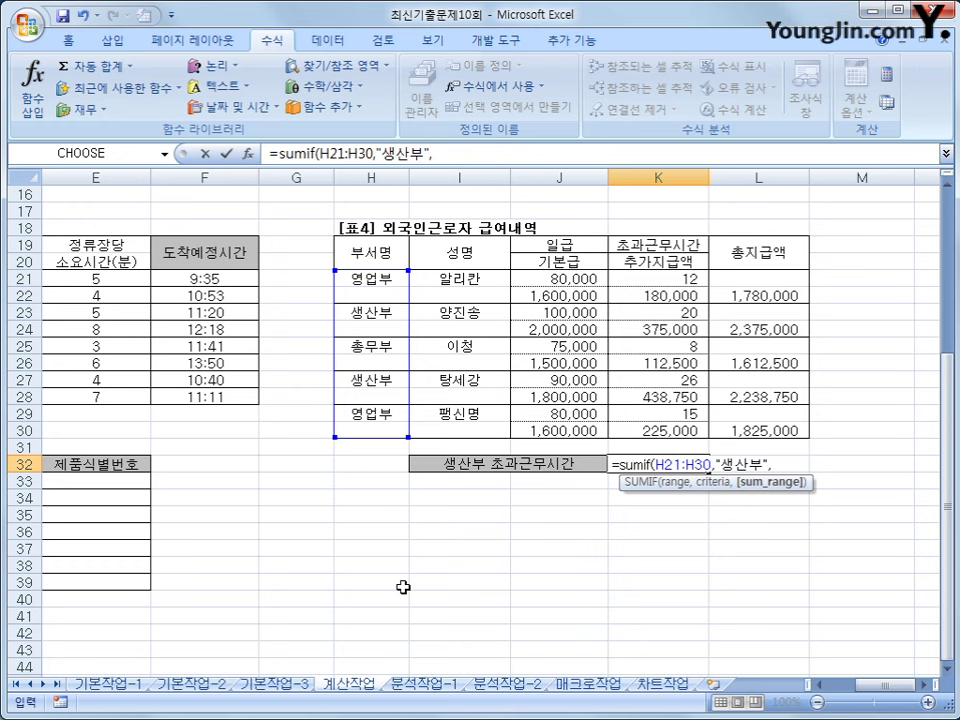
Finish the SUMIF formula in K32 with K21:K30 as the sum range
left_click(659, 281)
left_click_drag(659, 281, 659, 431)
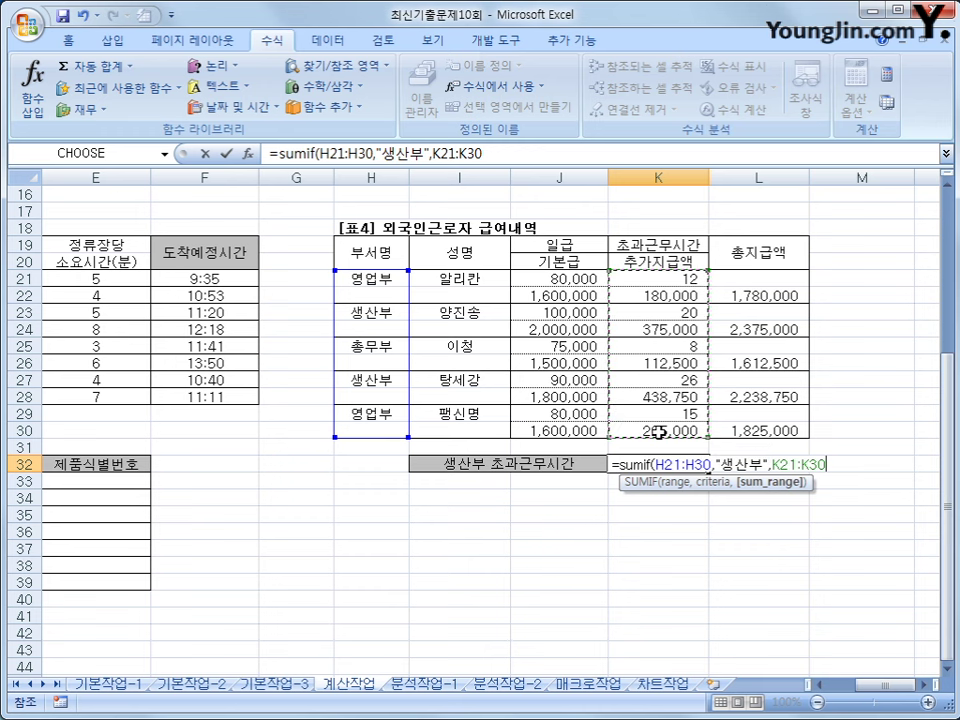
type(")")
key("Return")
key("Up")
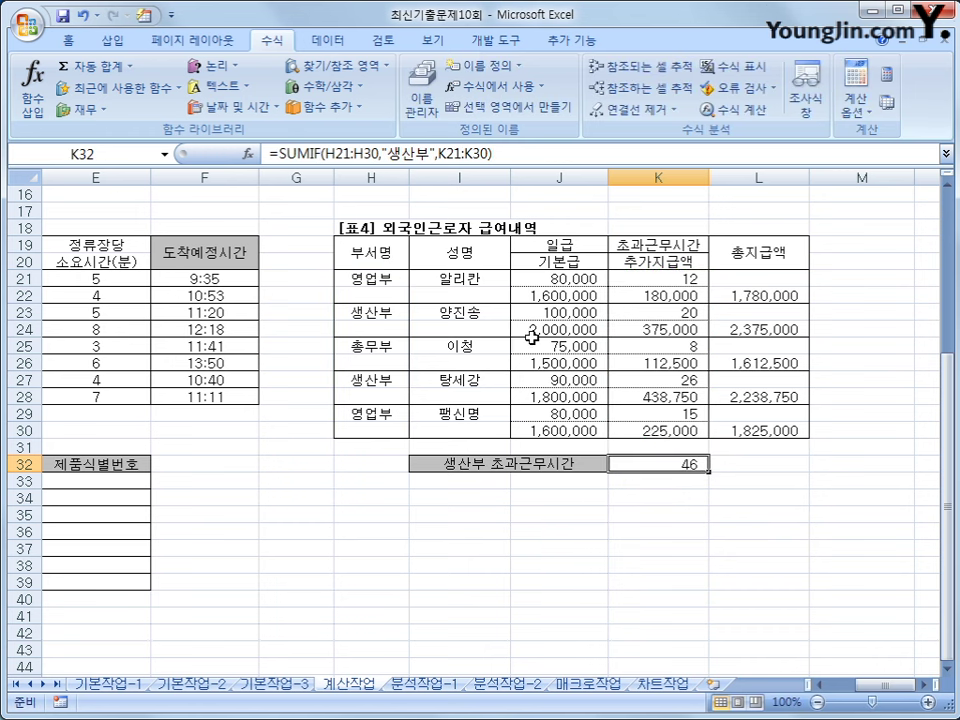
Check the 생산부 rows' 초과근무시간 values in 표4 against the SUMIF result in K32
left_click_drag(378, 312, 695, 318)
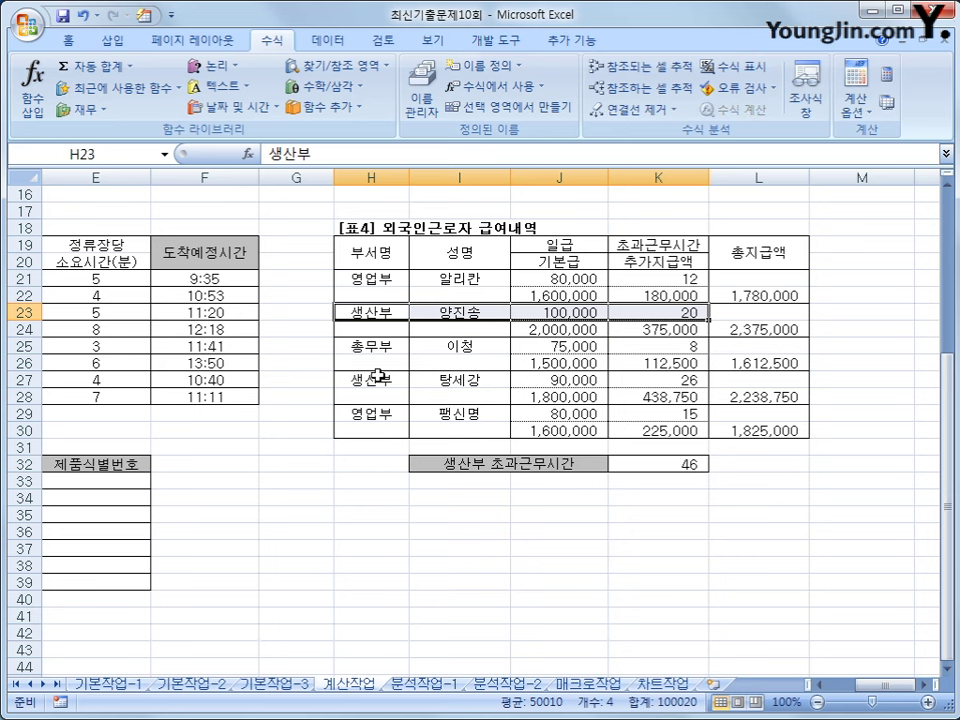
left_click_drag(375, 379, 676, 378)
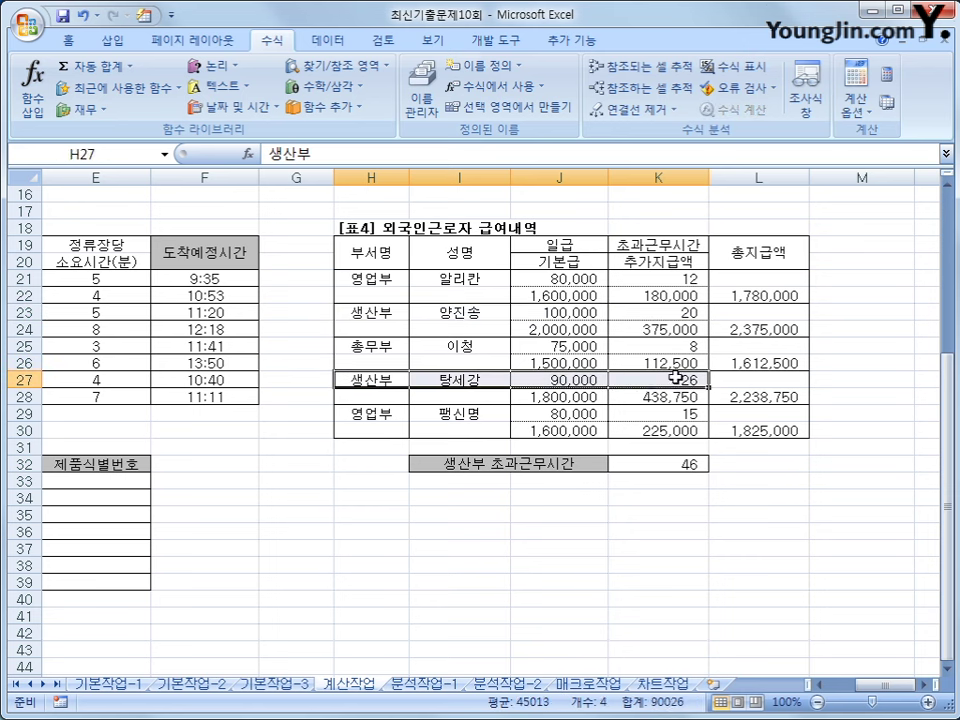
left_click(676, 378)
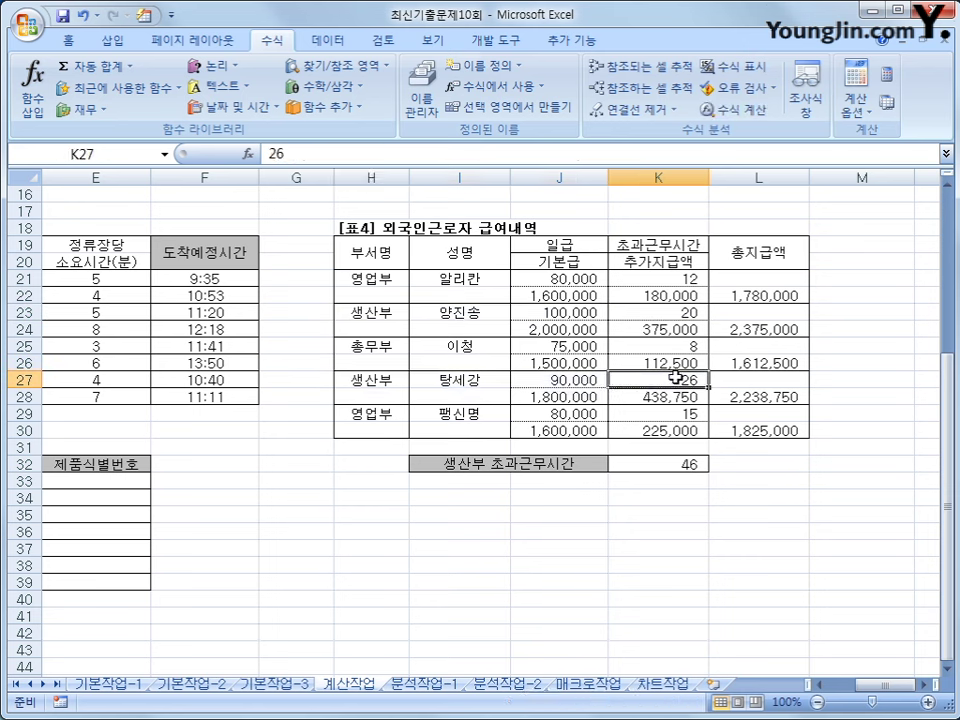
left_click(670, 316, "ctrl")
left_click(689, 473)
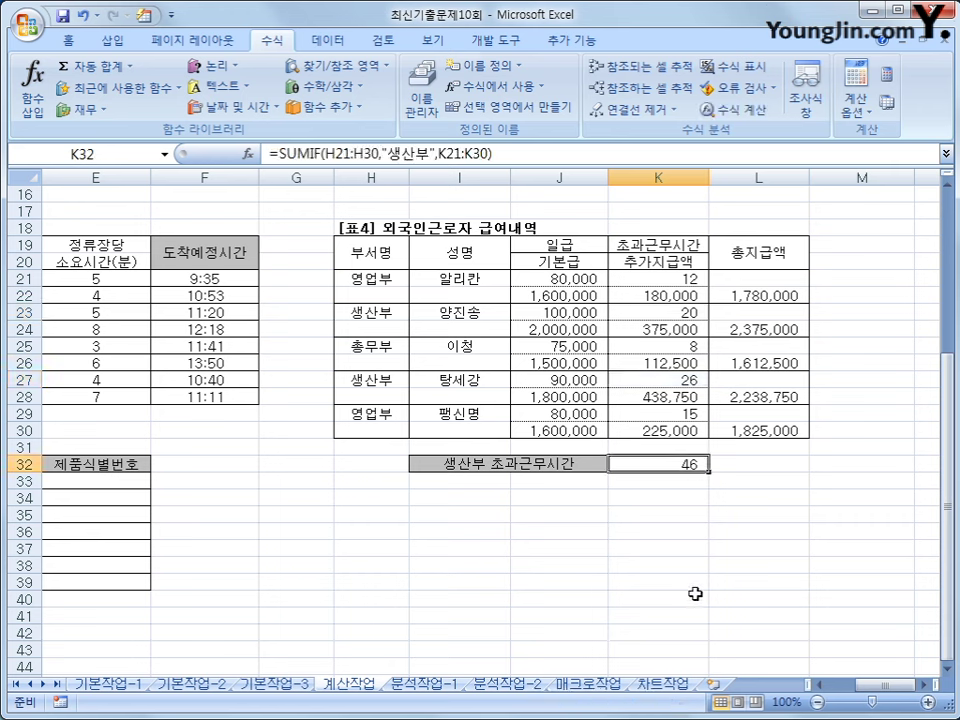
Start the 제품식별번호 formula in E33 of 표5 with UPPER(C33)&"-"
scroll(620, 515, "left", 2)
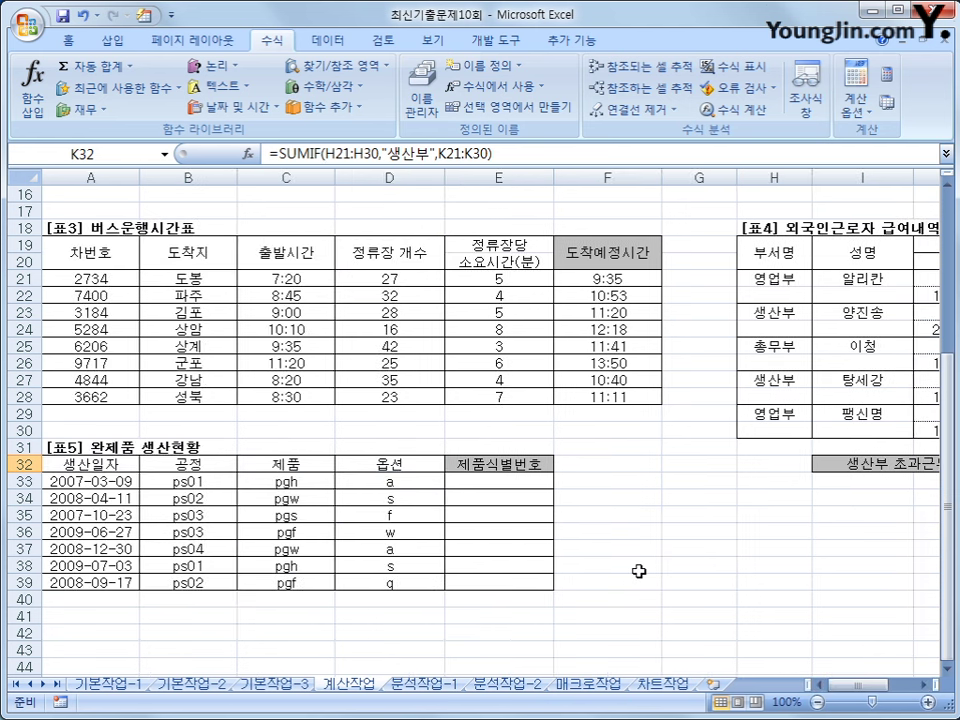
left_click(488, 479)
scroll(488, 479, "down", 3)
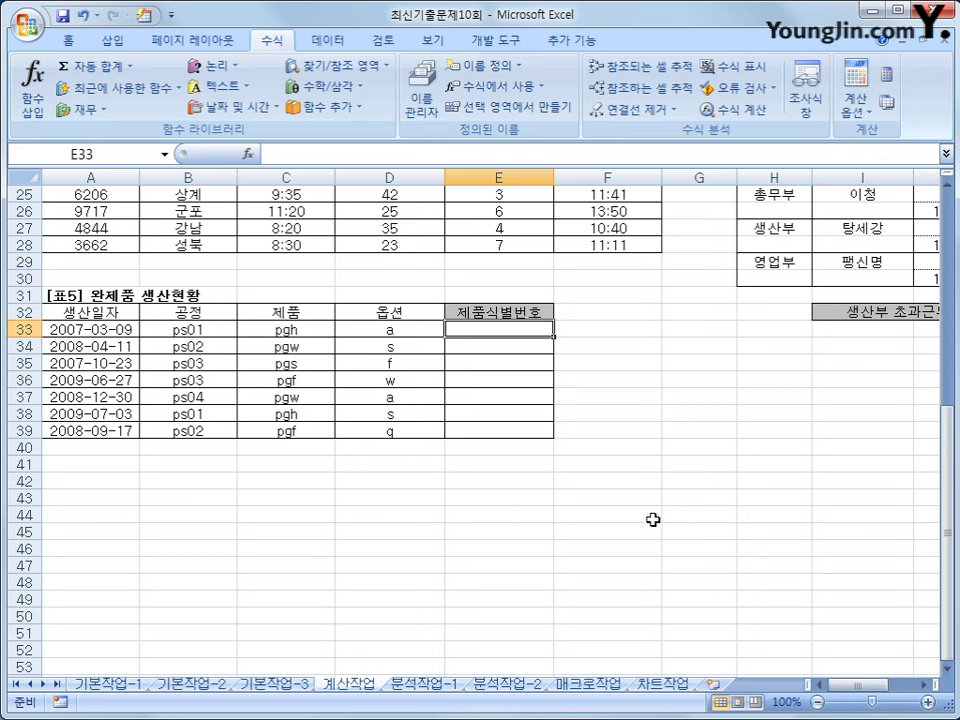
type("=")
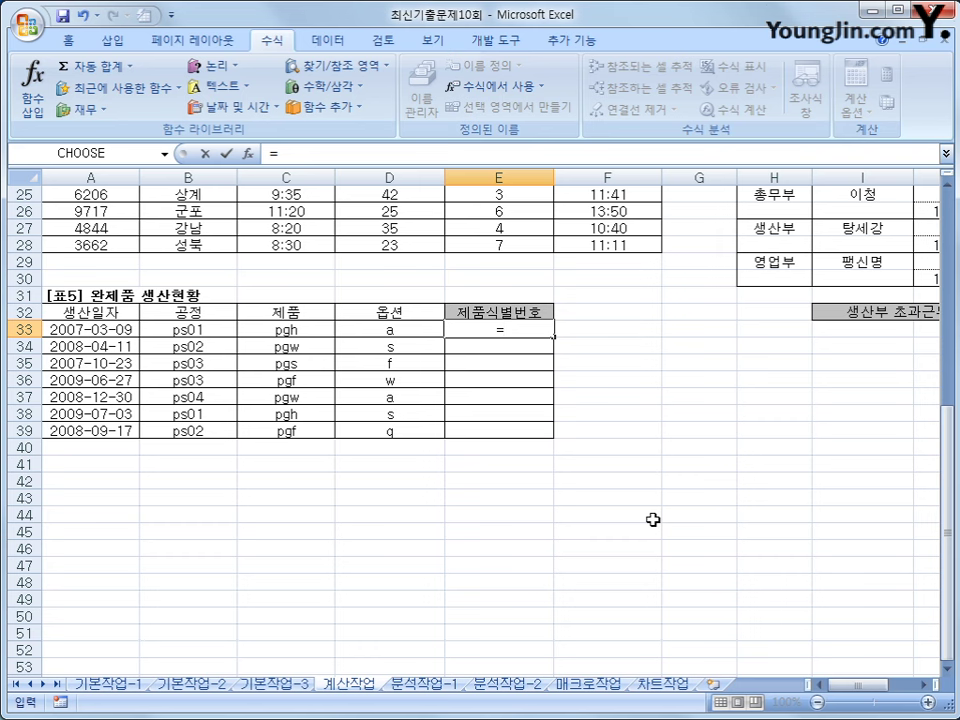
type("ㅓ")
key("BackSpace")
type("up")
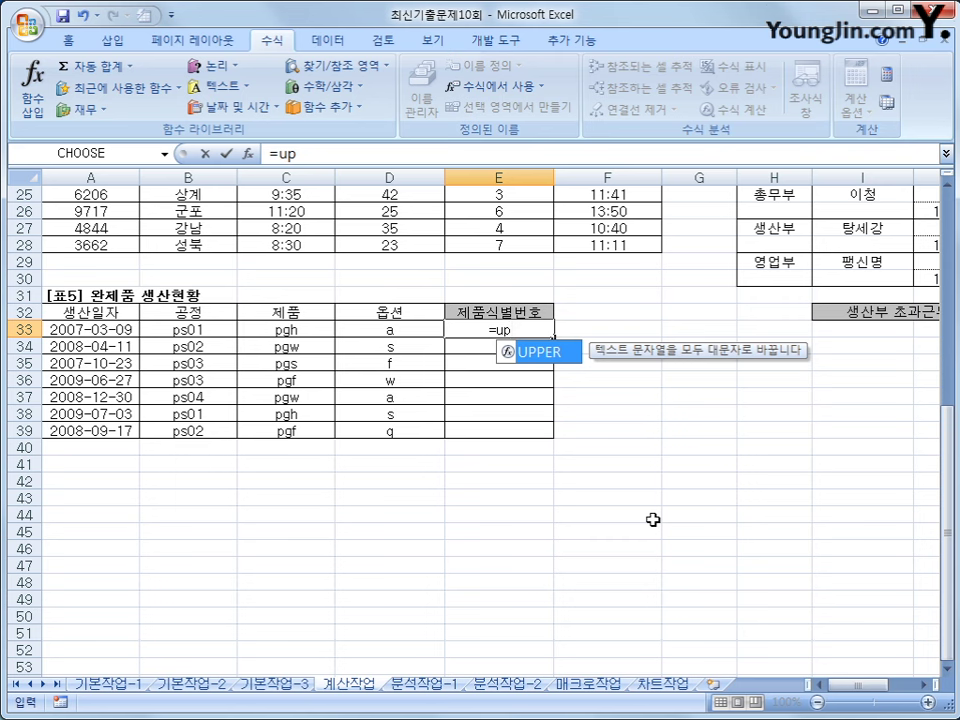
key("Tab")
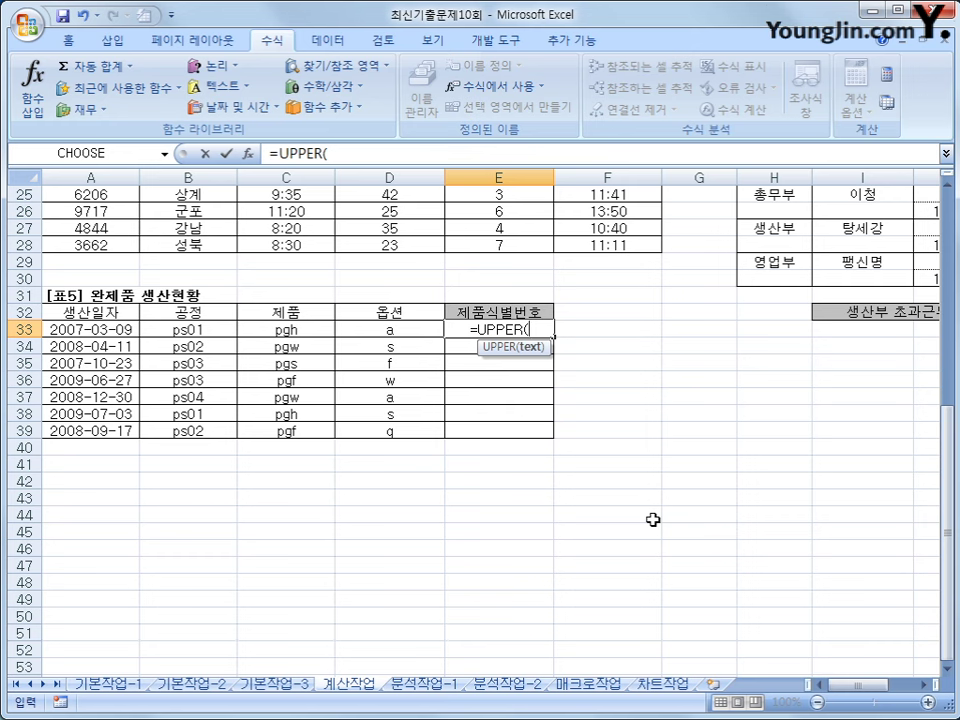
left_click(263, 335)
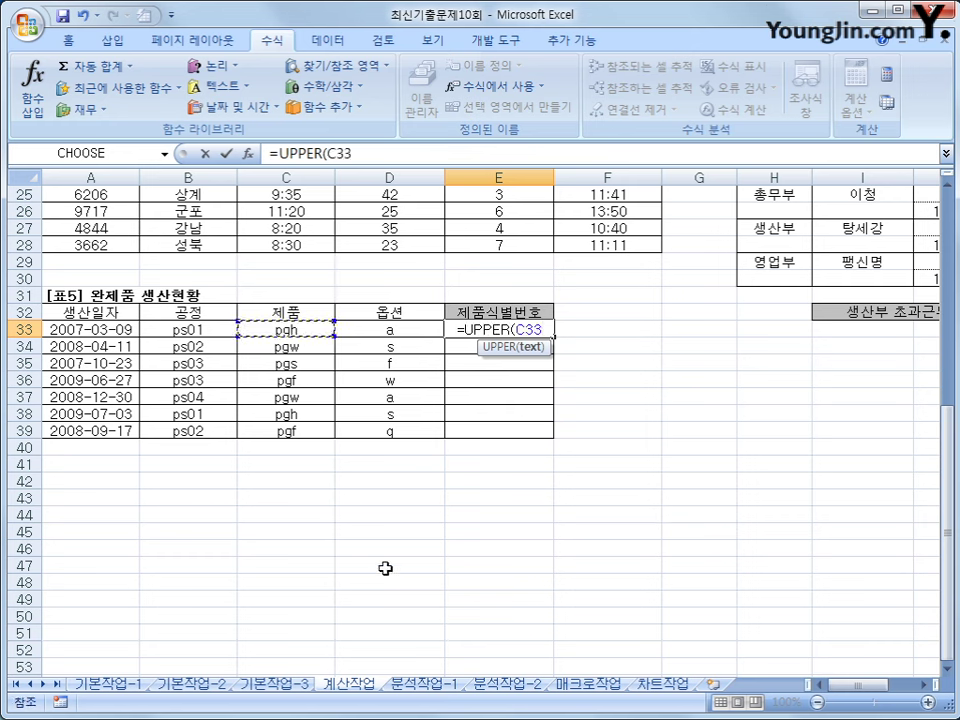
type(")")
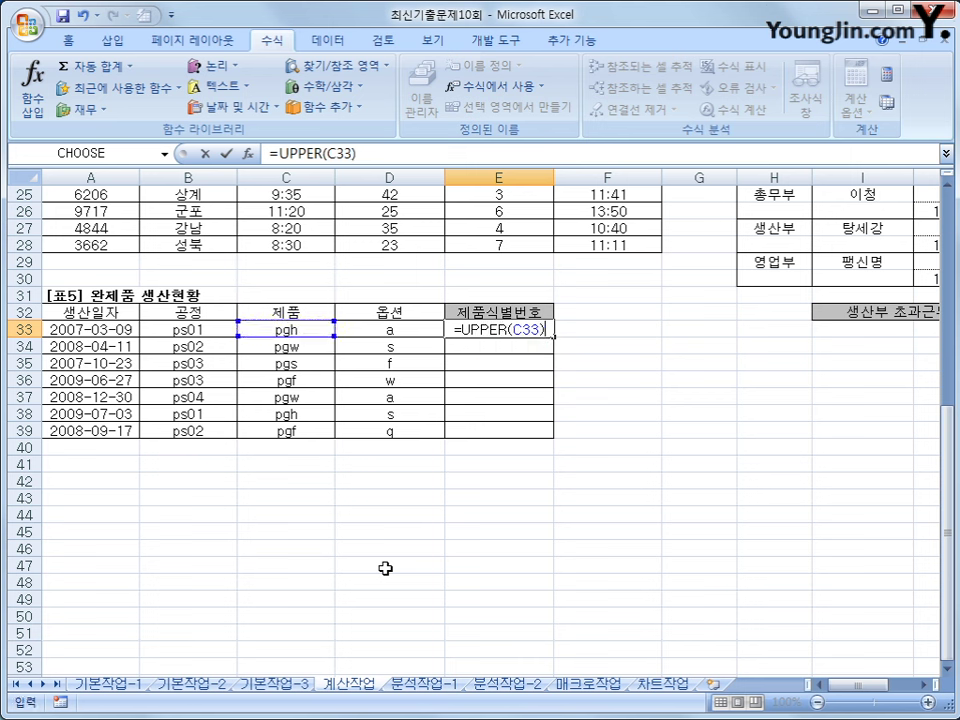
type("&")
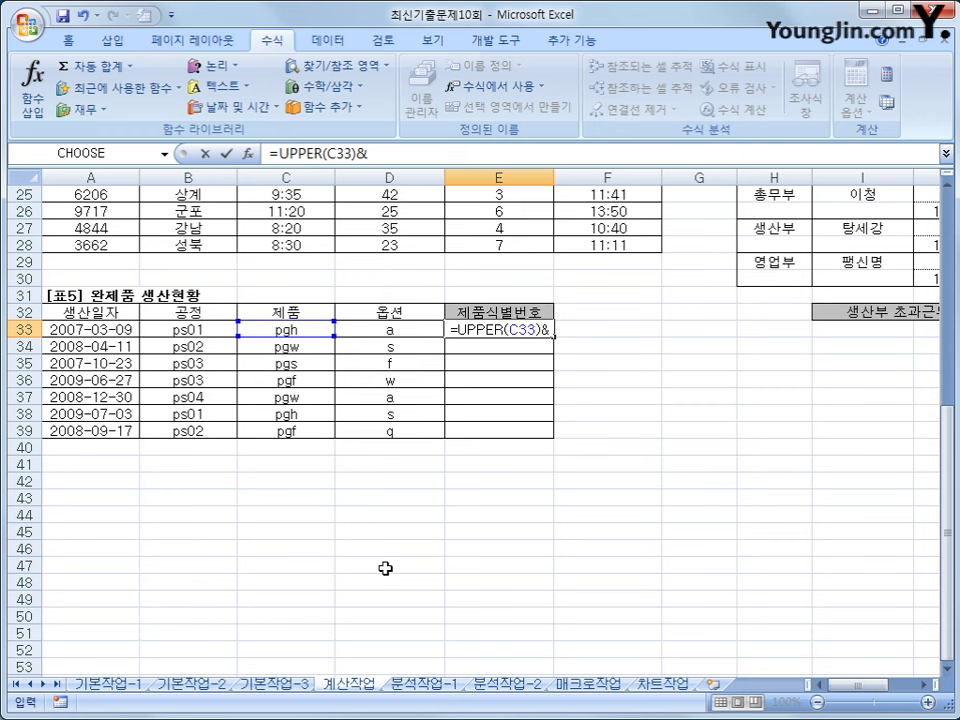
type("\"-\"")
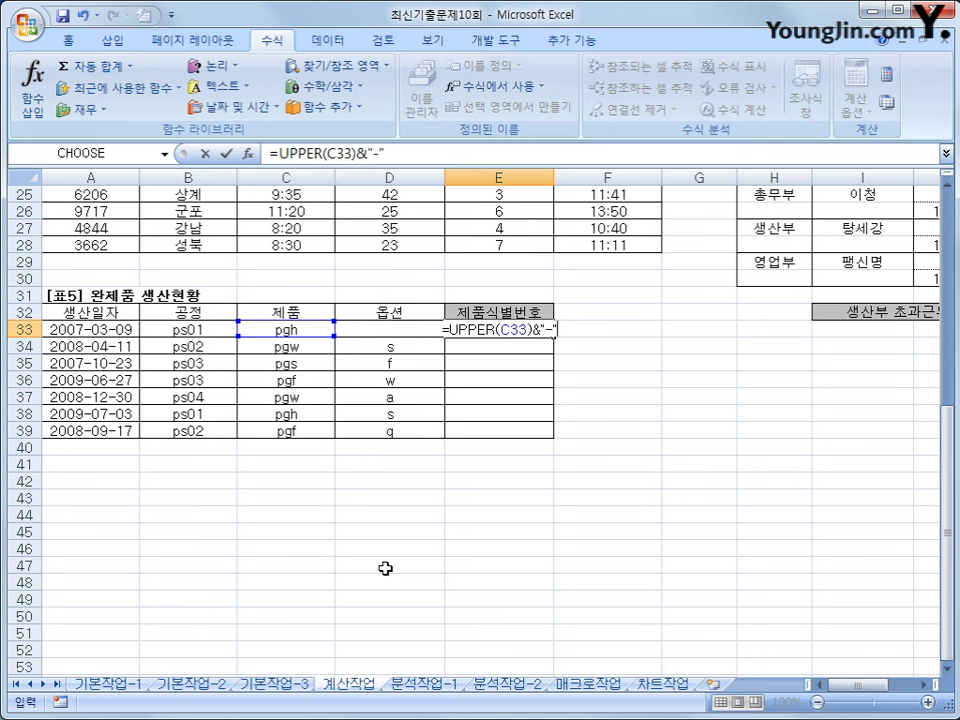
Append &UPPER(D33)&"-" to the 제품식별번호 formula in E33
type("&")
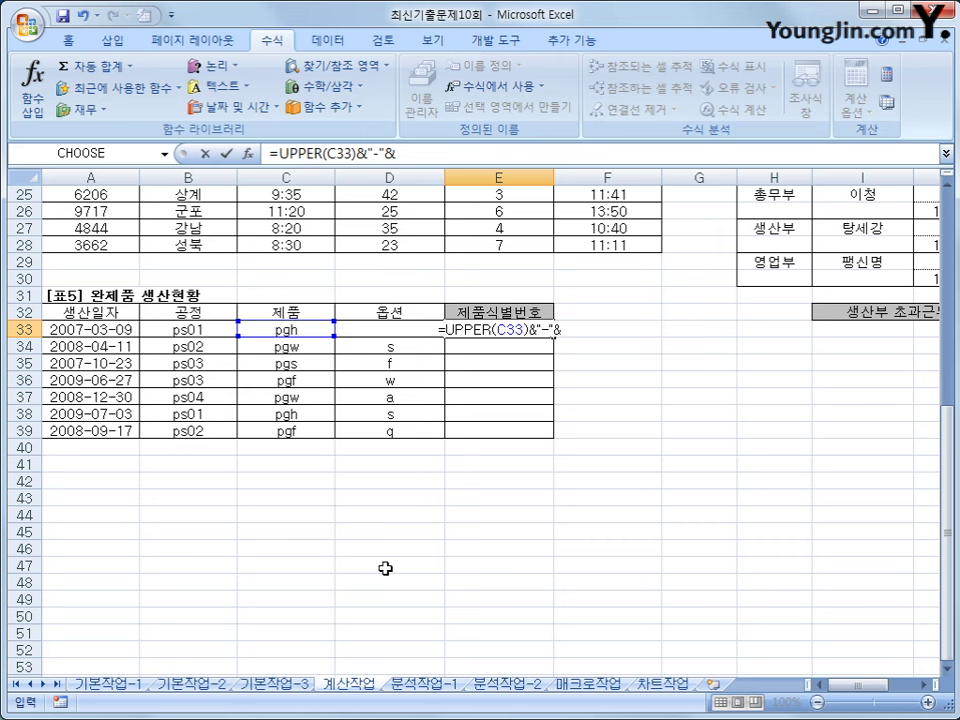
type("up")
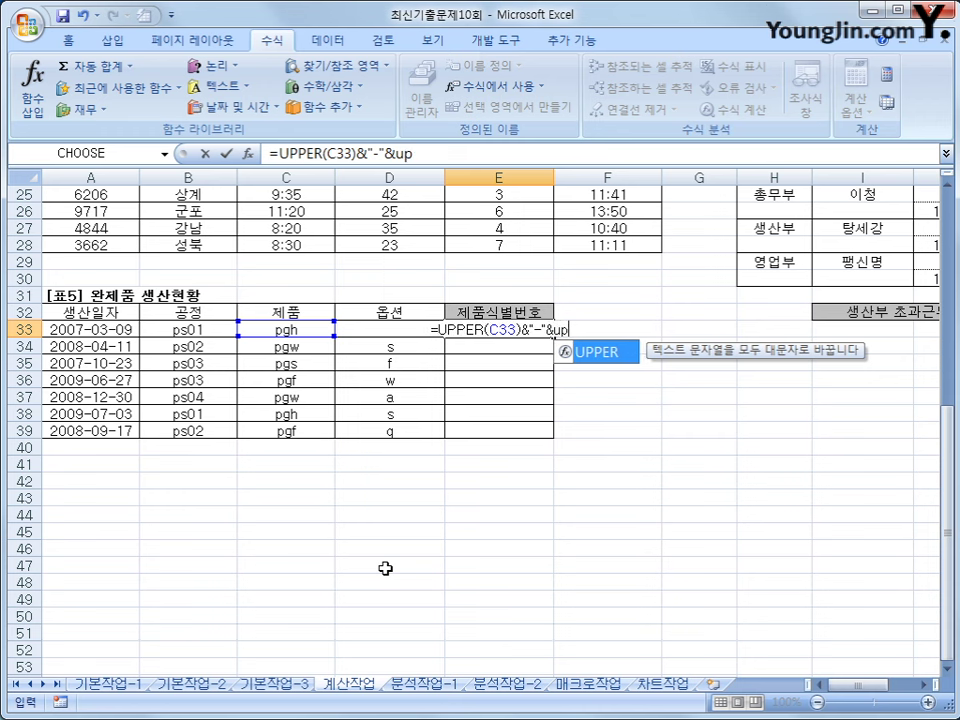
key("Tab")
key("Left")
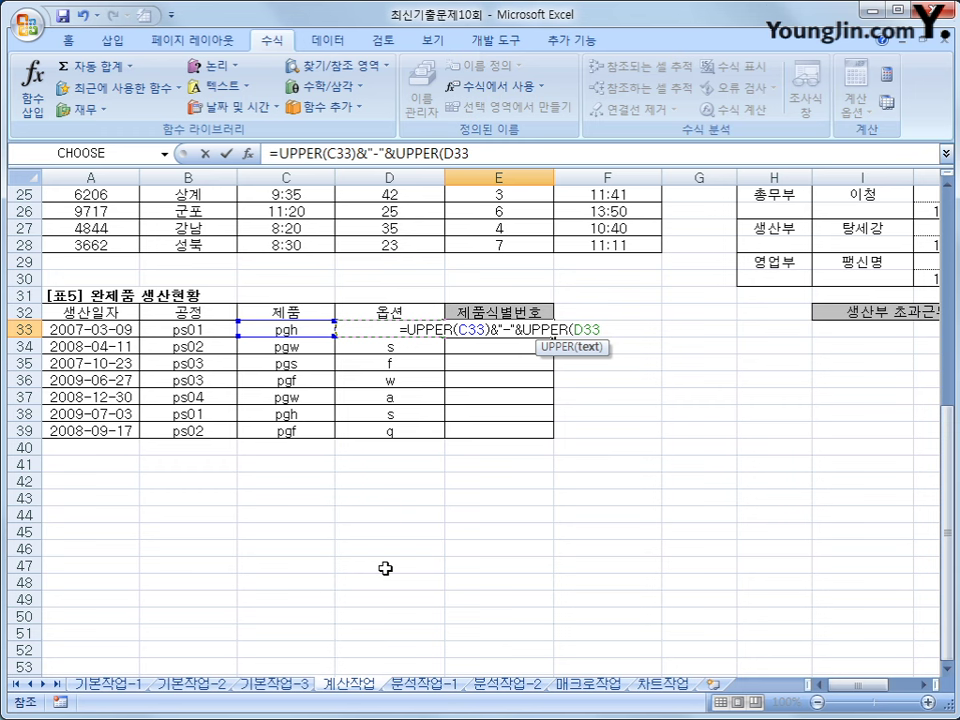
type(")")
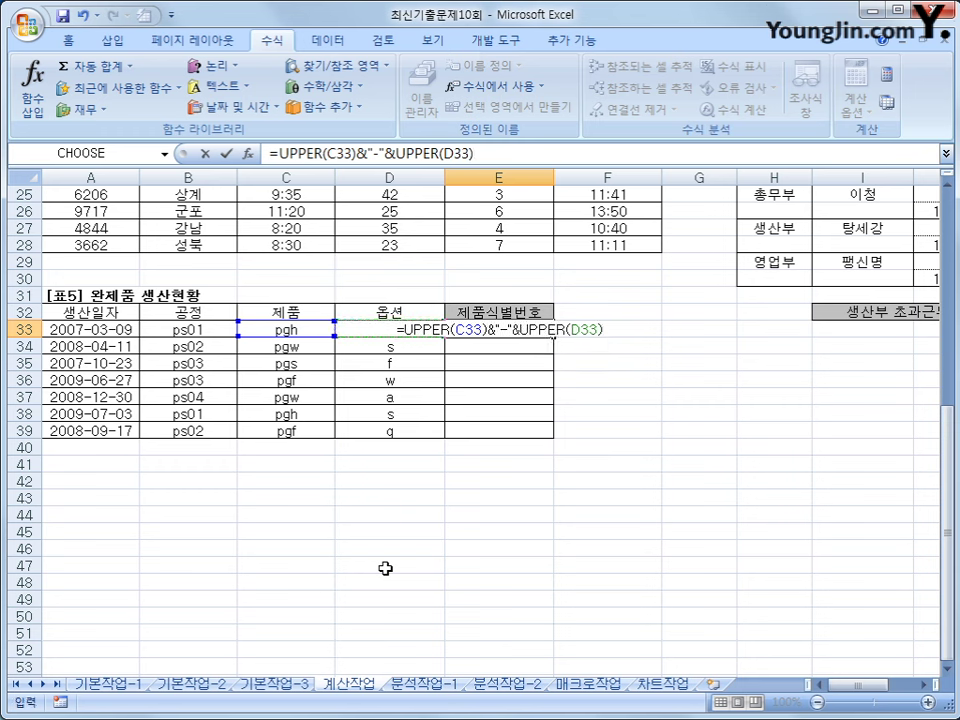
type("&")
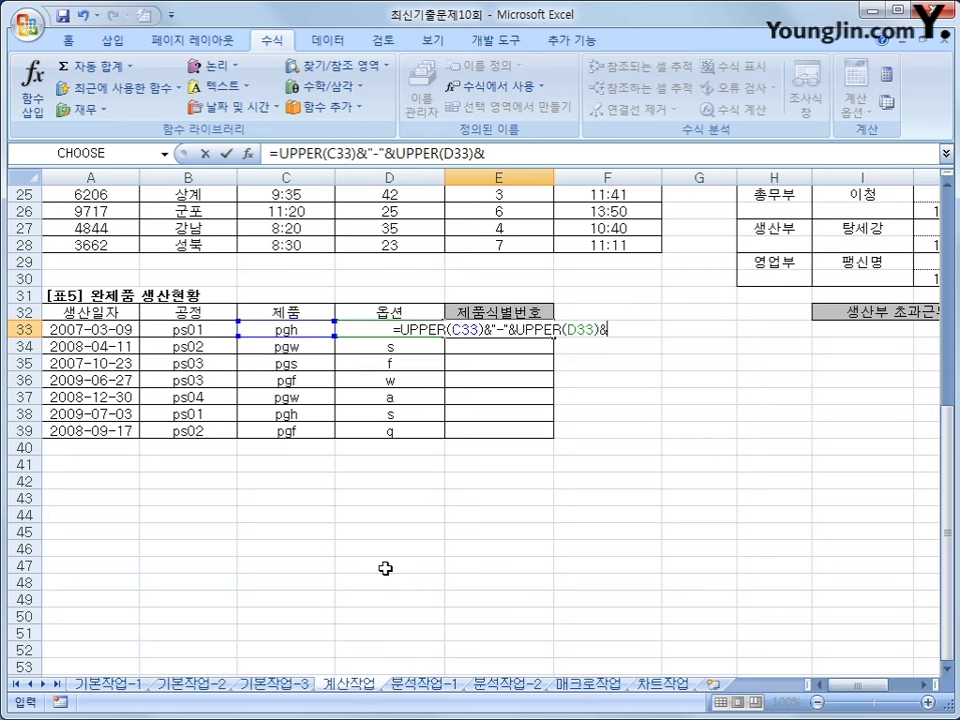
type("\"-\"")
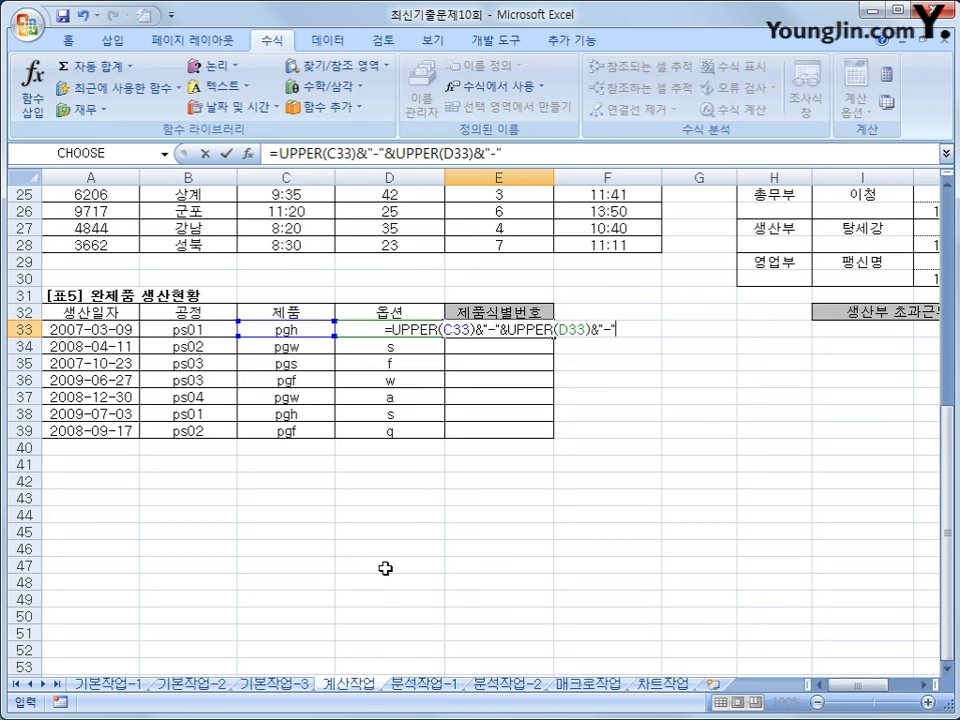
Append &RIGHT(B33,1) to the 제품식별번호 formula in E33 to add the last character of 공정
type("&")
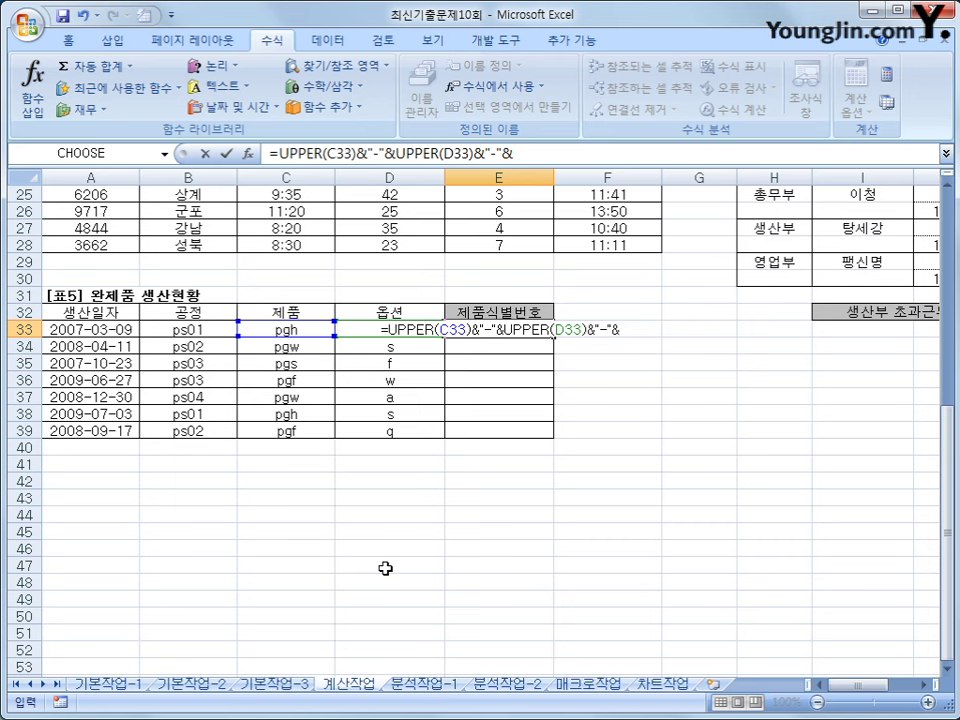
type("ri")
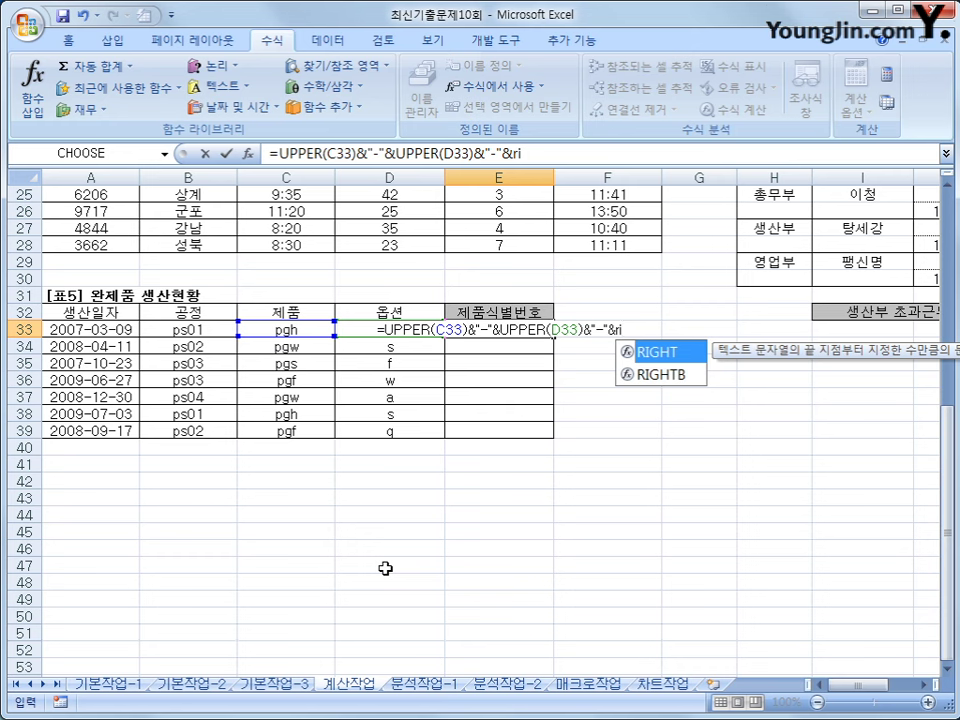
key("Tab")
key("Left")
key("Left")
key("Left")
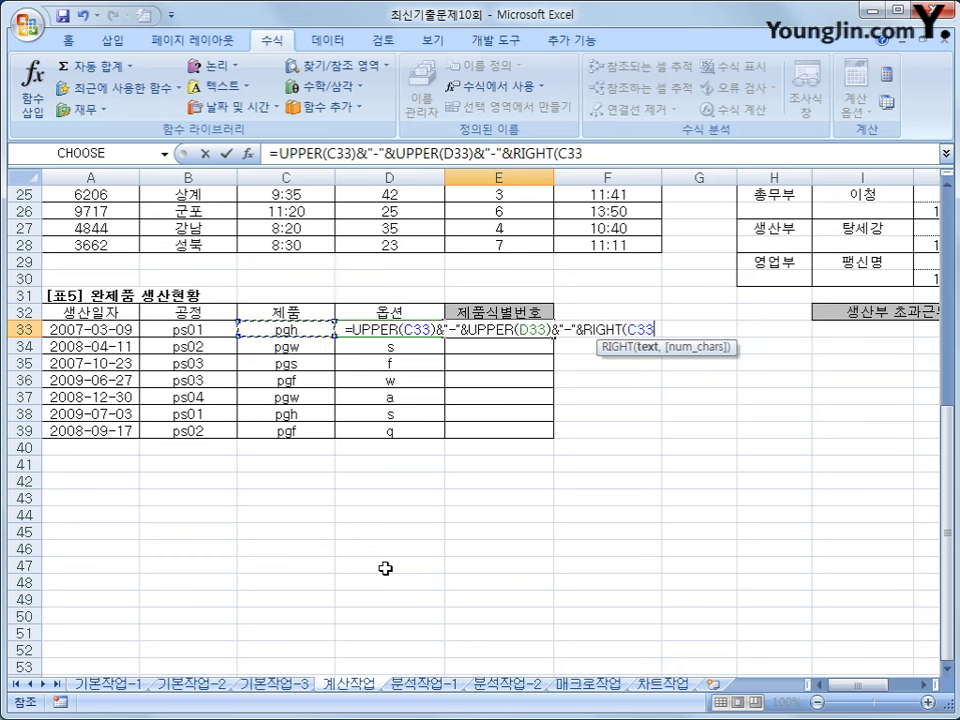
type(",")
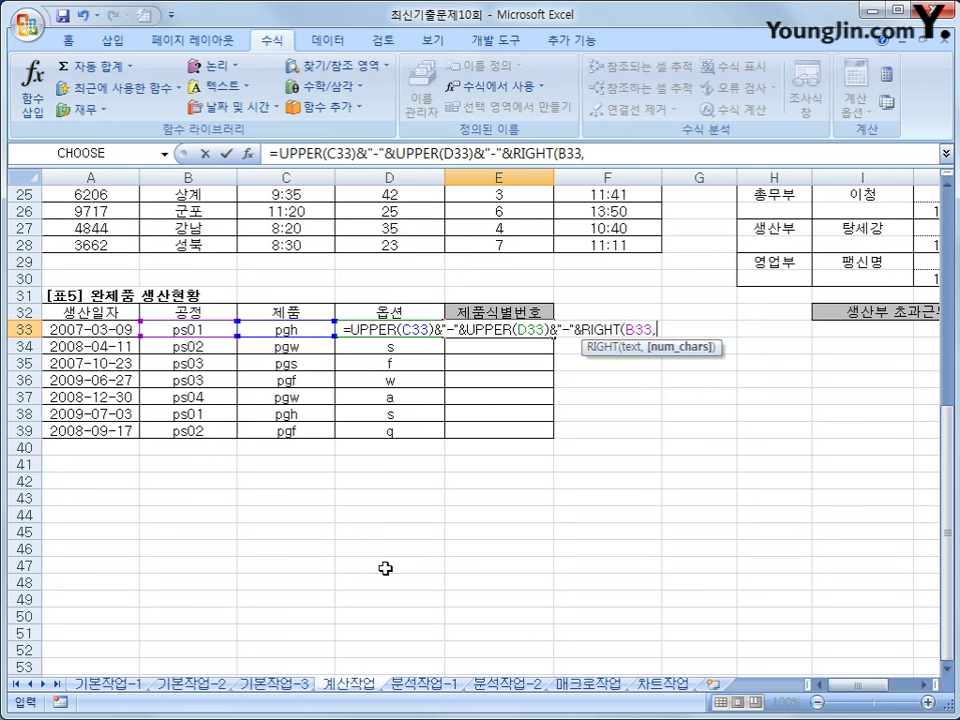
type("1)")
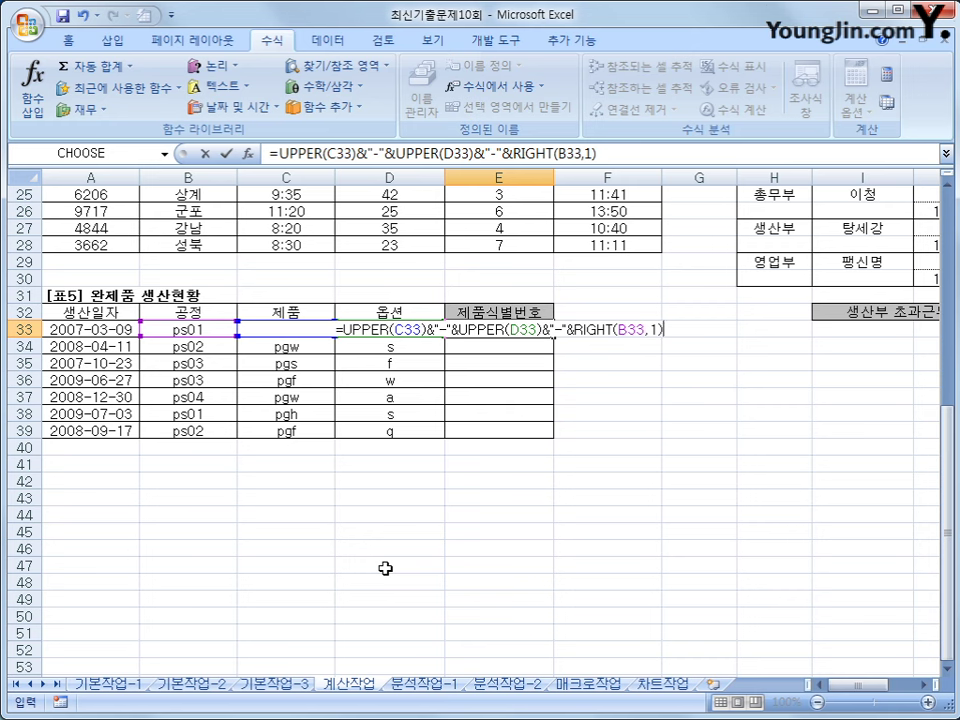
Commit the 제품식별번호 formula in E33 and fill it down through E39
key("Return")
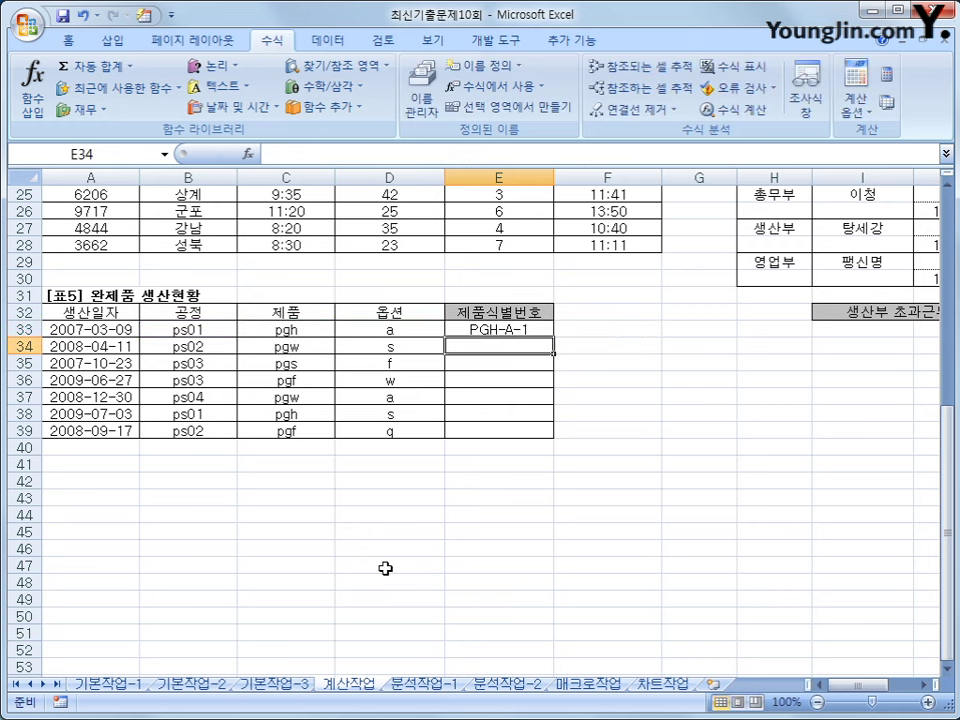
left_click(484, 329)
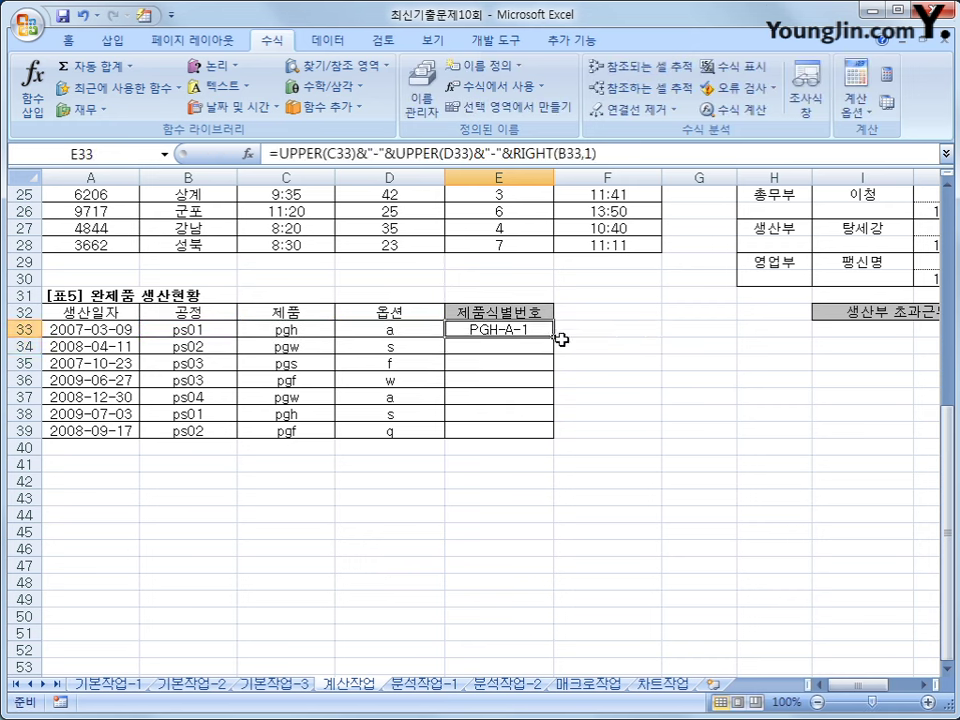
left_click_drag(552, 336, 553, 439)
left_click(514, 430)
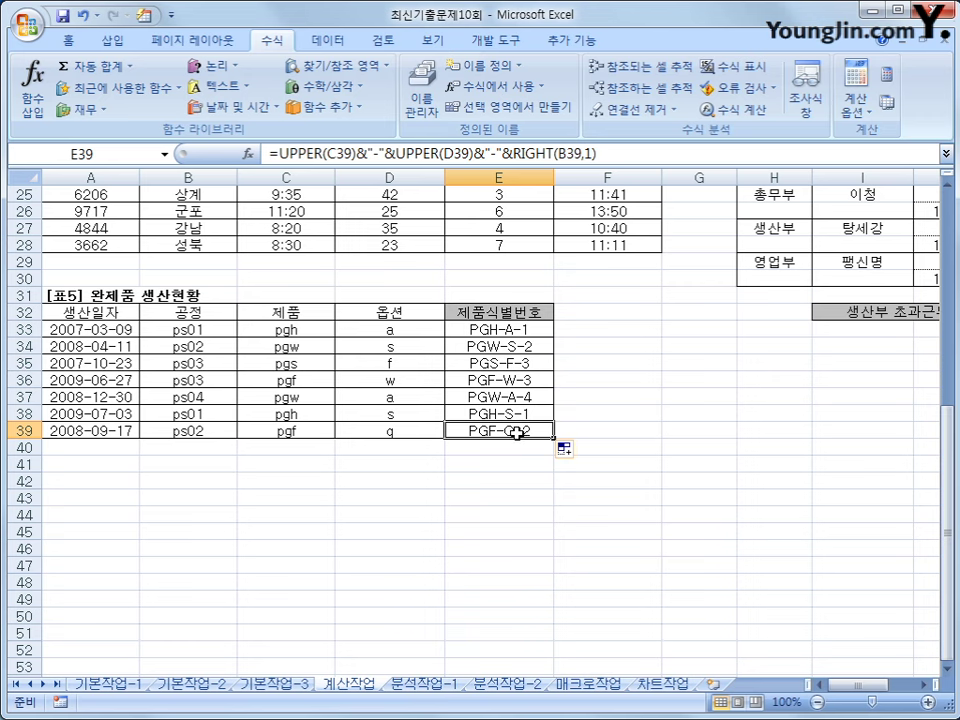
scroll(516, 432, "up", 8)
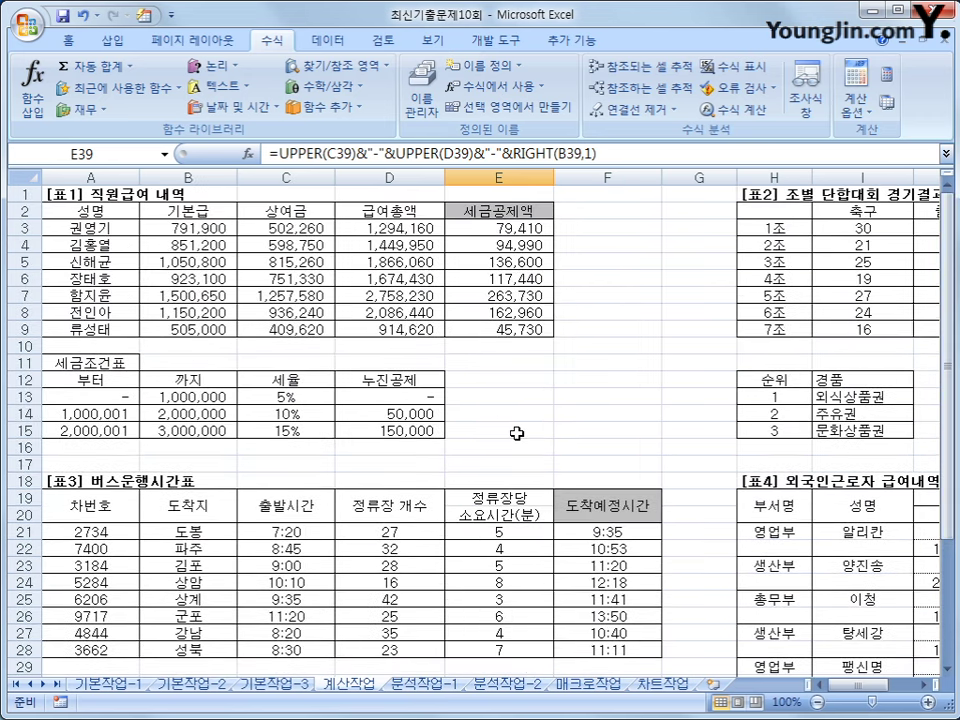
On the 분석작업-1 sheet, sort the 차량운송현황 table by 거래처 in ascending order
left_click(417, 685)
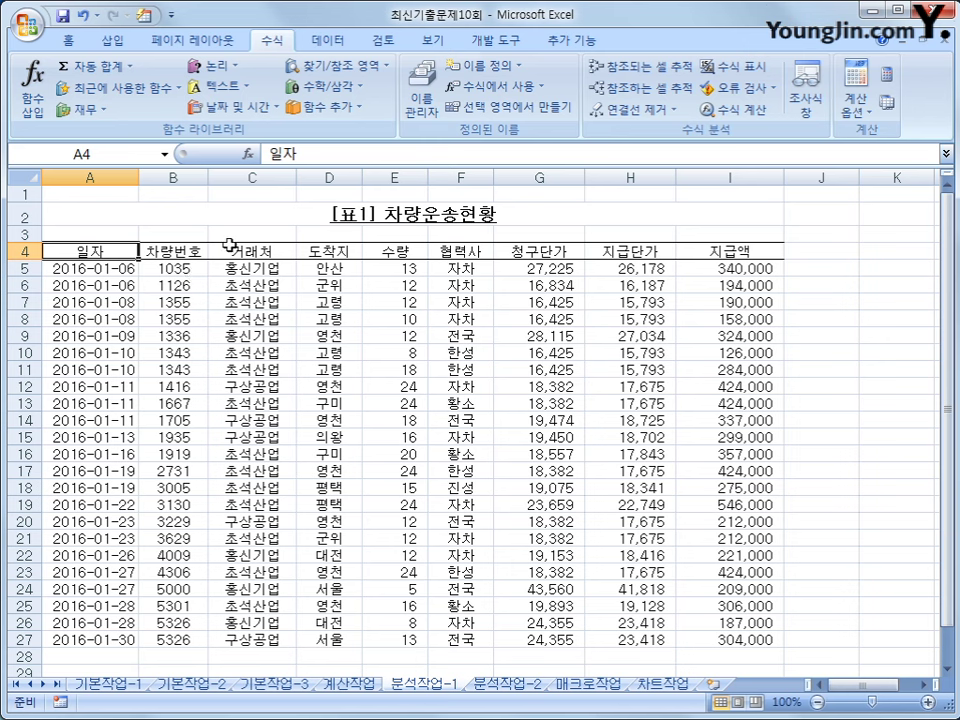
left_click(236, 251)
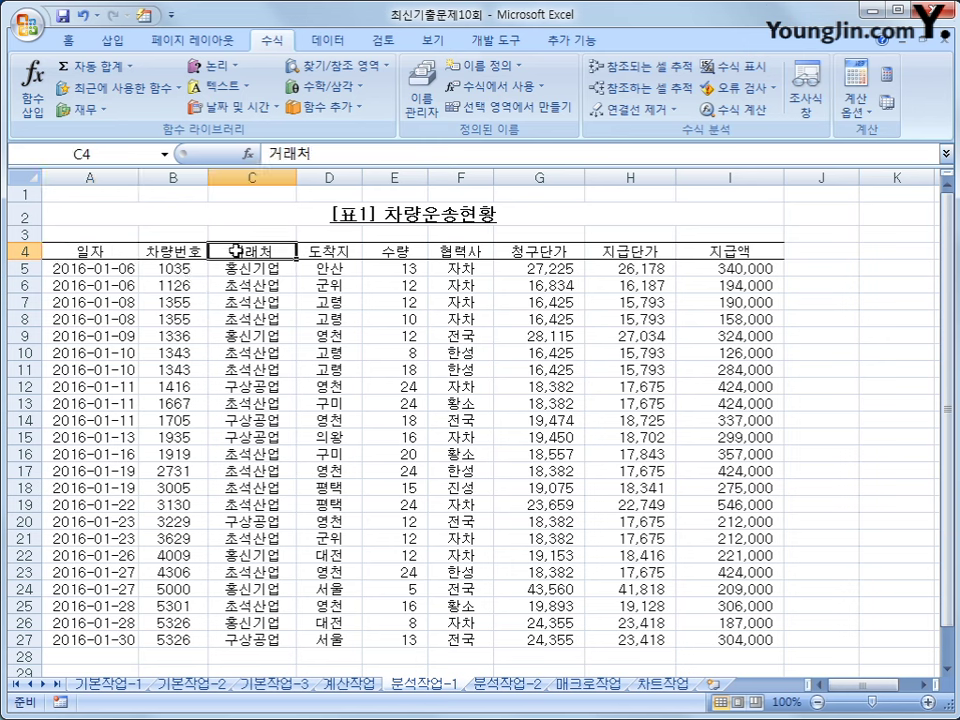
left_click(246, 319)
left_click(246, 451)
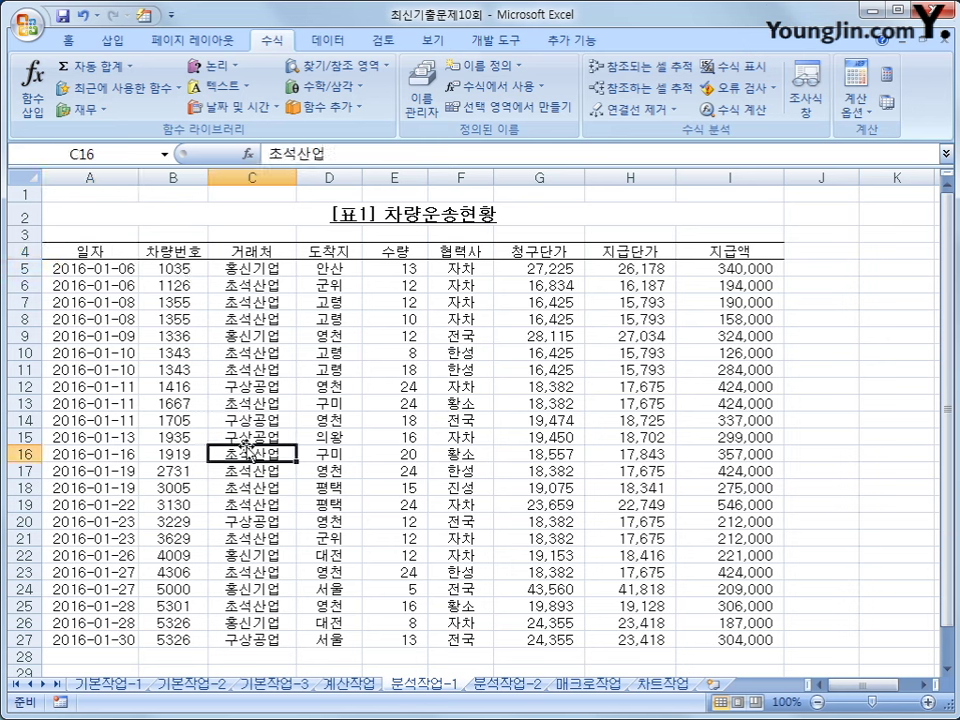
left_click(328, 40)
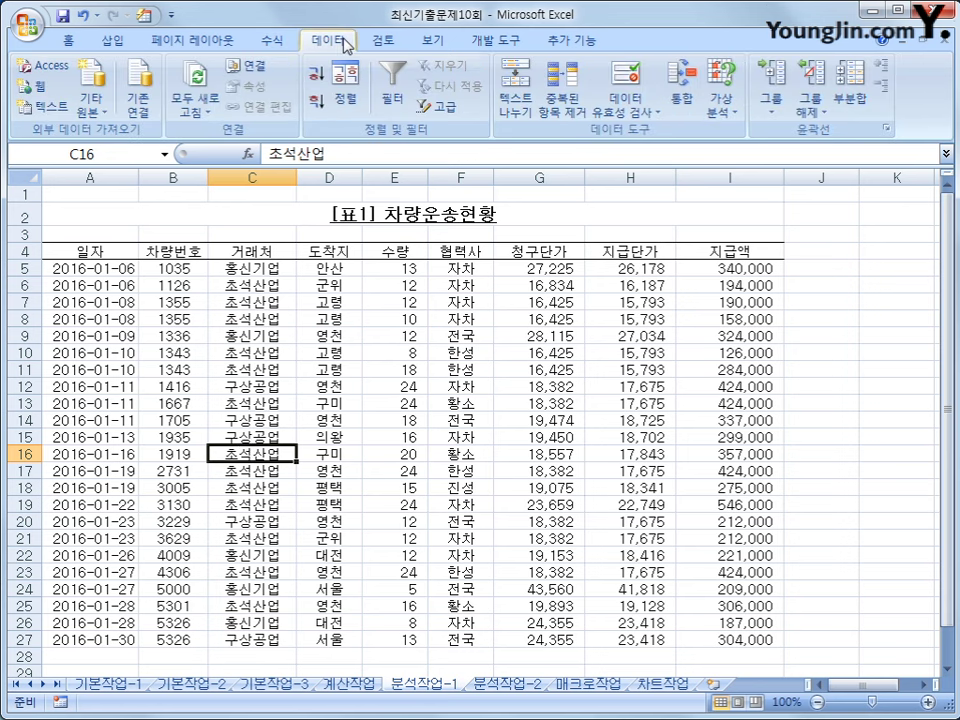
left_click(318, 74)
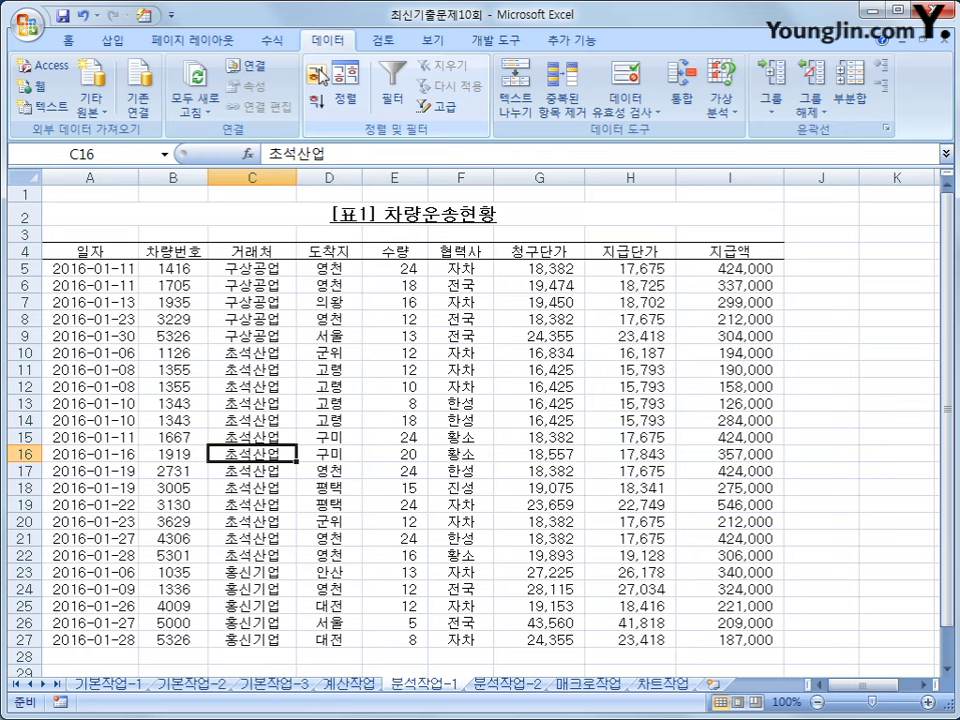
Add a subtotal to the 차량운송현황 table grouped by 거래처, using 합계 on 수량 only
left_click(855, 100)
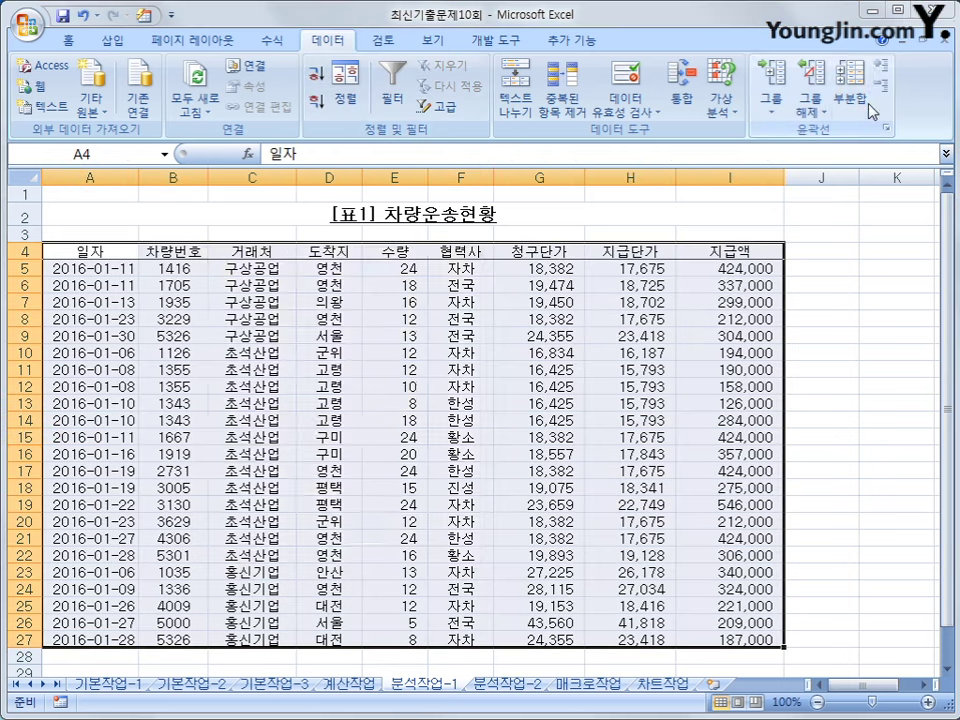
left_click_drag(323, 274, 618, 256)
left_click(582, 292)
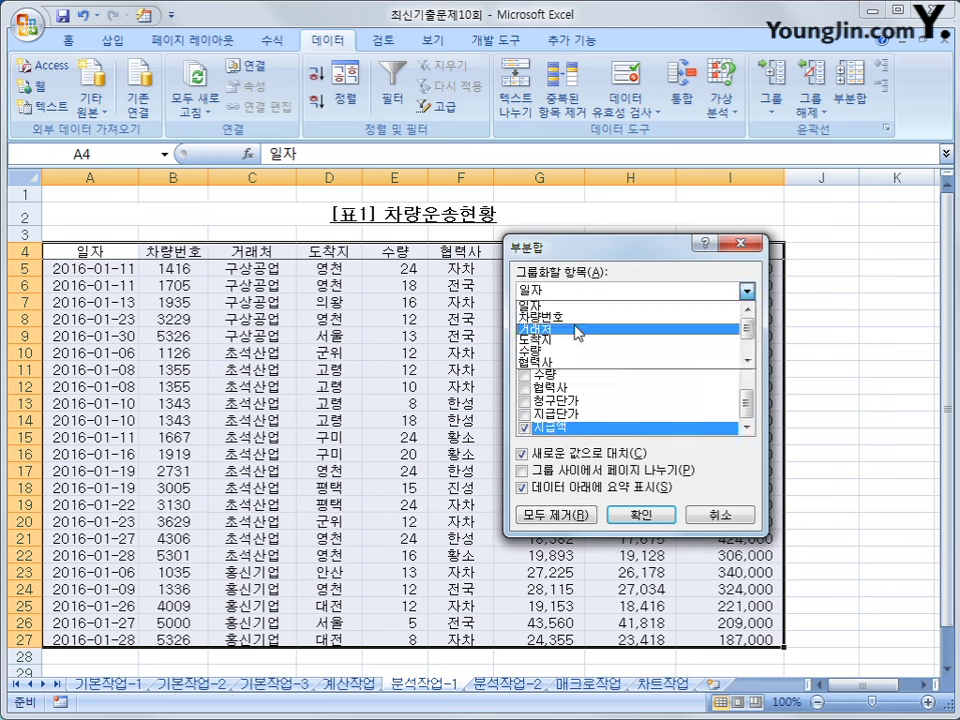
left_click(578, 329)
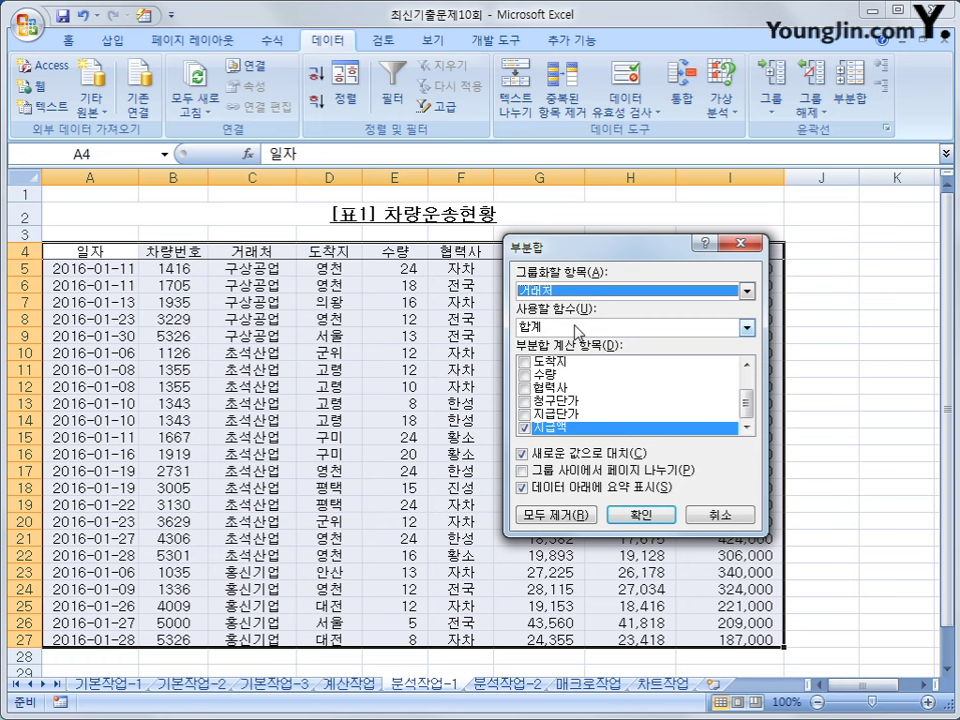
left_click(523, 429)
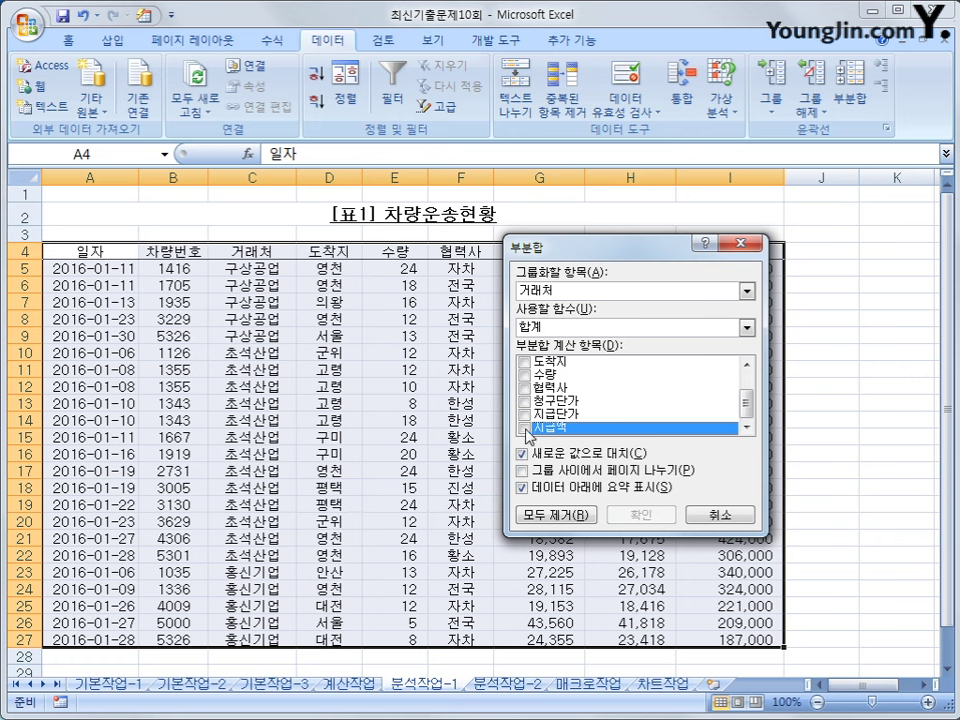
left_click(525, 376)
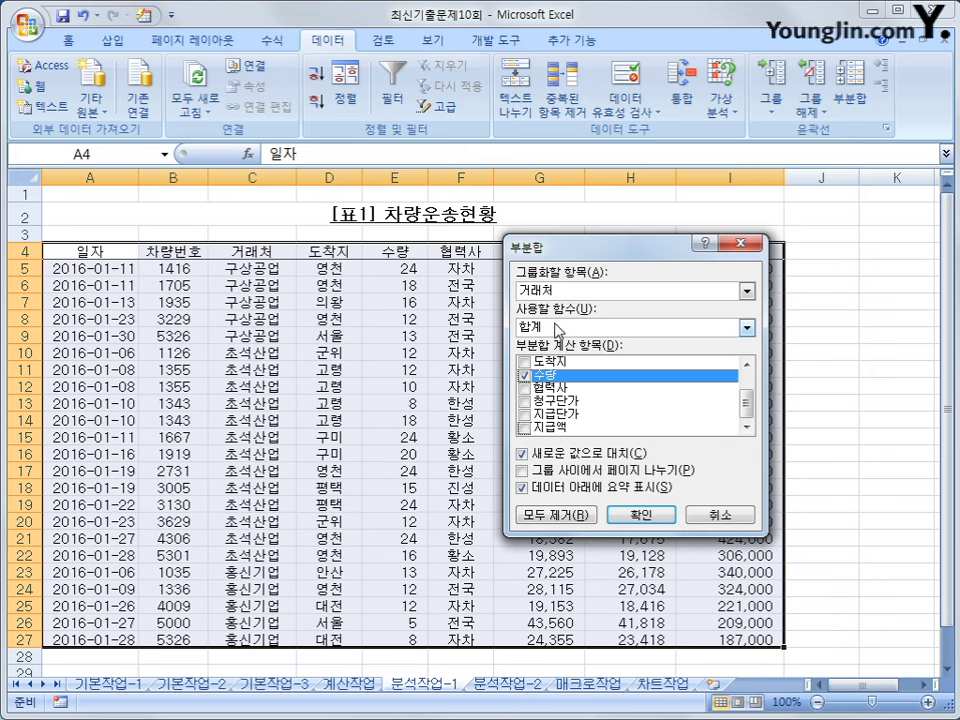
left_click(648, 516)
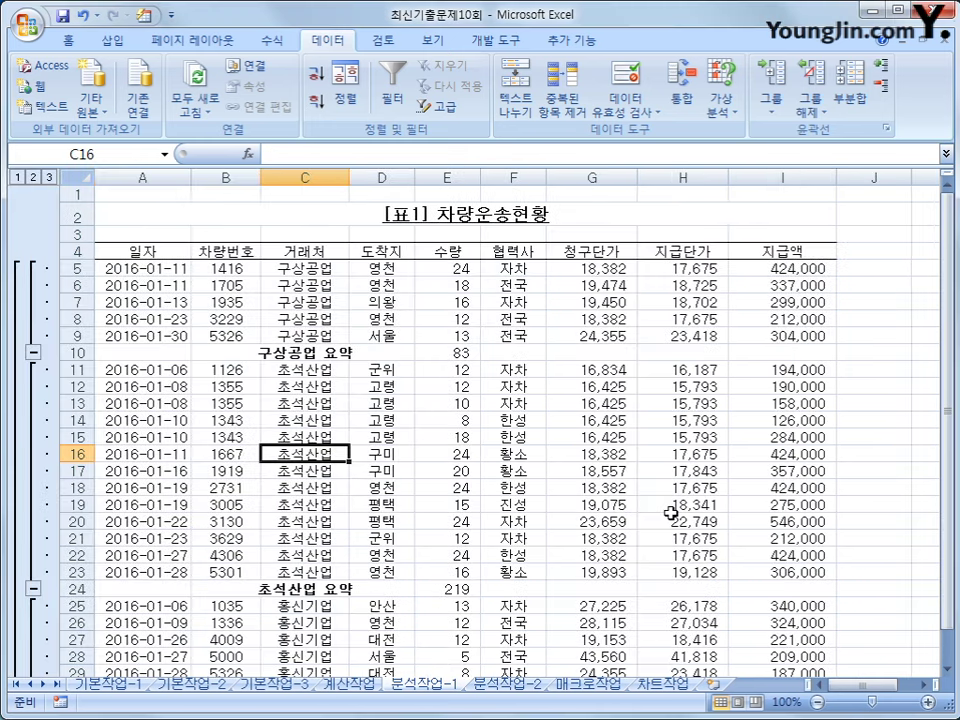
Add a second subtotal by 거래처 using 평균 on 지급액 only, with 새로운 값으로 대치 turned off
left_click(848, 97)
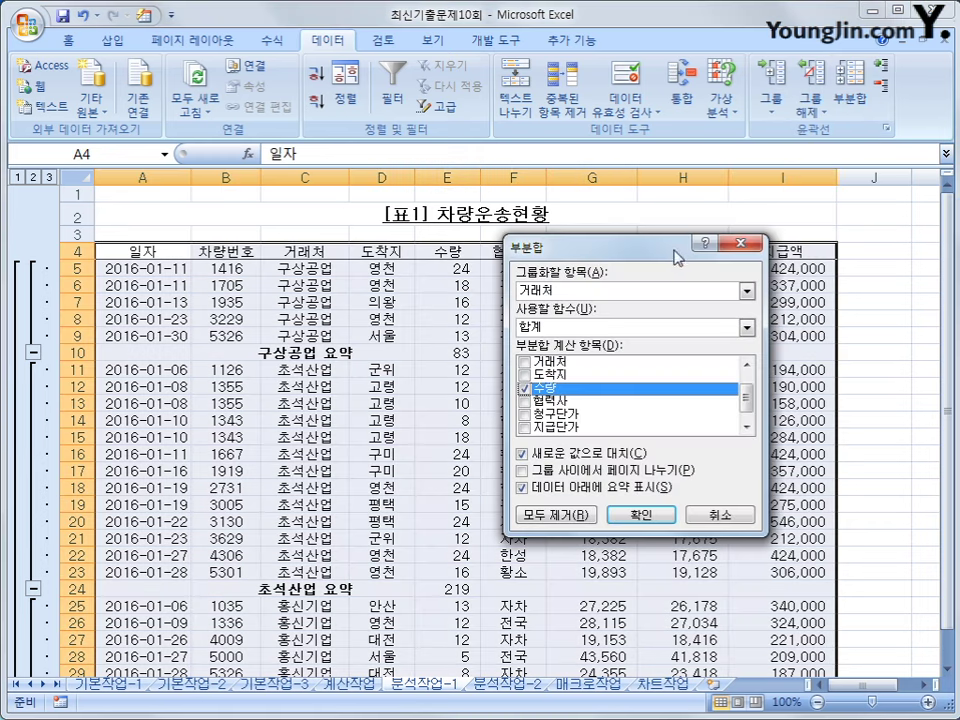
left_click(524, 389)
left_click(745, 415)
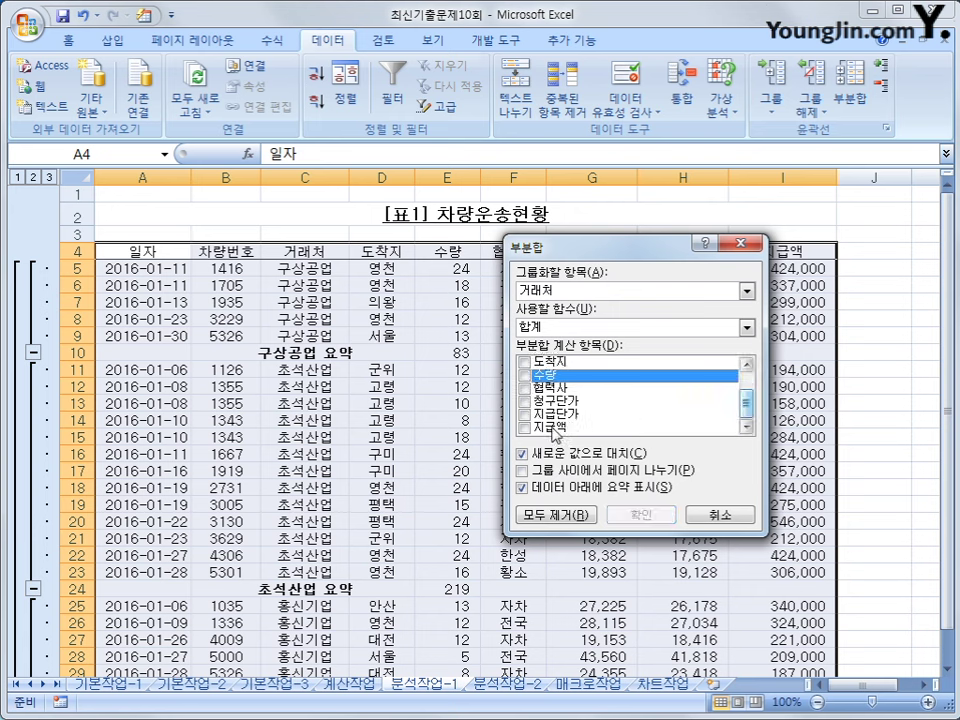
left_click(527, 432)
left_click(557, 328)
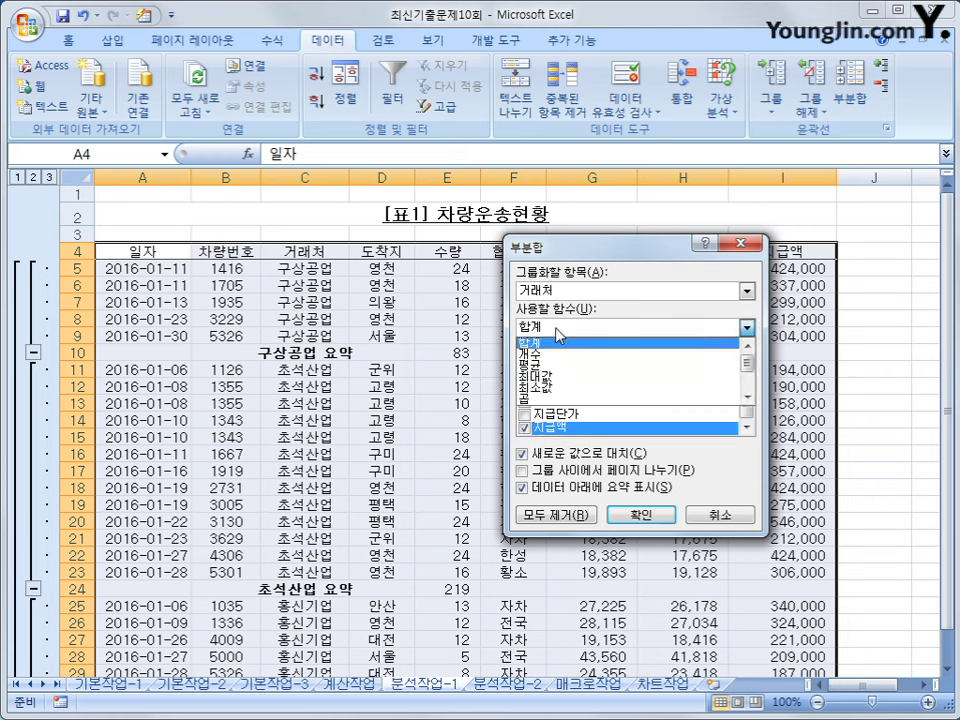
left_click(559, 368)
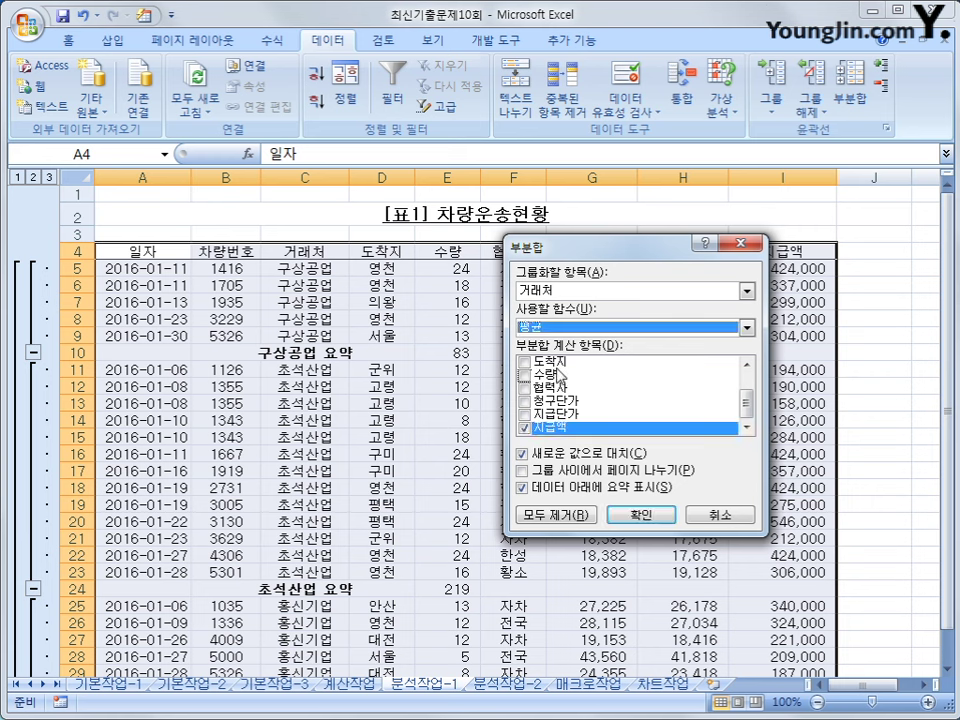
left_click(568, 458)
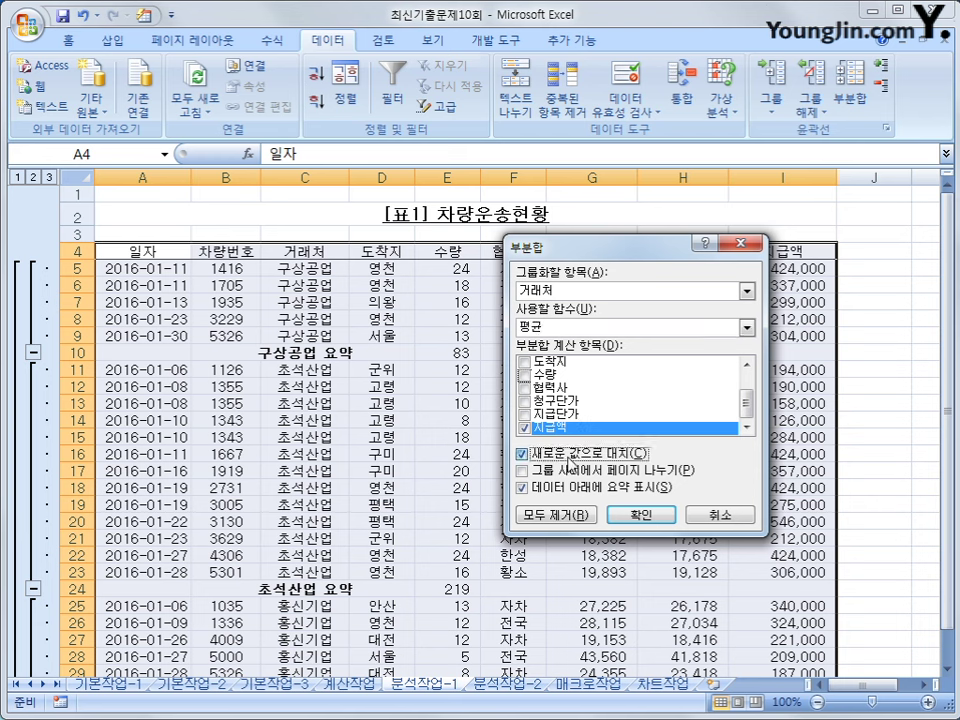
left_click(564, 463)
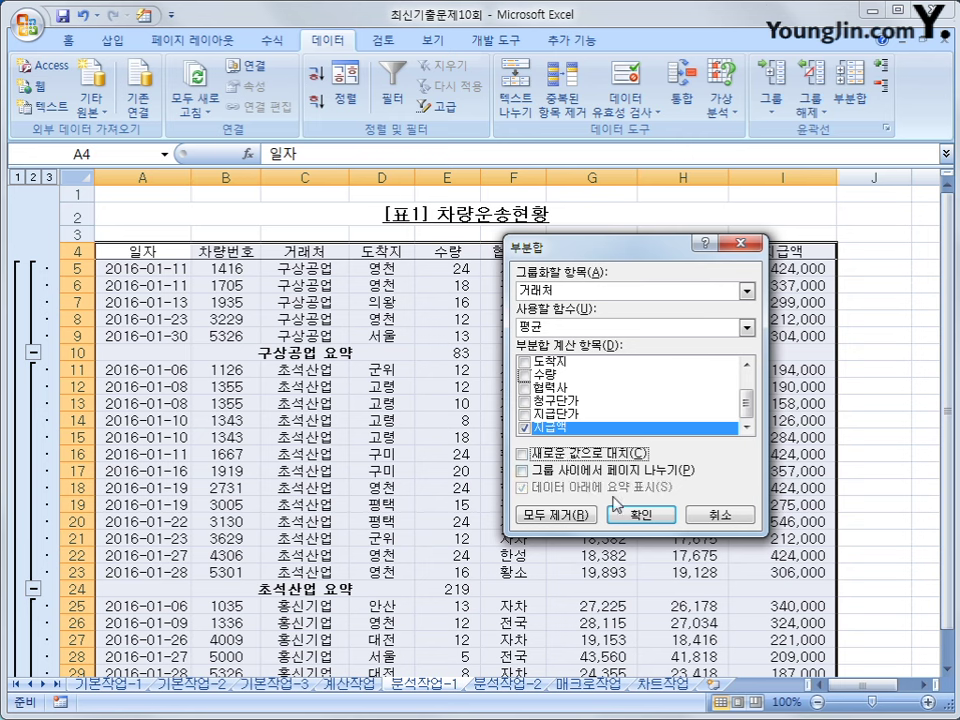
left_click(643, 524)
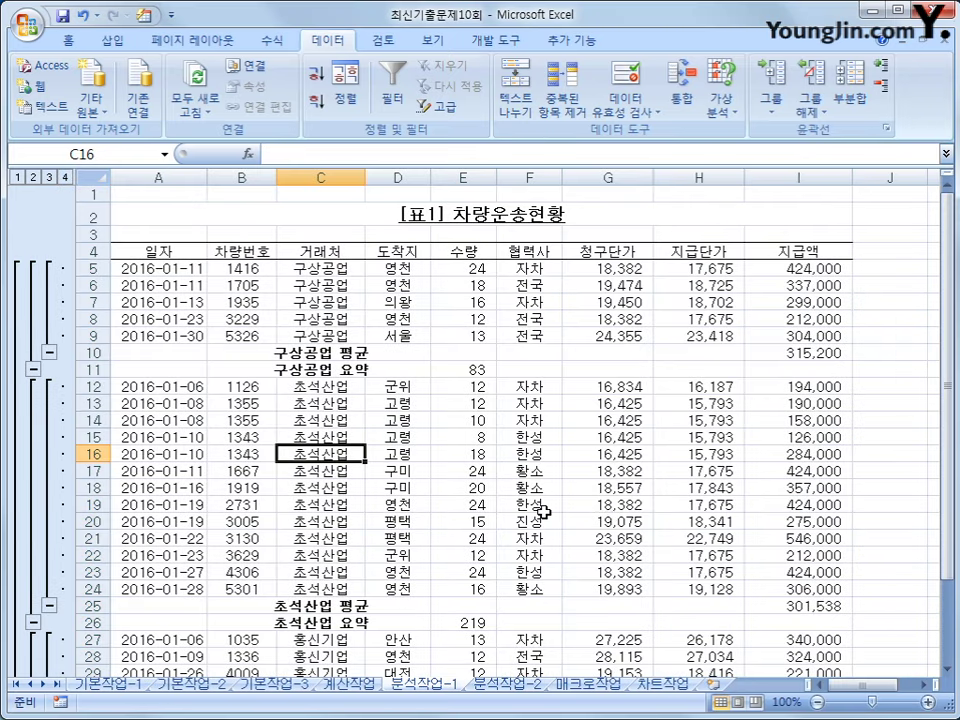
On the 분석작업-2 sheet, define the name 연평균성장률 for cell D13
left_click(503, 686)
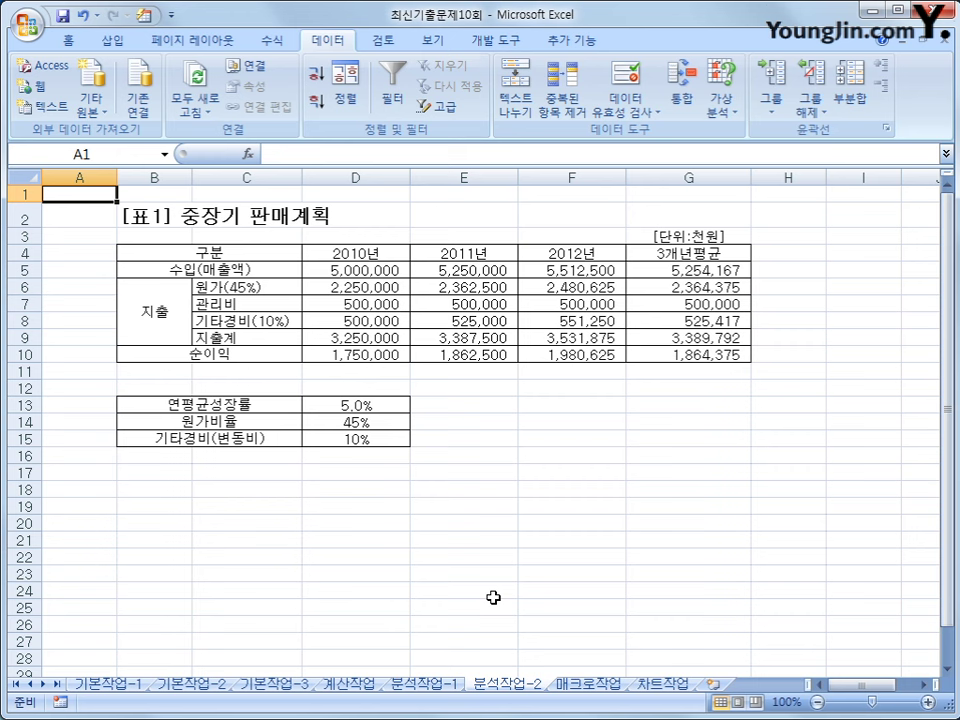
left_click(368, 403)
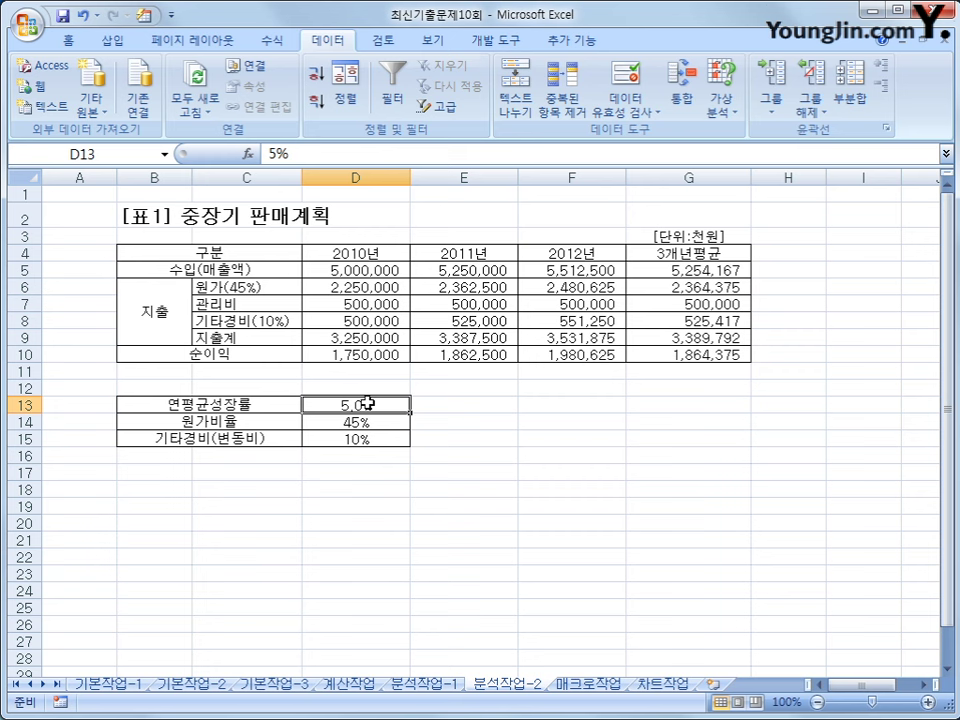
left_click(128, 149)
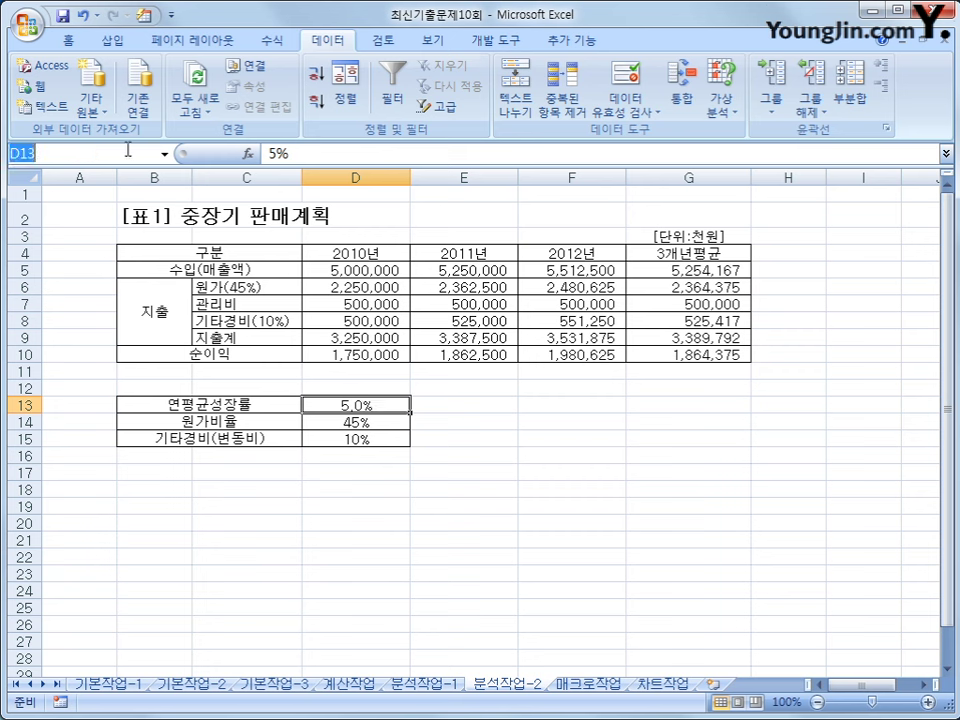
type("dus")
key("BackSpace")
key("BackSpace")
key("BackSpace")
type("연평균")
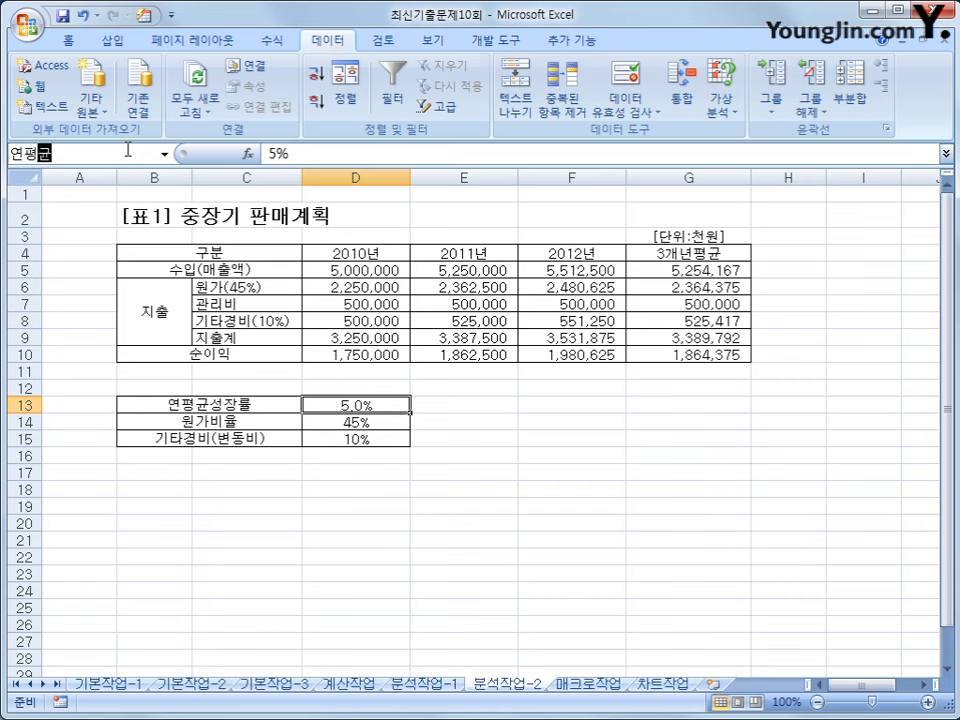
type("성장률")
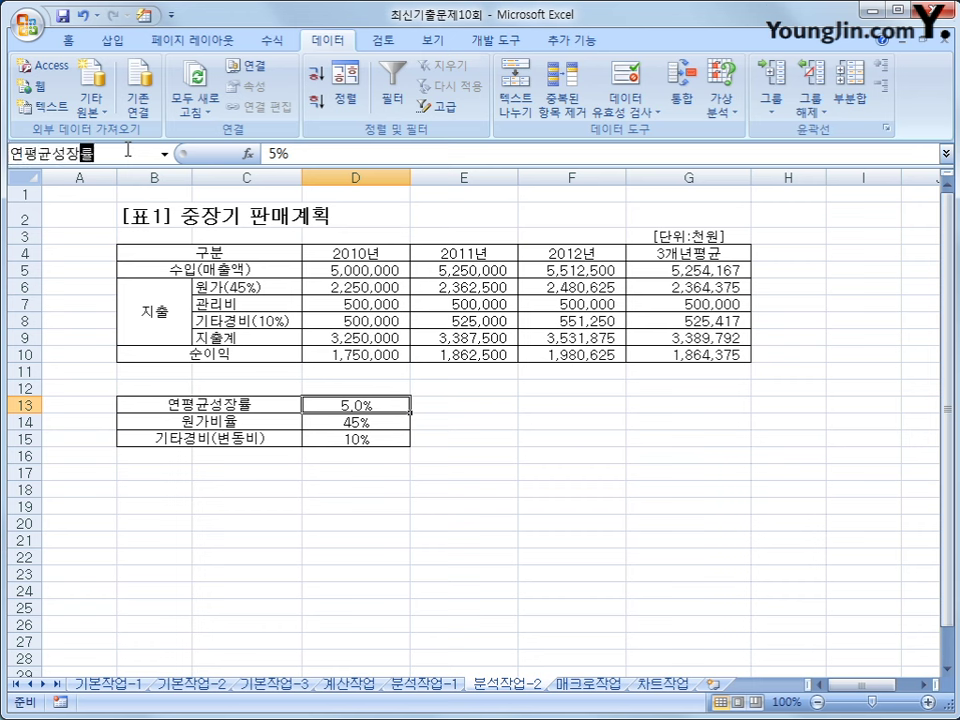
key("Return")
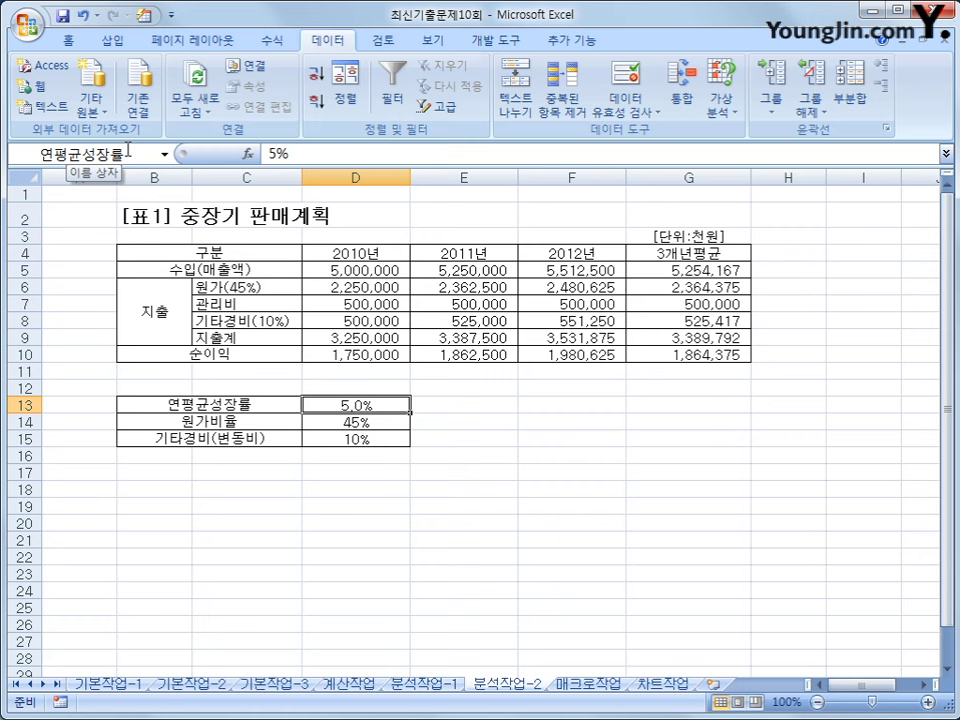
Define the name 원가비율 for cell D14
left_click(335, 422)
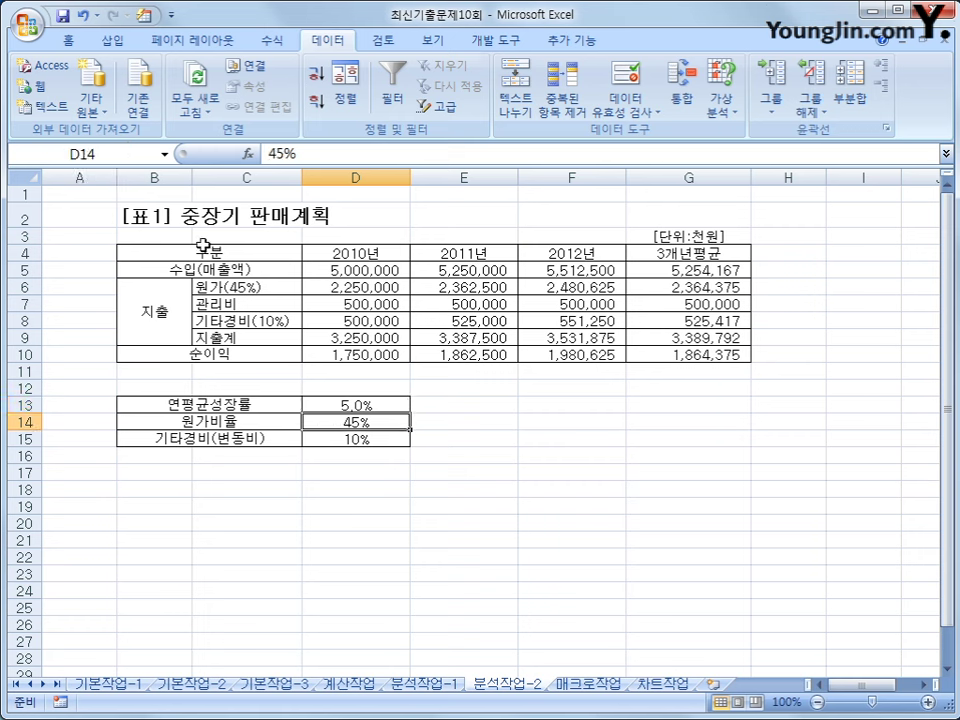
left_click(119, 154)
type("원ㄱ")
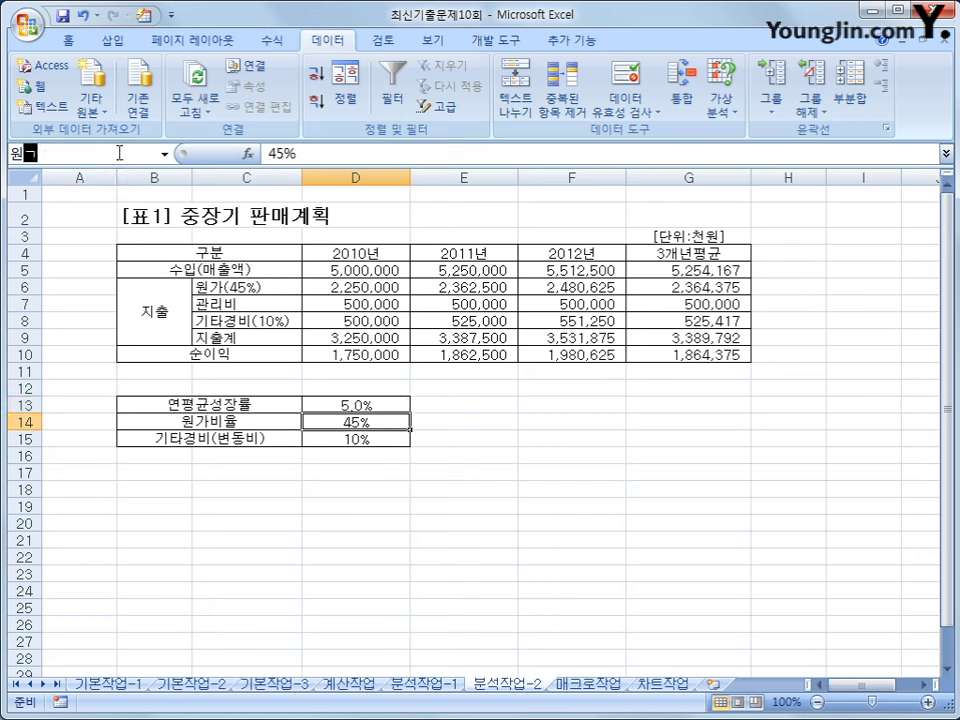
type("가비율")
key("Return")
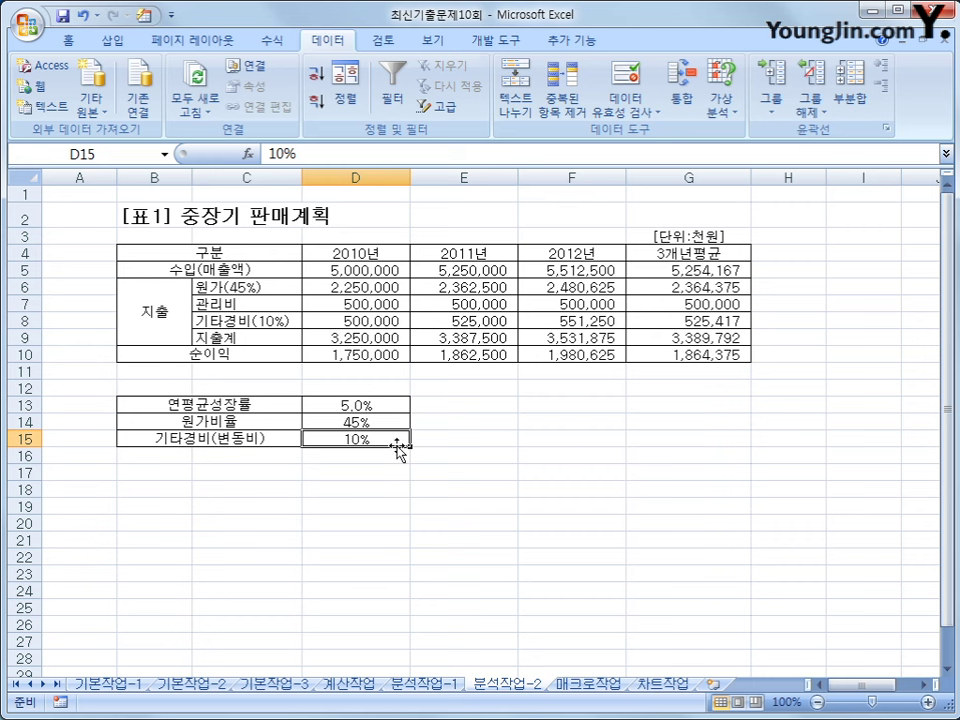
Define the name 기타경비 for cell D15
left_click(110, 154)
type("기타경비")
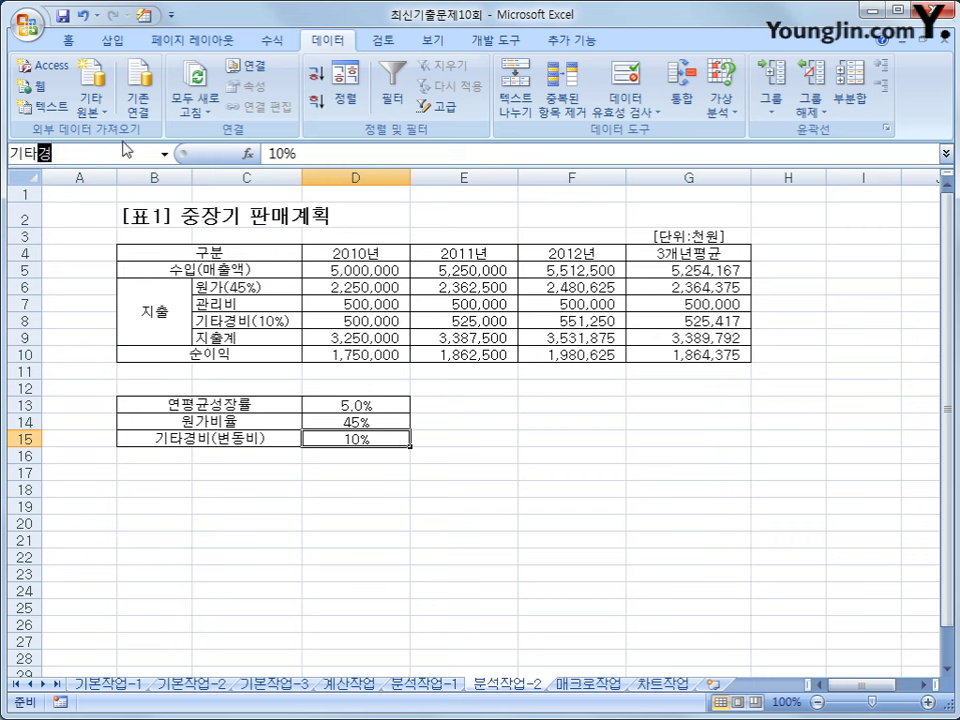
key("Return")
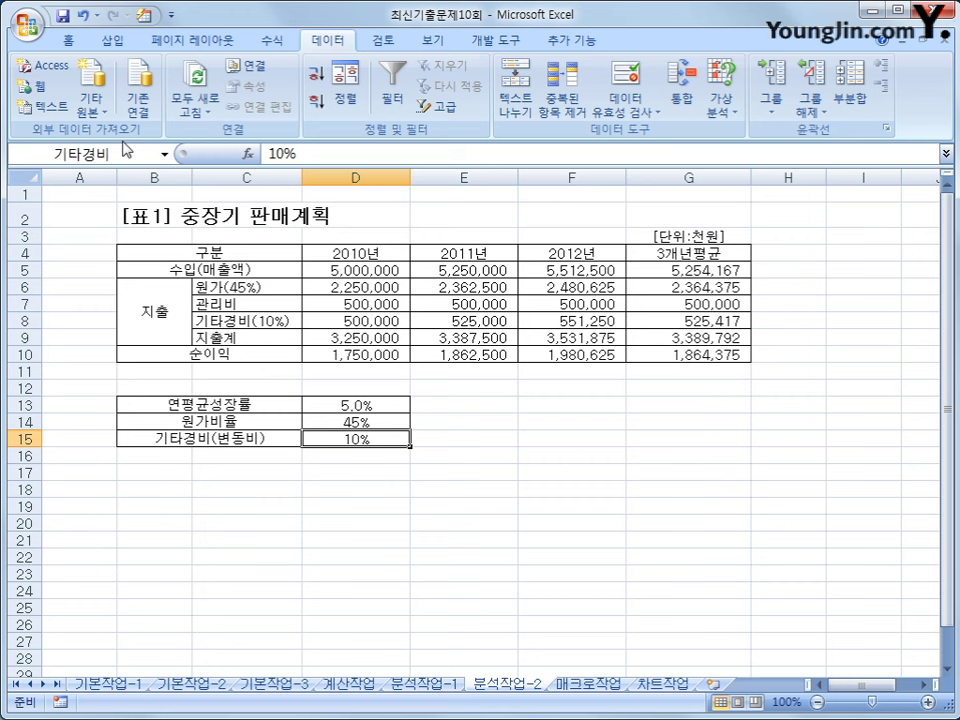
Define the name 순이익평균 for cell G10, the 3개년평균 of 순이익
left_click(677, 355)
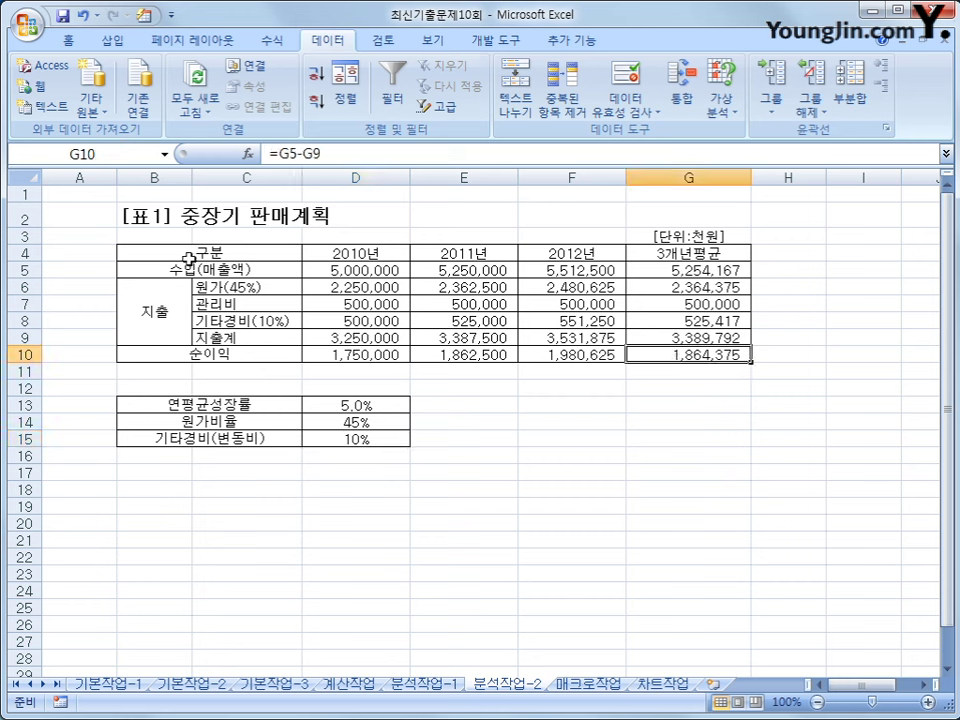
left_click(101, 156)
type("순이익평ㄱ")
type("ㅠㄴ")
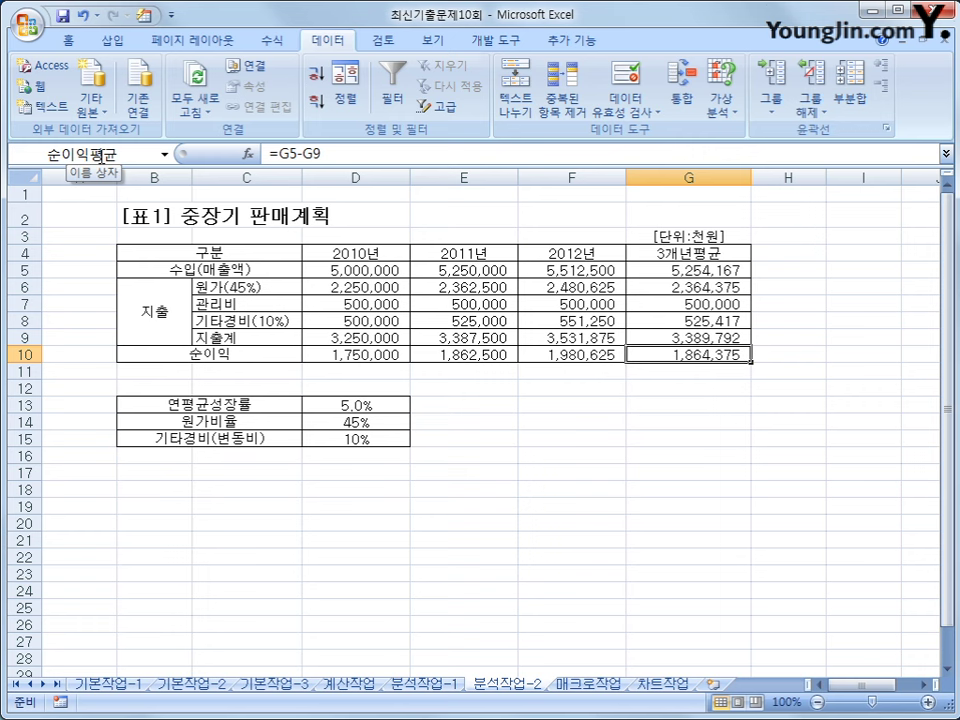
Add a scenario named 이익증가 on 분석작업-2 with D13:D15 as its changing cells
left_click_drag(312, 404, 335, 432)
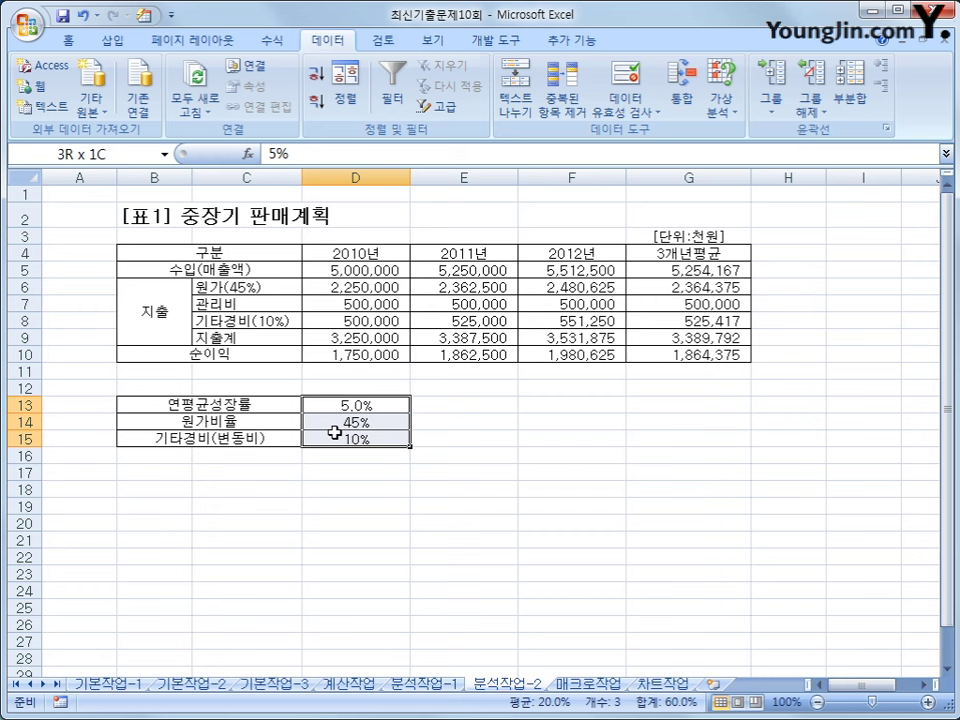
left_click_drag(335, 432, 335, 432)
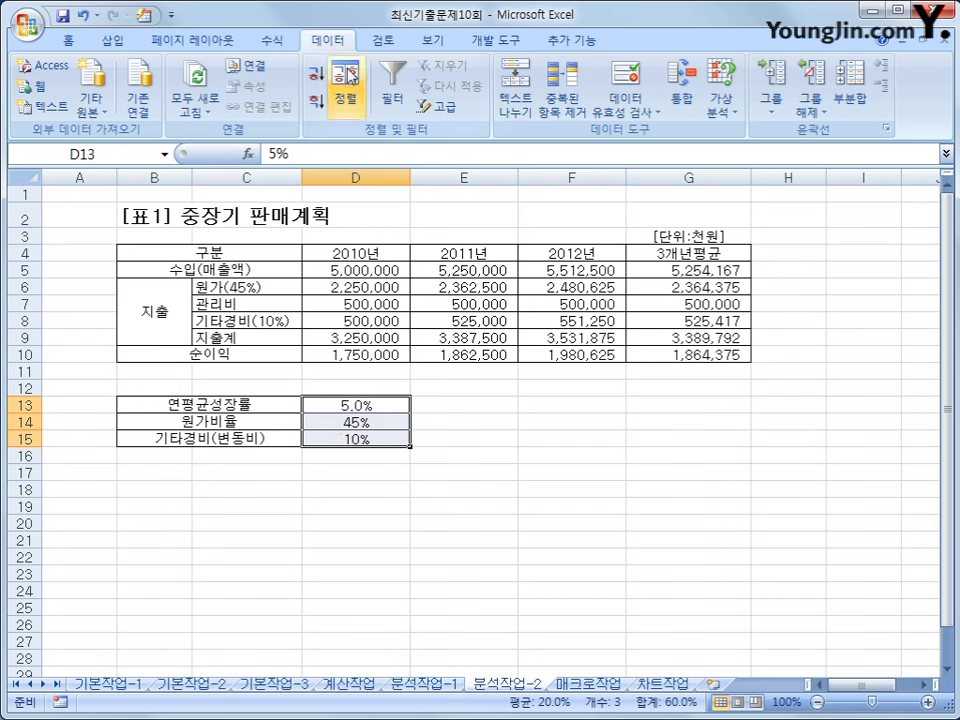
left_click(721, 107)
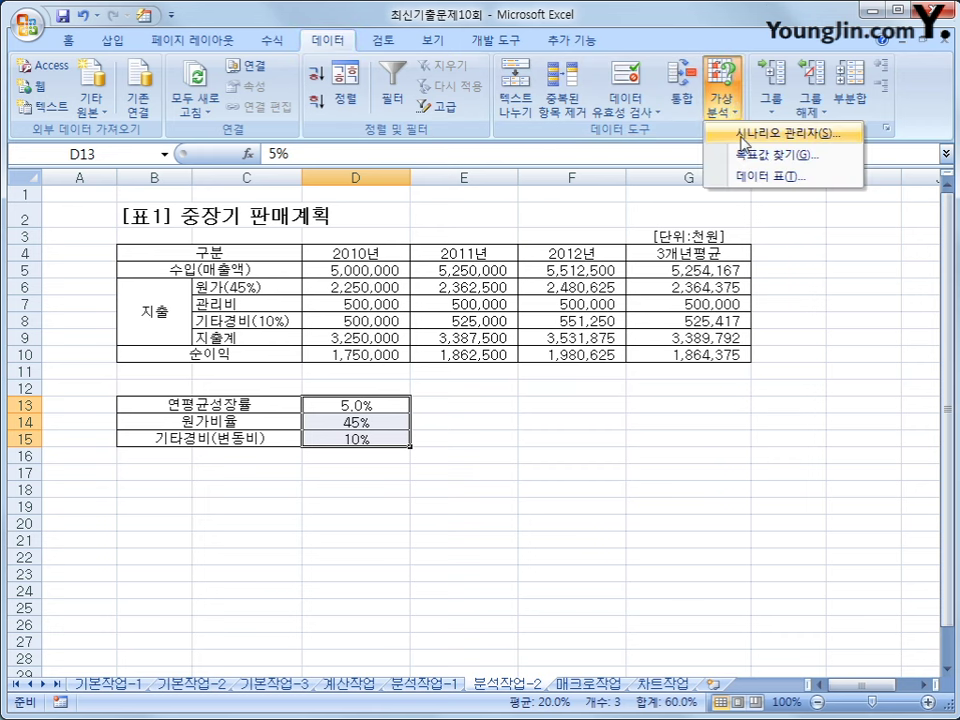
left_click(741, 137)
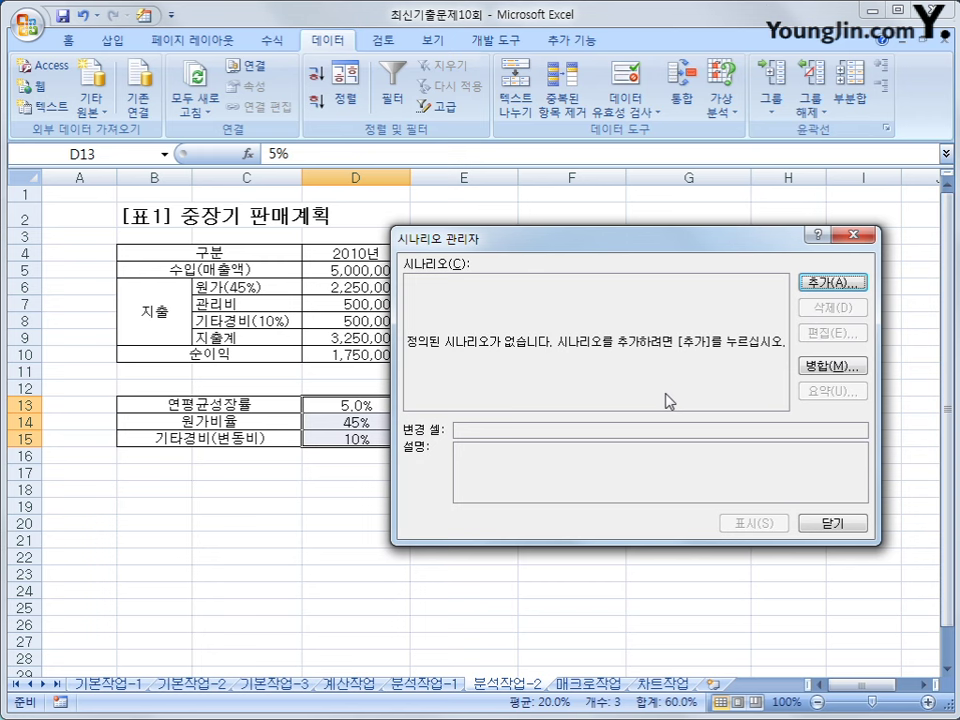
left_click(832, 282)
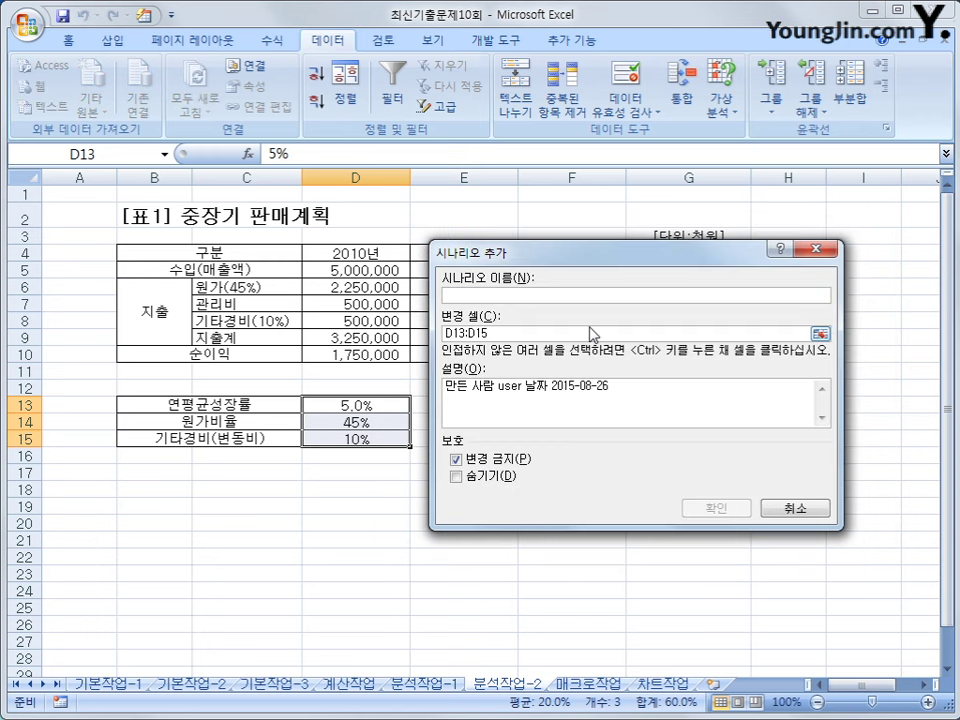
type("성익증가")
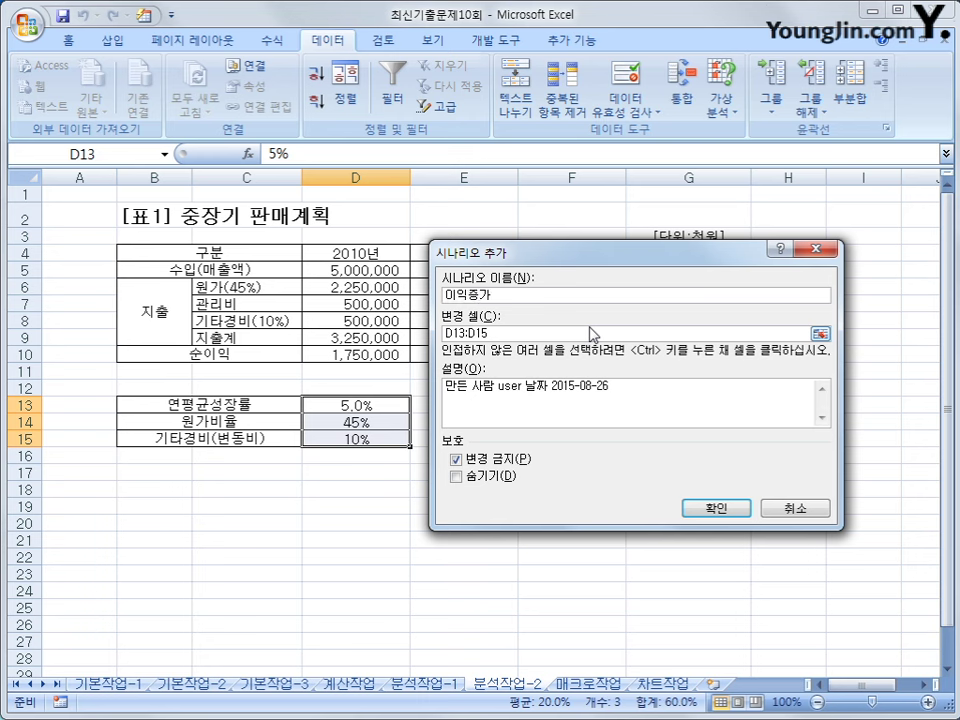
left_click(718, 512)
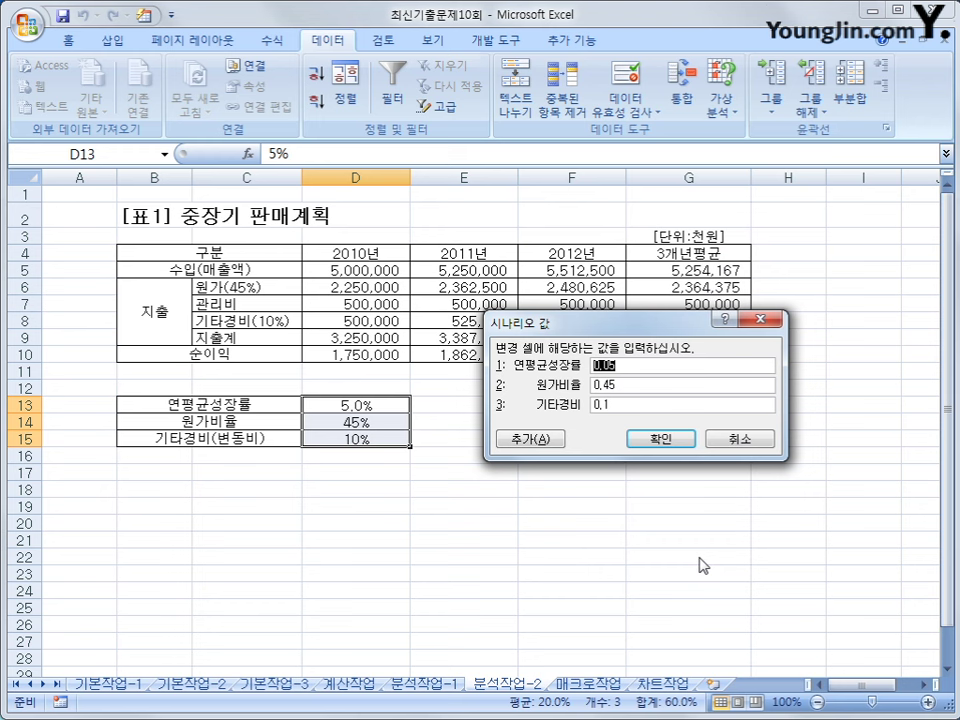
Set the 이익증가 scenario values to 연평균성장률 6%, 원가비율 35% and 기타경비 8%, and continue to another new scenario
type("6%")
key("Tab")
type("35%")
key("Tab")
type("8%")
left_click(529, 440)
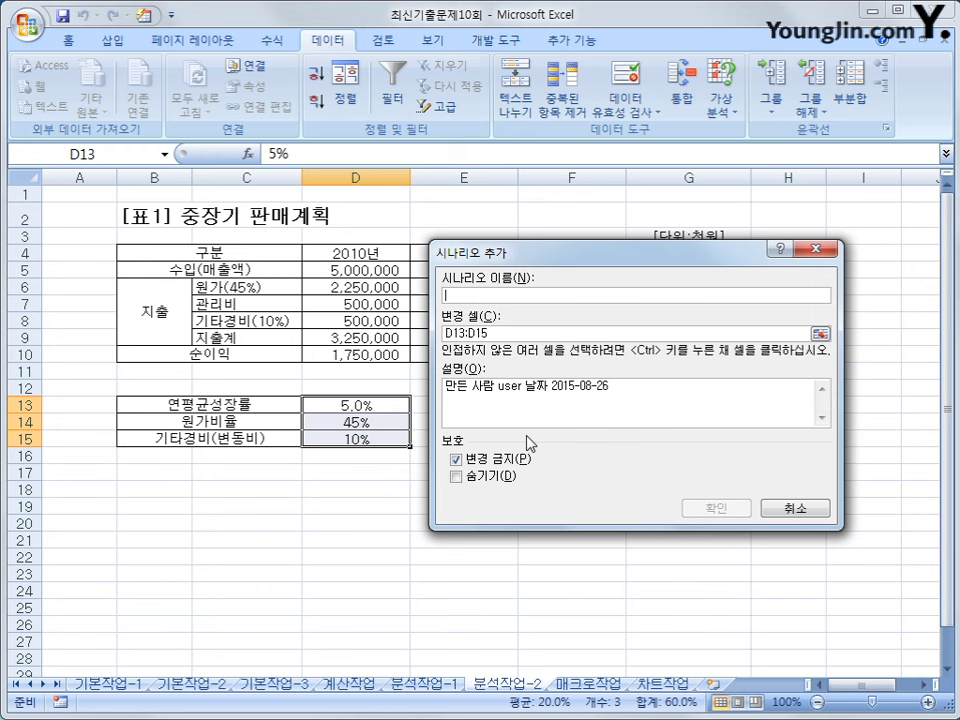
Add a scenario named 이익감소 for D13:D15 with 연평균성장률 4%, 원가비율 55% and 기타경비 12%
type("이익")
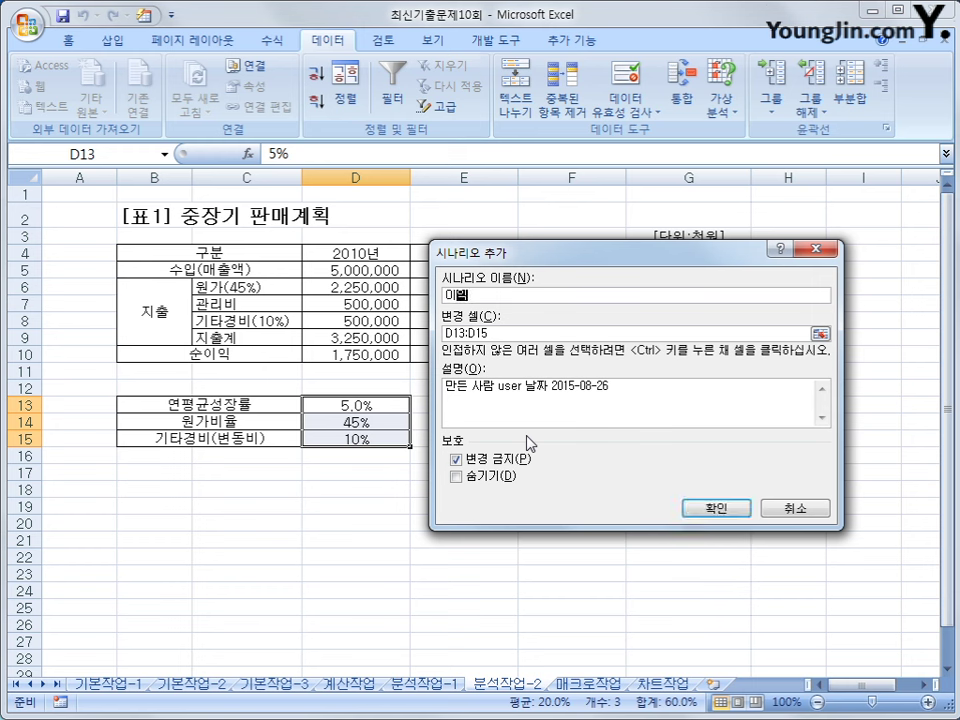
type("률소")
left_click(704, 510)
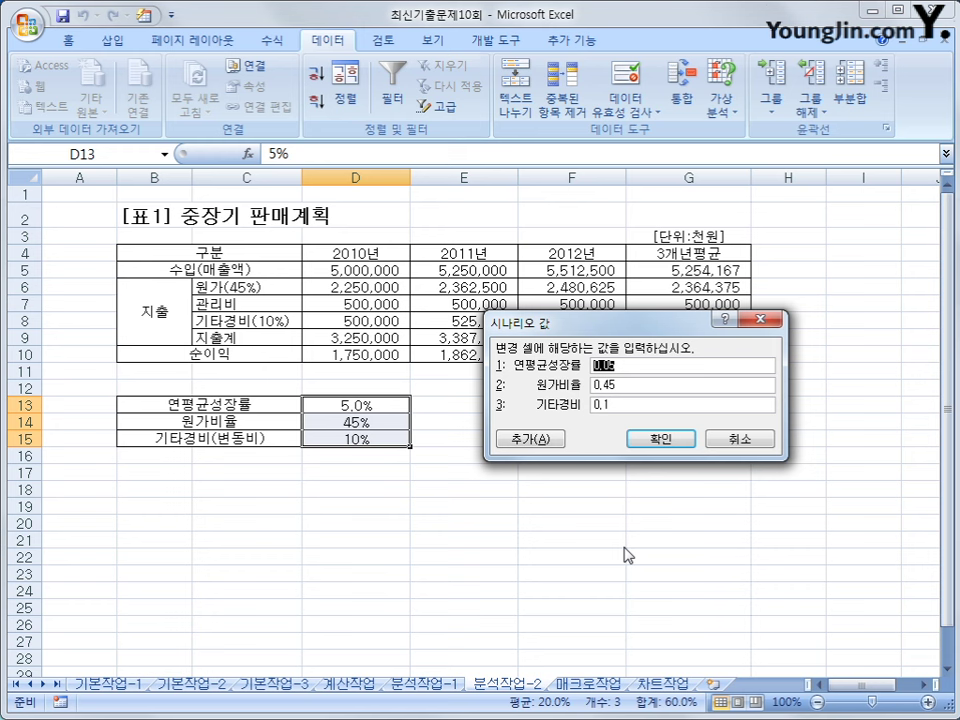
type("4%")
key("Tab")
type("55%")
key("Tab")
type("12%")
left_click(669, 440)
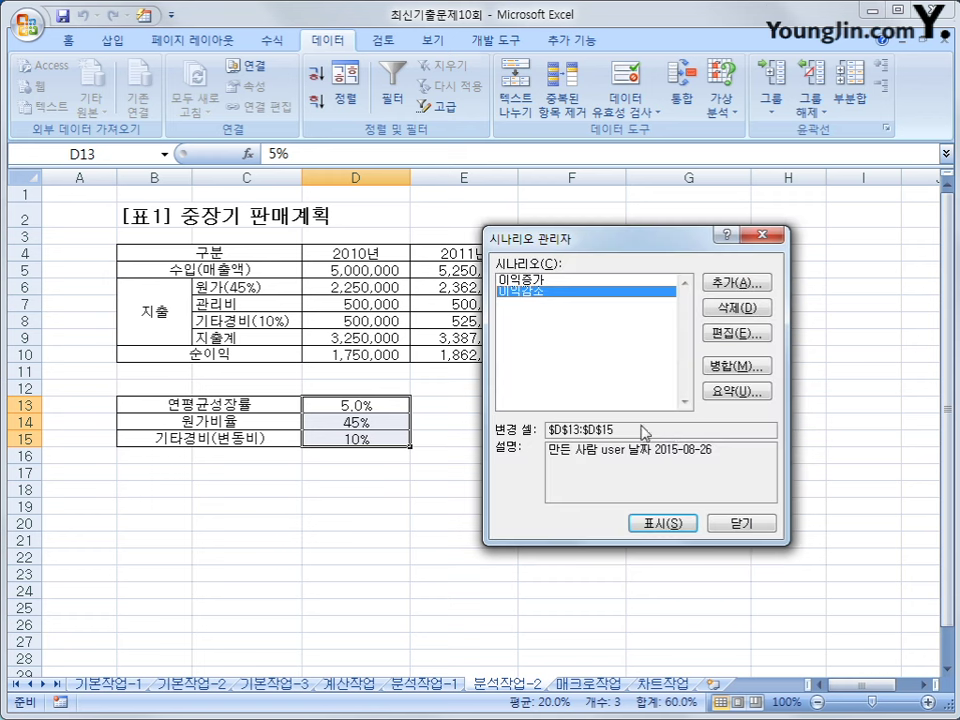
Generate a 시나리오 요약 report of both scenarios with G10 as the result cell
left_click(735, 393)
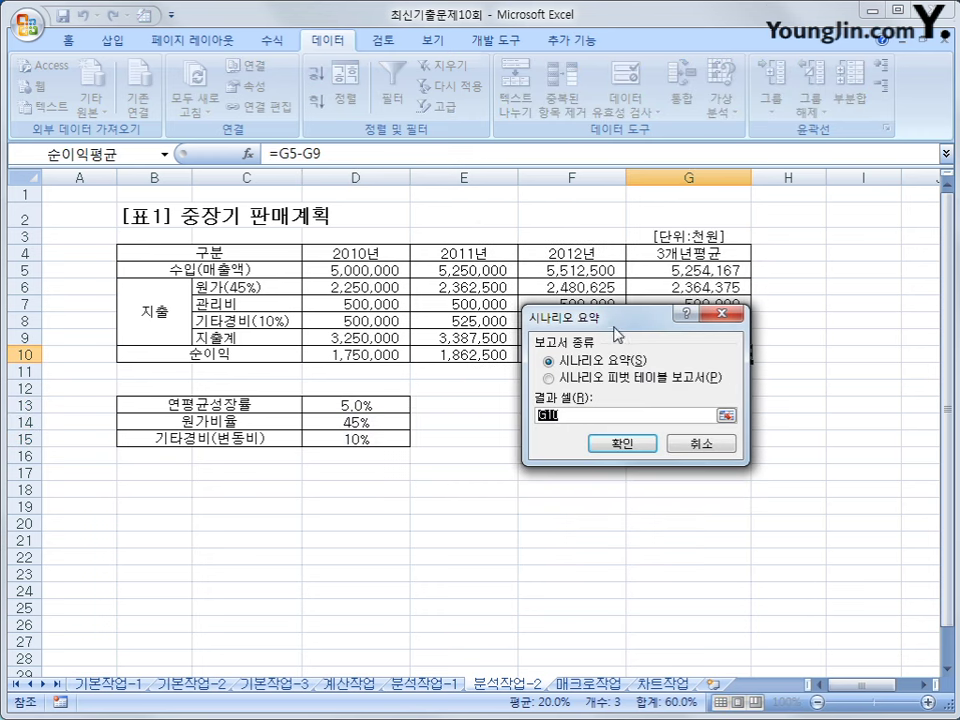
left_click_drag(611, 328, 575, 421)
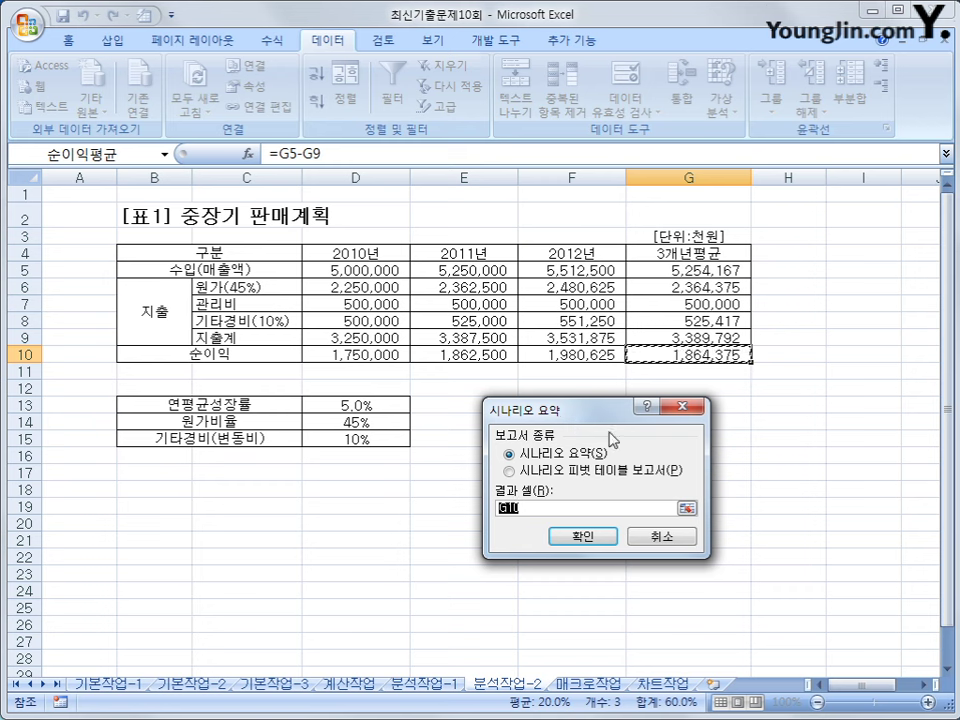
left_click(598, 542)
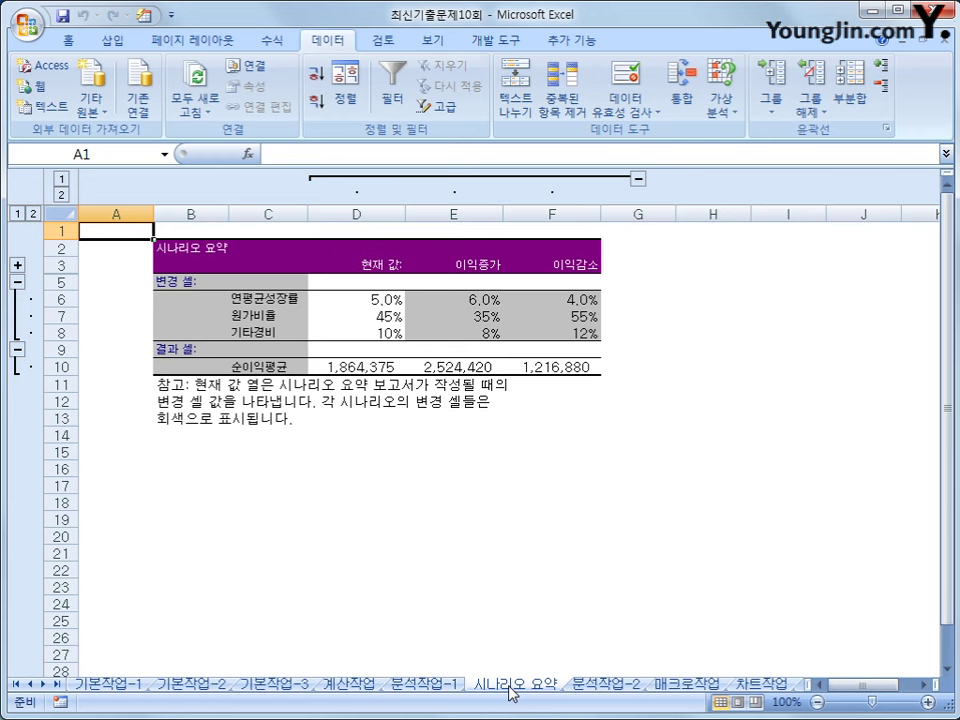
On the 매크로작업 sheet, start recording a macro named 가족수당 stored in the current workbook
left_click(686, 683)
left_click(610, 515)
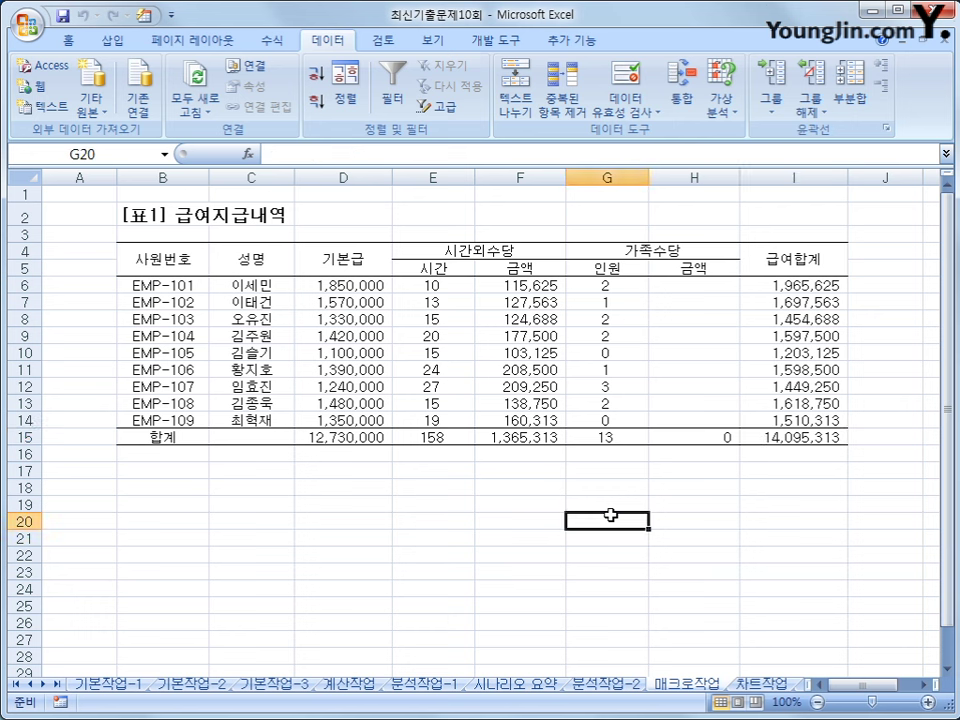
left_click(225, 493)
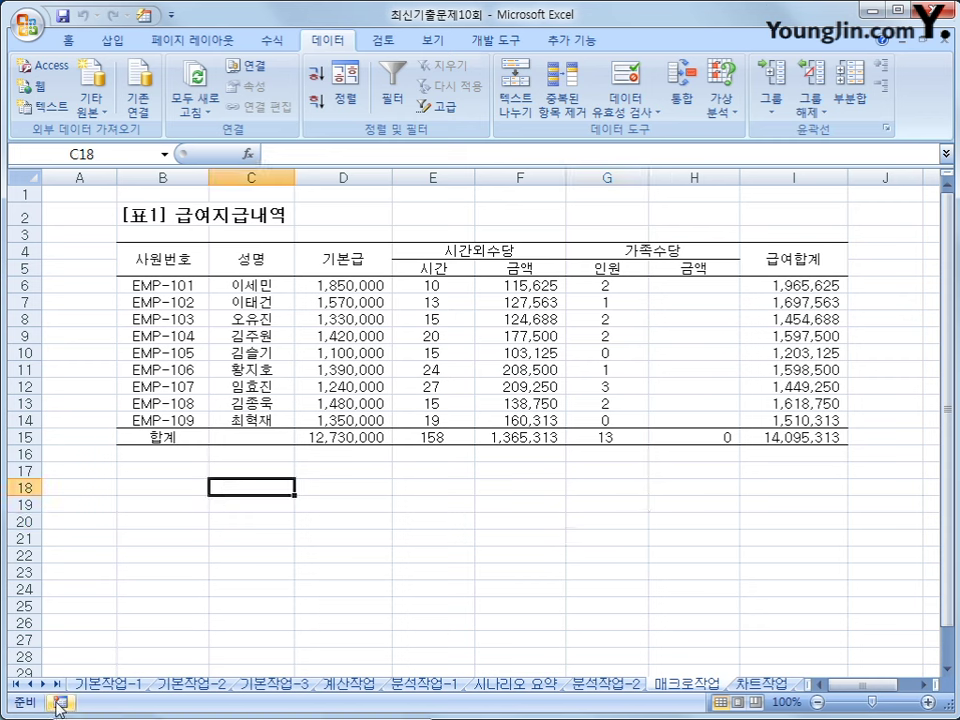
left_click(60, 703)
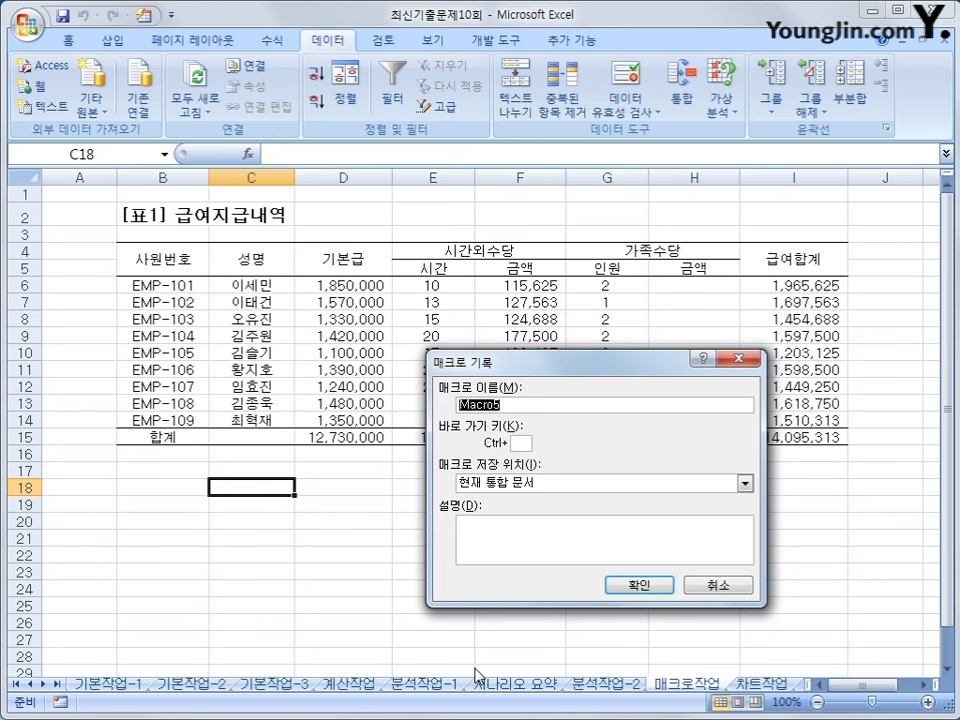
type("가볍")
type("족수")
type("당")
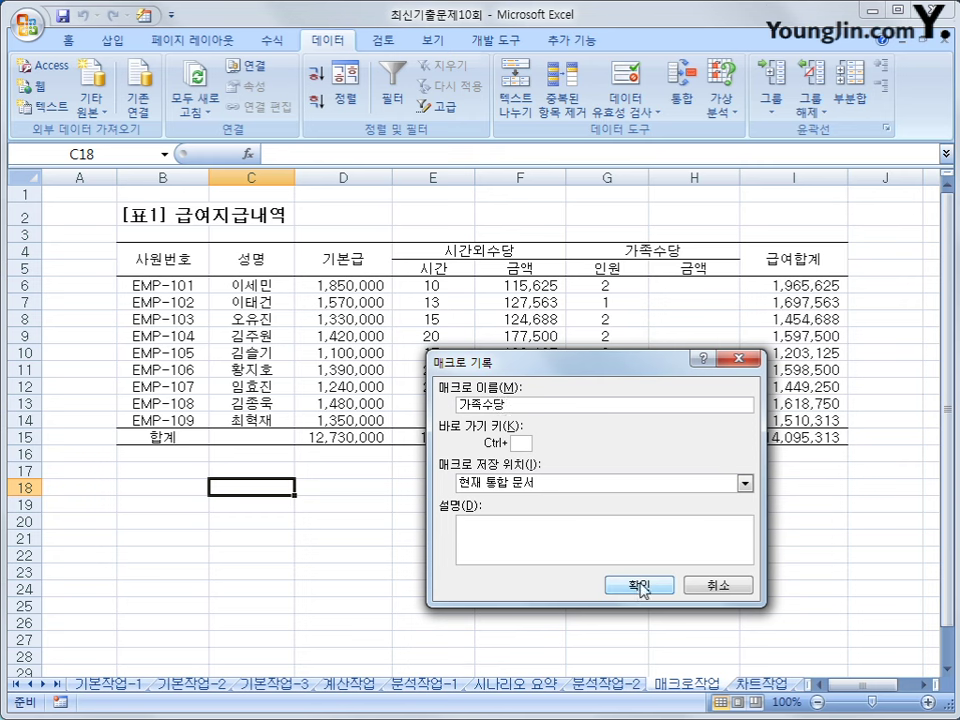
left_click(639, 584)
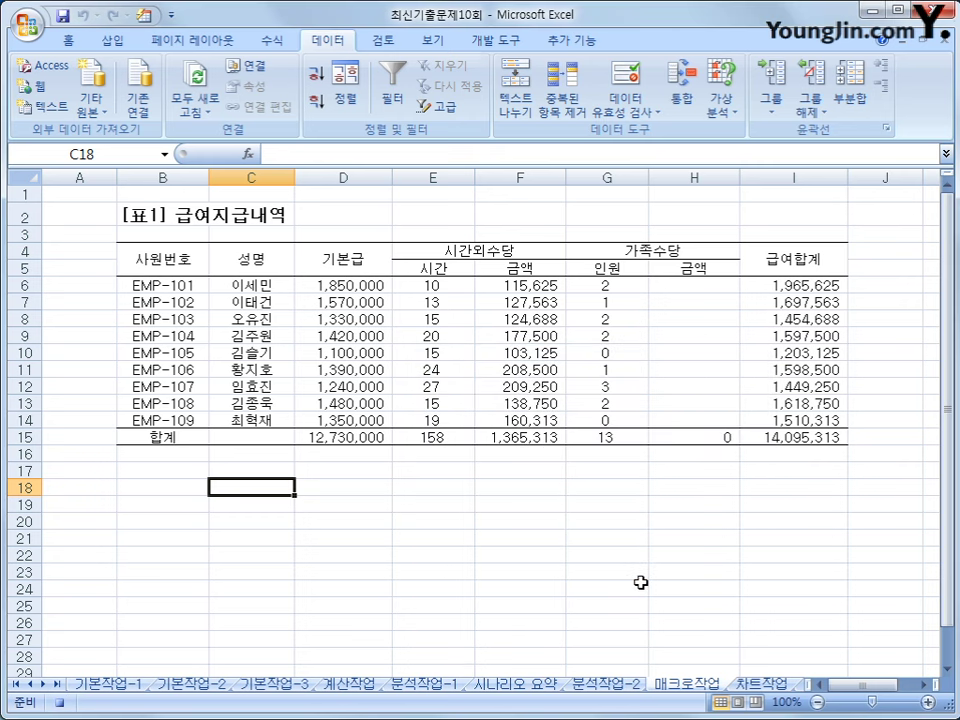
Enter the formula =G6*100000 in H6, the first 가족수당 금액 cell
left_click(686, 287)
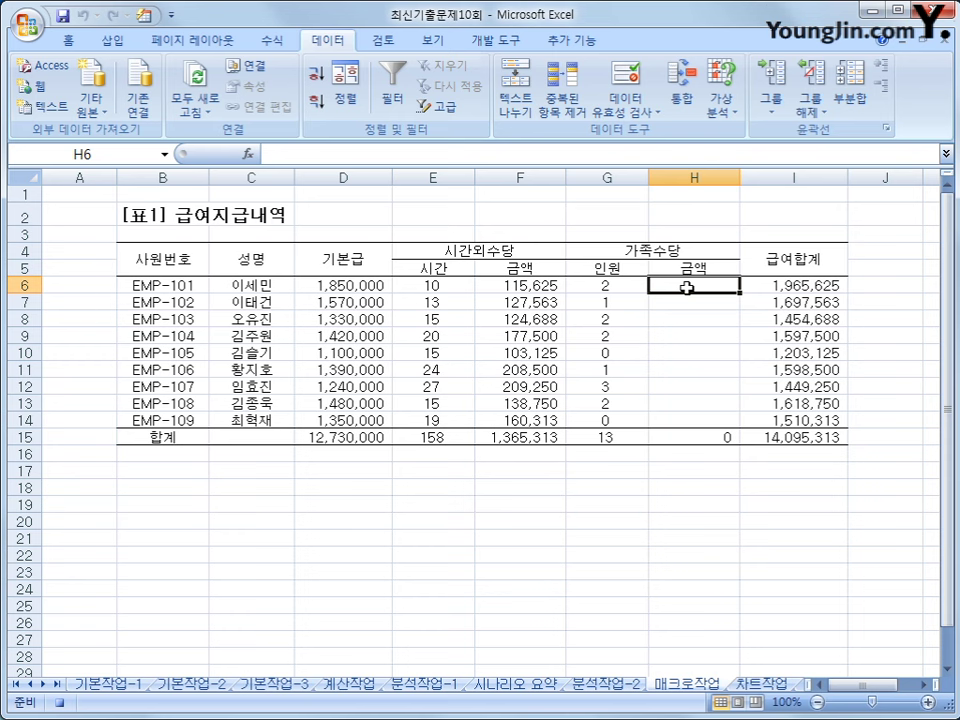
type("=")
key("Left")
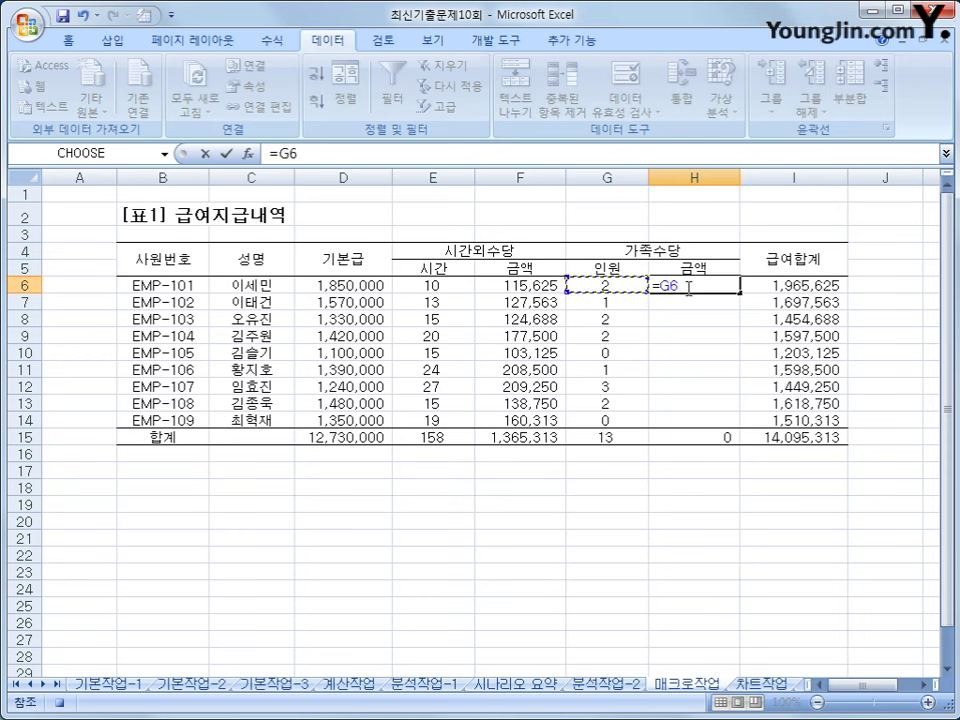
type("*100000")
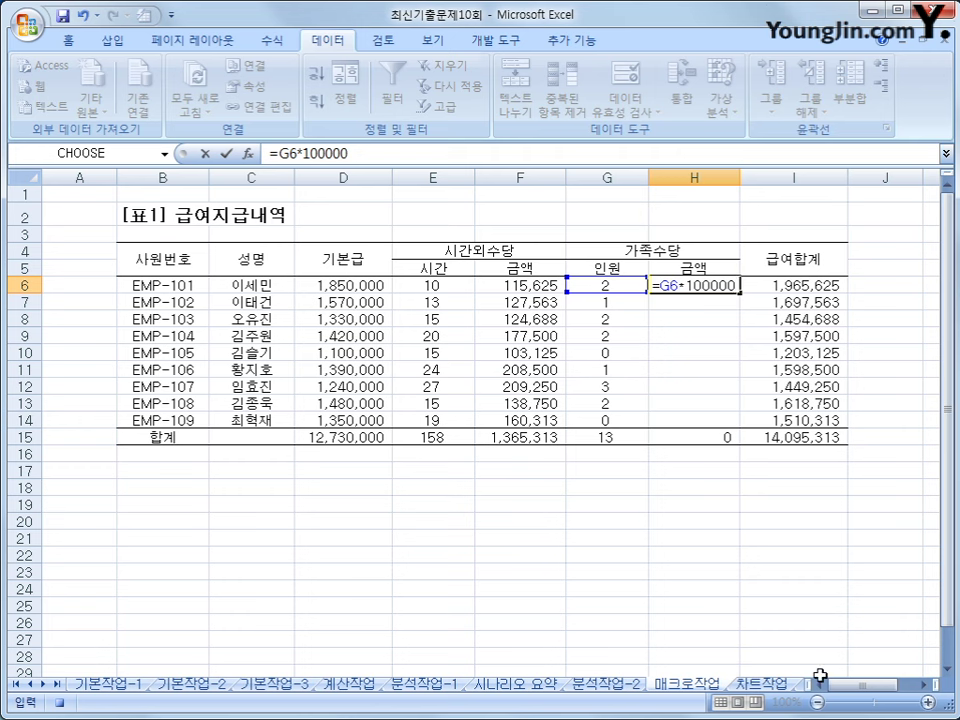
key("ctrl+Return")
key("Return")
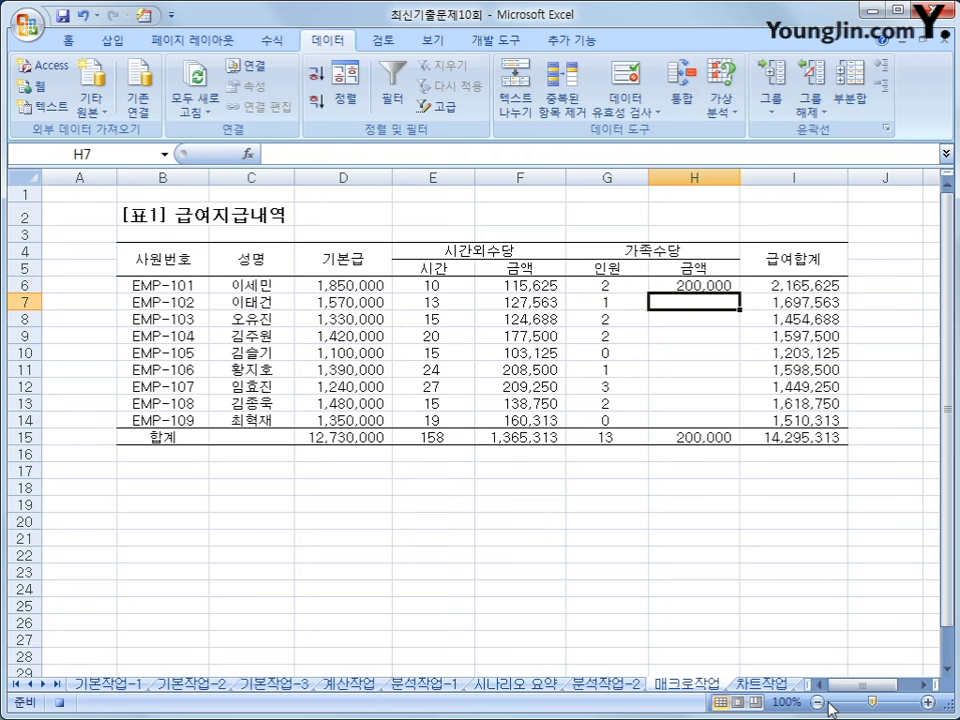
Fill the H6 formula down through H14 and stop recording the macro
left_click(730, 283)
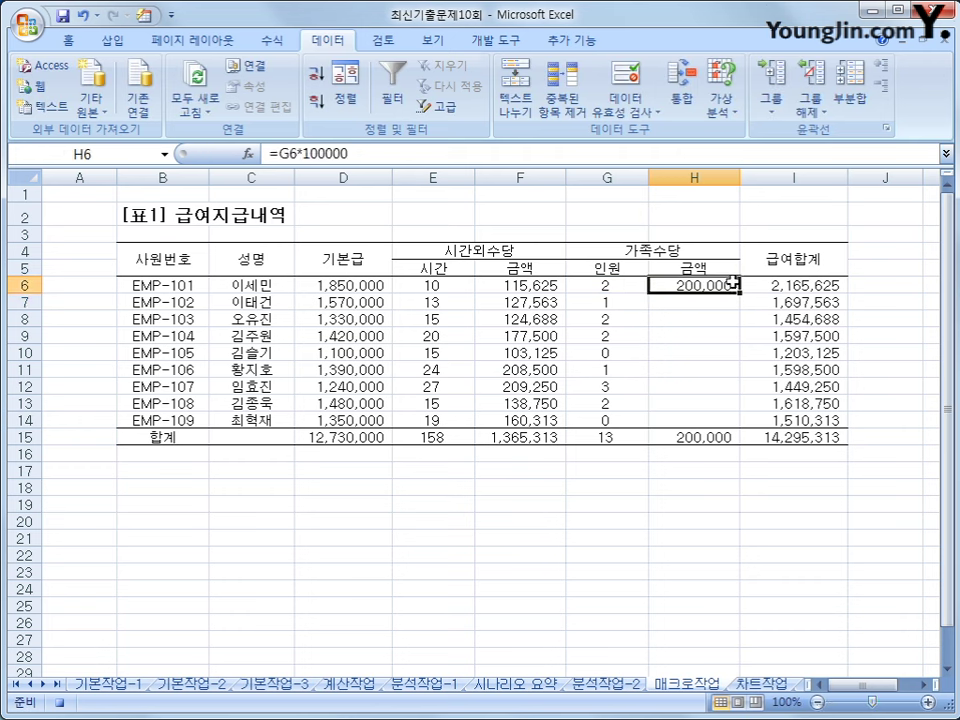
left_click_drag(741, 291, 731, 424)
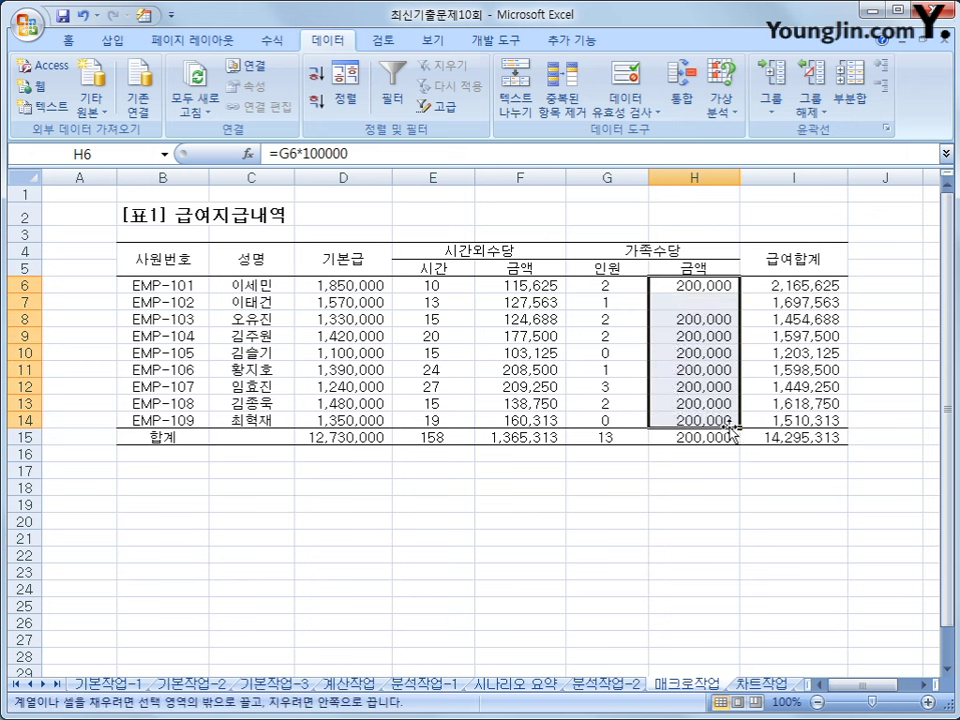
left_click(690, 421)
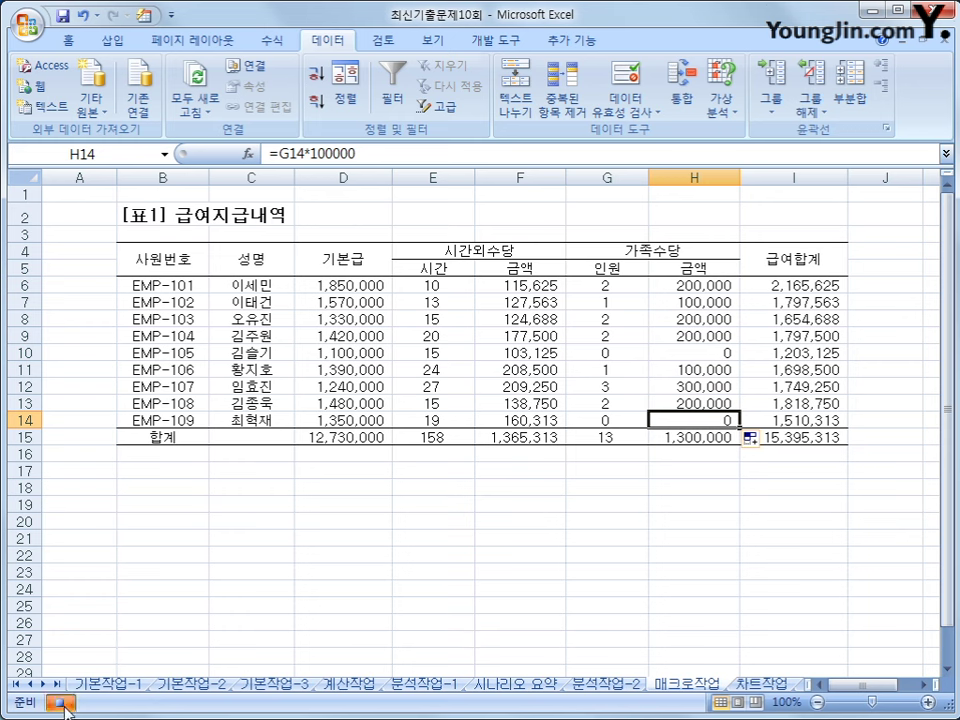
left_click(197, 533)
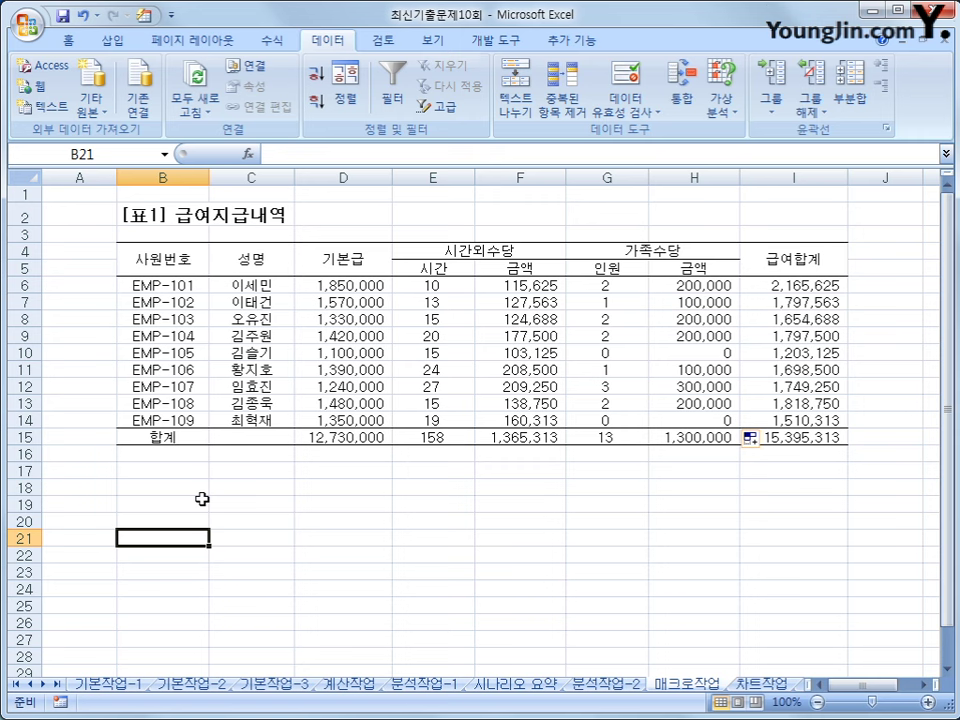
Draw an ellipse covering F19:G23, about 4.9 by 2.38 cm, and label it 가족수당
left_click(112, 40)
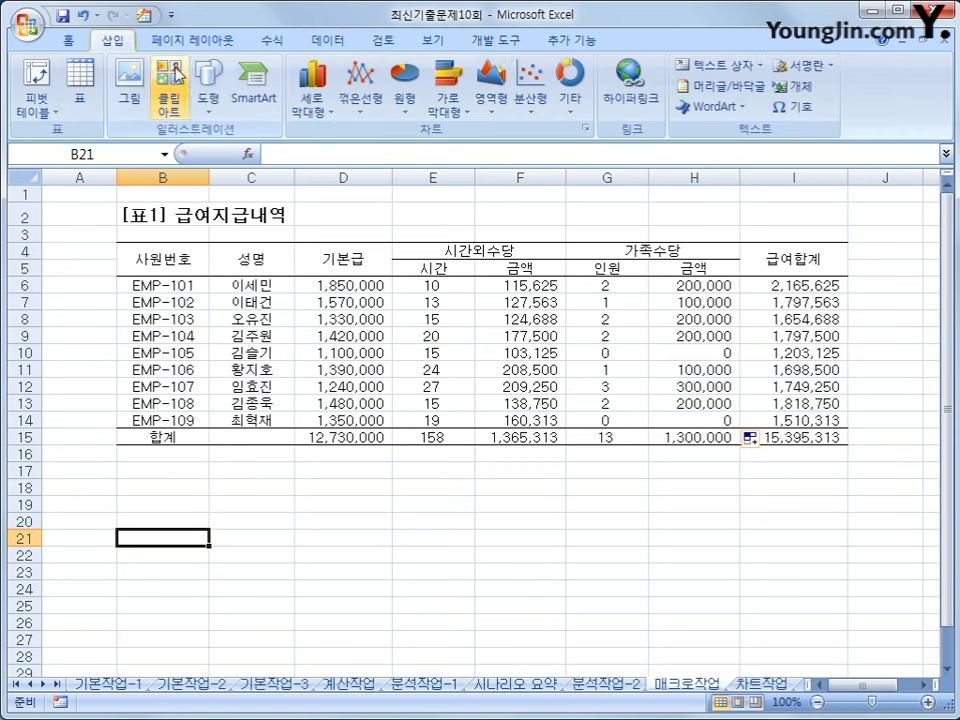
left_click(208, 98)
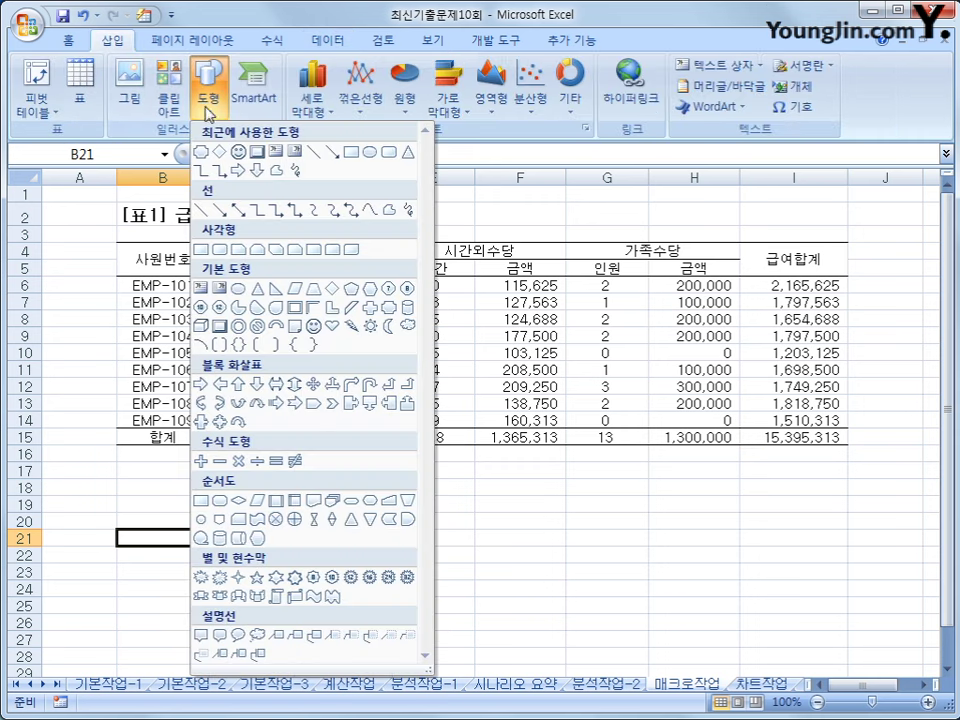
left_click(239, 291)
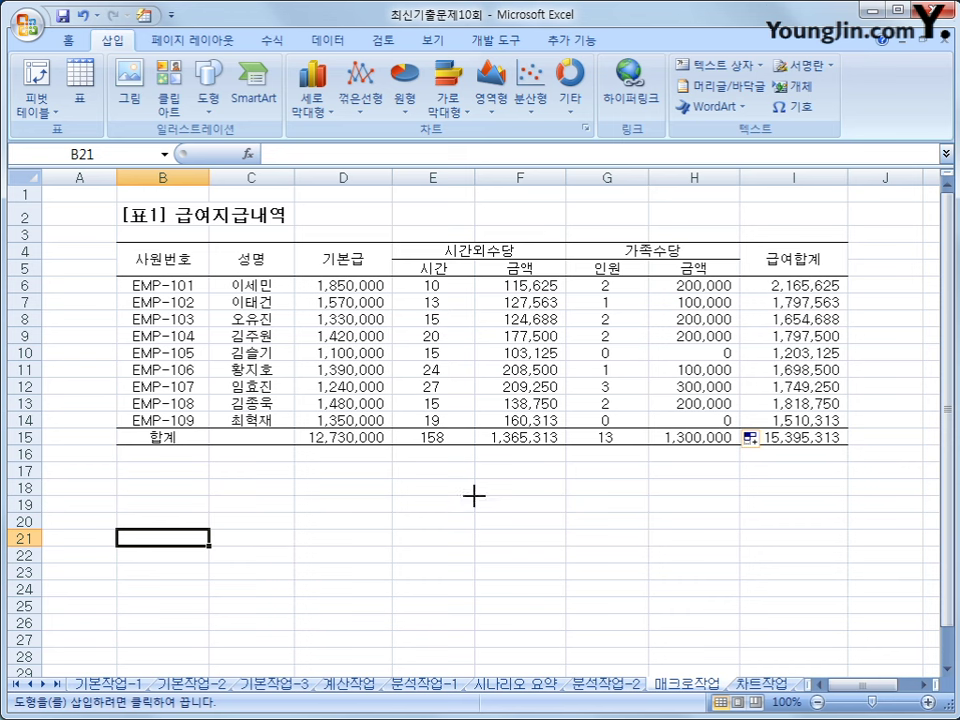
mouse_move(472, 494)
left_mouse_down()
mouse_move(628, 521)
mouse_move(630, 510)
mouse_move(624, 580)
left_mouse_up()
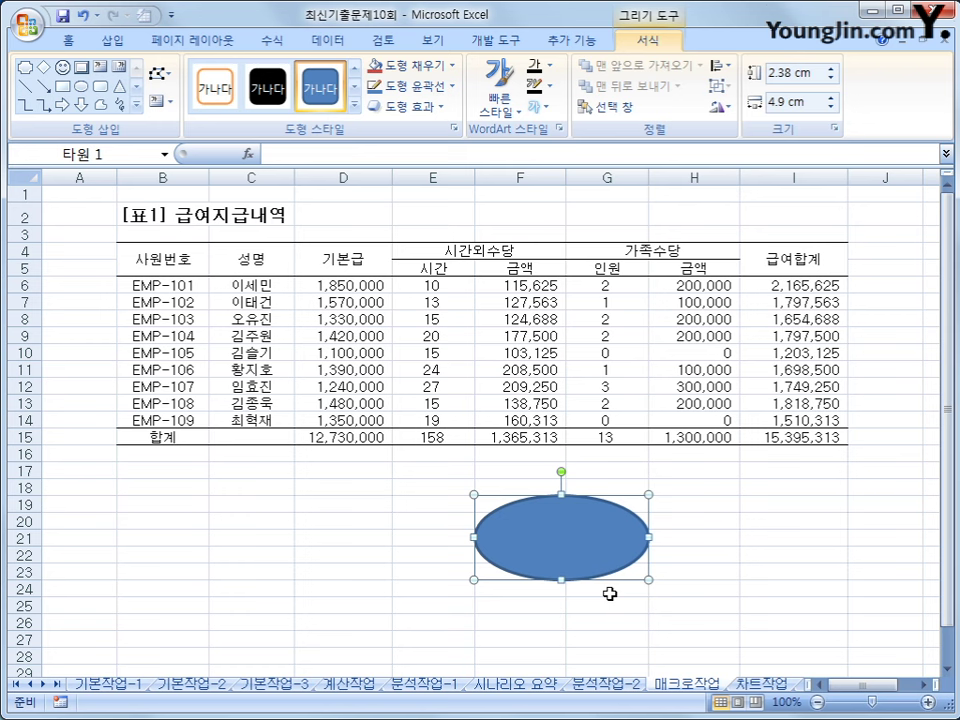
type("가족수당")
left_click(608, 507)
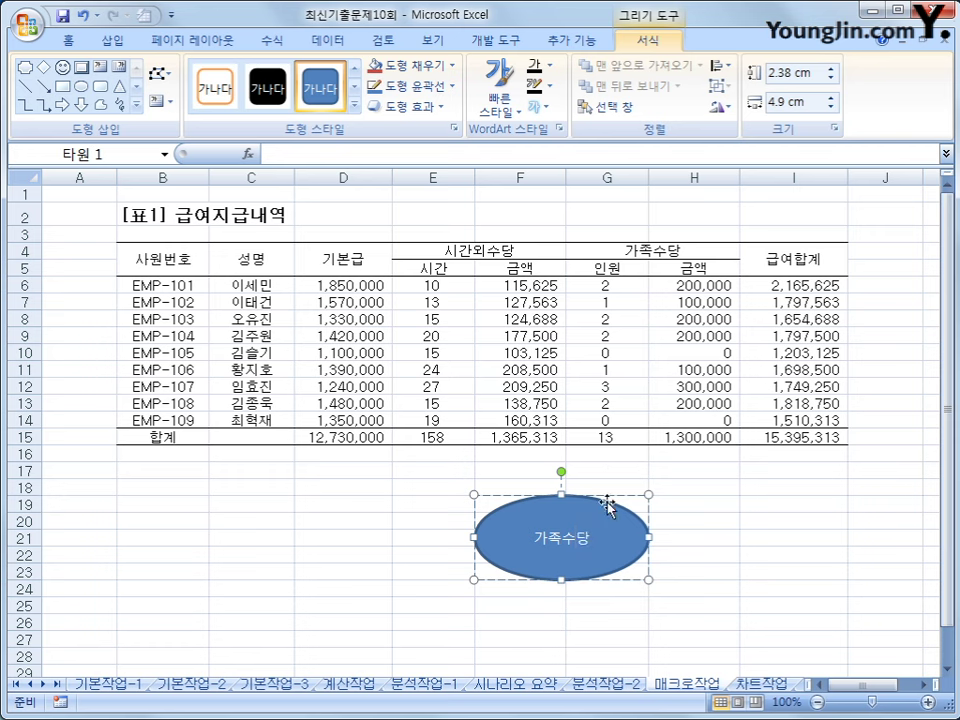
Assign the 가족수당 macro to the ellipse and deselect the shape
right_click(610, 508)
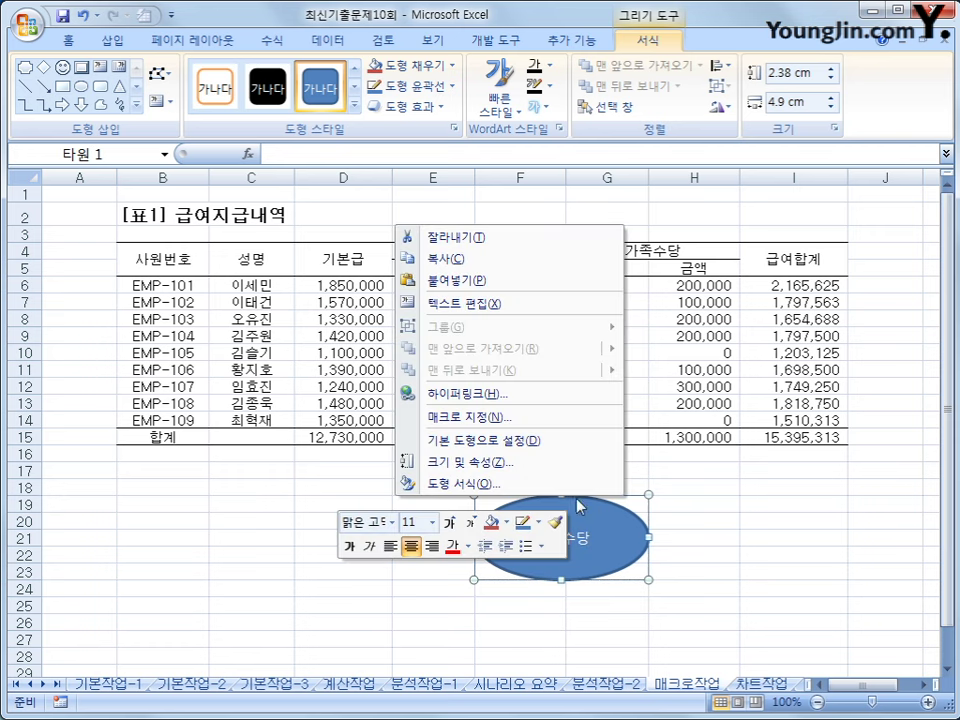
left_click(531, 432)
left_click(437, 389)
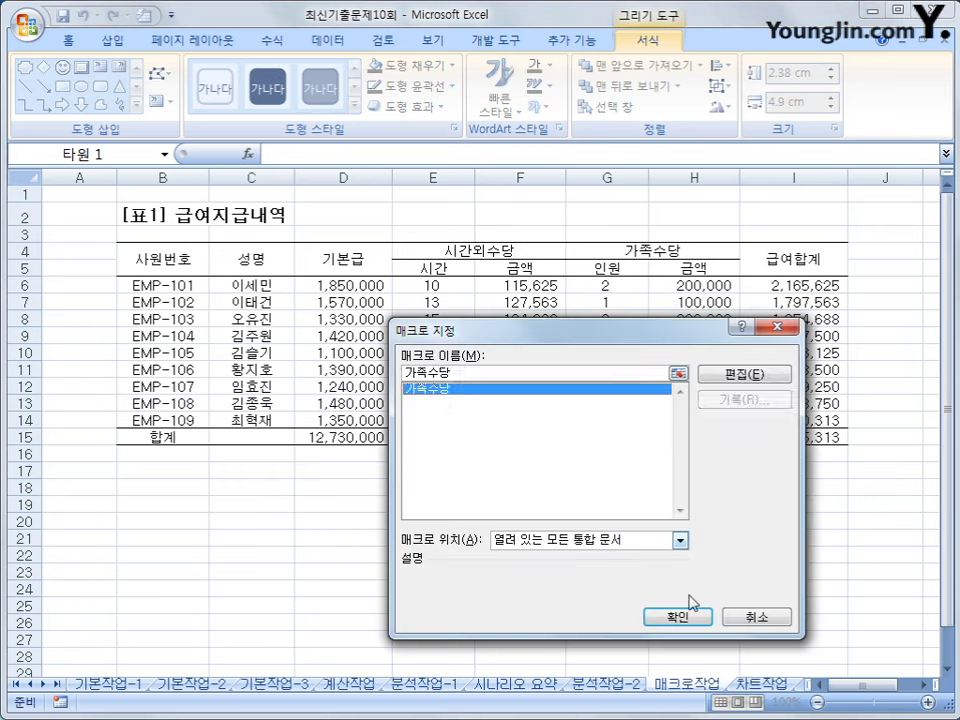
left_click(698, 617)
left_click(752, 607)
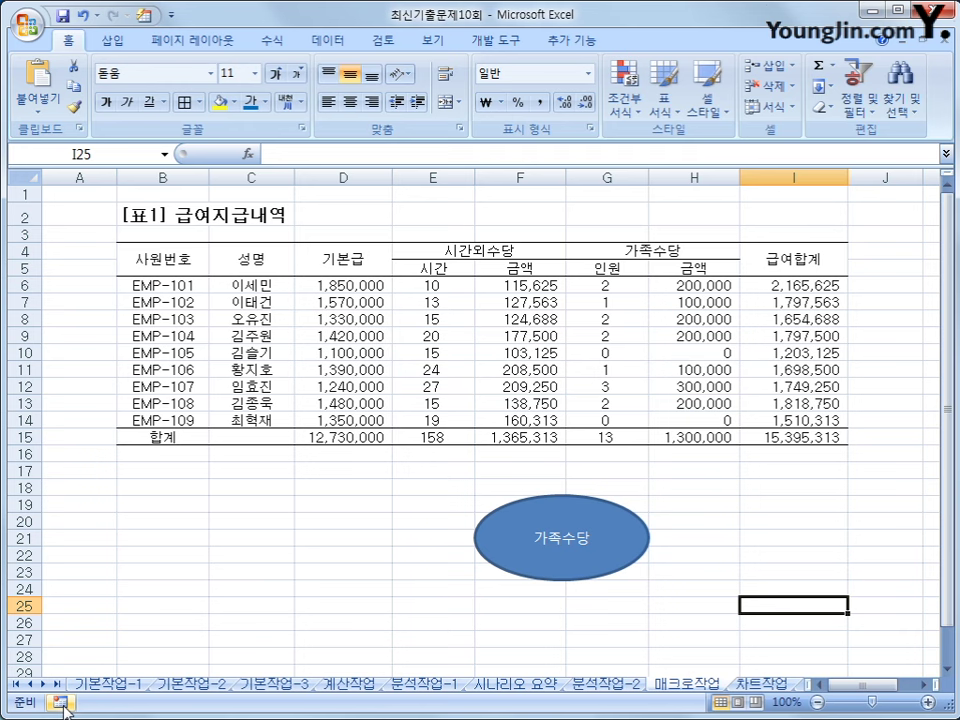
Start recording a new macro named 서식지정 in the current workbook
left_click(61, 703)
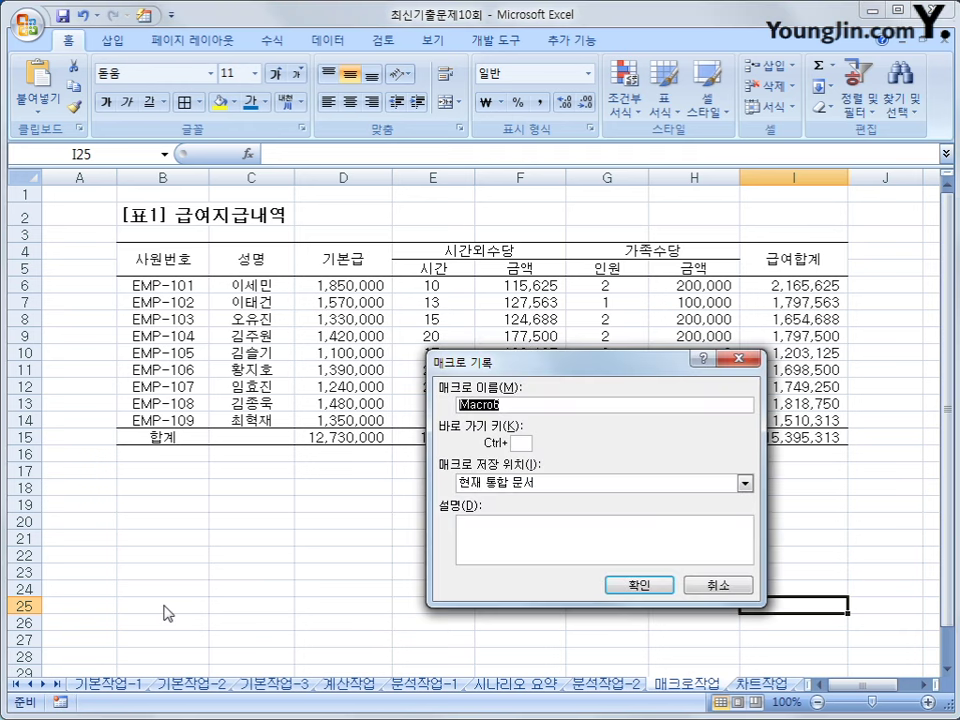
type("서식지정")
left_click(615, 585)
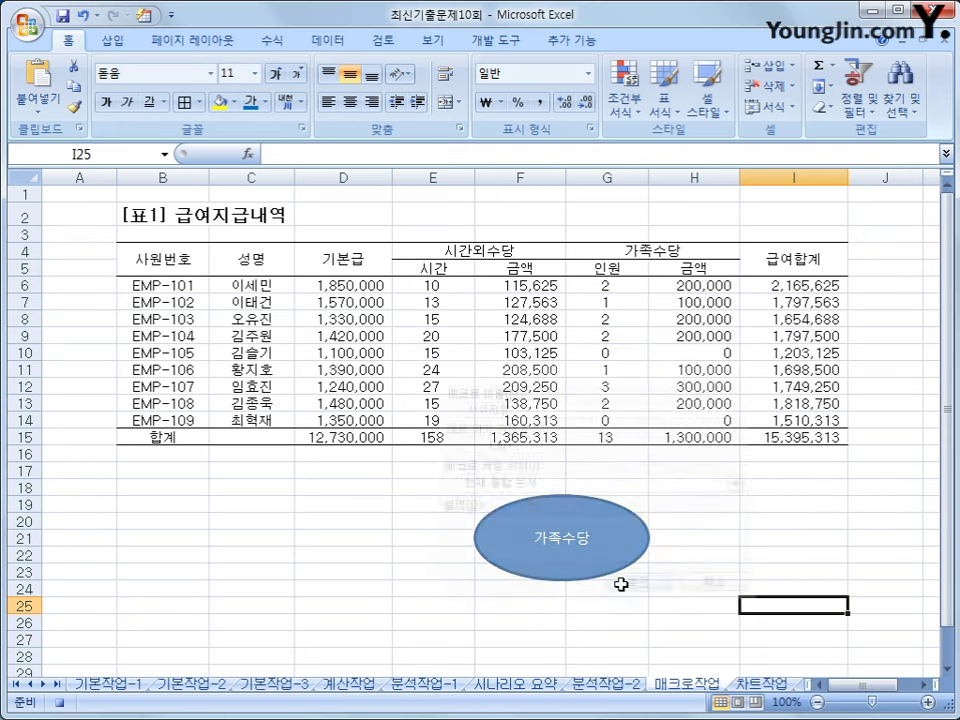
Format the 급여합계 range I4:I15 as italic with a yellow fill and stop recording the macro
left_click(773, 283)
left_click_drag(766, 257, 790, 437)
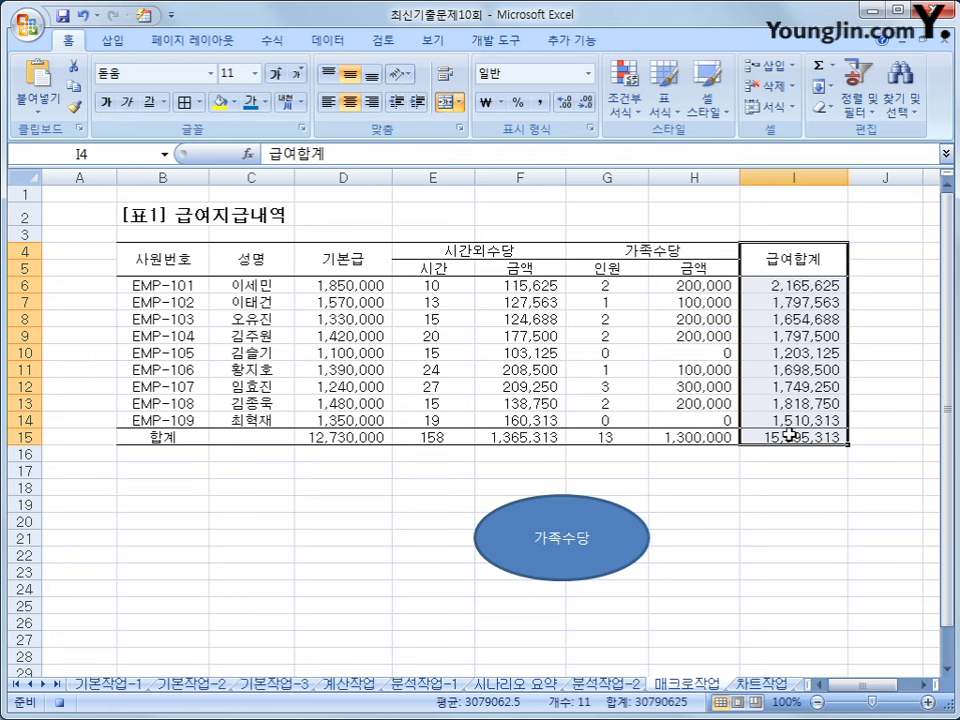
left_click(126, 104)
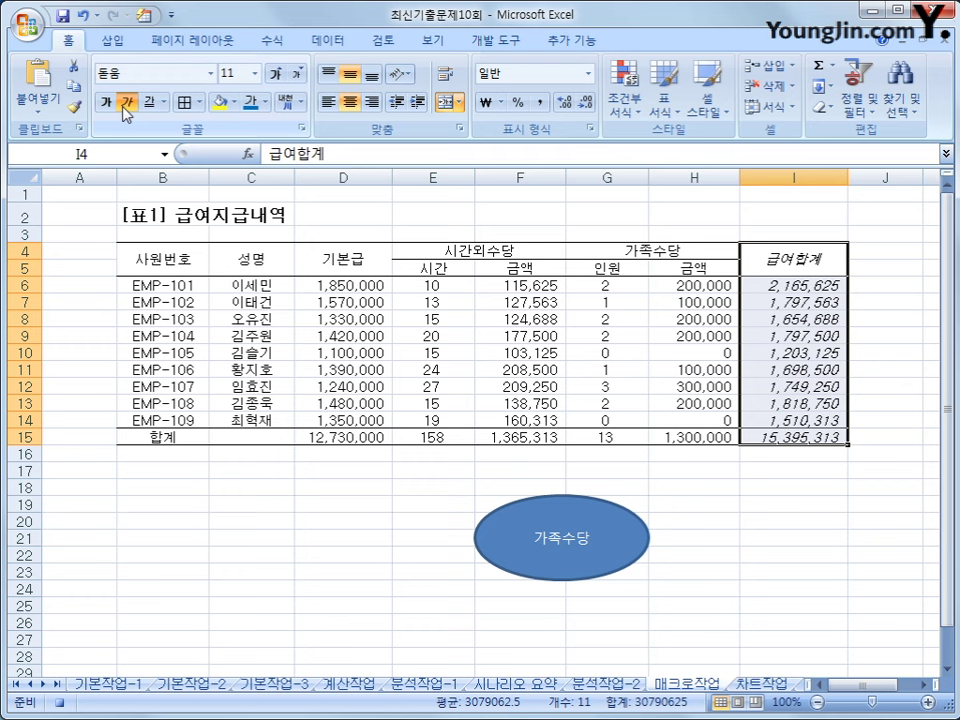
left_click(222, 103)
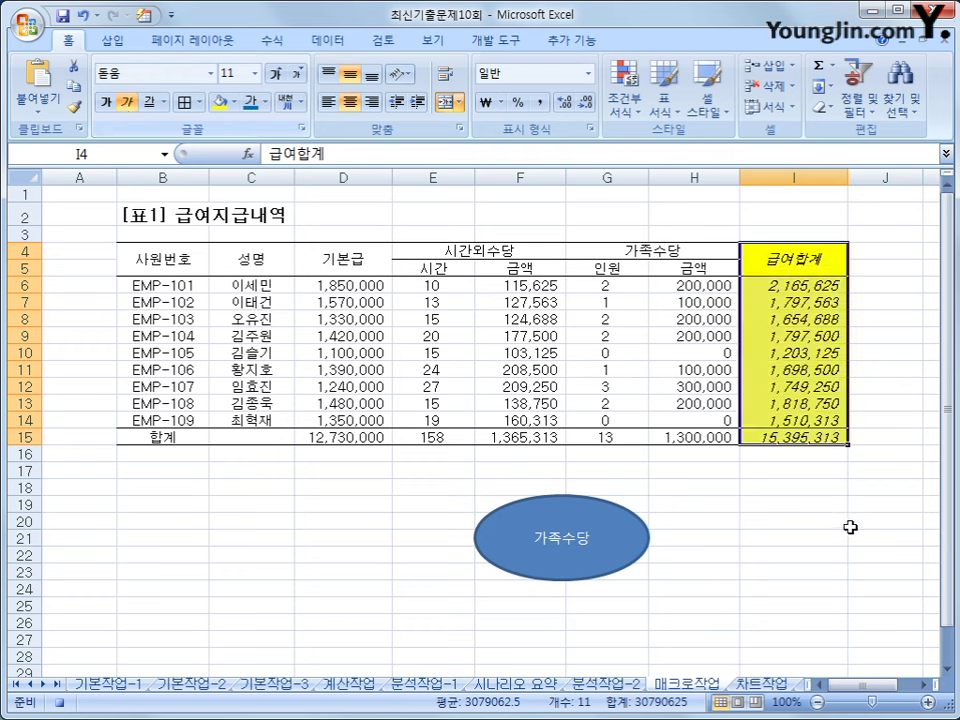
left_click(776, 438)
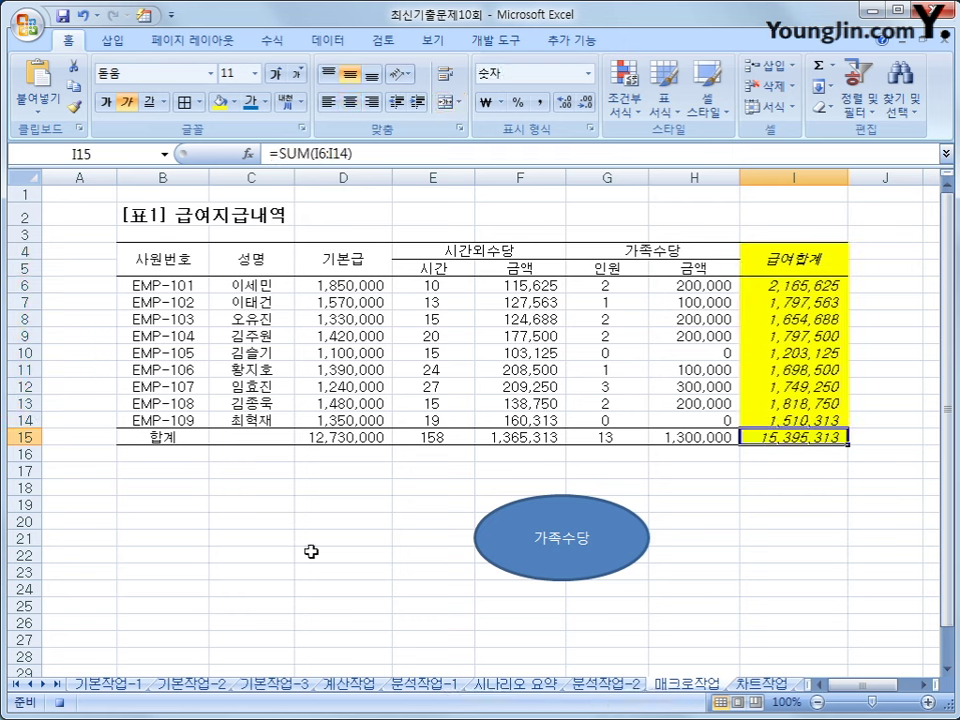
left_click(60, 702)
Draw a rectangle covering H19:I23, about 5.61 by 2.38 cm, and label it 서식지정
left_click_drag(393, 496, 453, 570)
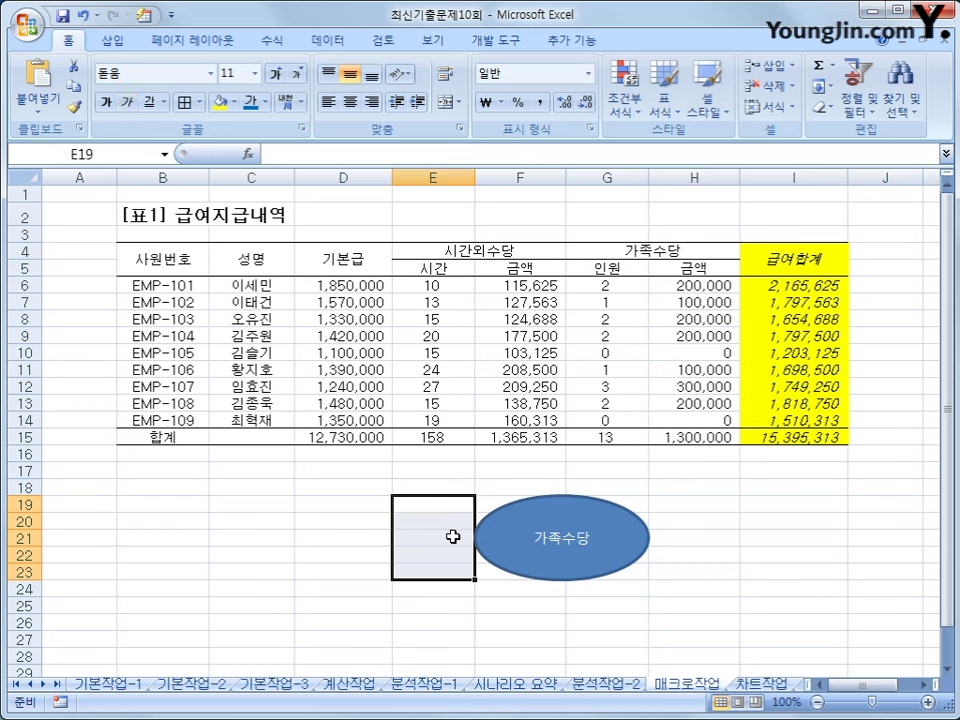
left_click(108, 42)
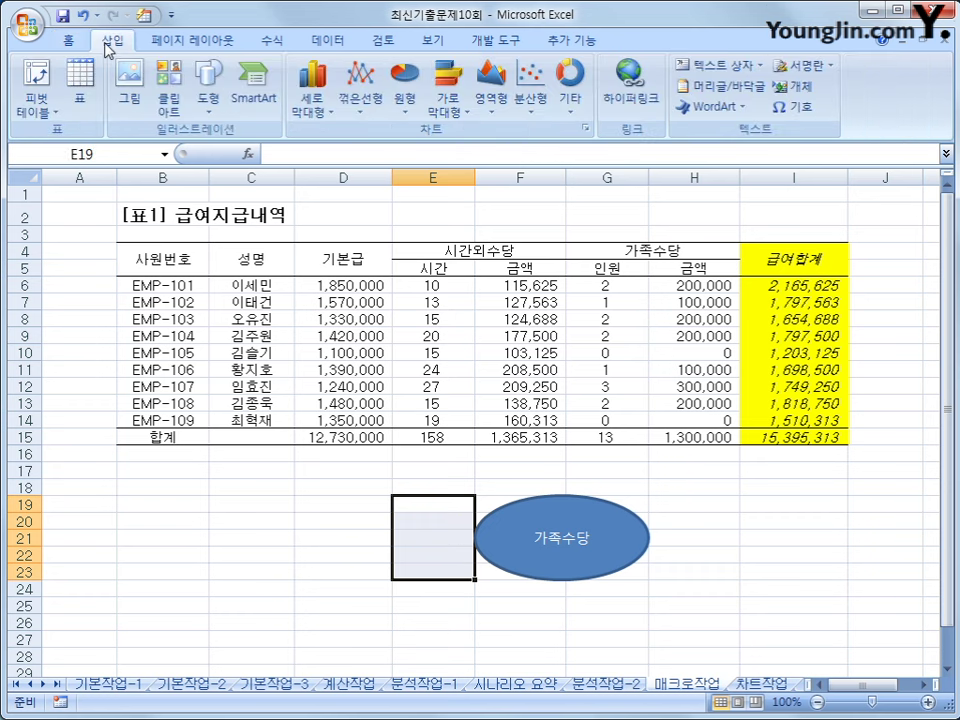
left_click(207, 102)
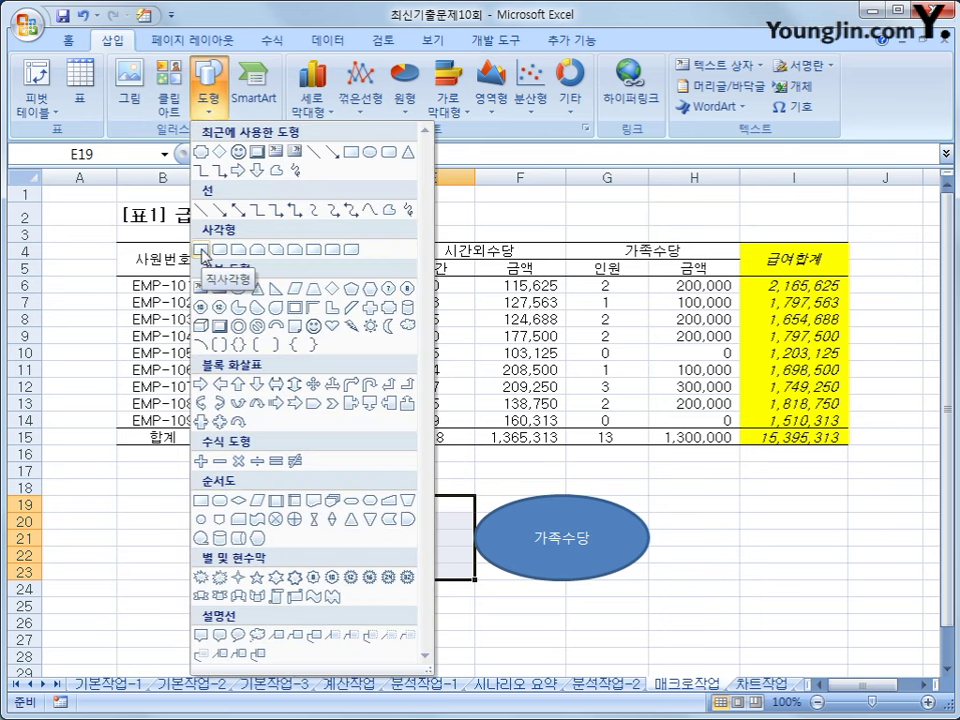
left_click(203, 250)
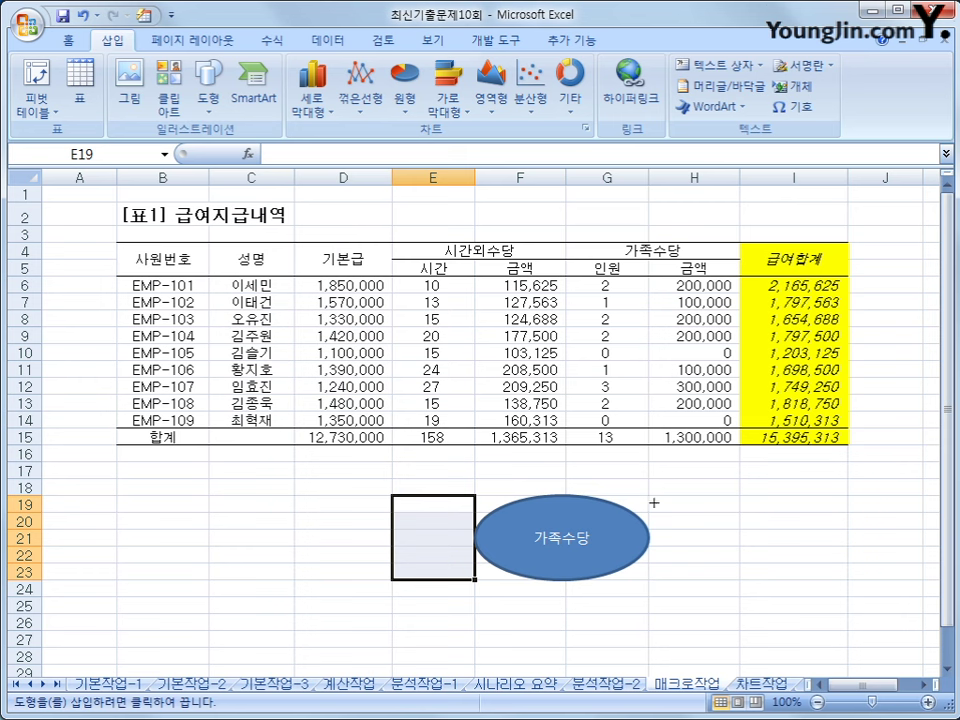
left_click_drag(648, 495, 826, 578)
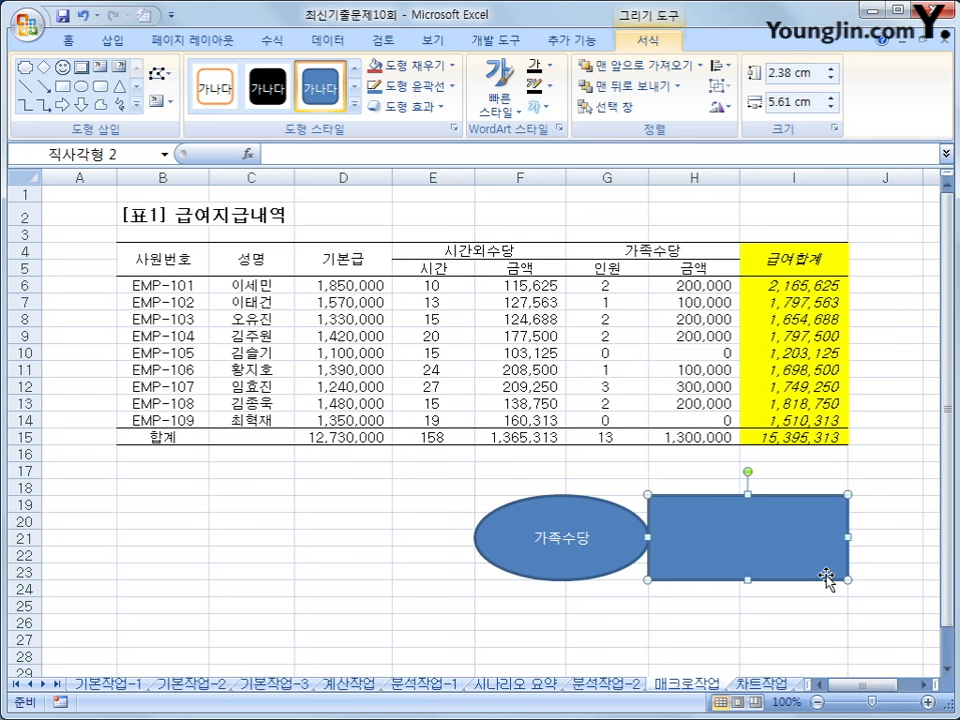
type("서식지정")
Assign the 서식지정 macro to the rectangle and deselect the shape
right_click(820, 510)
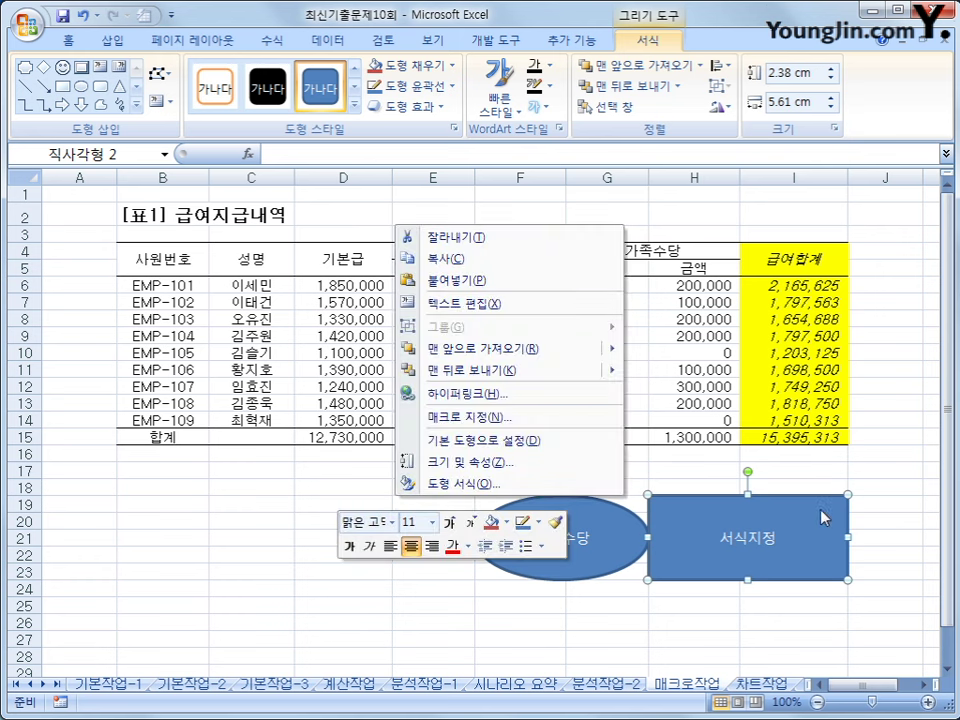
left_click(537, 429)
left_click(450, 399)
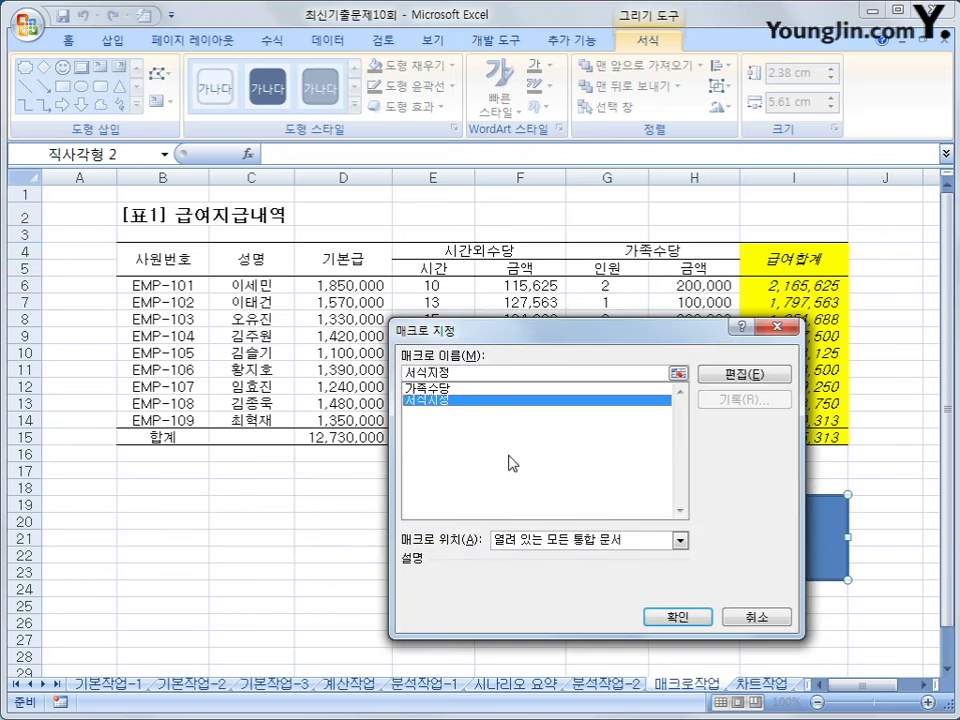
left_click(678, 617)
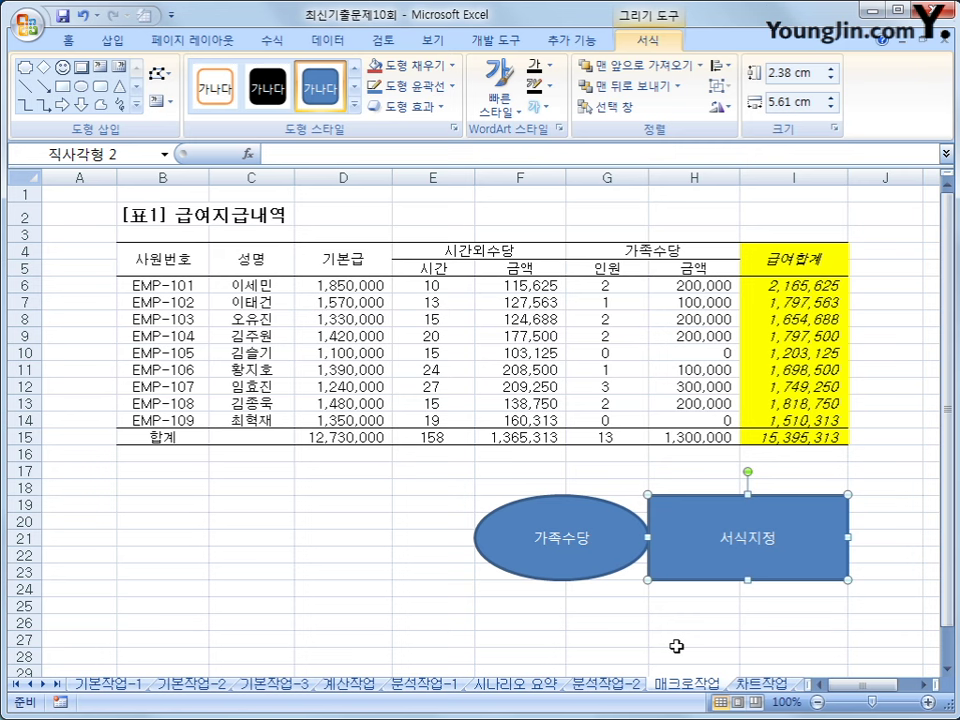
left_click(676, 644)
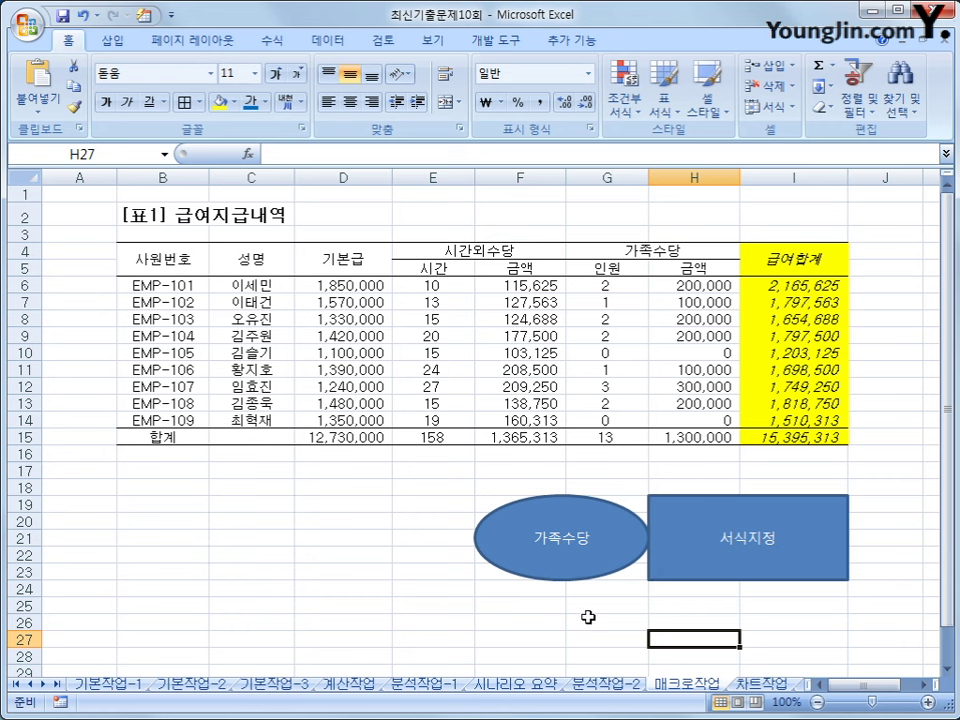
Delete the 종가 series from the chart on the 차트작업 sheet
left_click(763, 684)
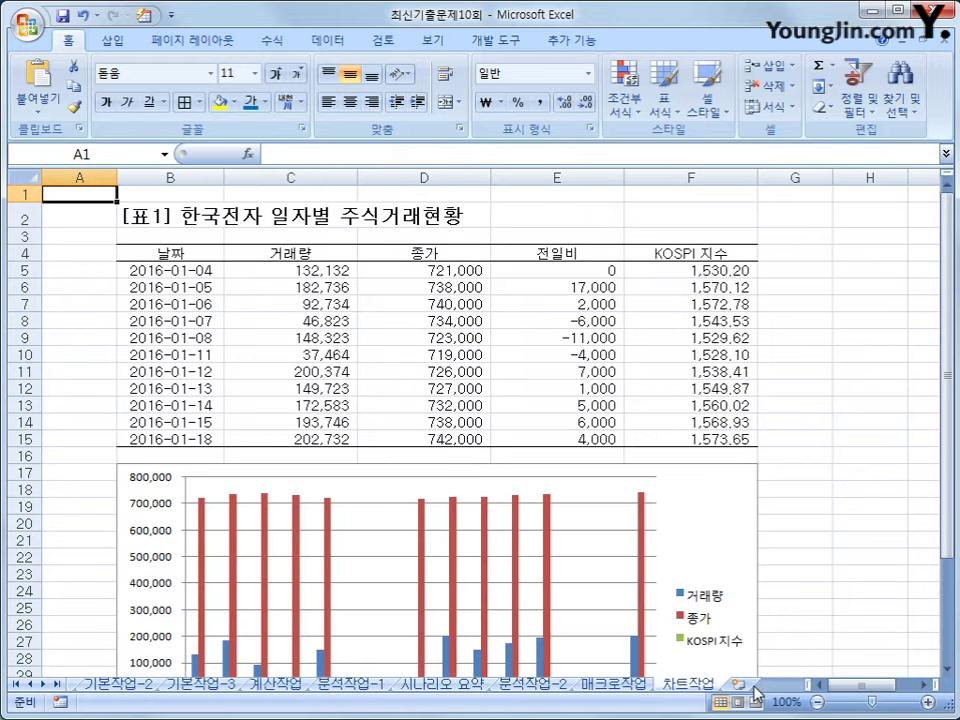
scroll(793, 538, "down", 4)
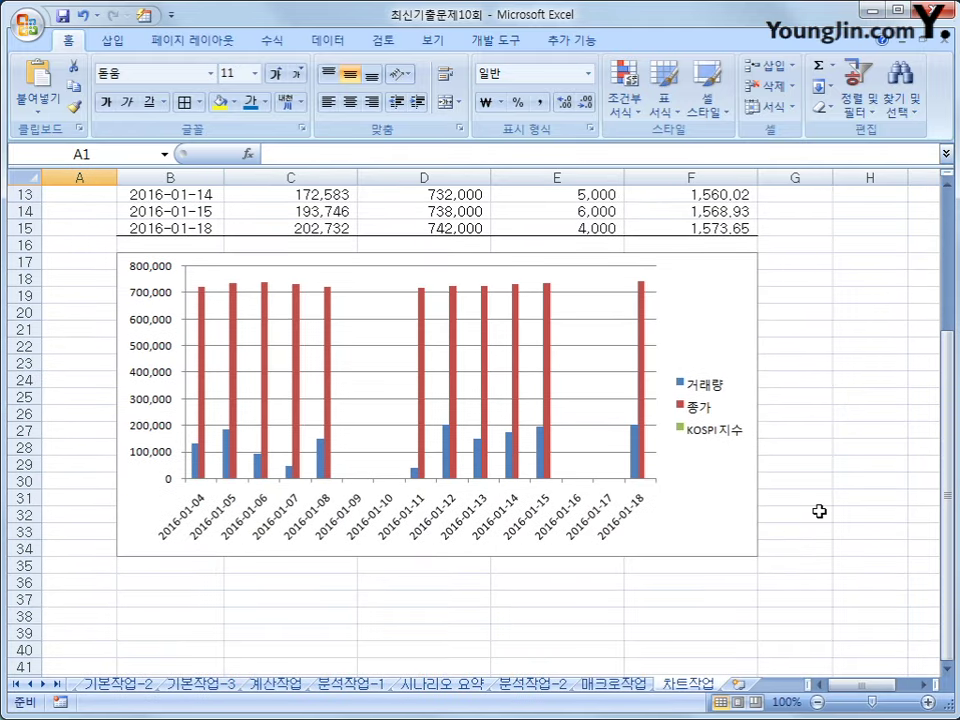
left_click(819, 511)
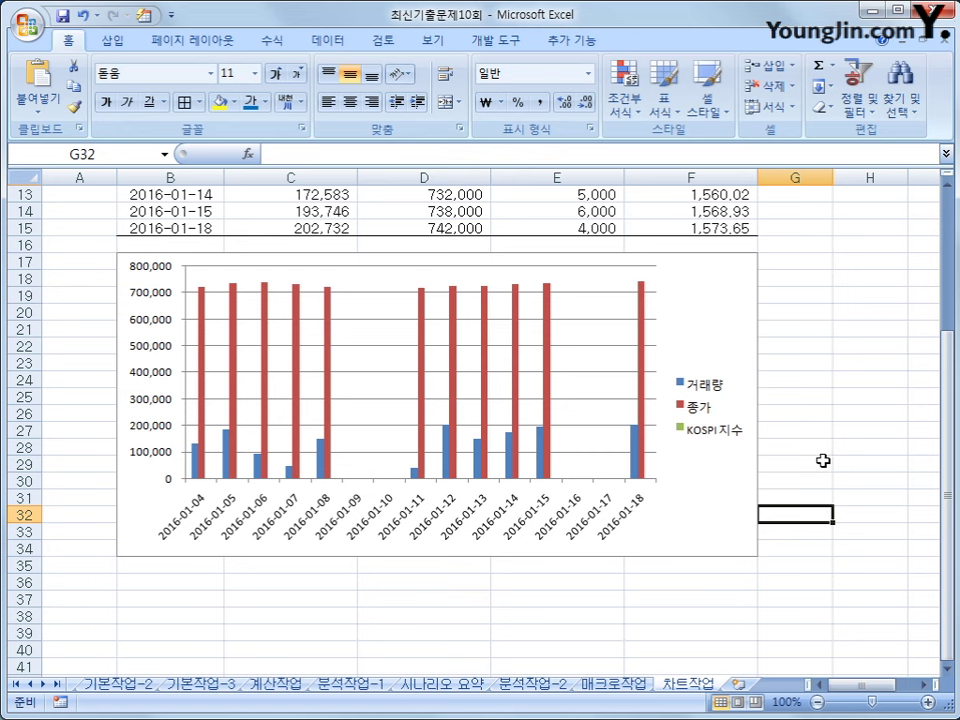
left_click(204, 339)
mouse_move(204, 336)
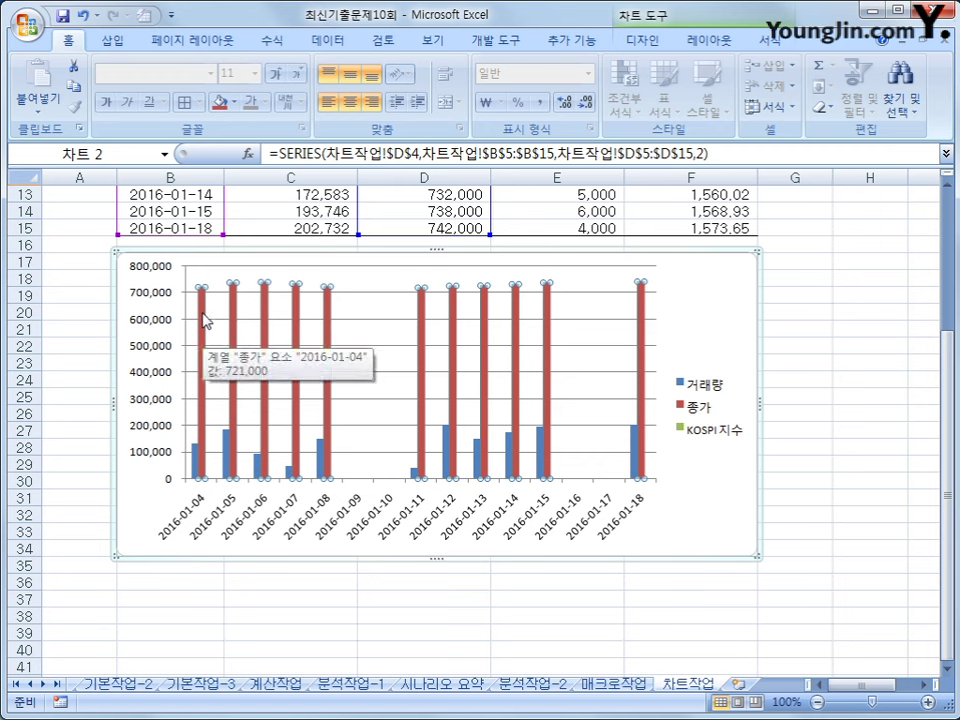
key("Delete")
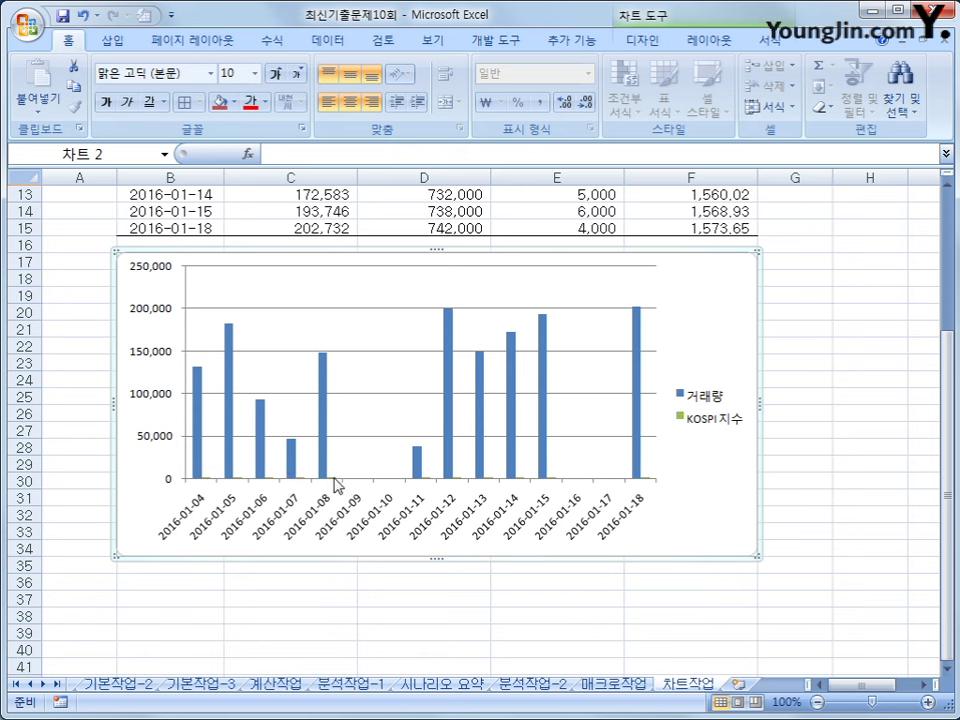
Change the chart type of the KOSPI 지수 series to a line with markers
mouse_move(427, 484)
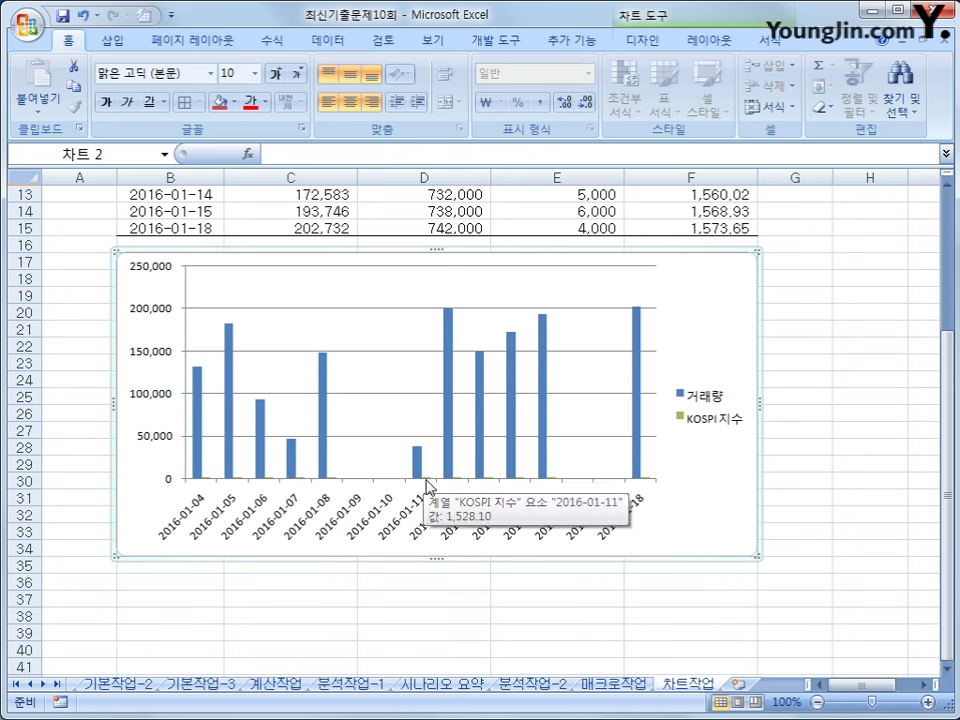
left_click(427, 481)
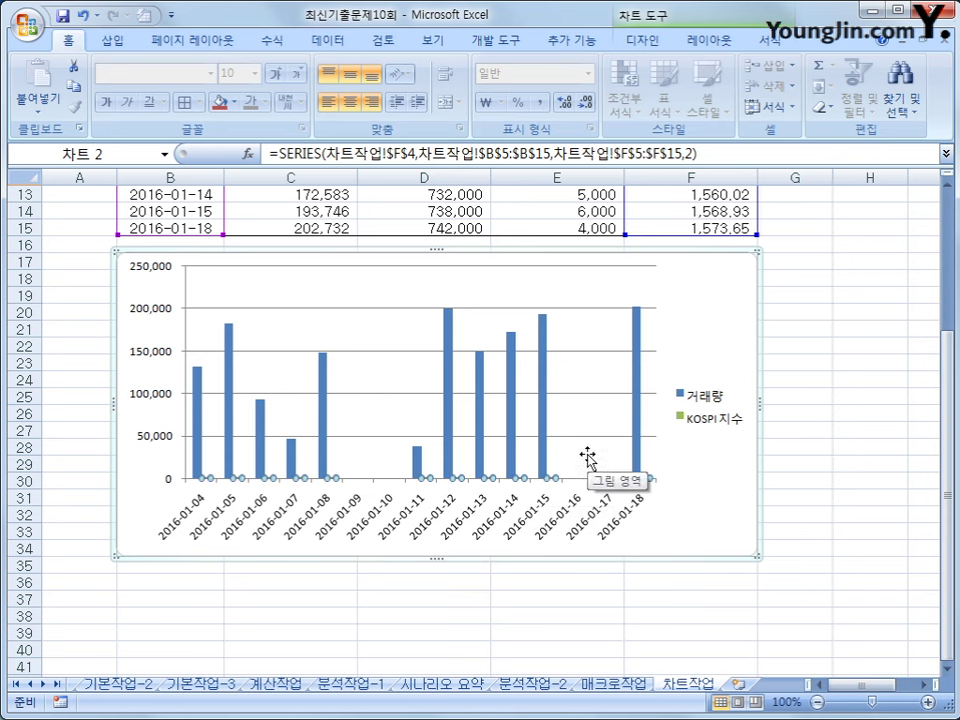
left_click(720, 45)
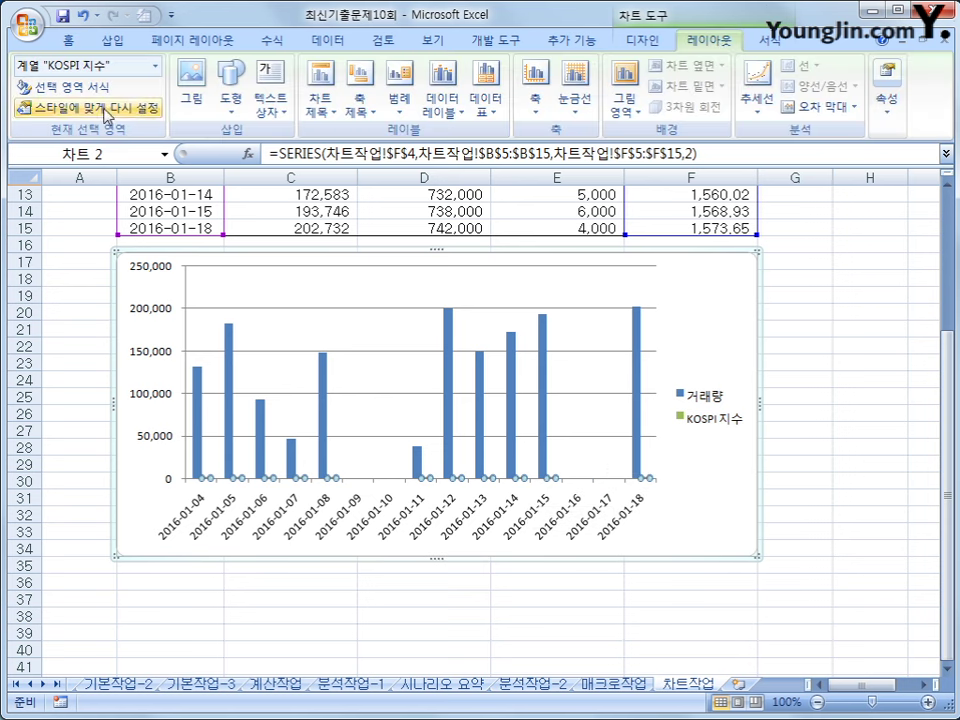
left_click(154, 66)
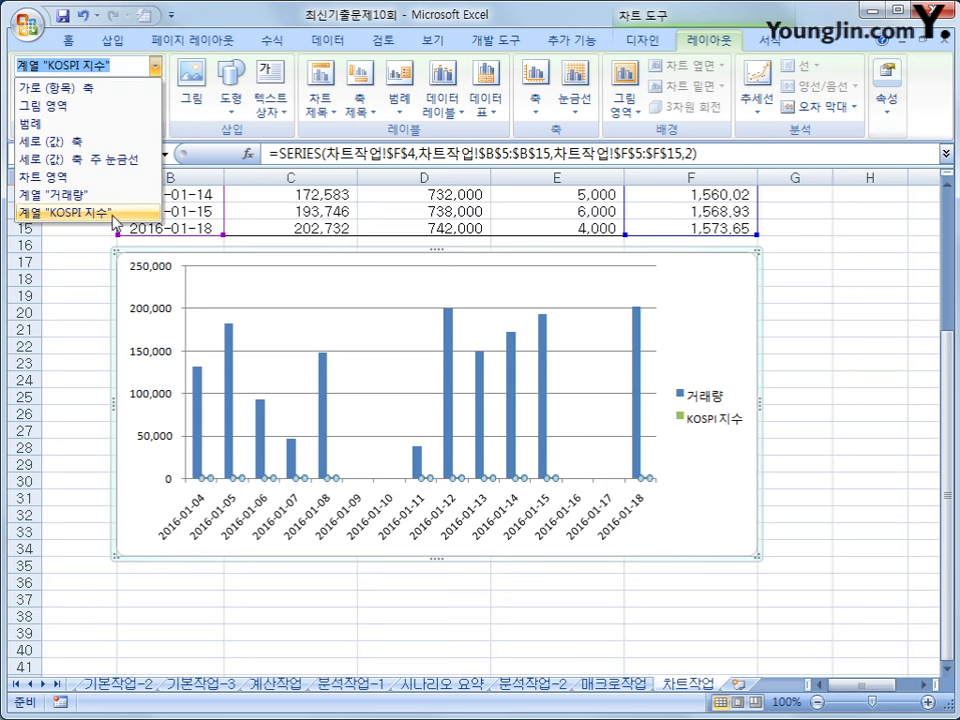
left_click(115, 221)
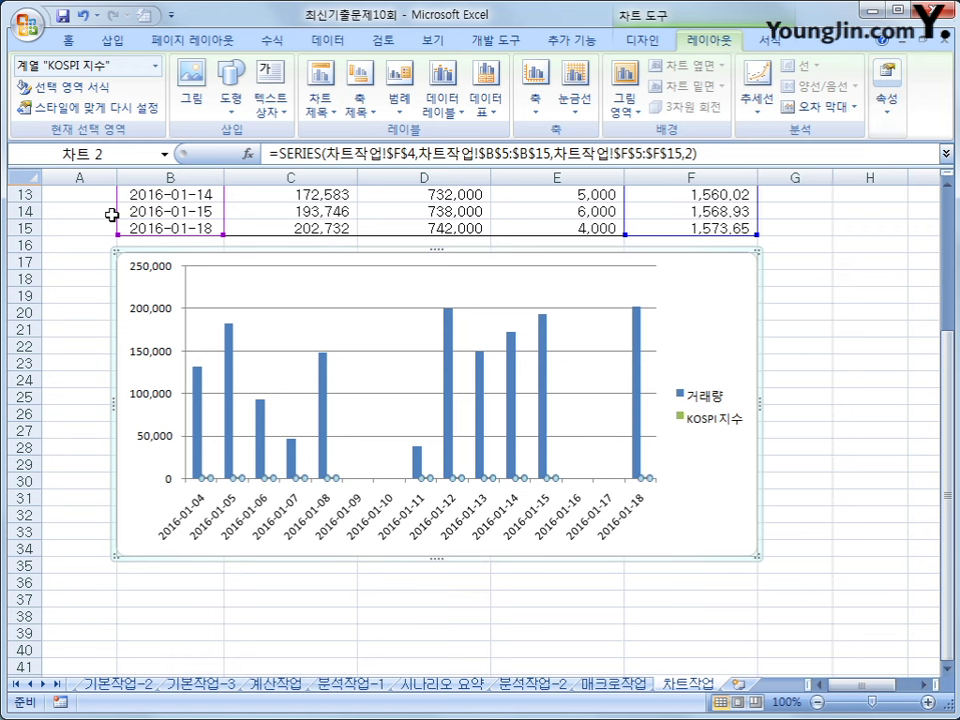
left_click(643, 41)
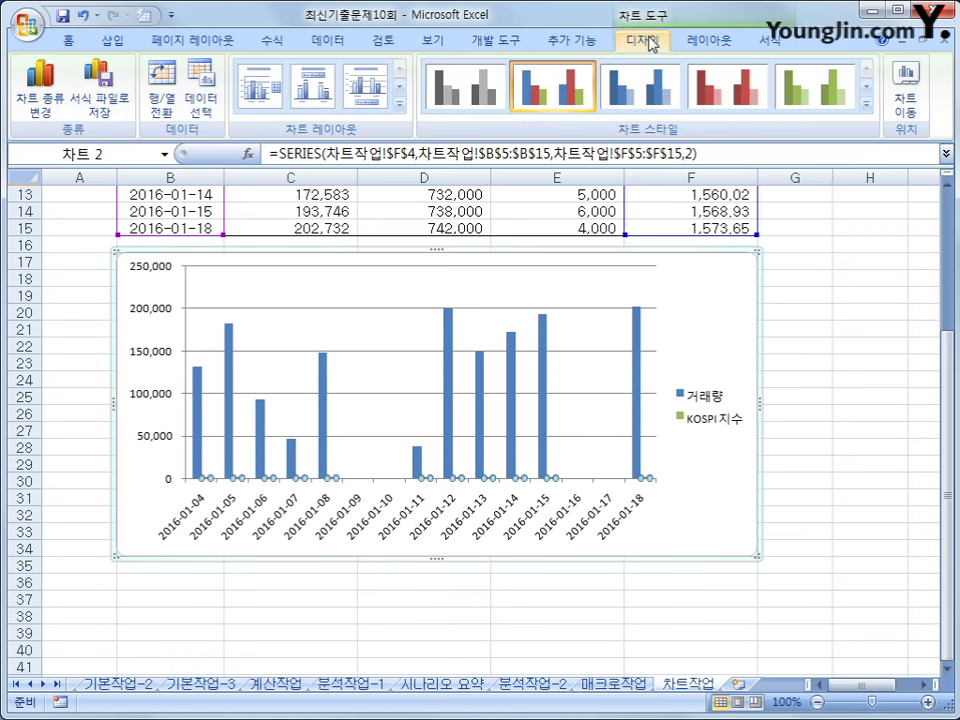
left_click(50, 100)
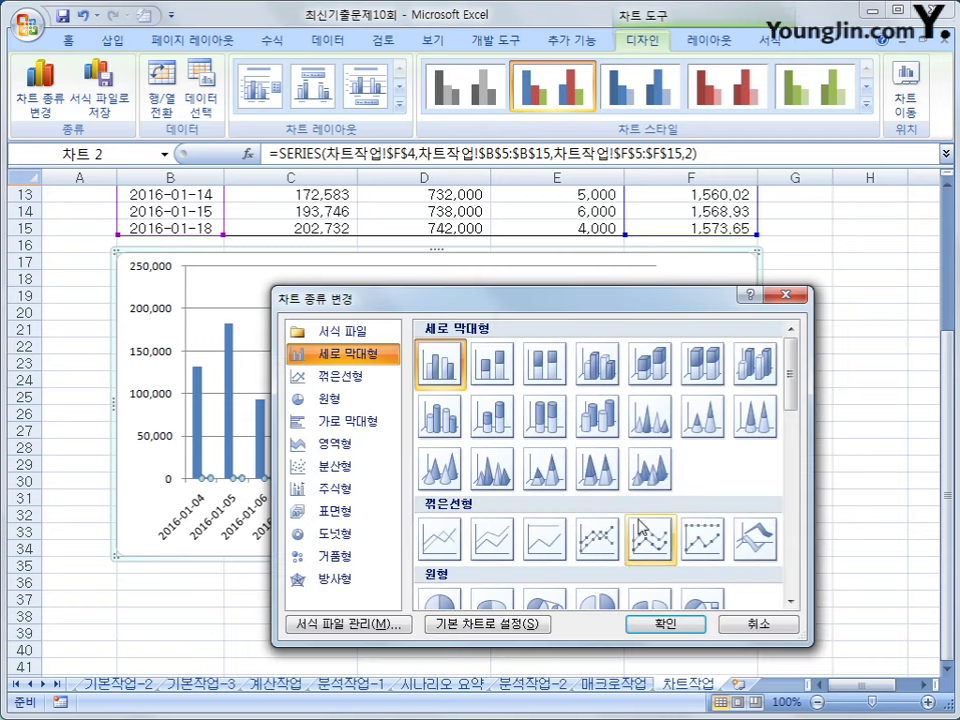
left_click(605, 541)
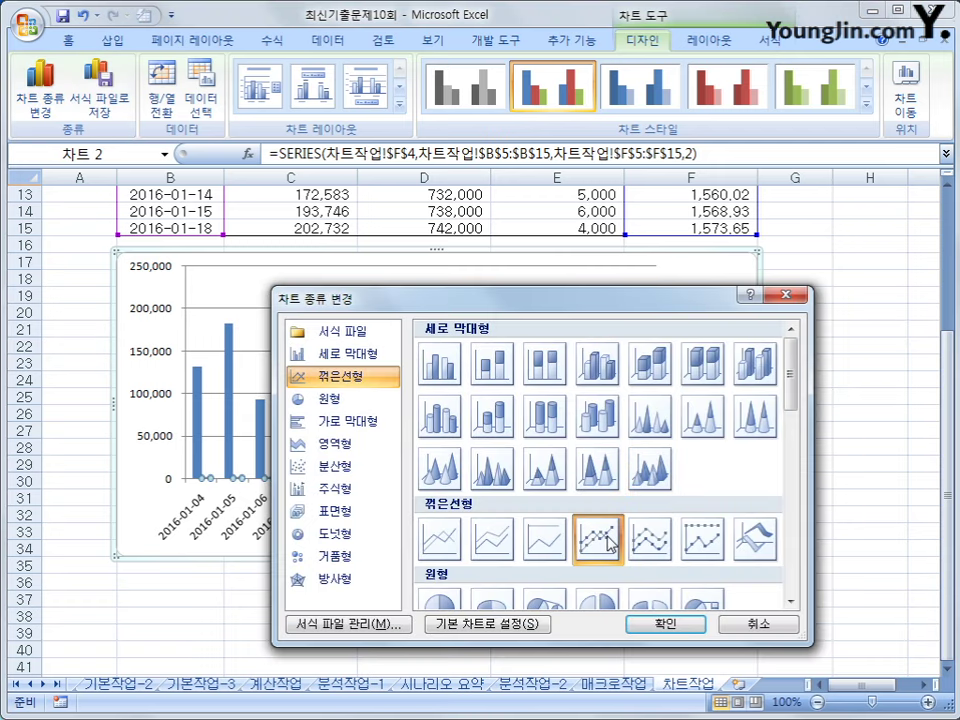
left_click(655, 625)
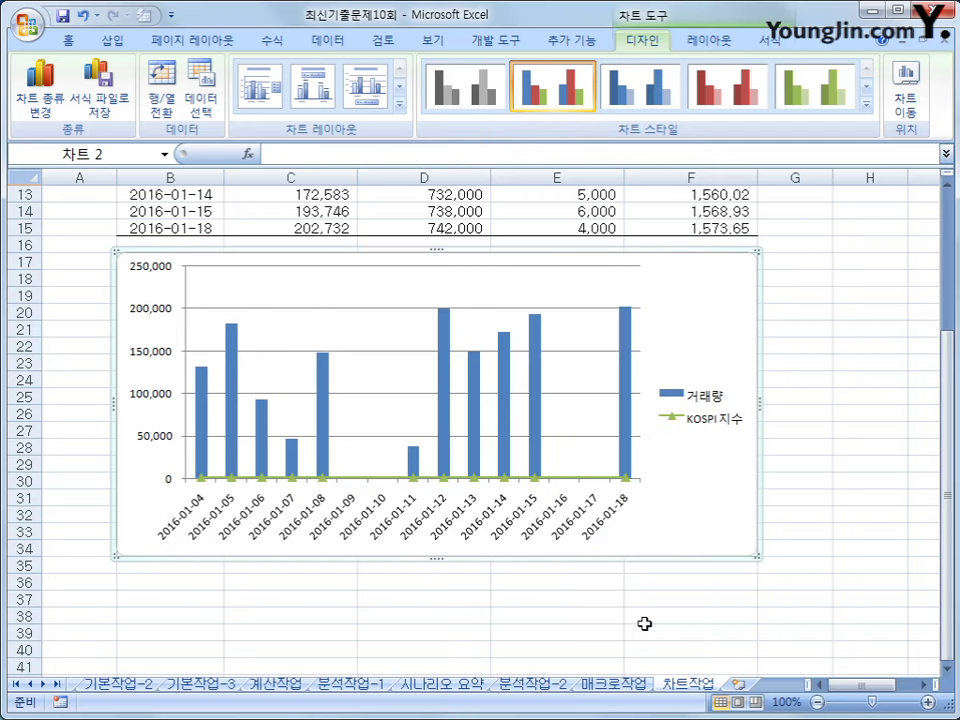
Plot the KOSPI 지수 line series on the secondary axis (보조 축)
left_click(535, 479)
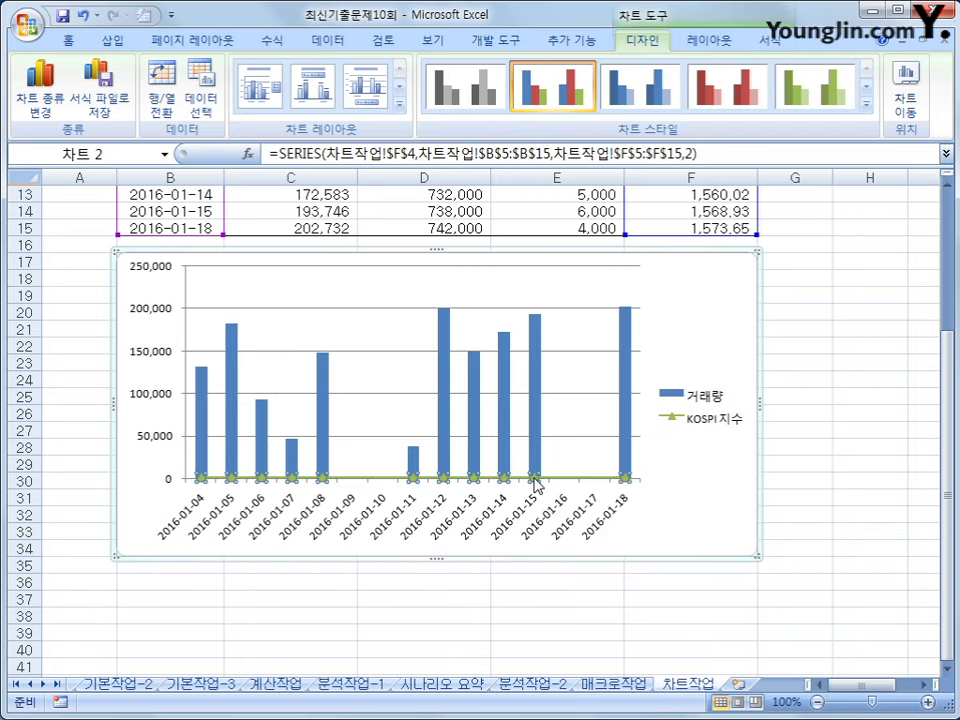
right_click(535, 480)
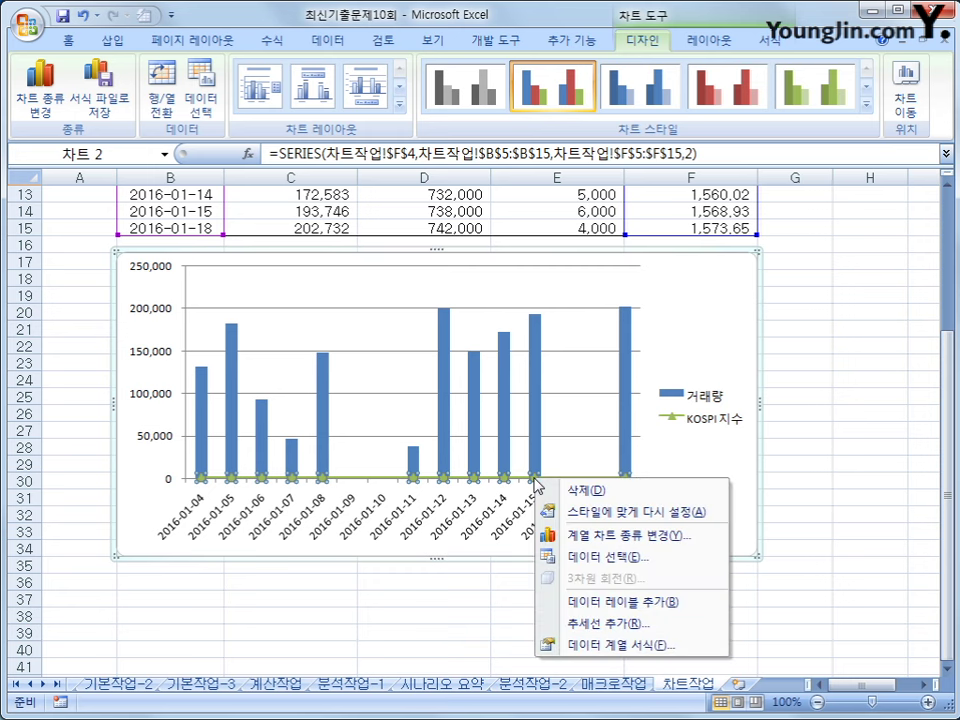
left_click(688, 640)
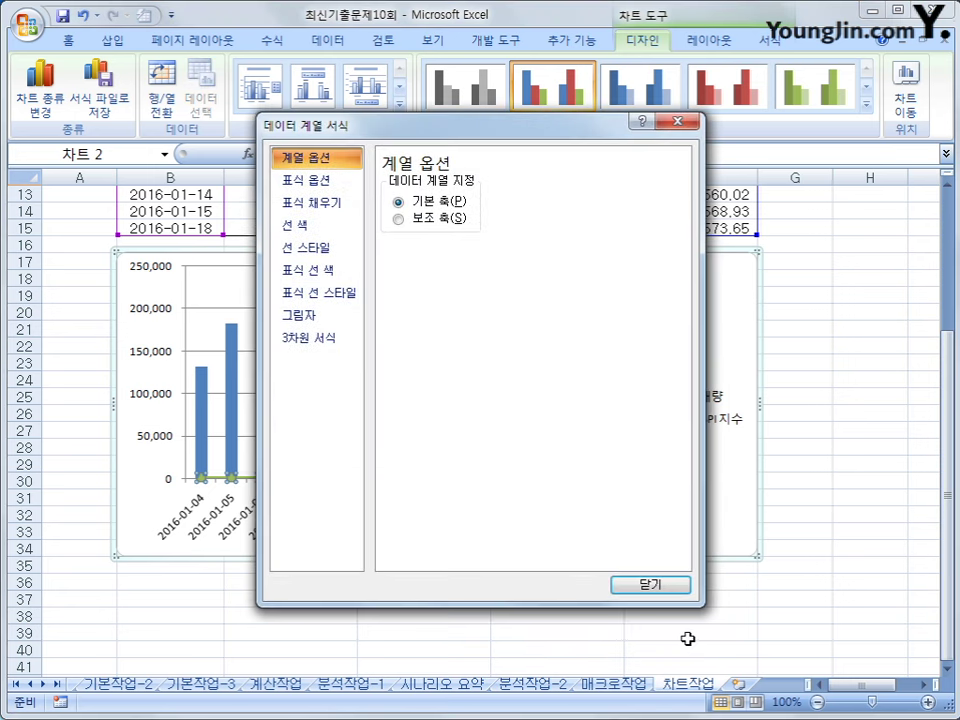
left_click(405, 222)
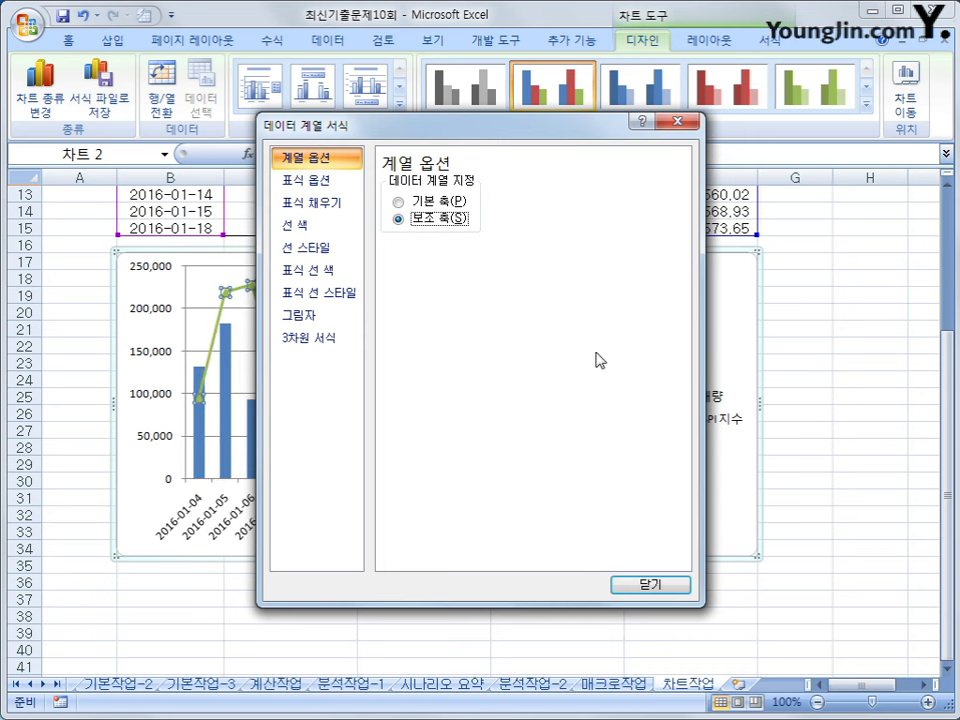
left_click(651, 587)
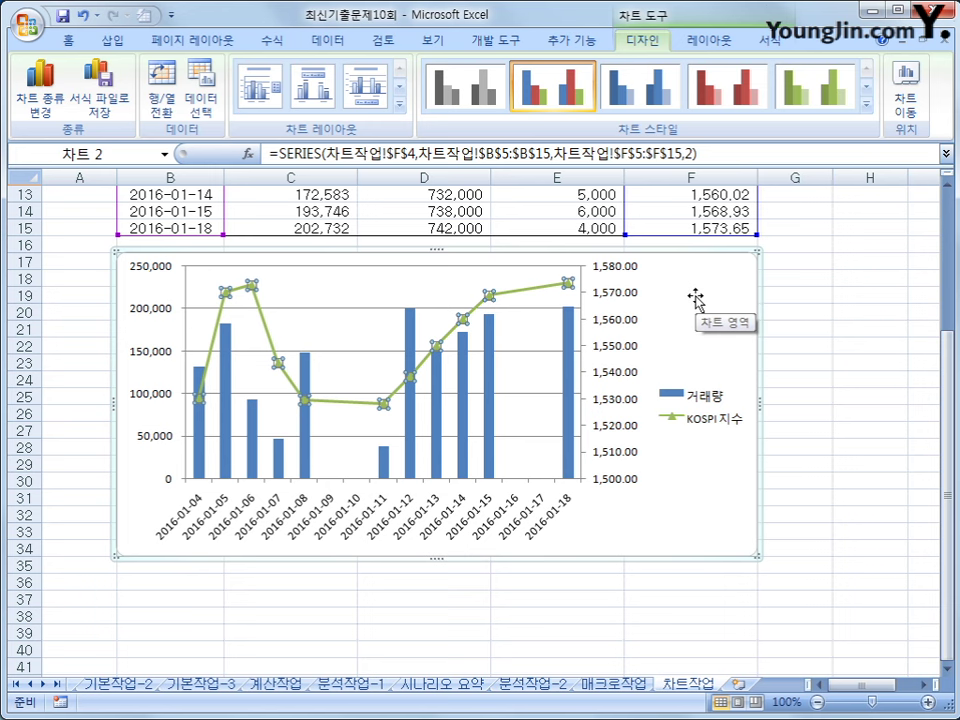
Add a chart title above the plot area of the 차트작업 chart and set its text to 주식거래현황
left_click(709, 40)
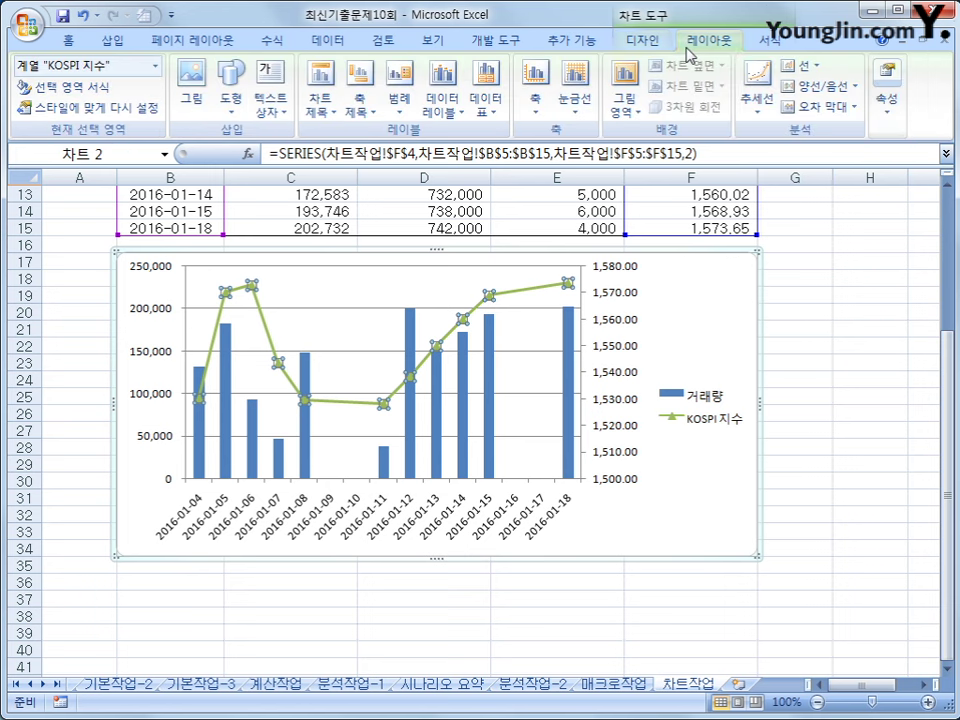
left_click(320, 100)
left_click(349, 242)
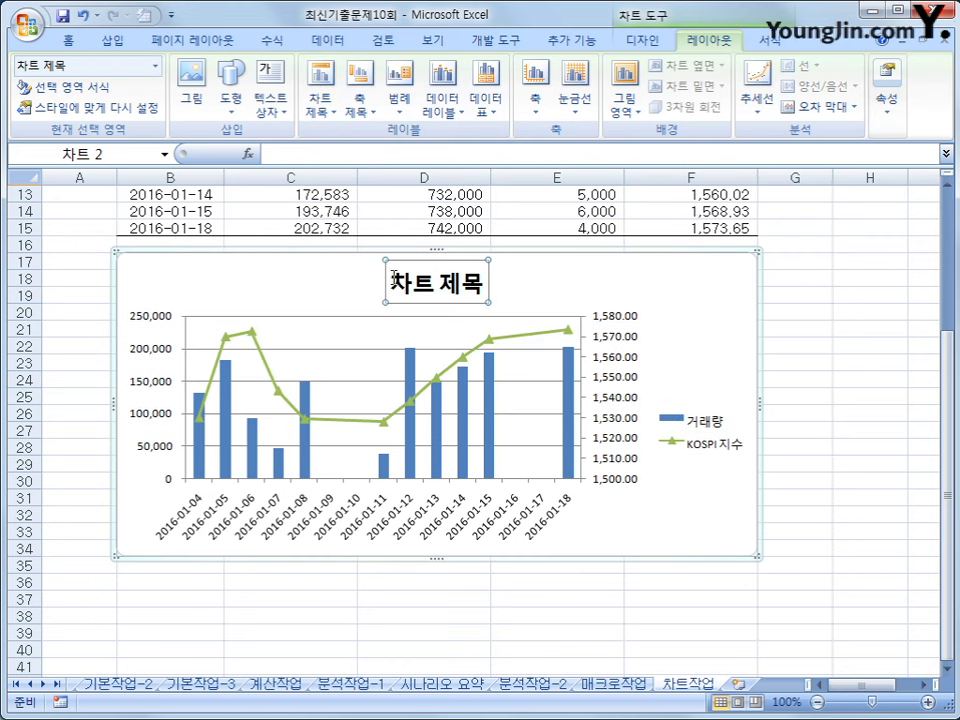
left_click_drag(389, 283, 484, 290)
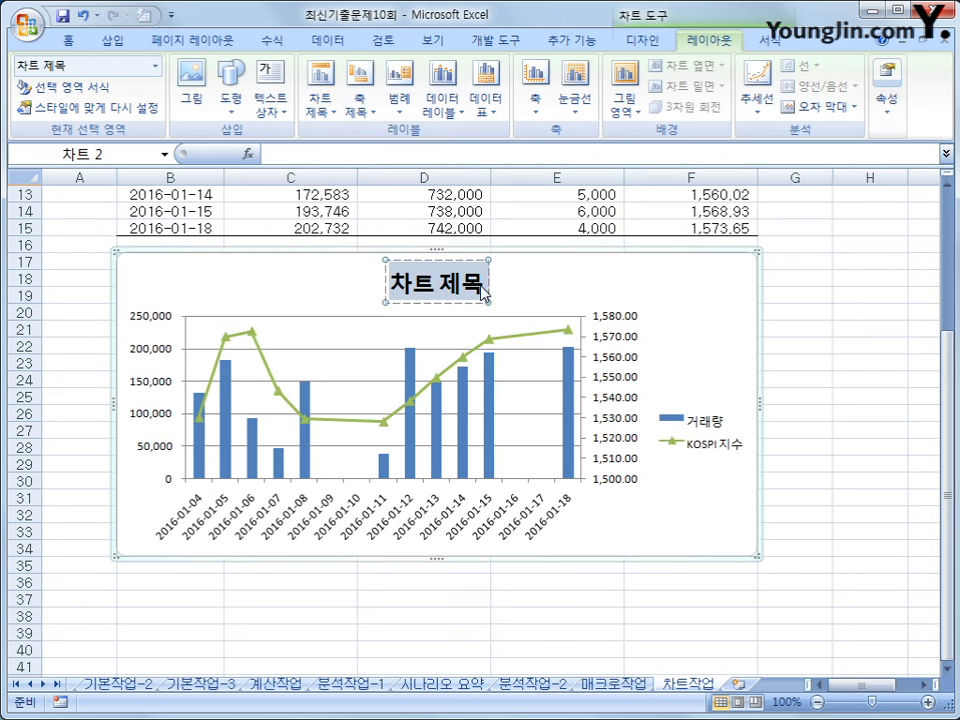
type("주식거래현")
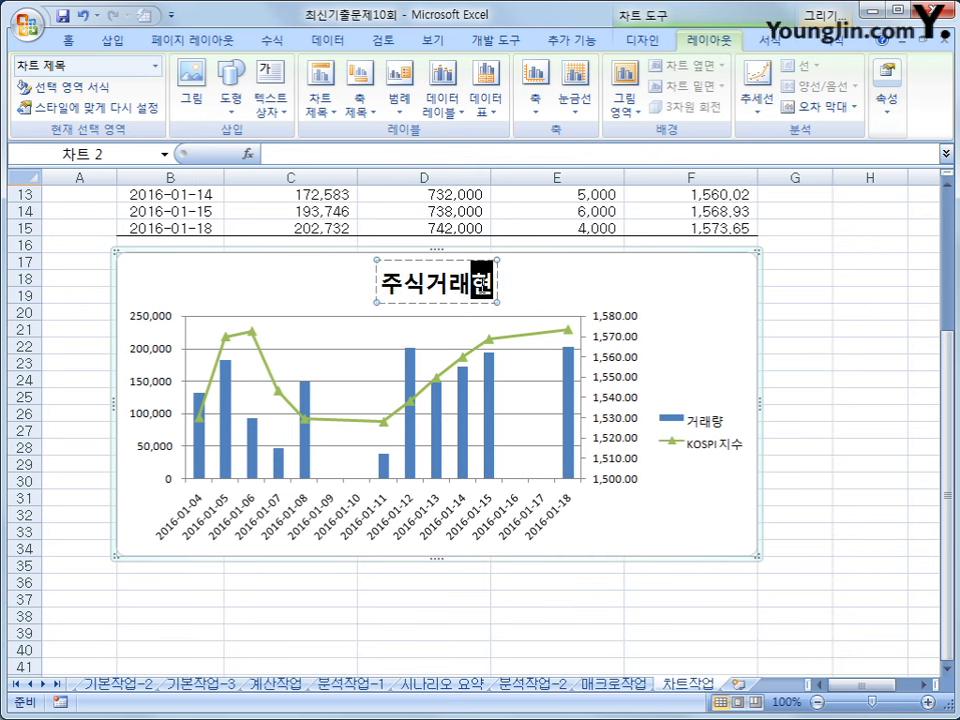
type("황")
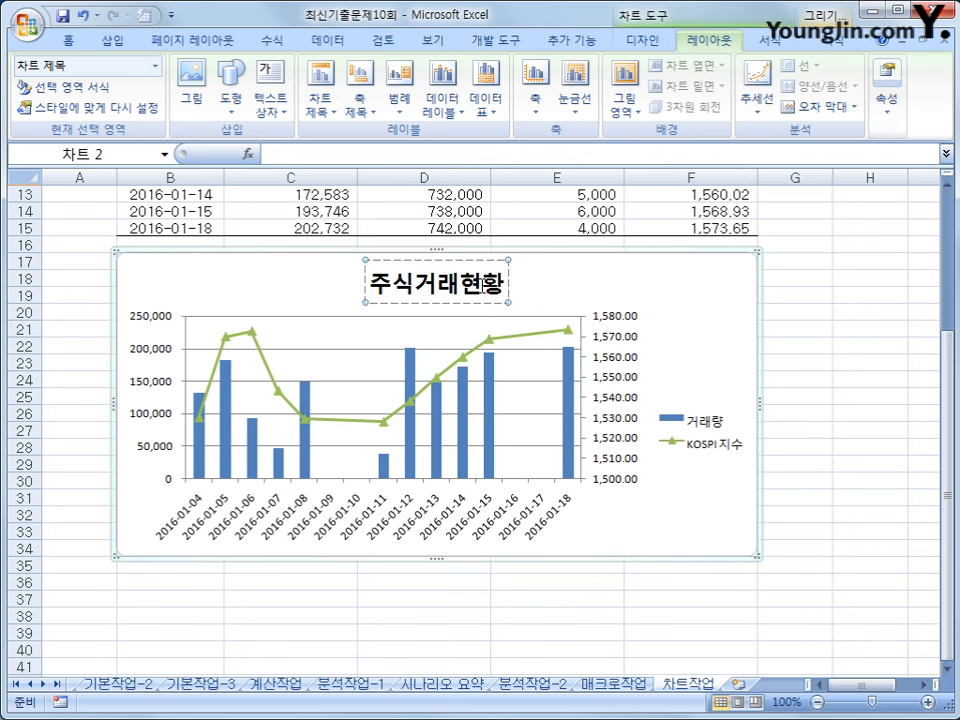
Format the chart title in 궁서체, size 14, italic and underlined
left_click(492, 303)
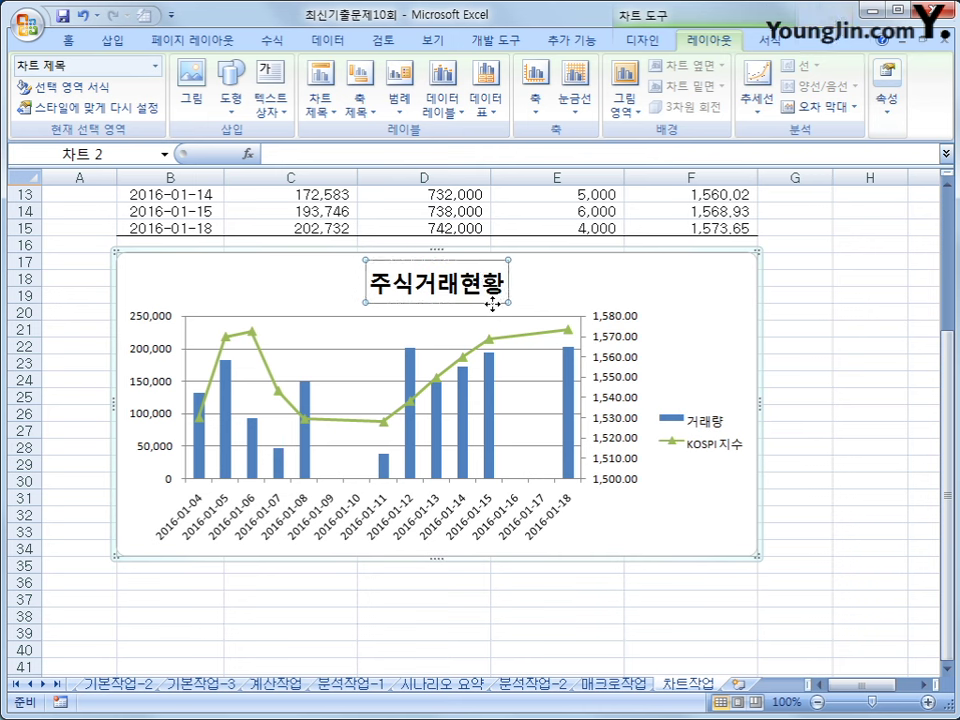
right_click(492, 303)
left_click(549, 253)
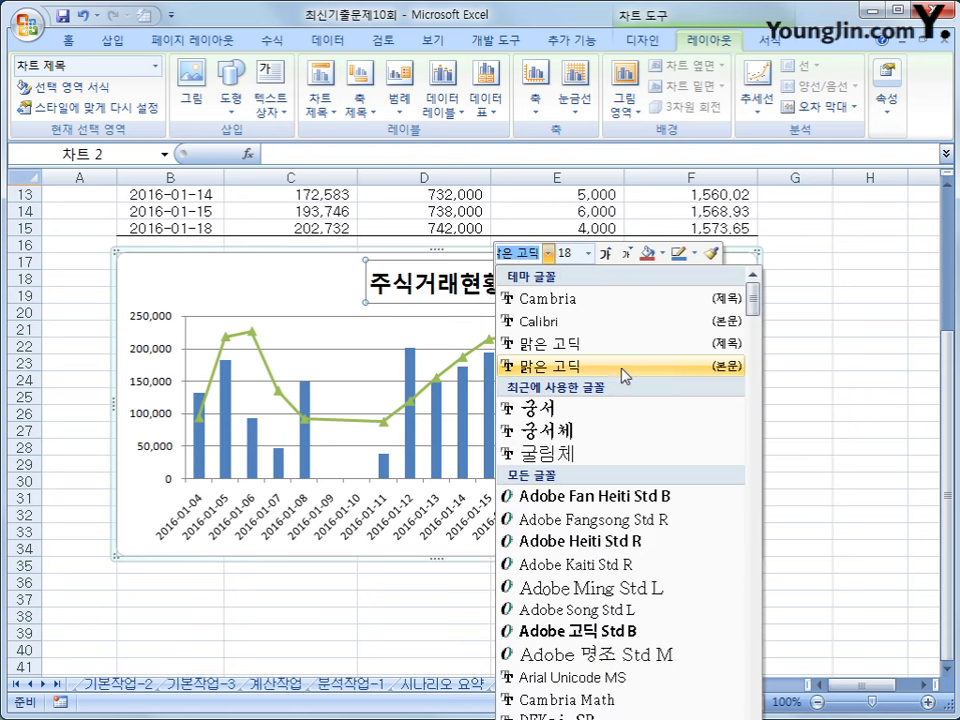
left_click(628, 434)
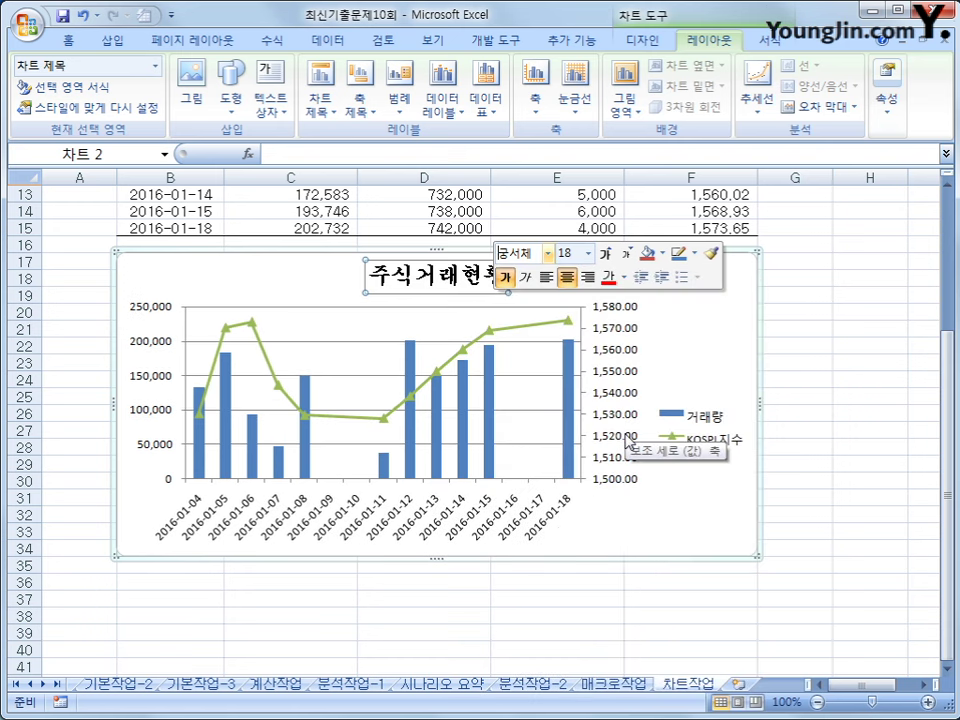
left_click(588, 253)
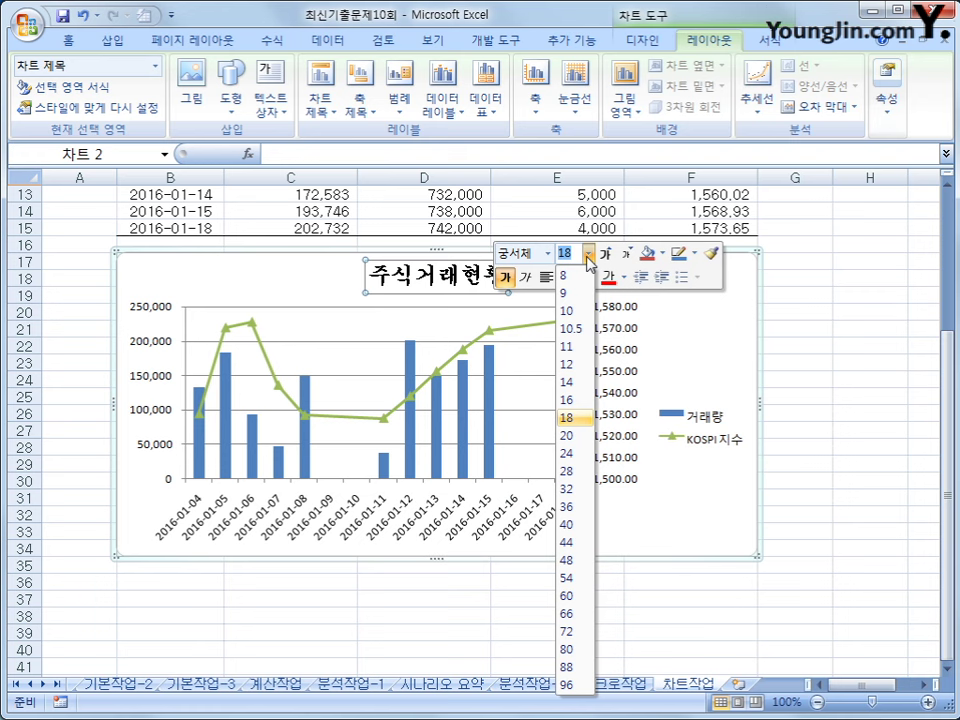
left_click(575, 382)
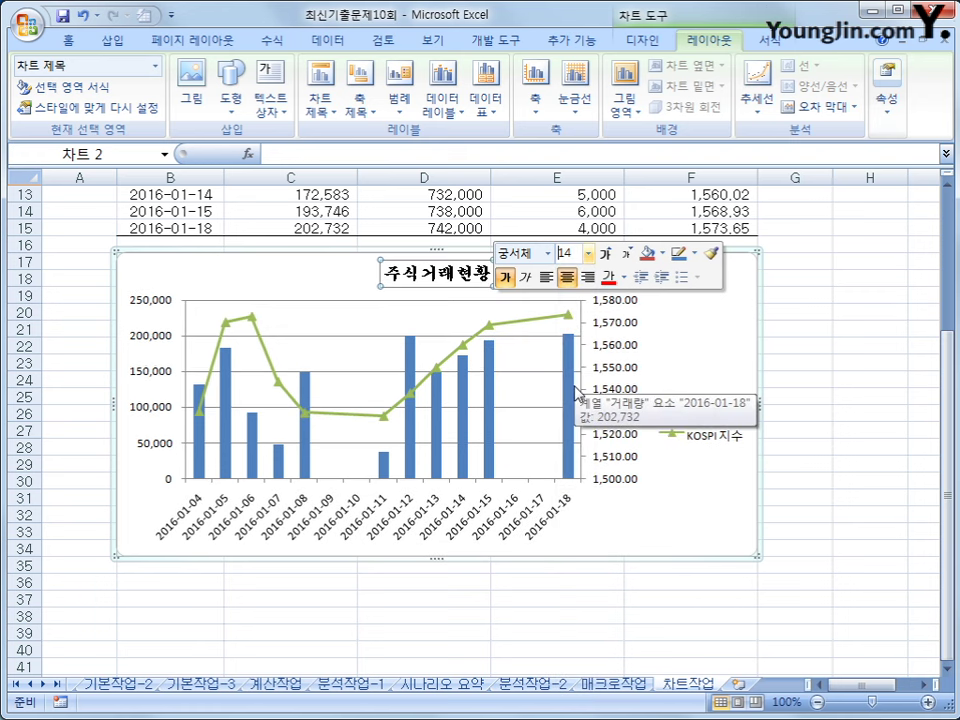
left_click(525, 278)
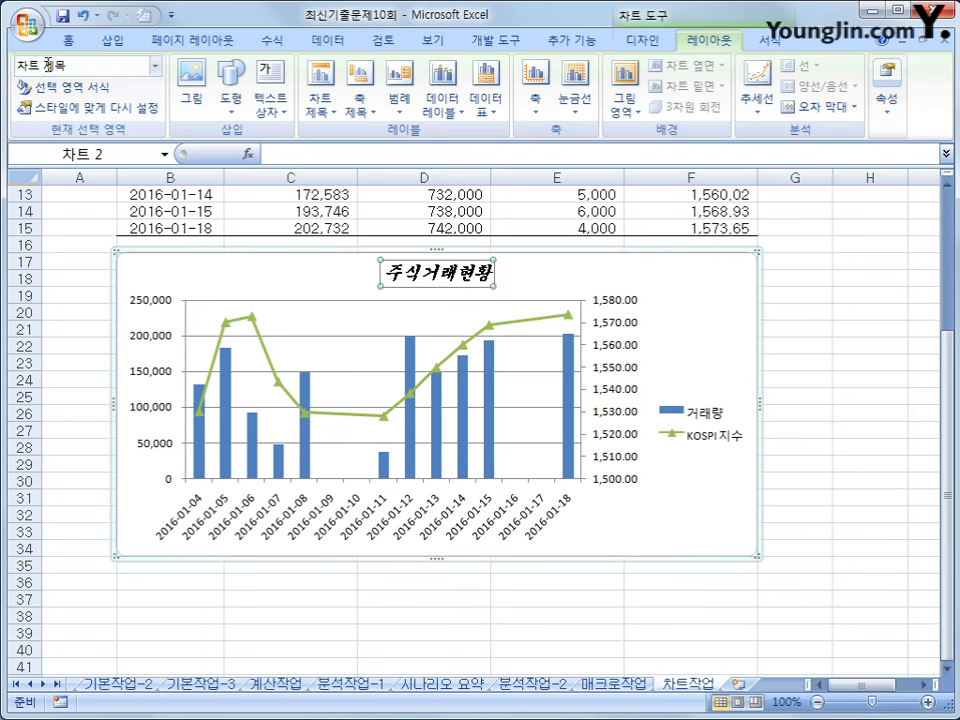
left_click(68, 40)
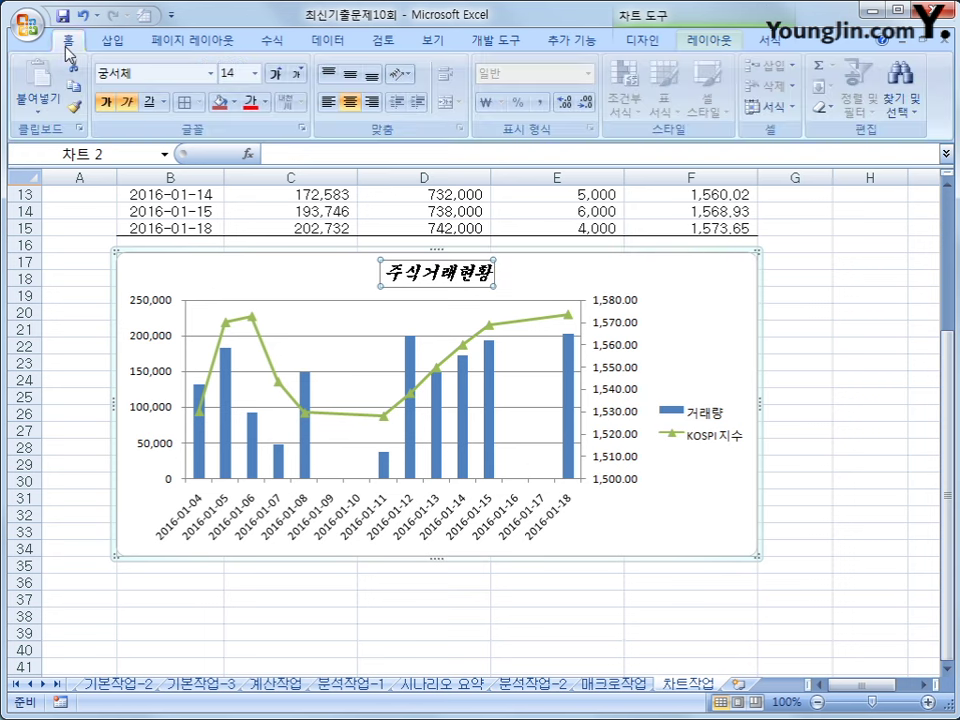
left_click(163, 101)
left_click(172, 124)
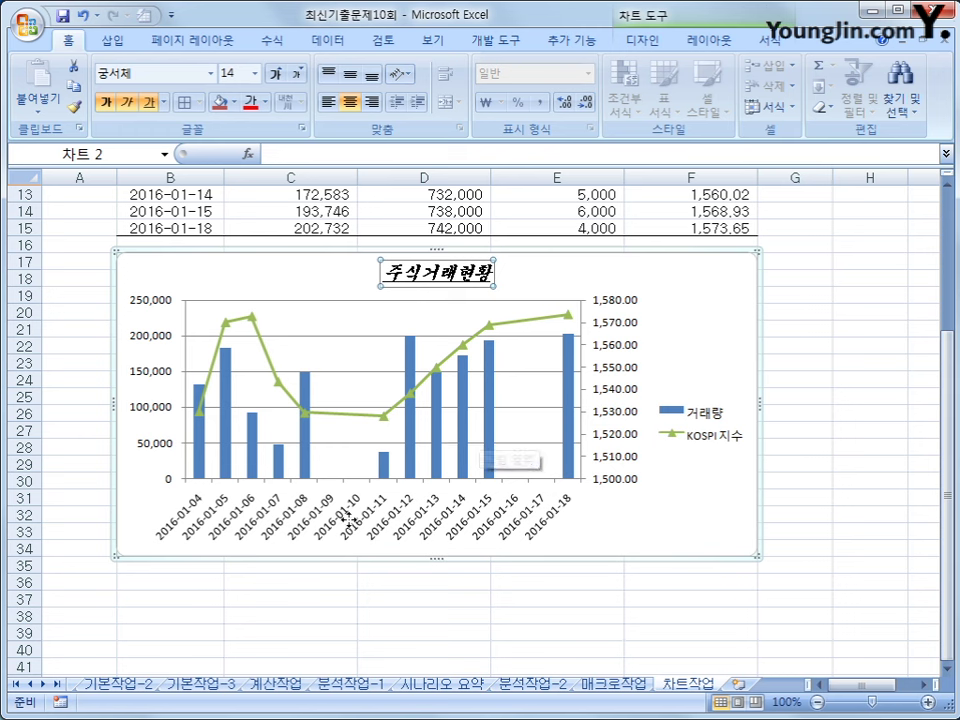
Add a value data label to only the 2016-01-12 column of the 거래량 series
left_click(410, 455)
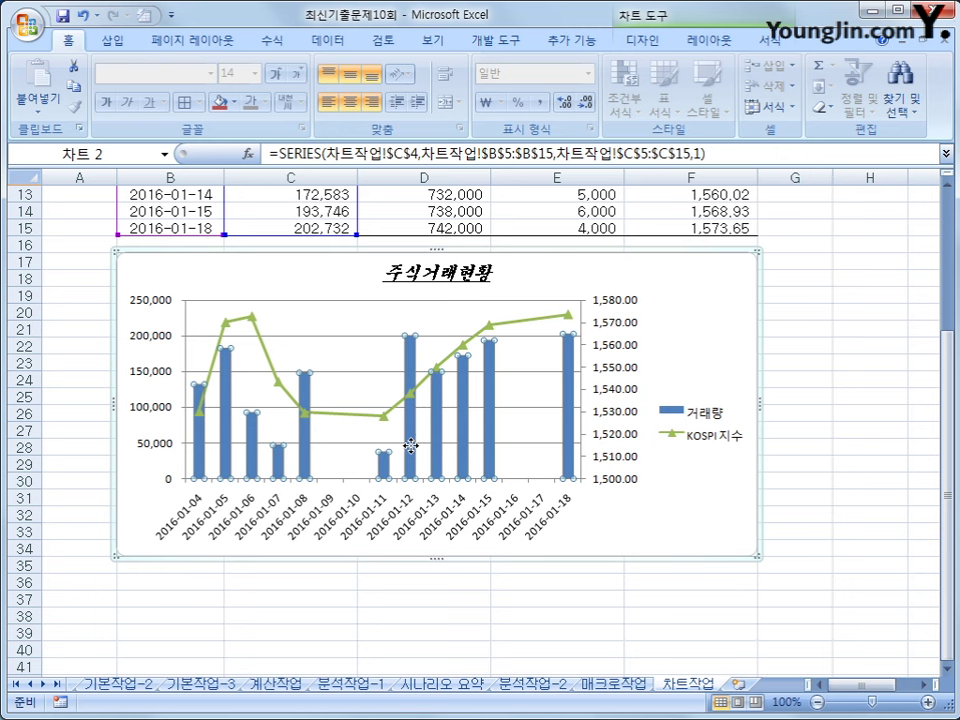
left_click(410, 446)
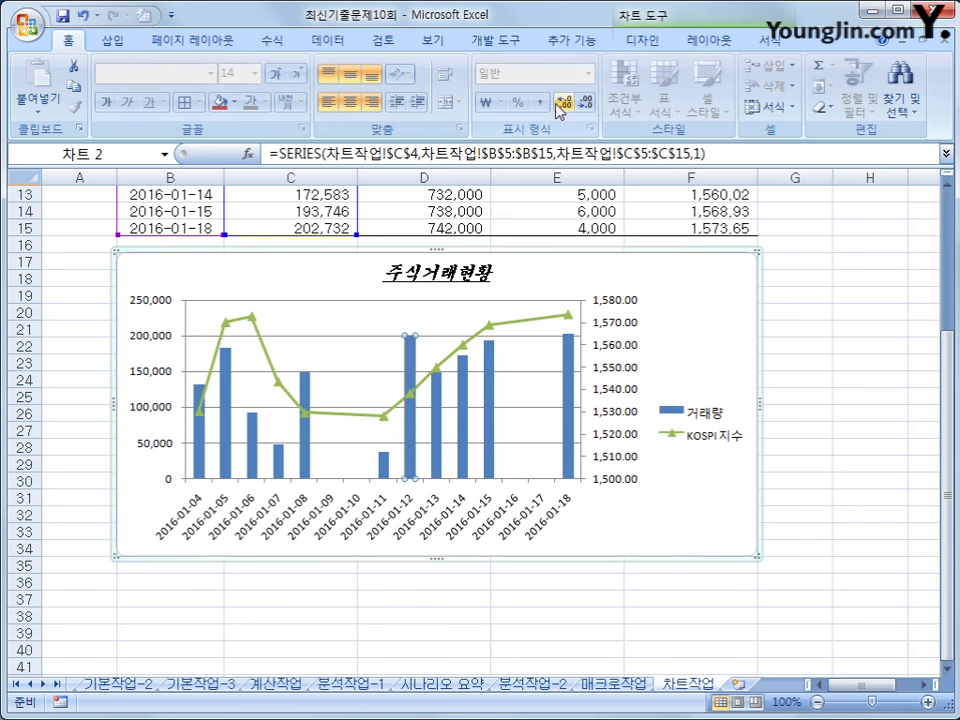
right_click(413, 358)
left_click(521, 484)
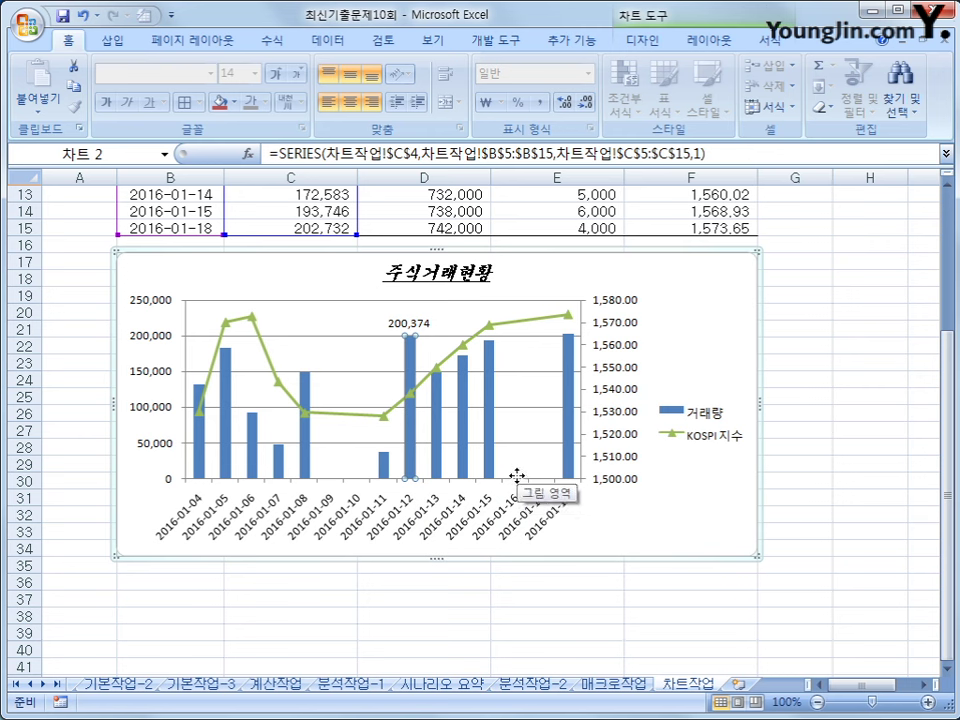
Set the primary vertical axis display unit to 천, with the unit label shown on the chart
left_click(164, 338)
right_click(164, 338)
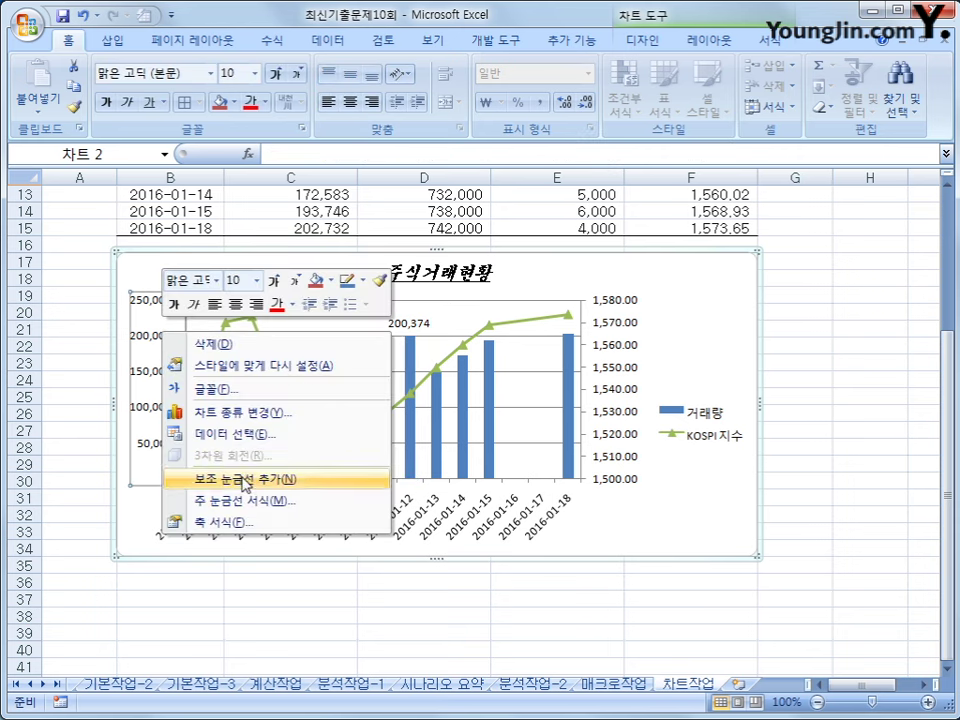
left_click(250, 527)
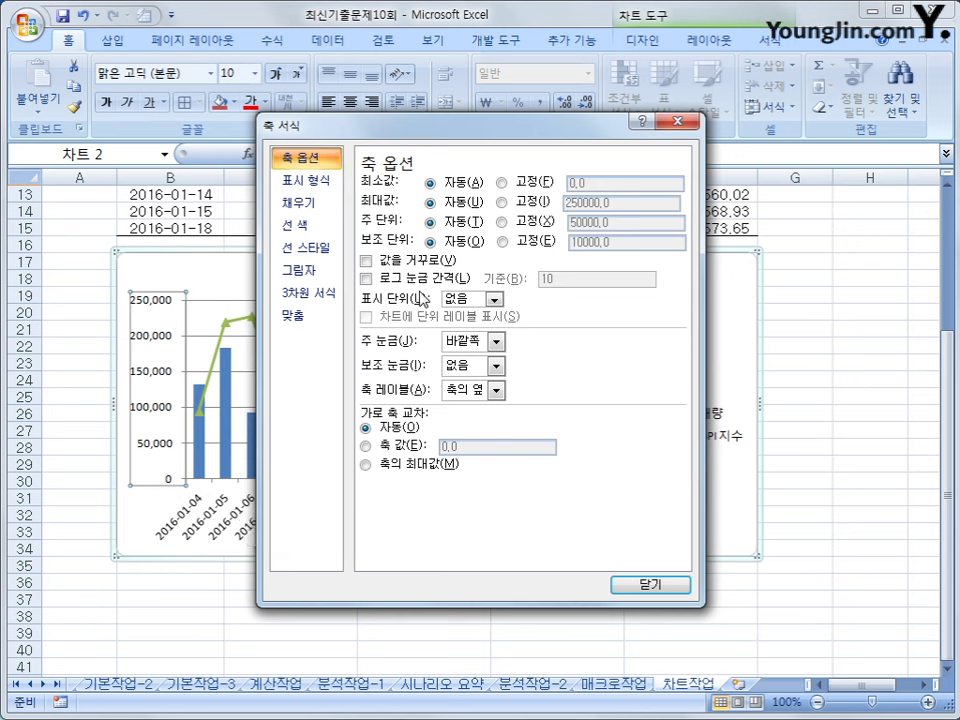
left_click(495, 300)
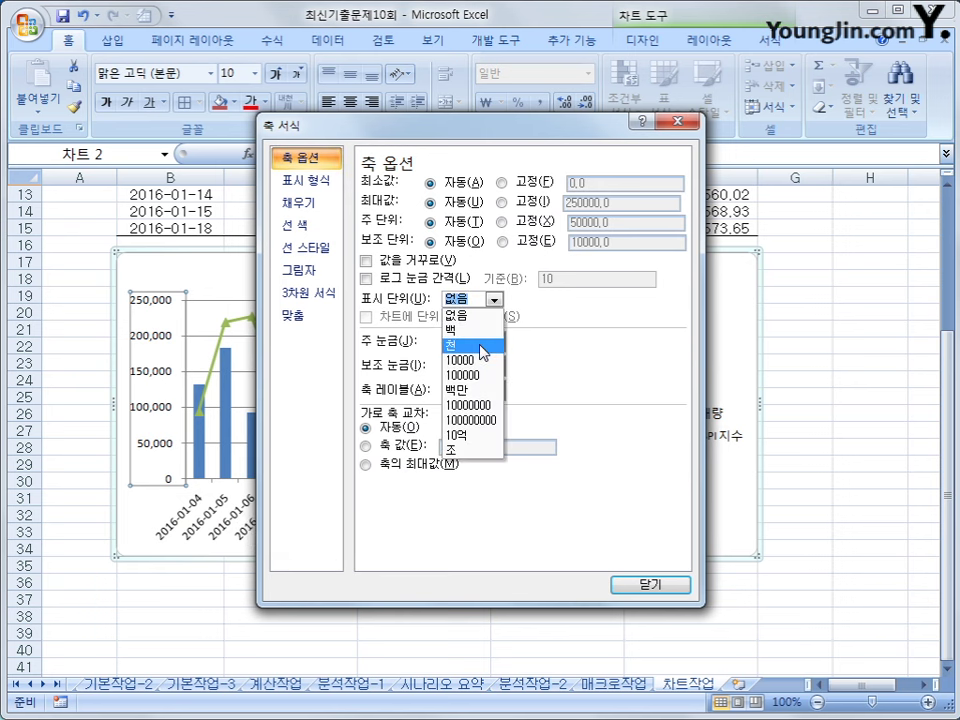
left_click(483, 348)
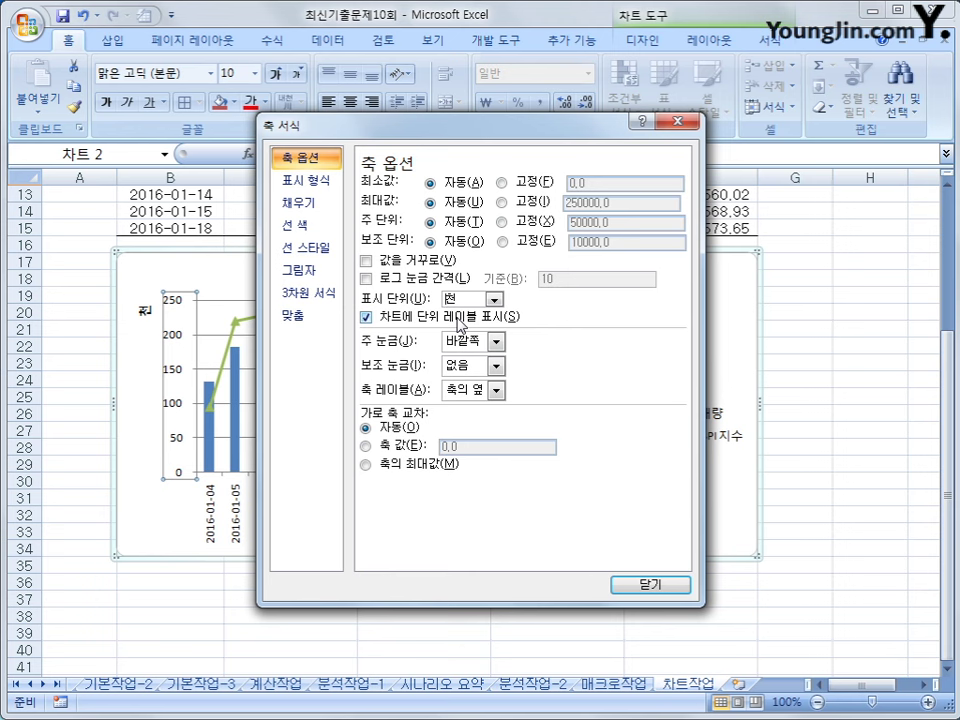
left_click(645, 584)
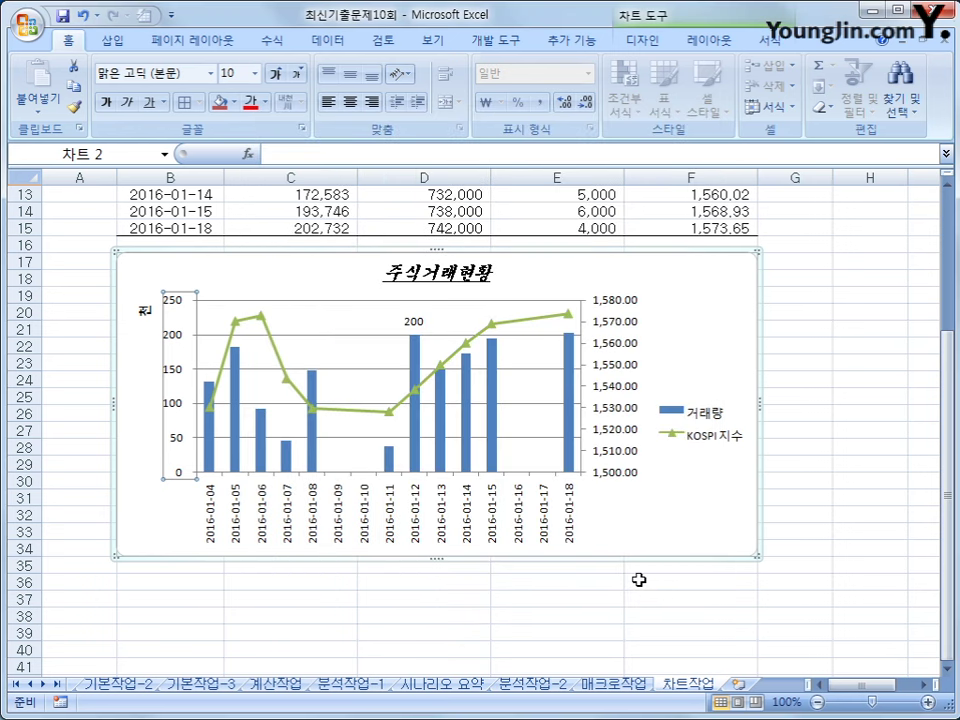
Set the text direction of the 천 unit label to 가로 and deselect the chart
left_click_drag(146, 316, 140, 312)
right_click(140, 312)
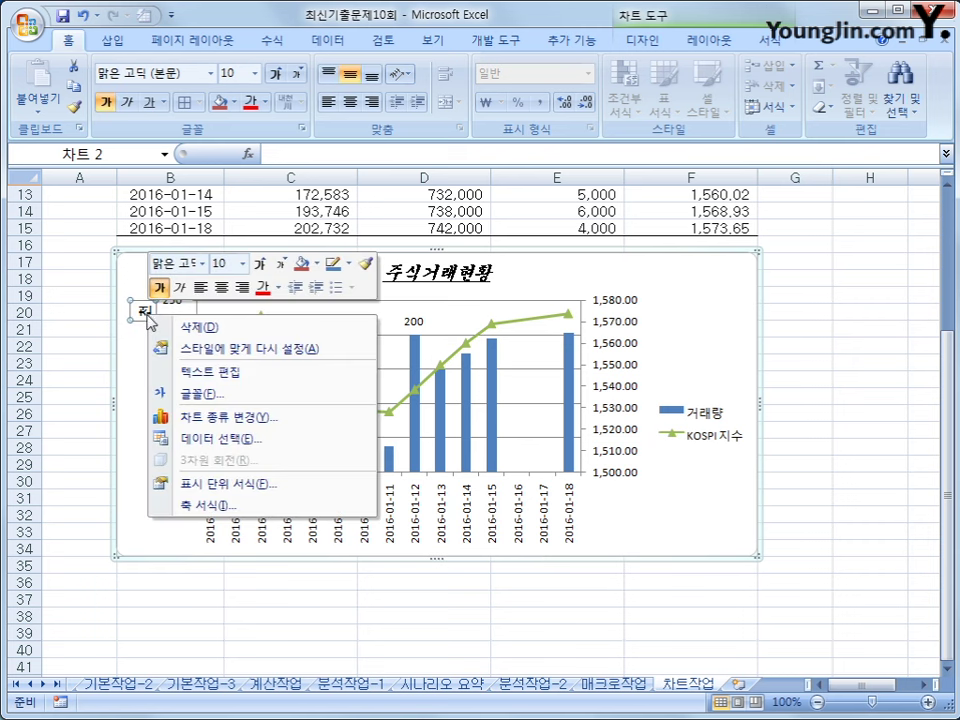
left_click(283, 490)
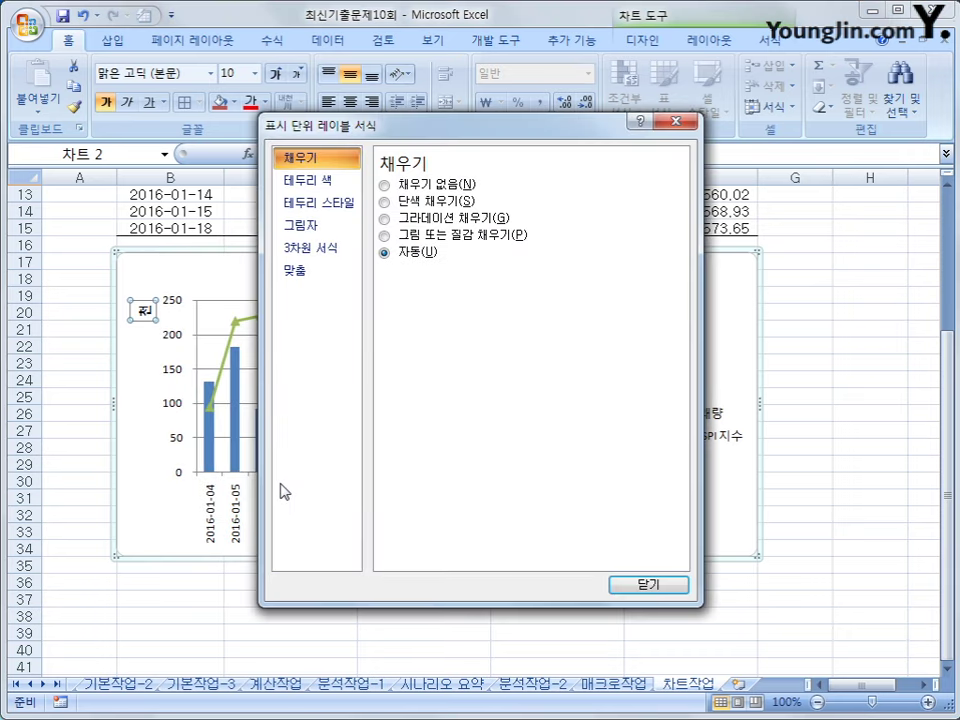
left_click(306, 275)
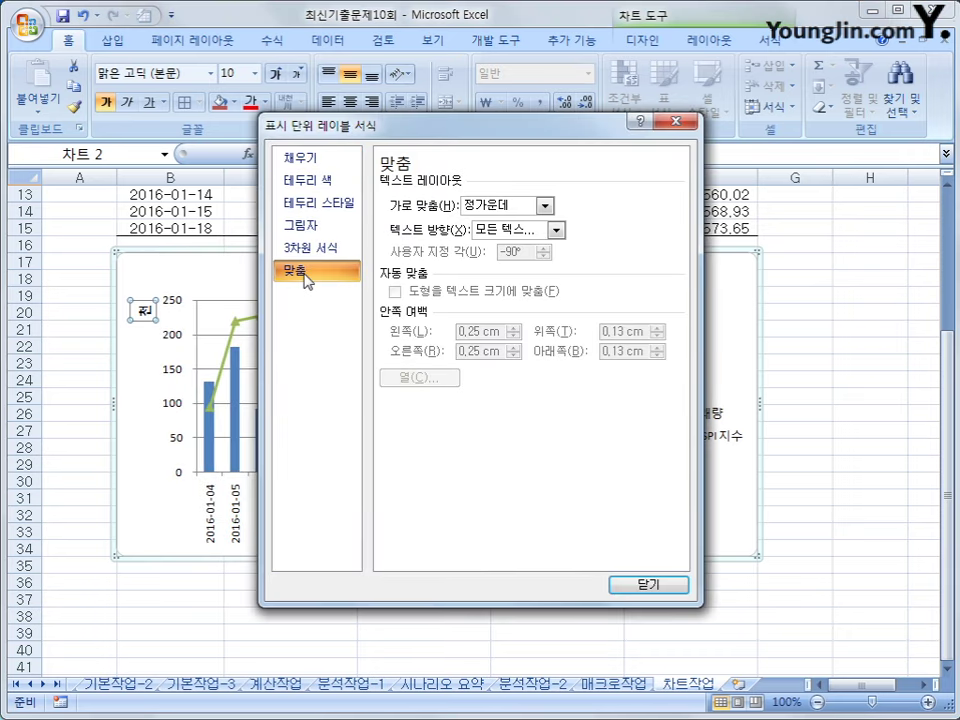
left_click(556, 230)
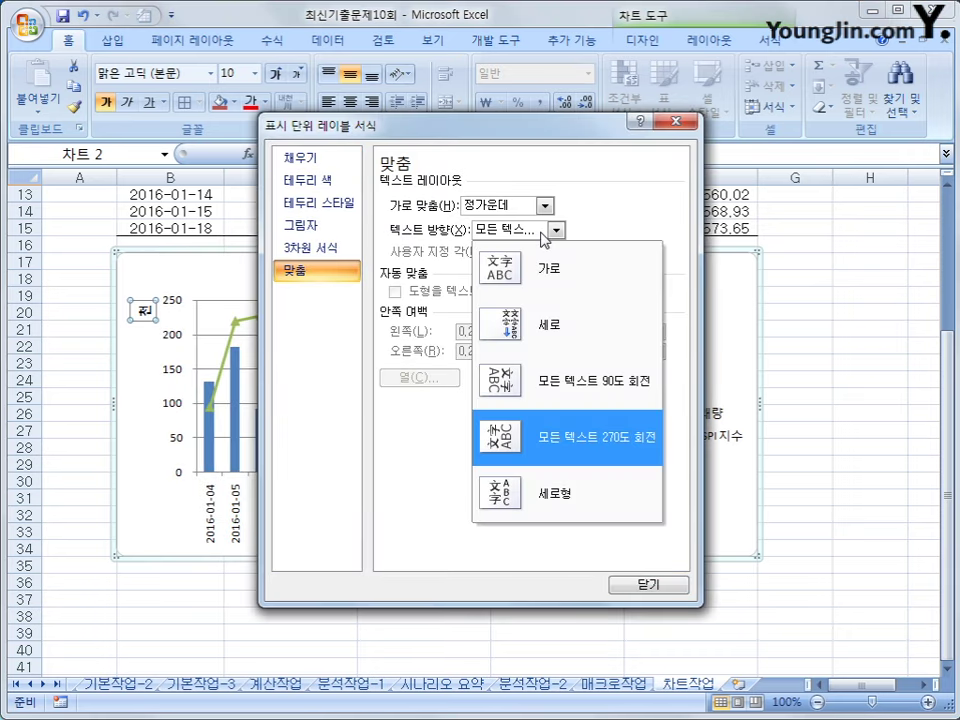
left_click(561, 287)
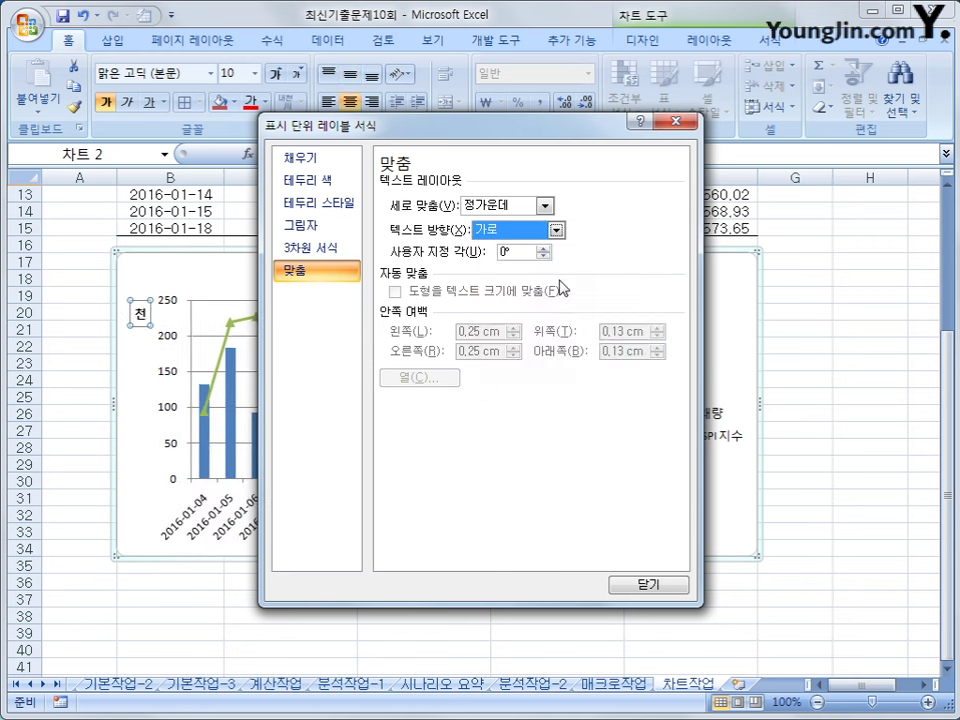
left_click(640, 586)
left_click(797, 607)
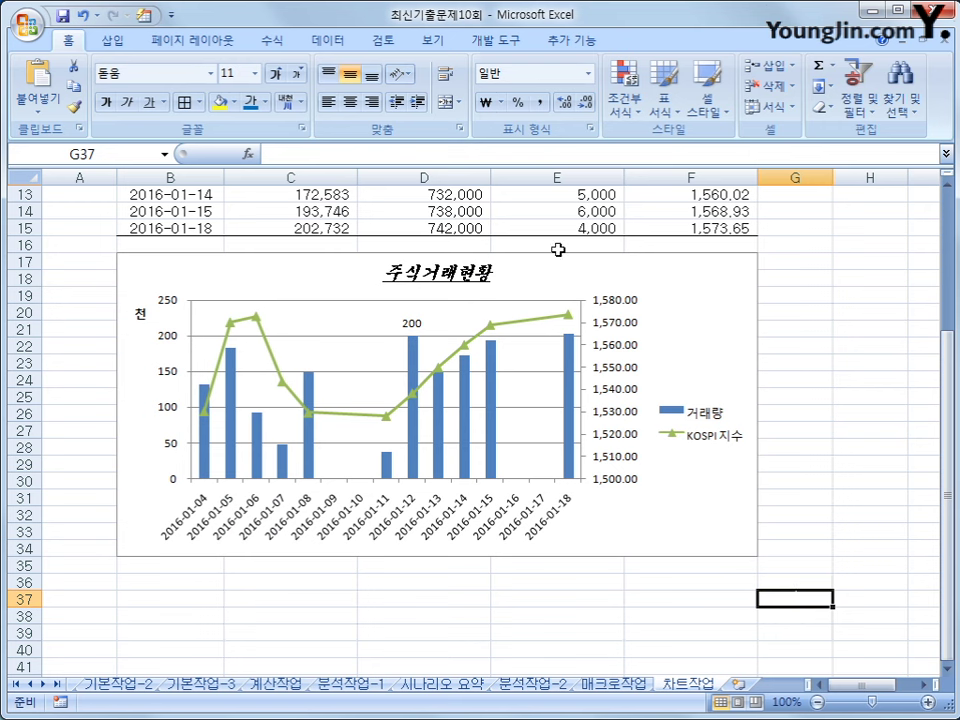
Place the chart legend above the plot area, using the 위쪽에 범례 표시 option
left_click(671, 326)
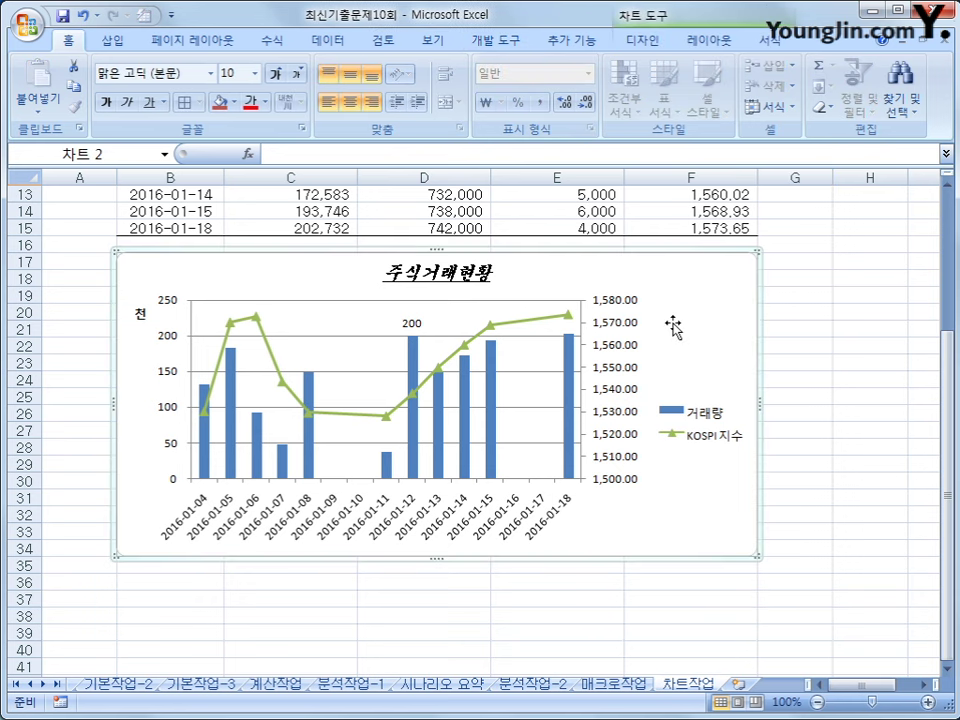
left_click(703, 45)
left_click(399, 95)
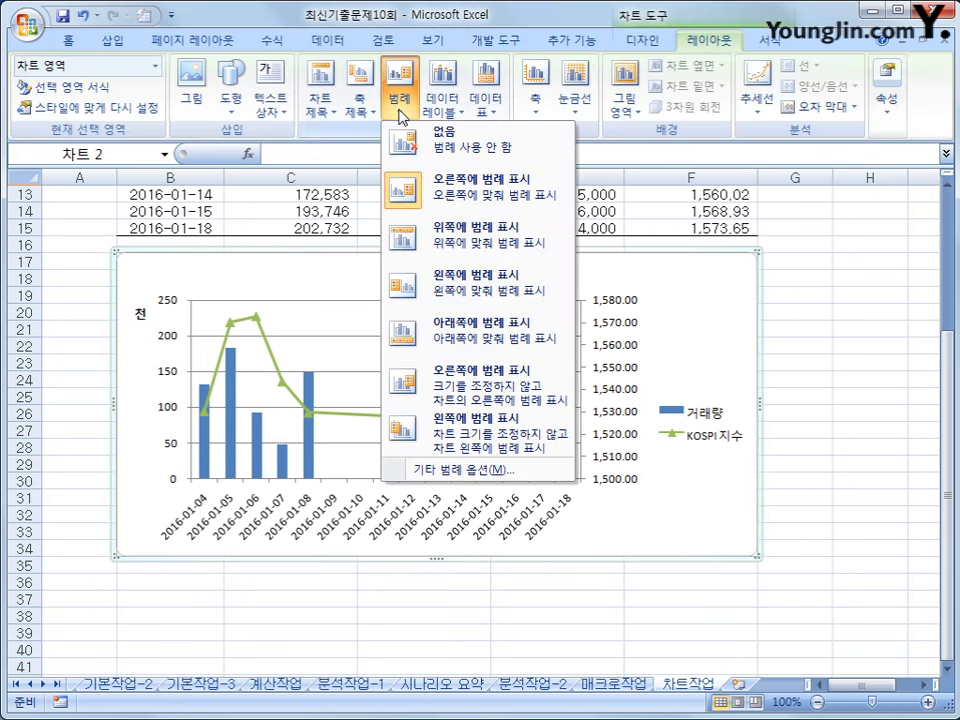
left_click(456, 232)
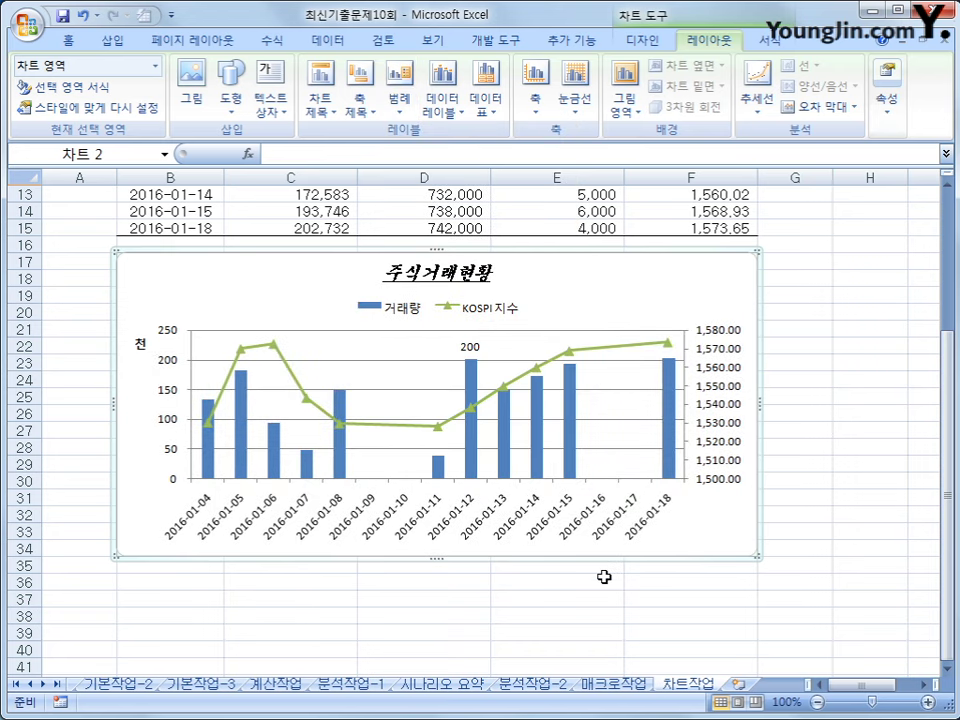
Give the legend a solid white fill (단색 채우기)
left_click(436, 314)
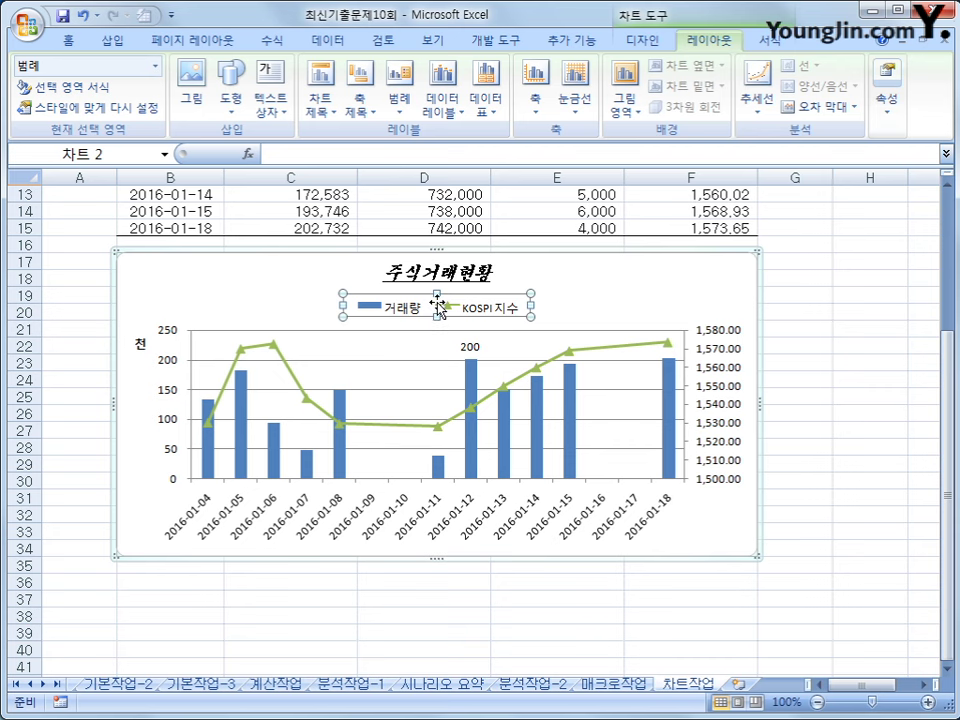
right_click(436, 314)
left_click(505, 451)
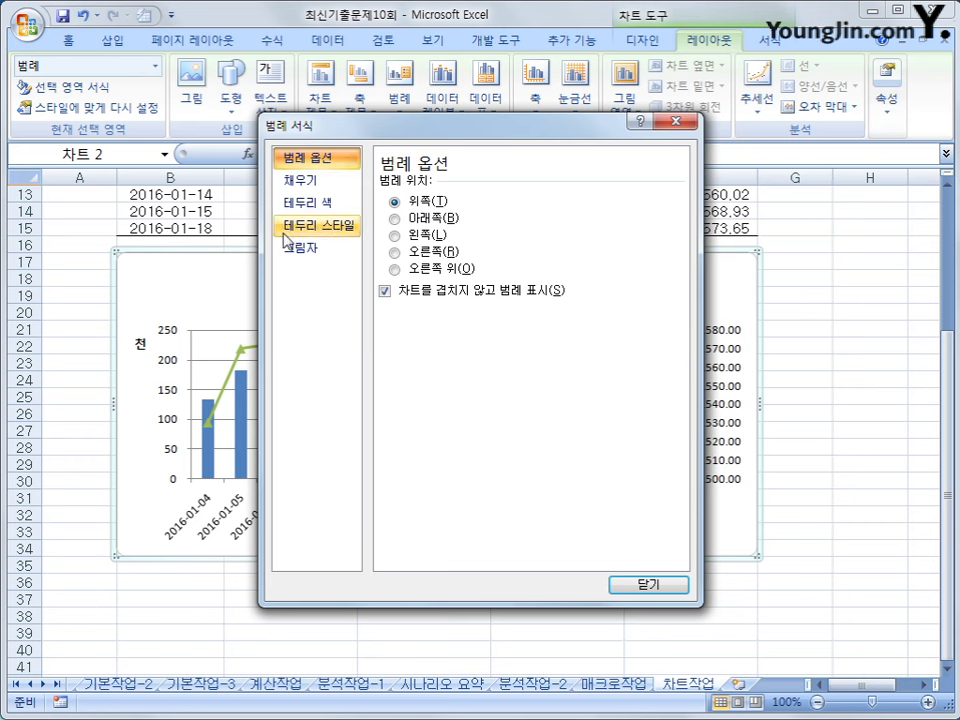
left_click(300, 180)
left_click(411, 201)
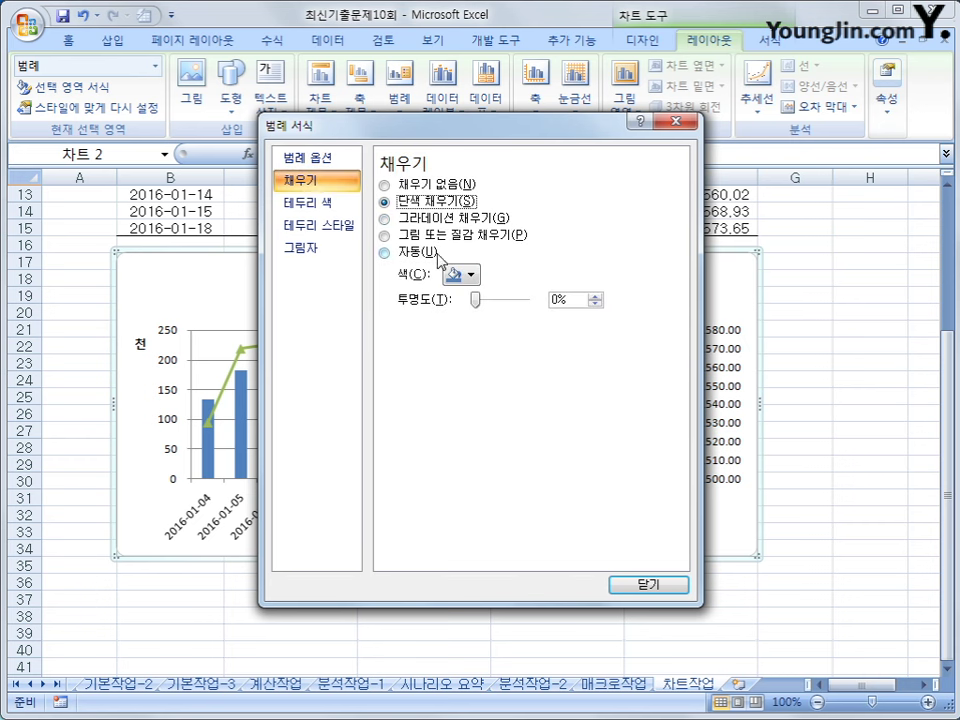
left_click(458, 275)
left_click(449, 315)
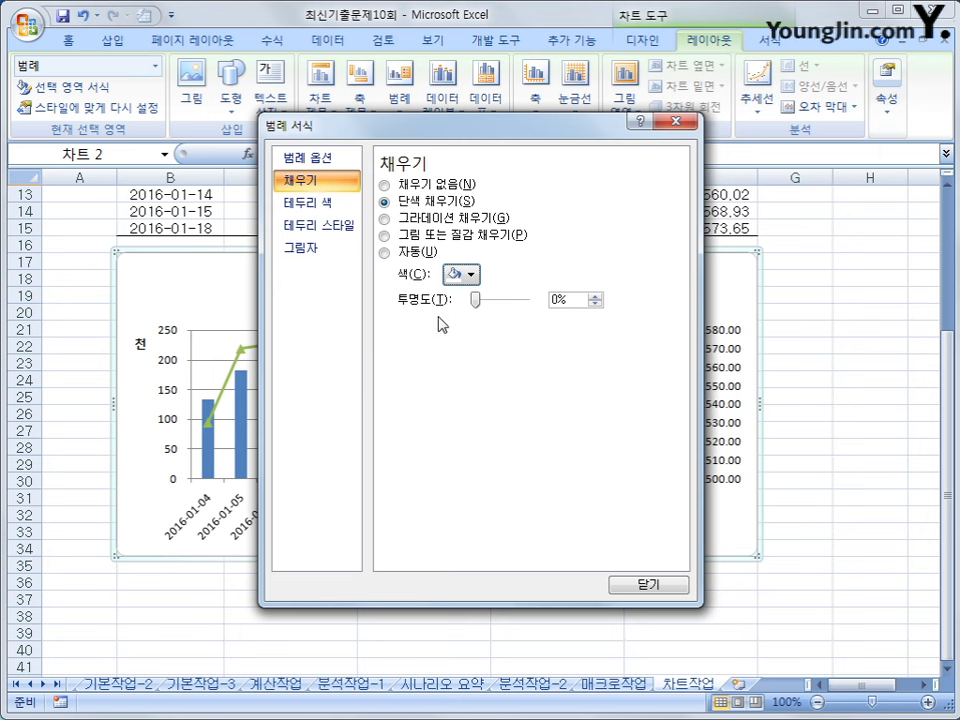
Apply the first outer (바깥쪽) preset shadow, offset to the lower right, to the legend and deselect the chart
left_click(338, 256)
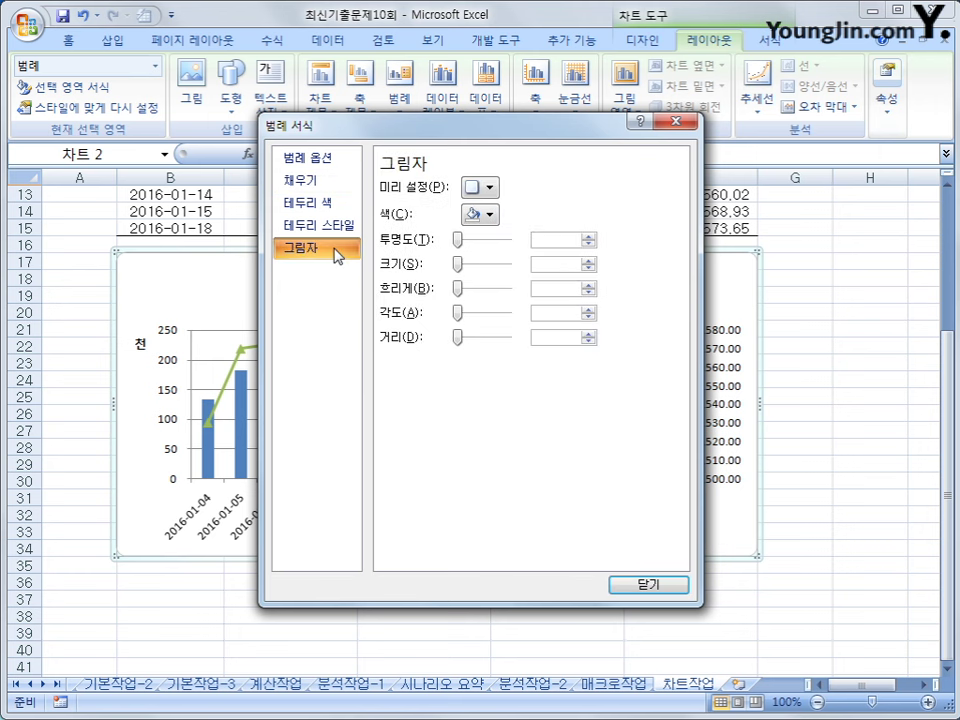
left_click(488, 187)
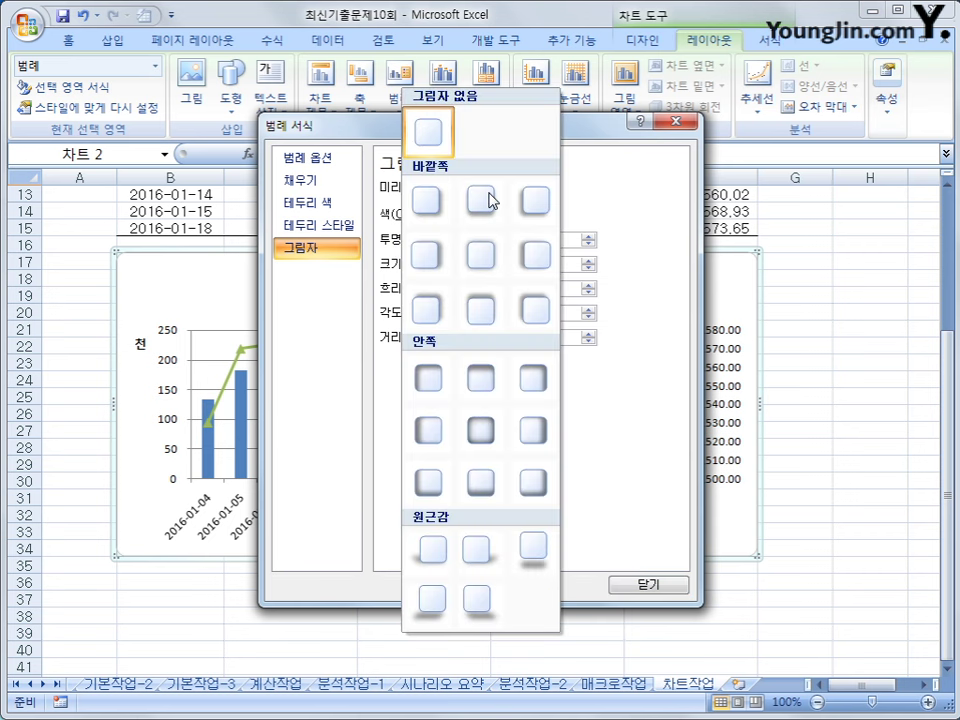
left_click(437, 222)
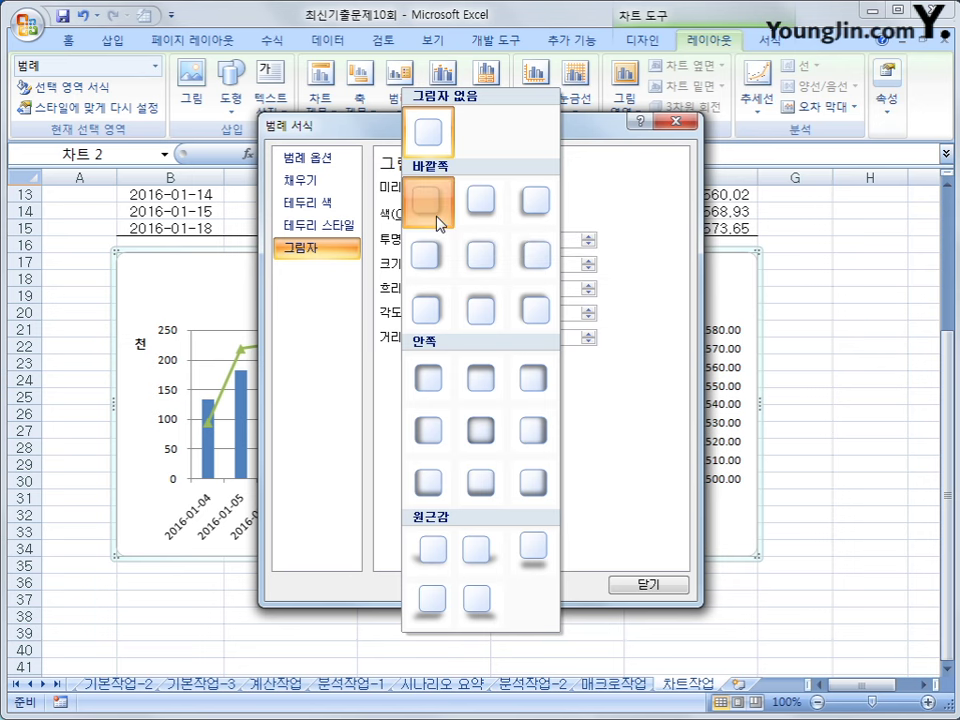
left_click(620, 584)
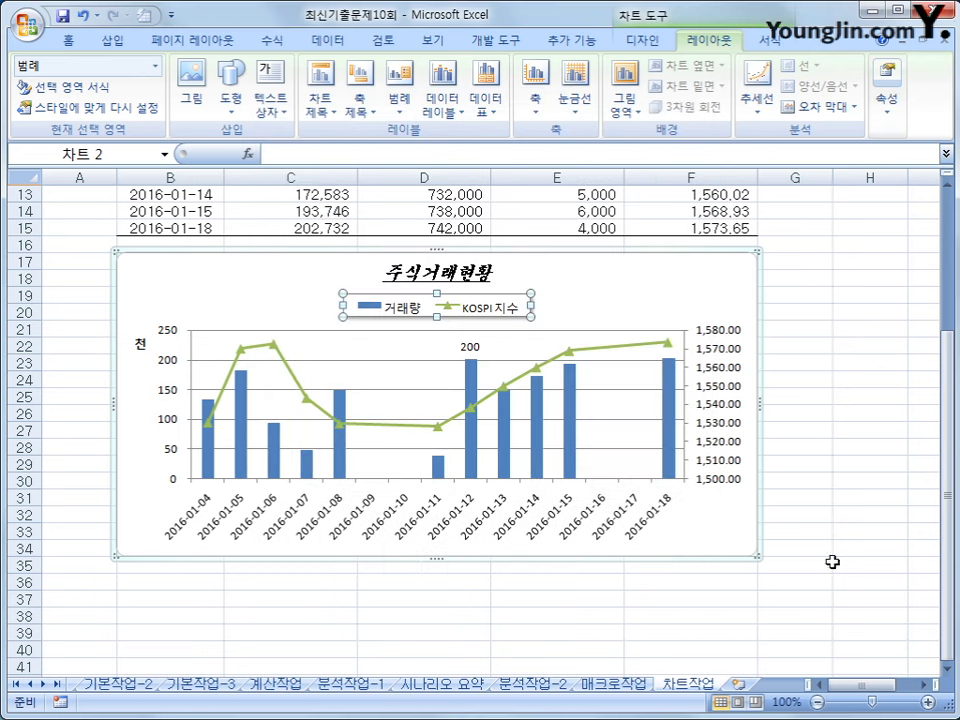
left_click(835, 566)
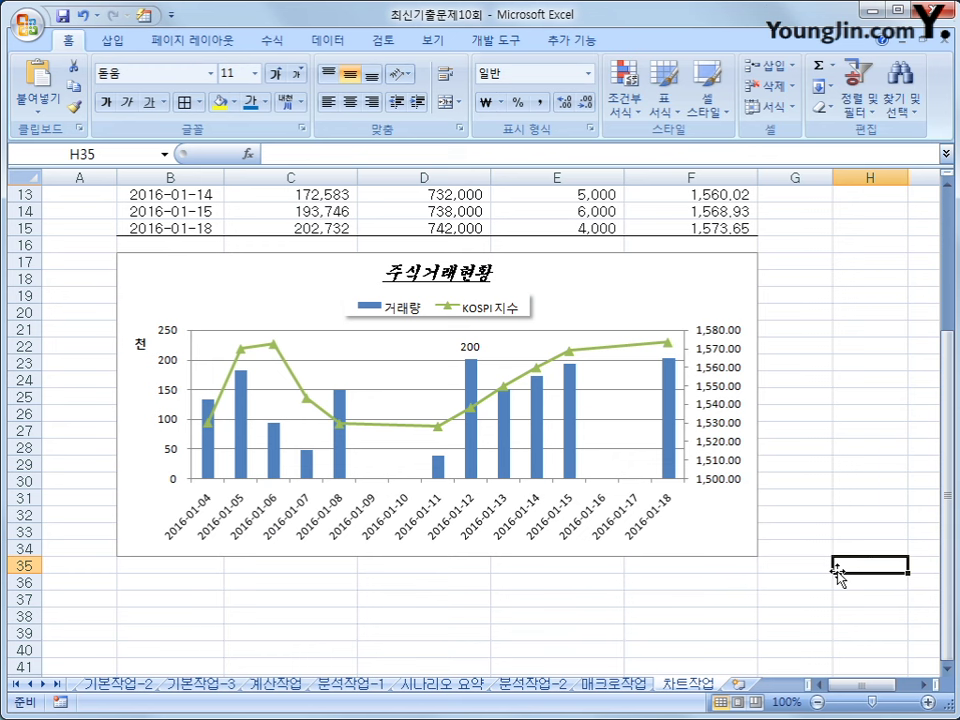